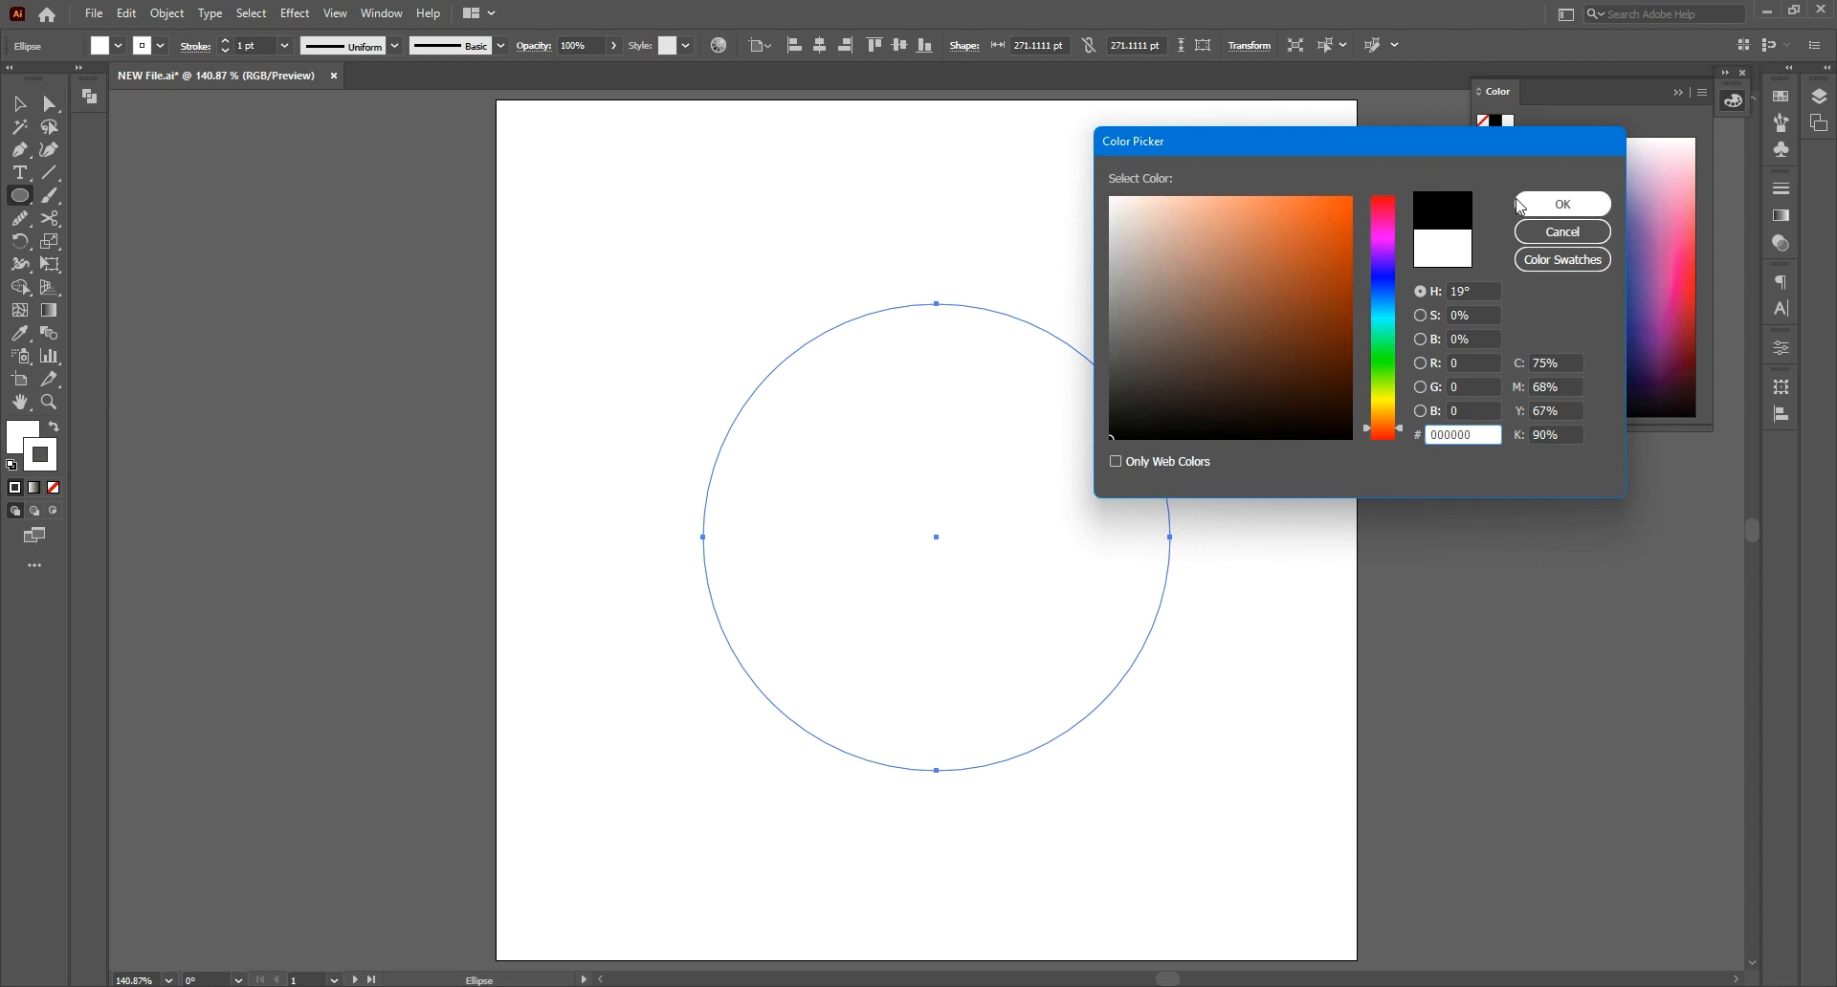
Fill the circle with orange D84F12 and keep its stroke black
{"action": "double_click", "coordinate": [26, 446]}
{"action": "left_click_drag", "start_coordinate": [1292, 256], "coordinate": [1333, 234]}
{"action": "left_click", "coordinate": [1529, 211]}
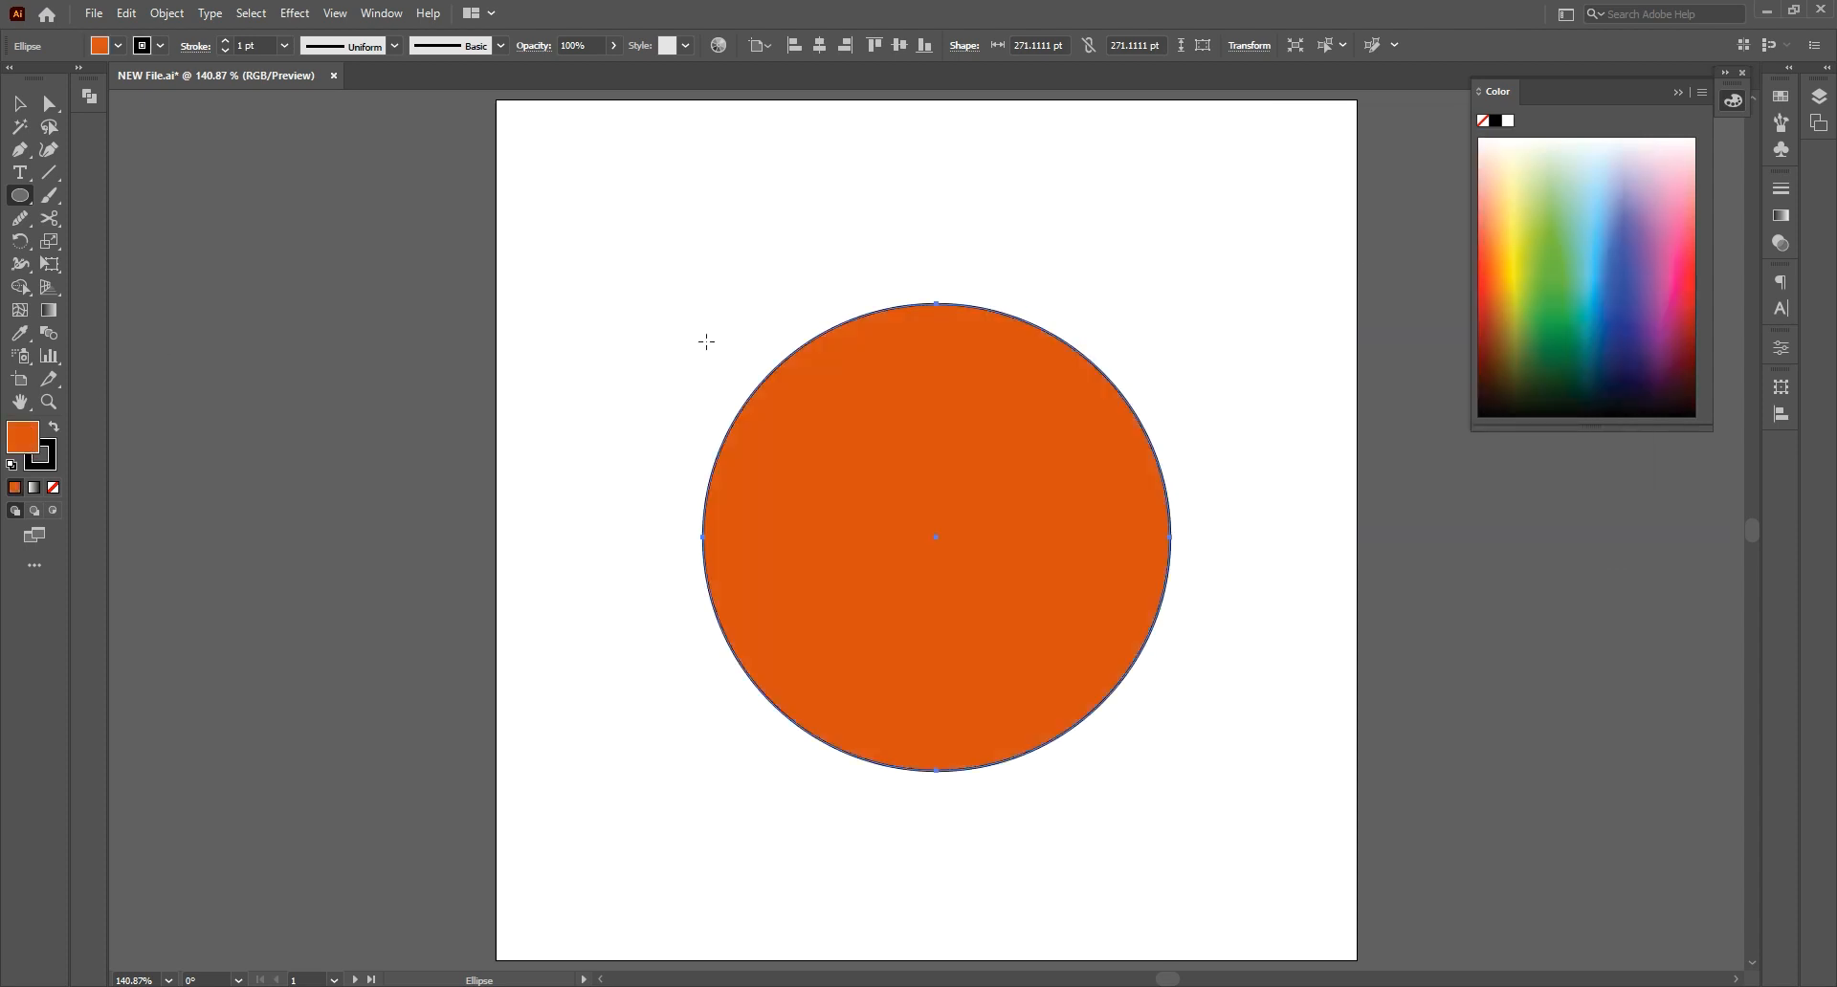
Centre the orange circle on the artboard and enlarge it from its centre to about 288 pt in diameter
{"action": "left_click", "coordinate": [19, 102]}
{"action": "left_click", "coordinate": [816, 315]}
{"action": "left_click", "coordinate": [893, 423]}
{"action": "left_click", "coordinate": [819, 45]}
{"action": "left_click", "coordinate": [899, 45]}
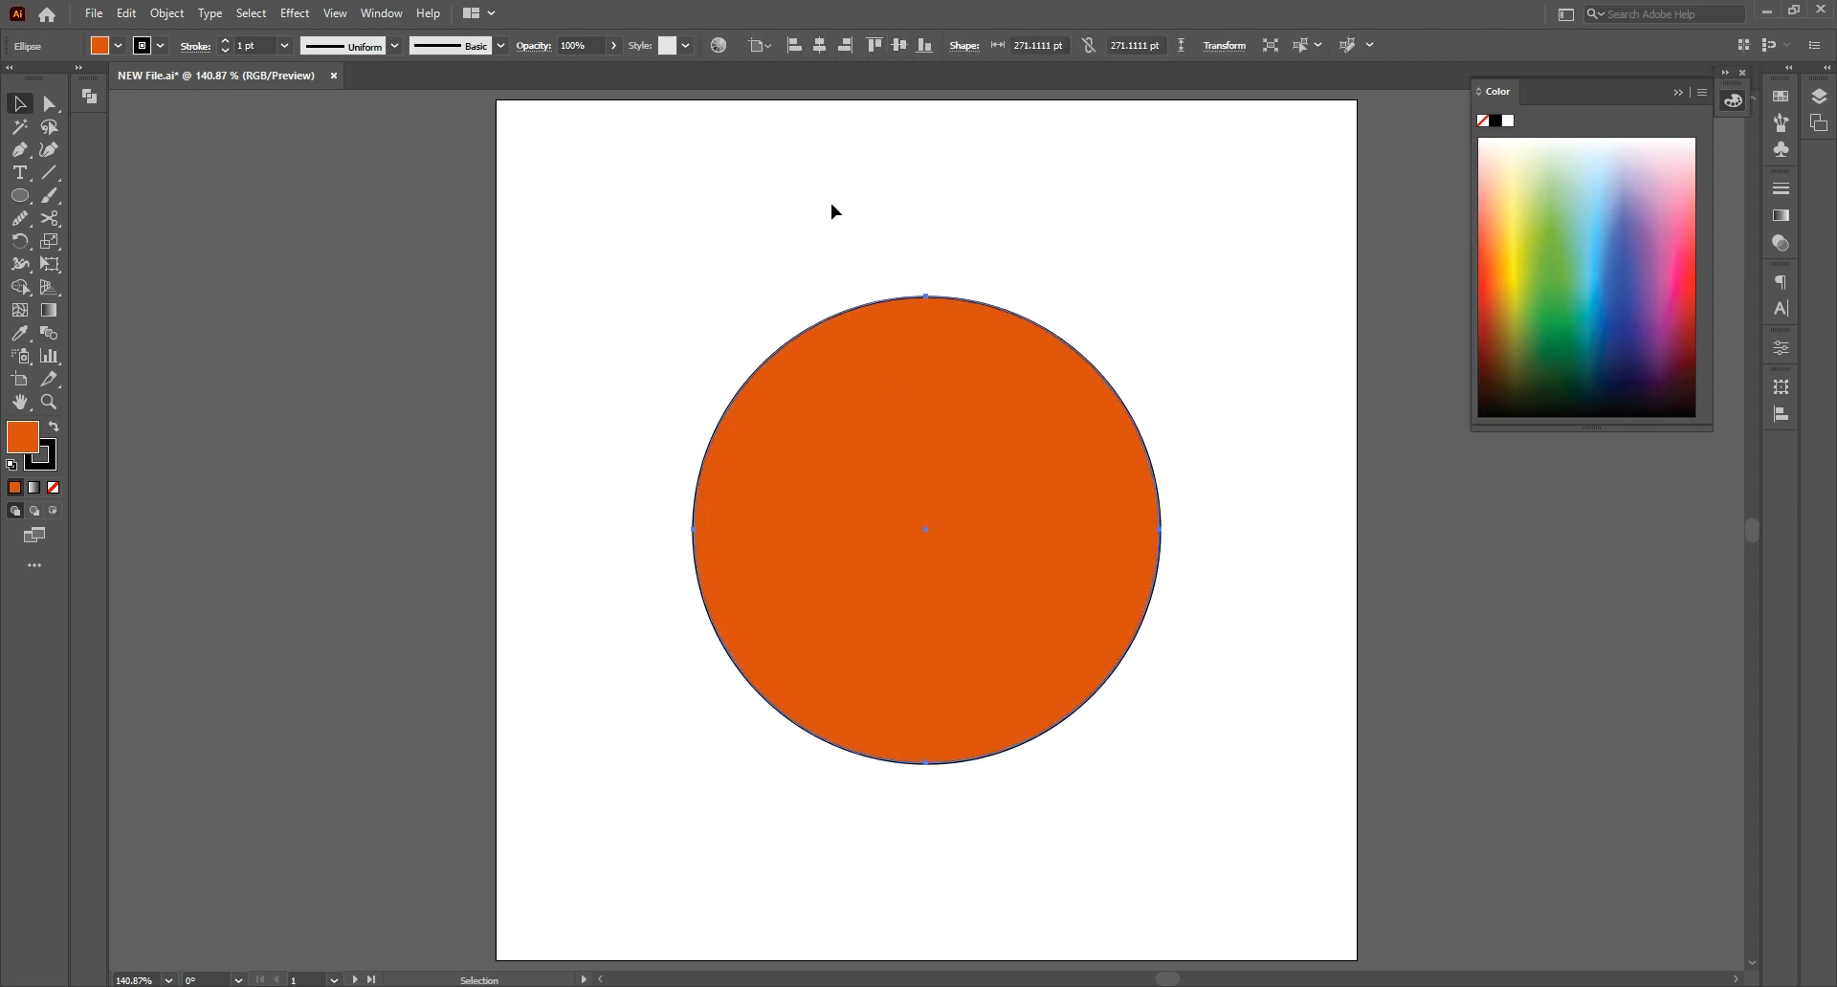
{"action": "key", "text": "e"}
{"action": "left_click_drag", "start_coordinate": [1164, 758], "coordinate": [1175, 778]}
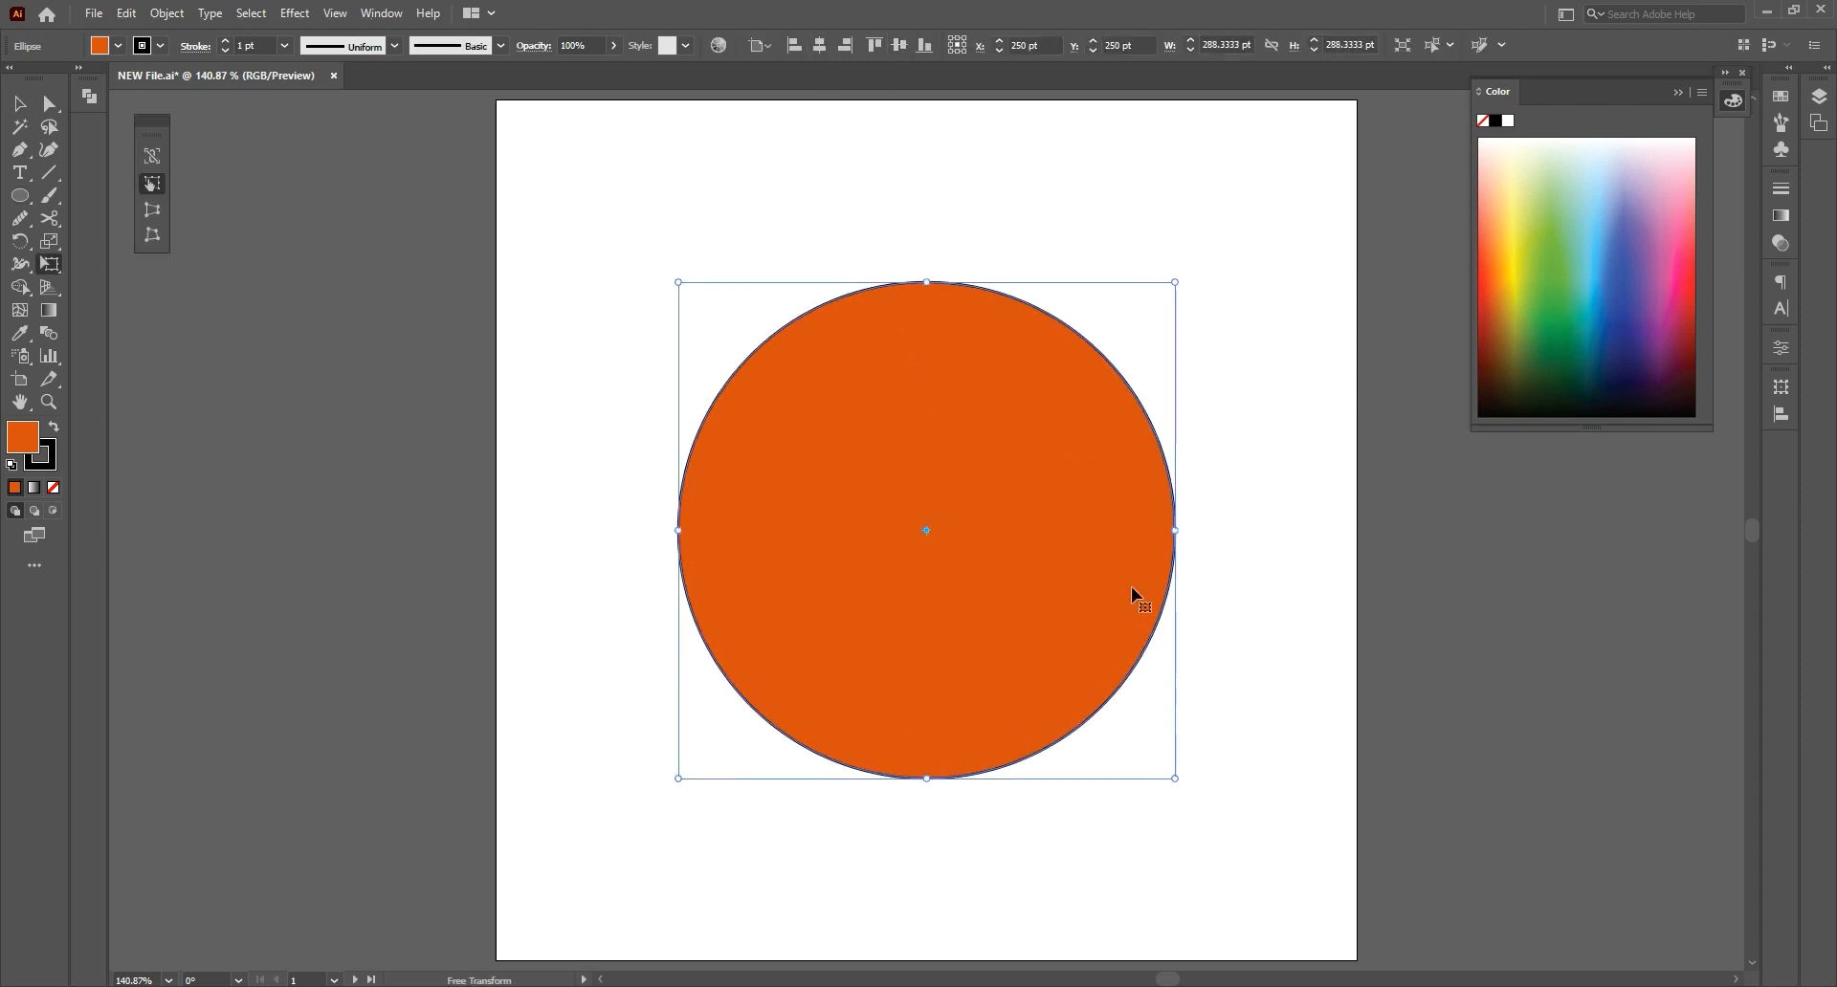
Draw a second circle about 134 pt wide centred on the artboard, and enlarge it from its centre
{"action": "left_click", "coordinate": [17, 199]}
{"action": "left_click_drag", "start_coordinate": [702, 319], "coordinate": [933, 552]}
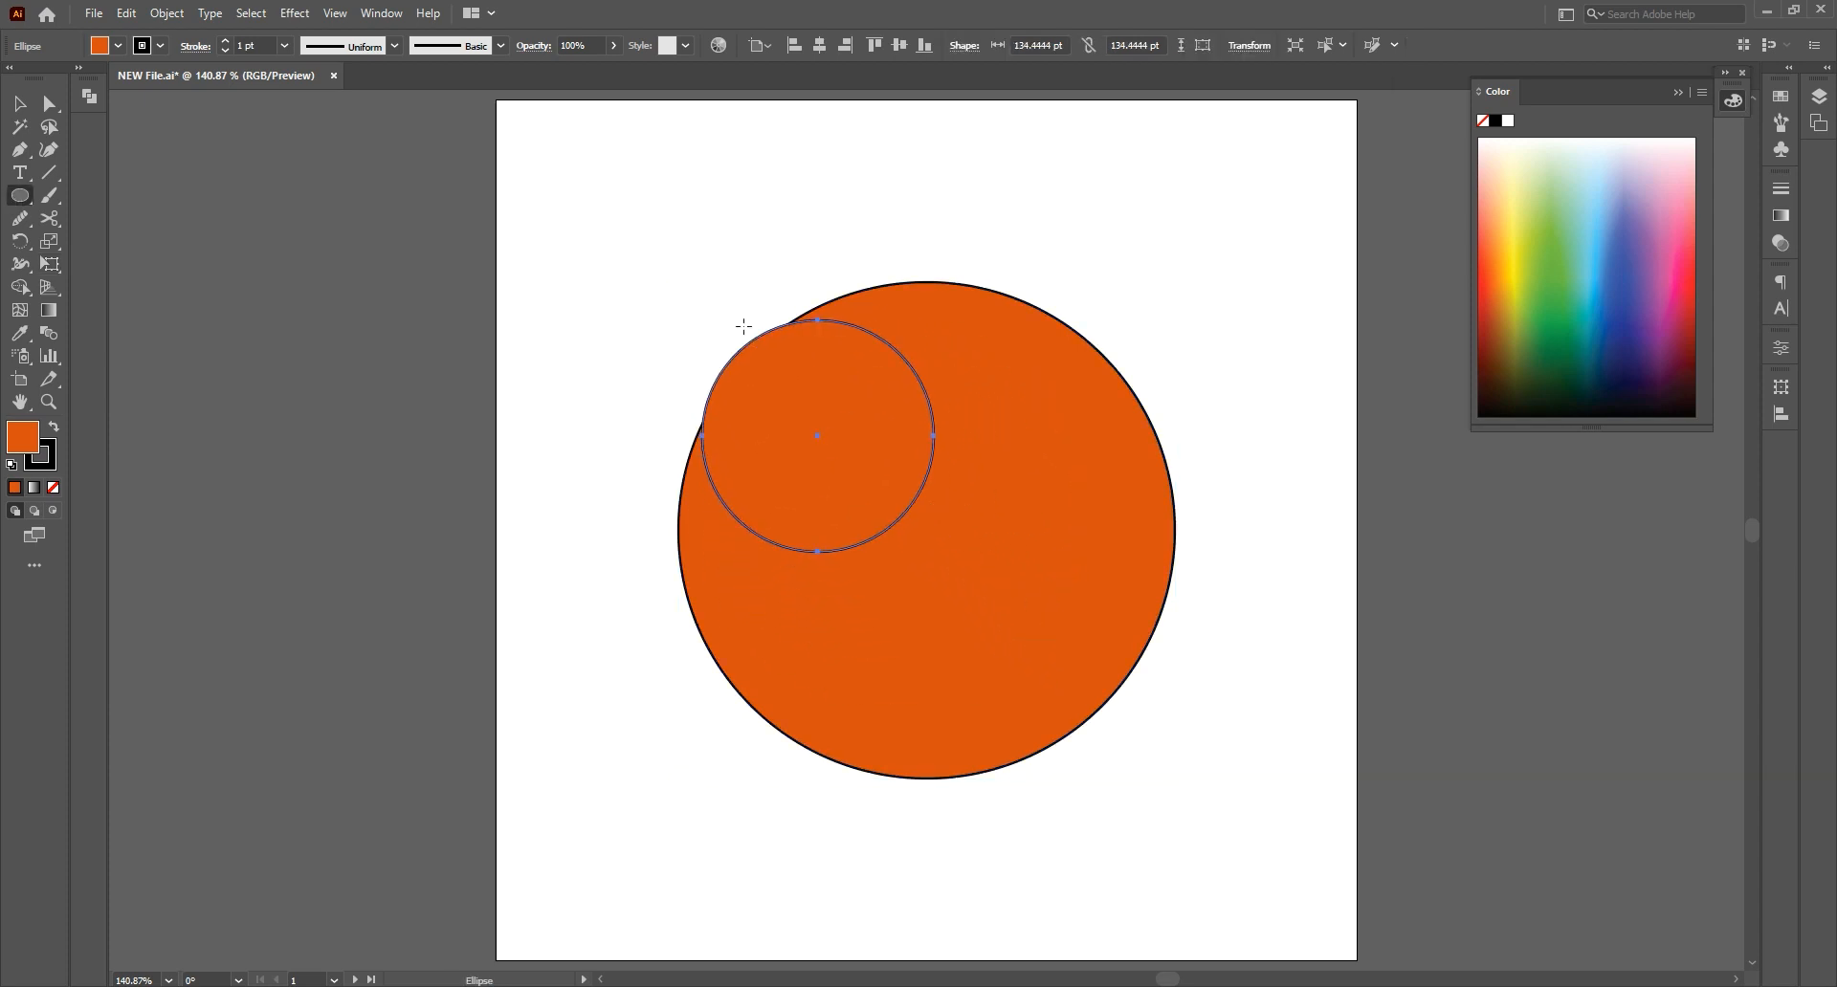
{"action": "left_click", "coordinate": [820, 50]}
{"action": "left_click", "coordinate": [898, 49]}
{"action": "key", "text": "e"}
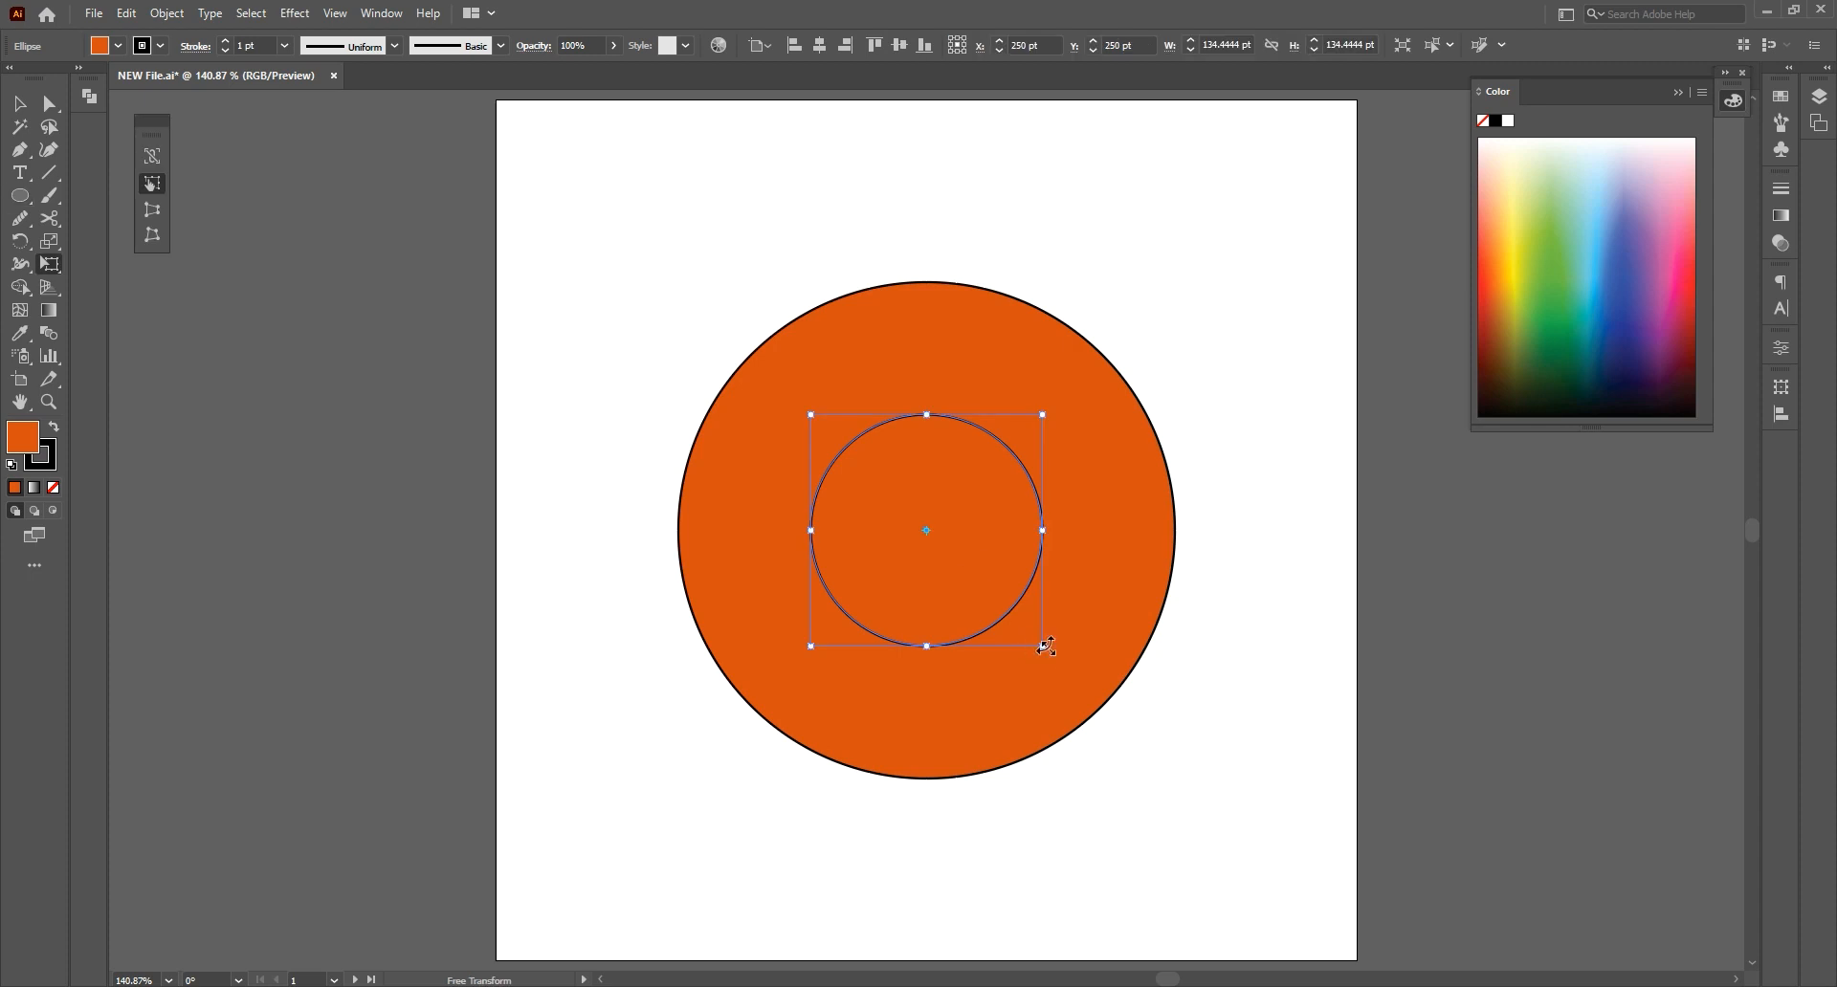
{"action": "left_click_drag", "start_coordinate": [1046, 646], "coordinate": [1076, 681]}
Subtract the inner circle from the large orange circle with Pathfinder Minus Front to form a ring
{"action": "key", "text": "v"}
{"action": "left_click", "coordinate": [890, 361], "text": "shift"}
{"action": "left_click", "coordinate": [89, 95]}
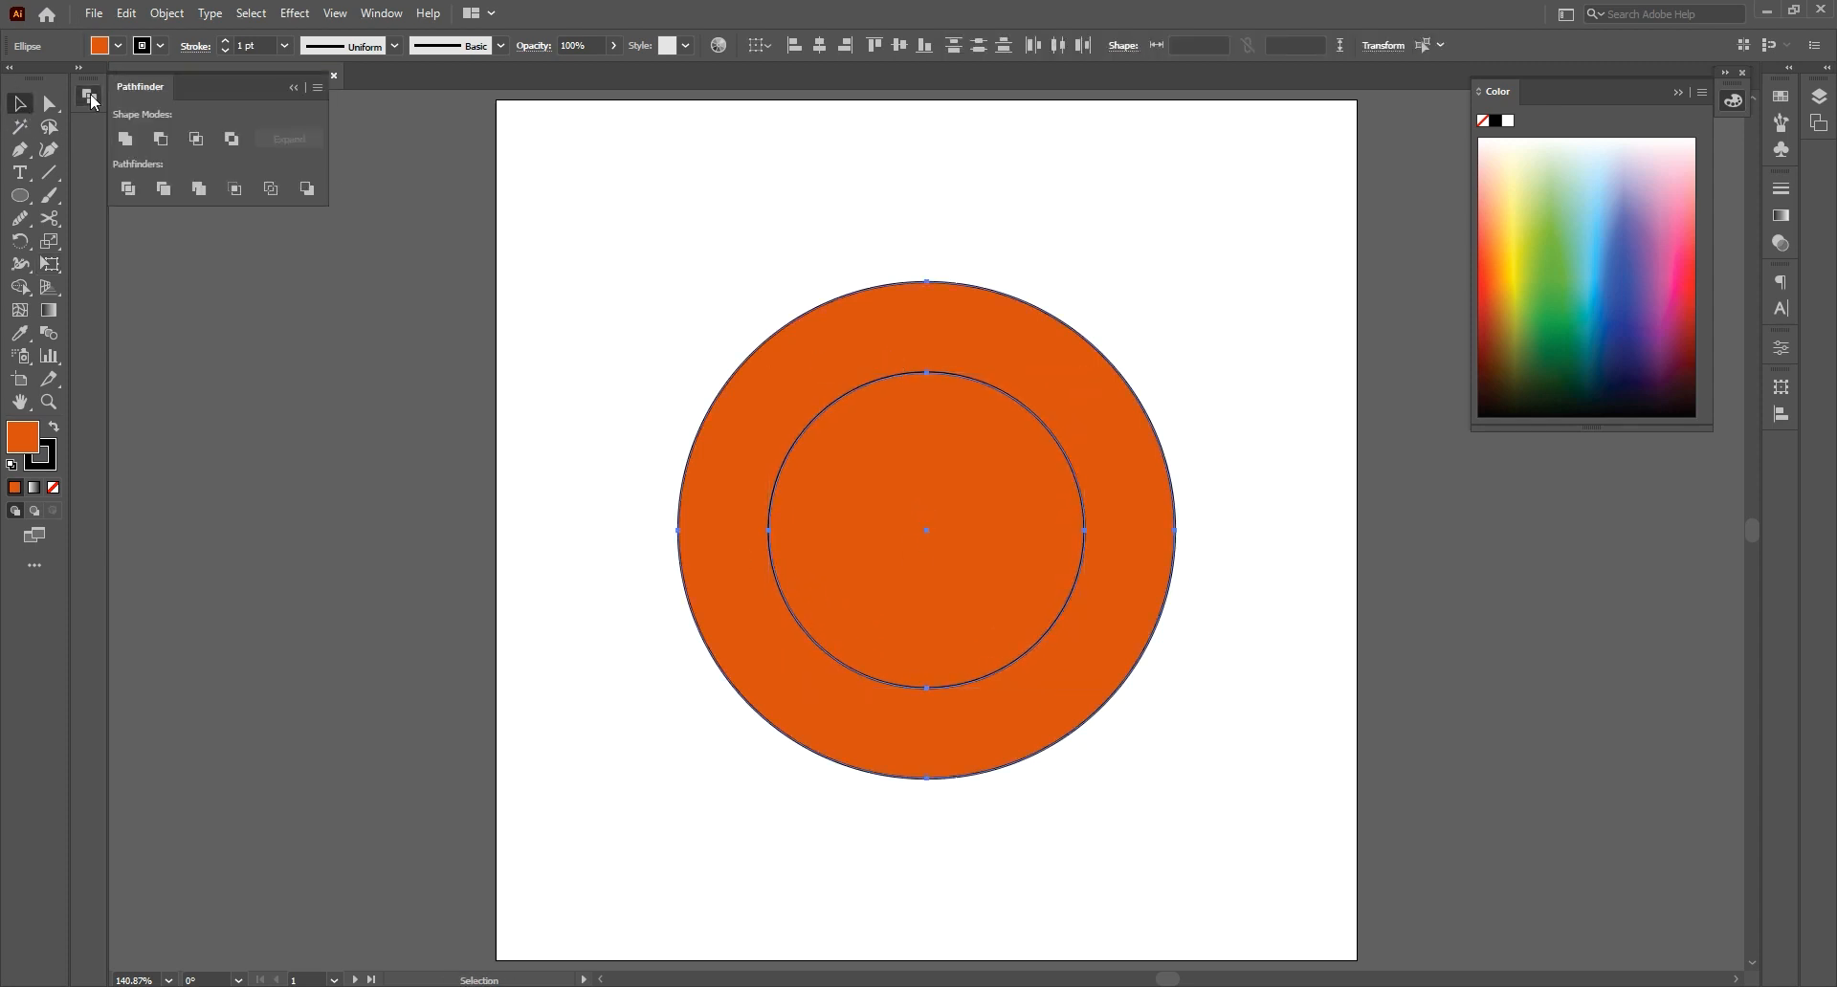
{"action": "left_click", "coordinate": [160, 138]}
{"action": "left_click", "coordinate": [645, 310]}
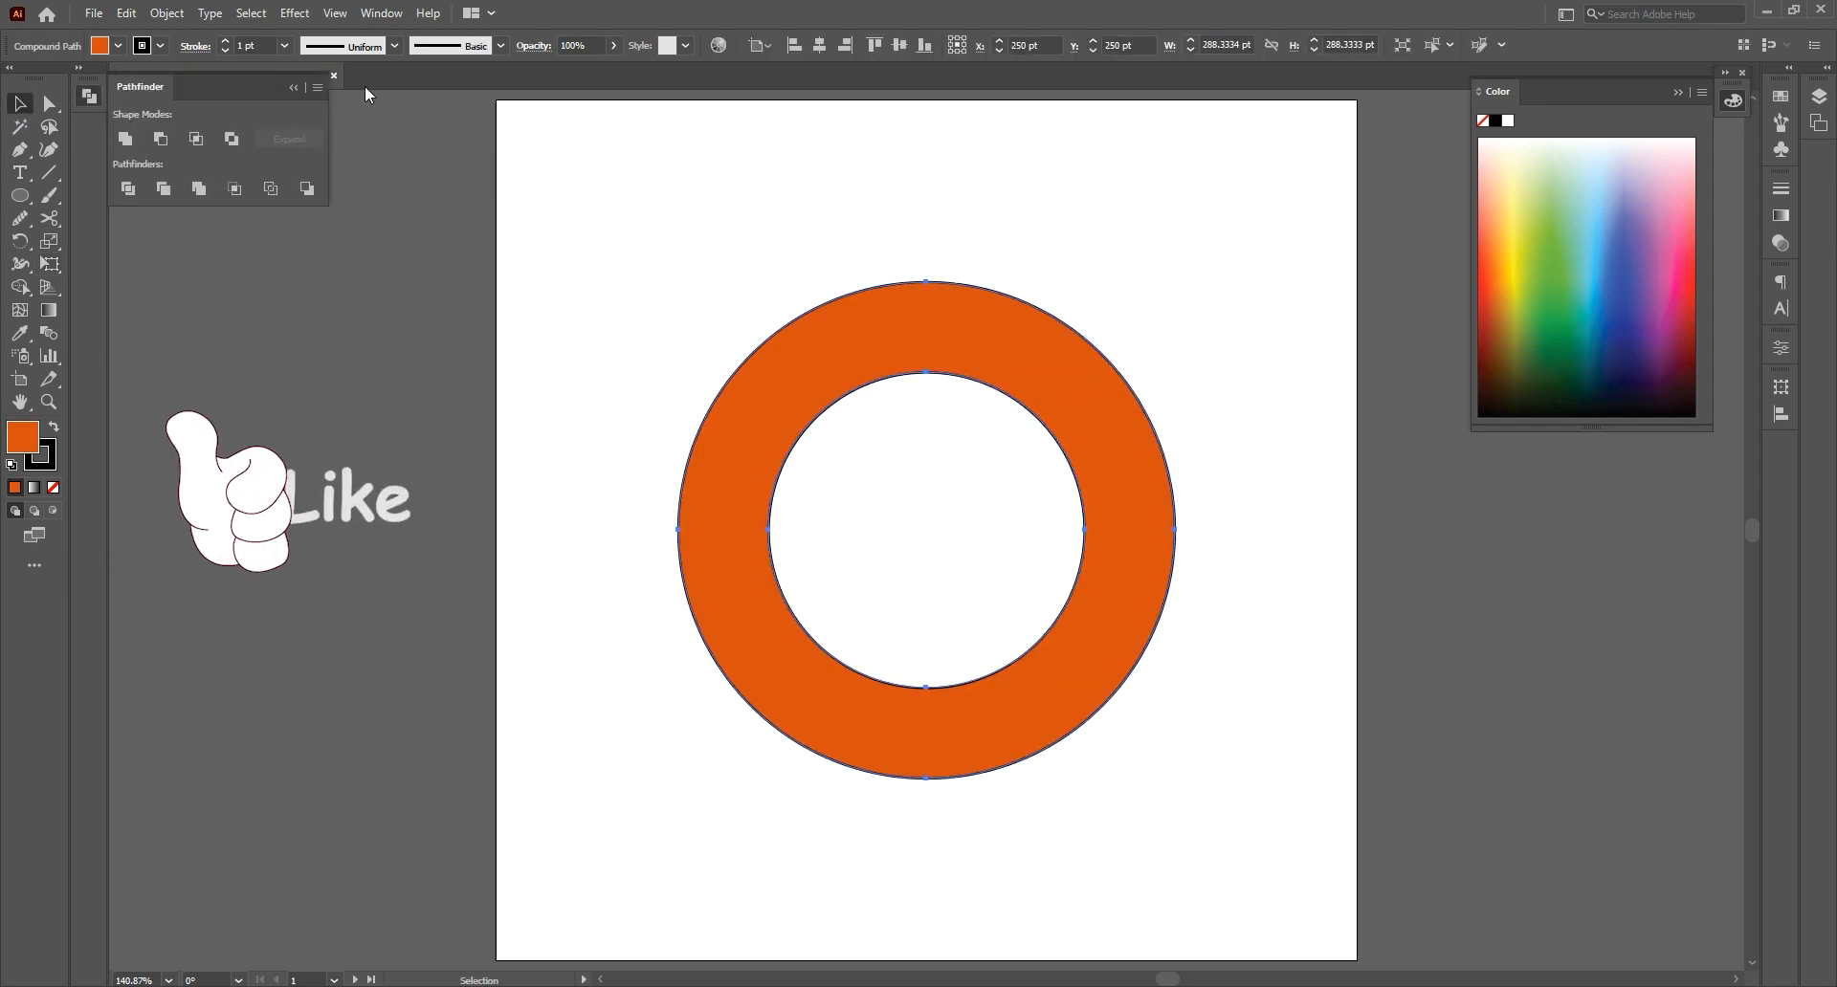
{"action": "left_click", "coordinate": [291, 85]}
Set the ring's stroke weight to 5 pt and align the stroke to the outside of the path
{"action": "key", "text": "ctrl+a"}
{"action": "left_click", "coordinate": [225, 42]}
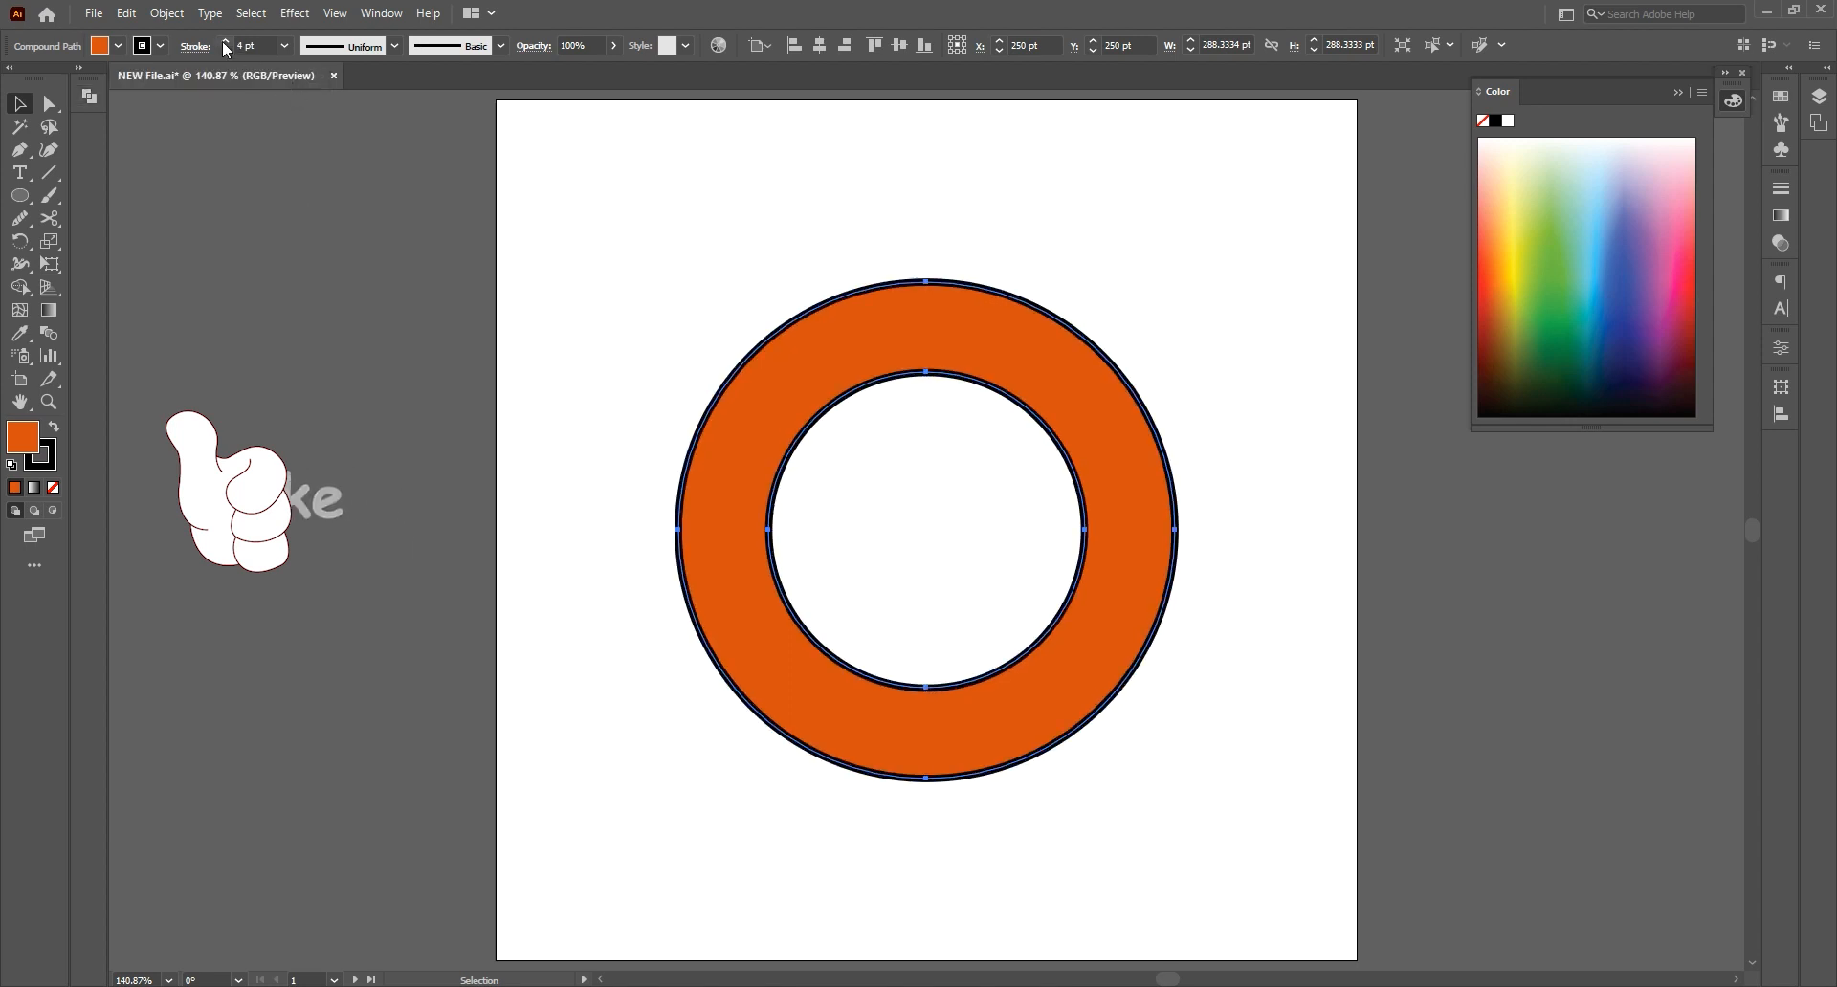
{"action": "left_click", "coordinate": [225, 42]}
{"action": "left_click", "coordinate": [189, 48]}
{"action": "left_click", "coordinate": [118, 145]}
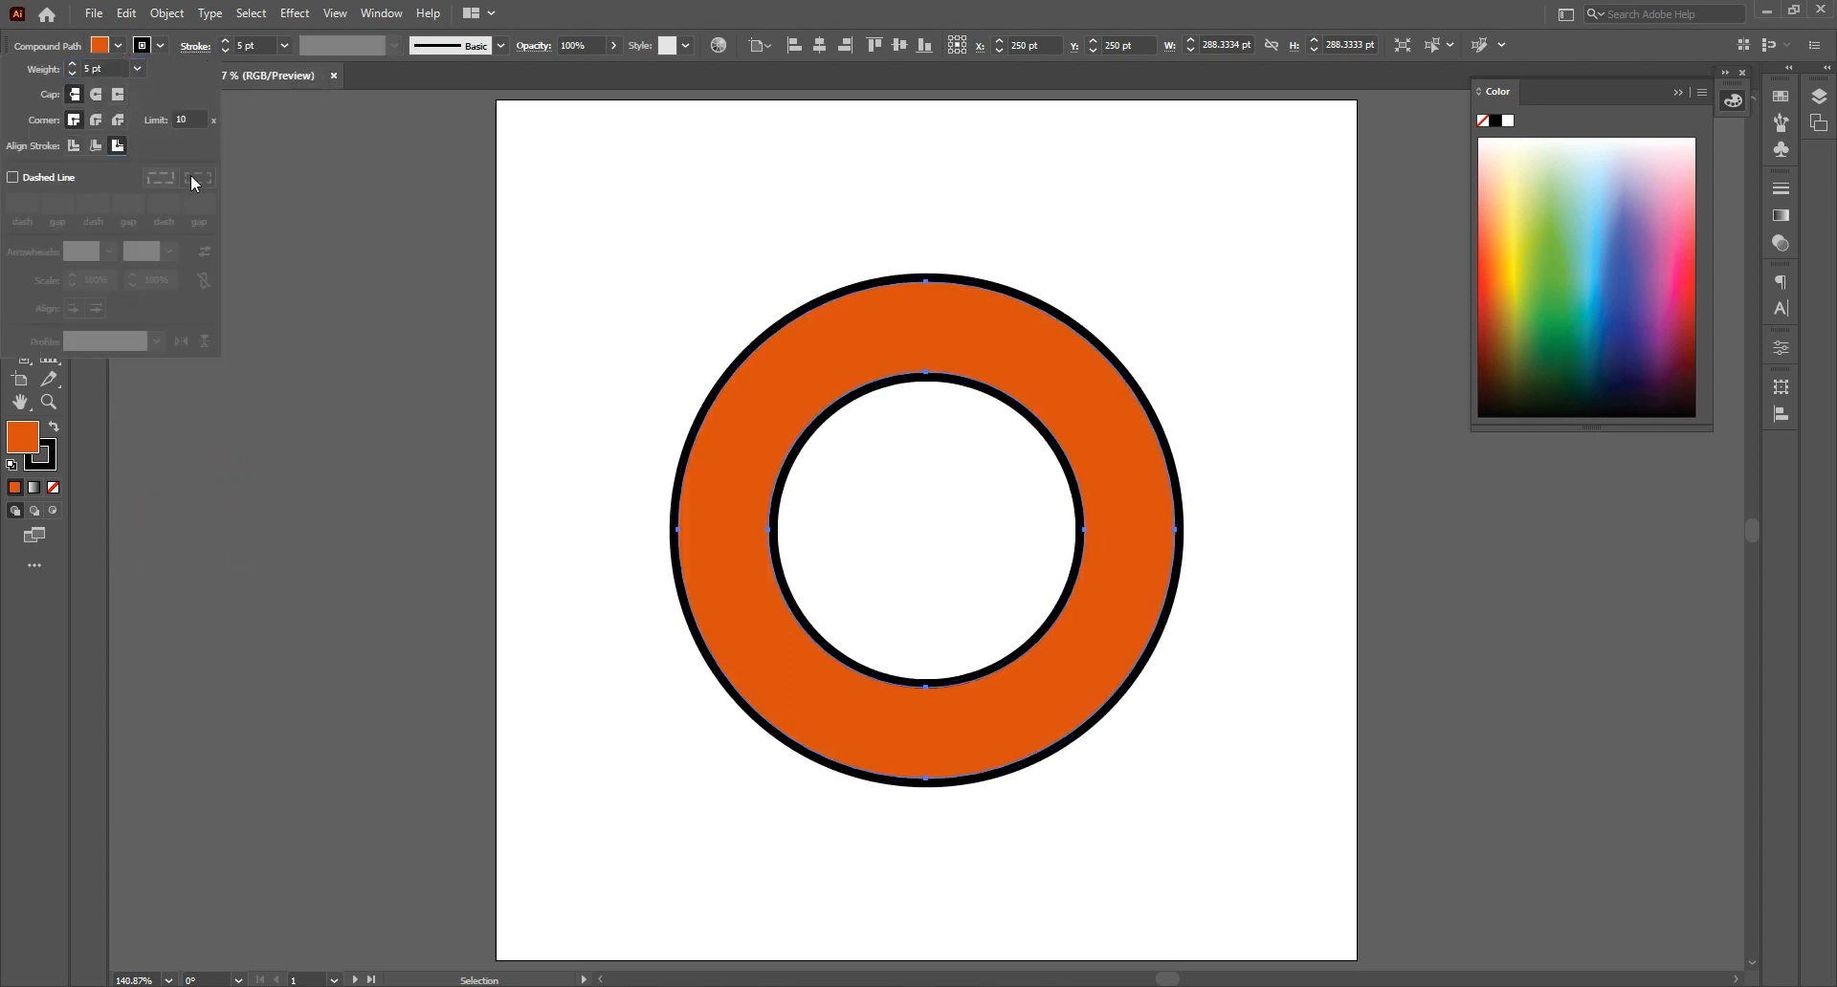
{"action": "left_click", "coordinate": [364, 201]}
{"action": "left_click", "coordinate": [365, 201]}
Draw a vertical rectangle about 34 × 344 pt across the ring and centre it on the artboard
{"action": "left_click_drag", "start_coordinate": [21, 198], "coordinate": [93, 201]}
{"action": "left_click_drag", "start_coordinate": [911, 246], "coordinate": [973, 842]}
{"action": "left_click", "coordinate": [19, 104]}
{"action": "left_click", "coordinate": [819, 45]}
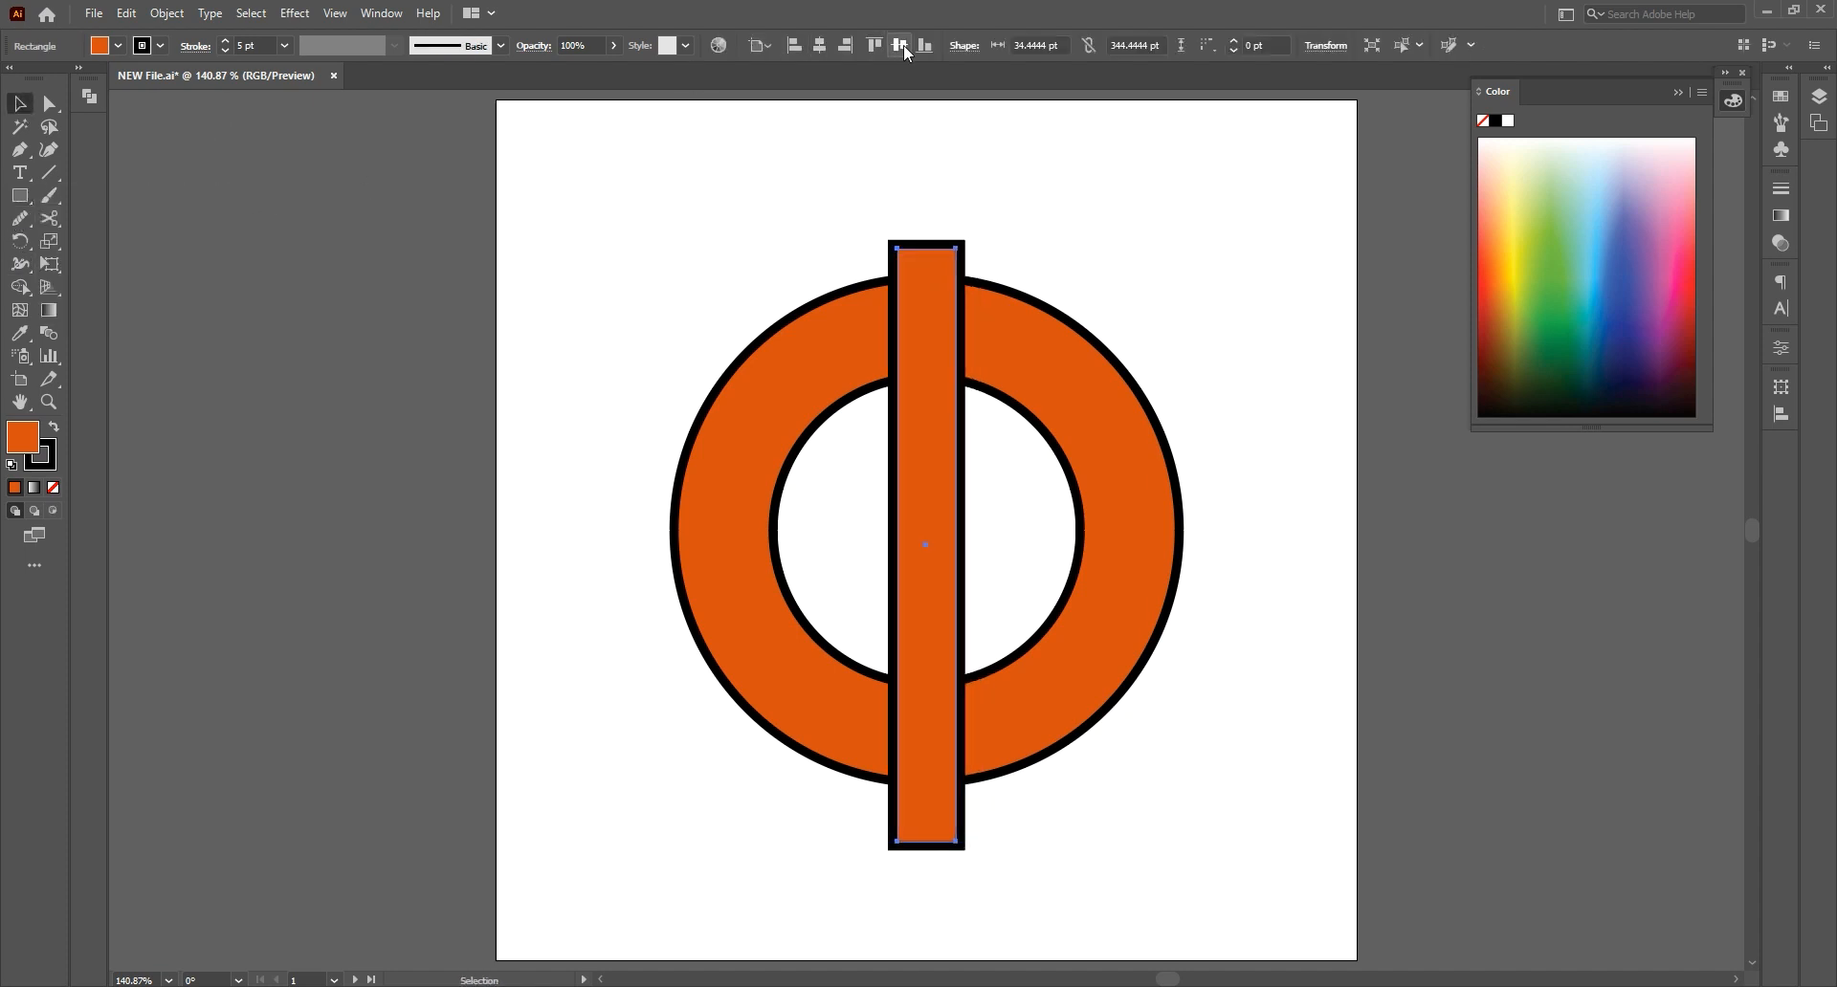
{"action": "left_click", "coordinate": [899, 45]}
Fill the vertical strip with white and remove its stroke
{"action": "double_click", "coordinate": [29, 438]}
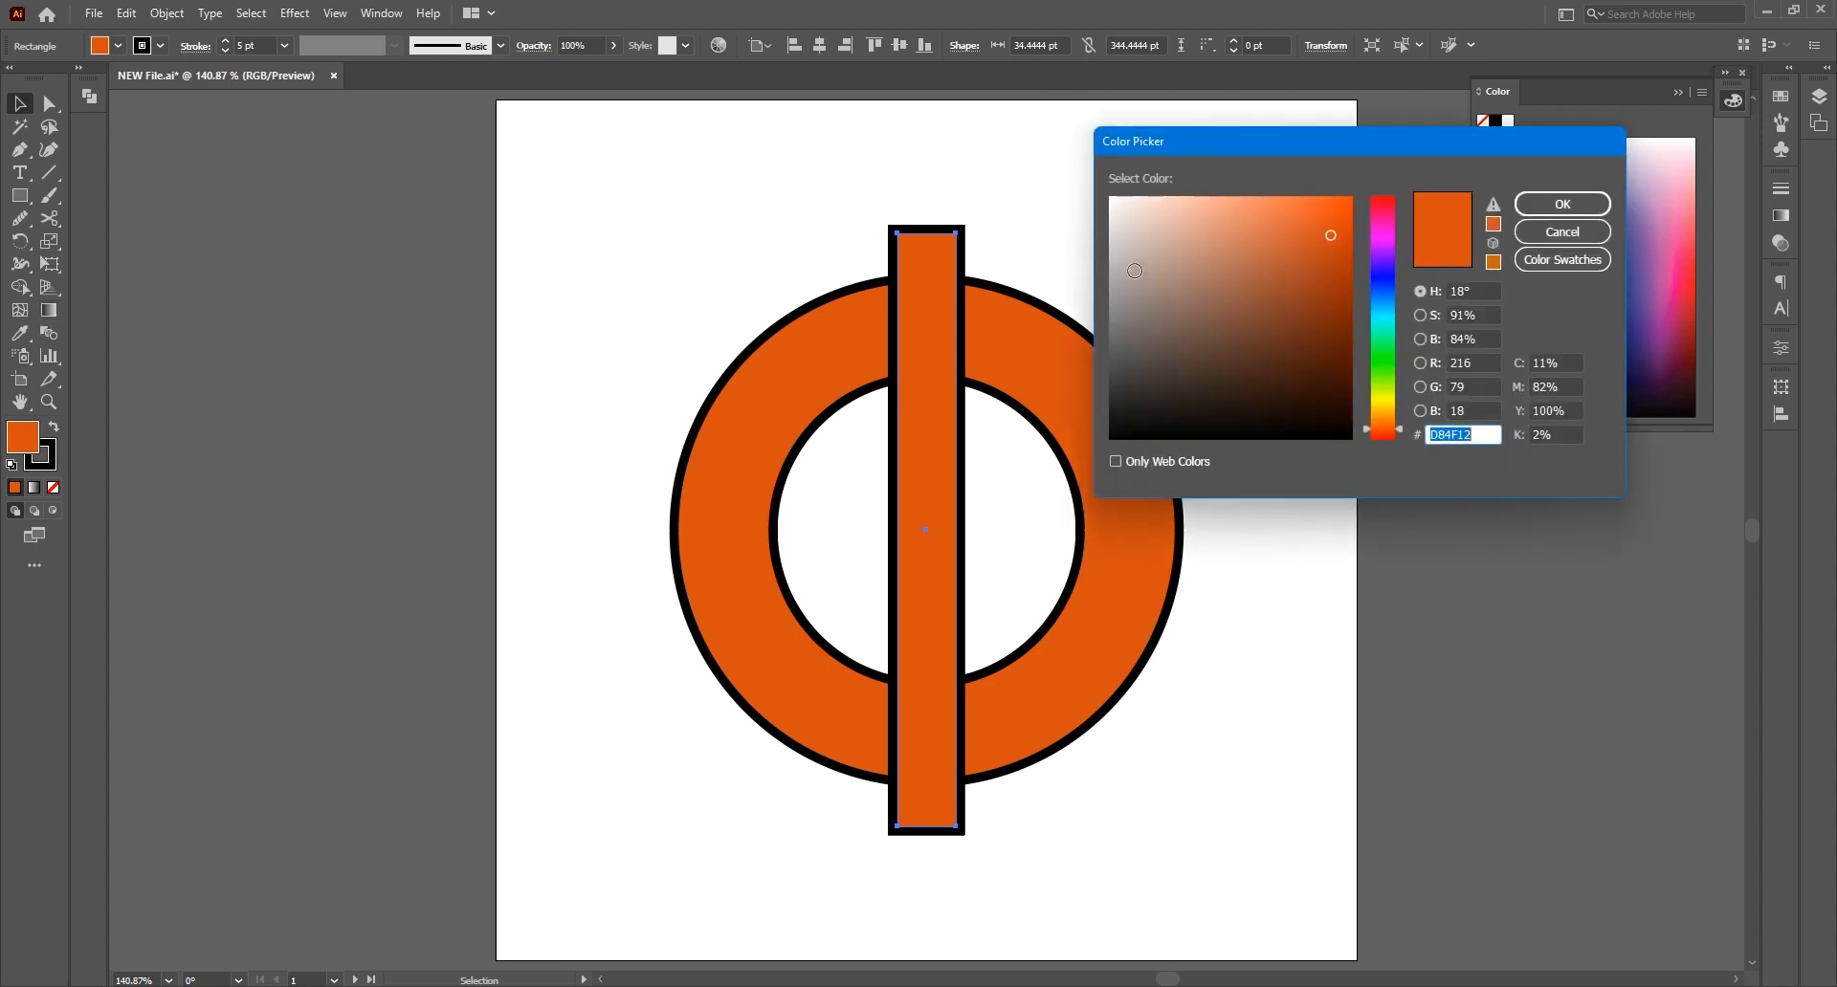
{"action": "left_click", "coordinate": [1562, 204]}
{"action": "left_click", "coordinate": [44, 463]}
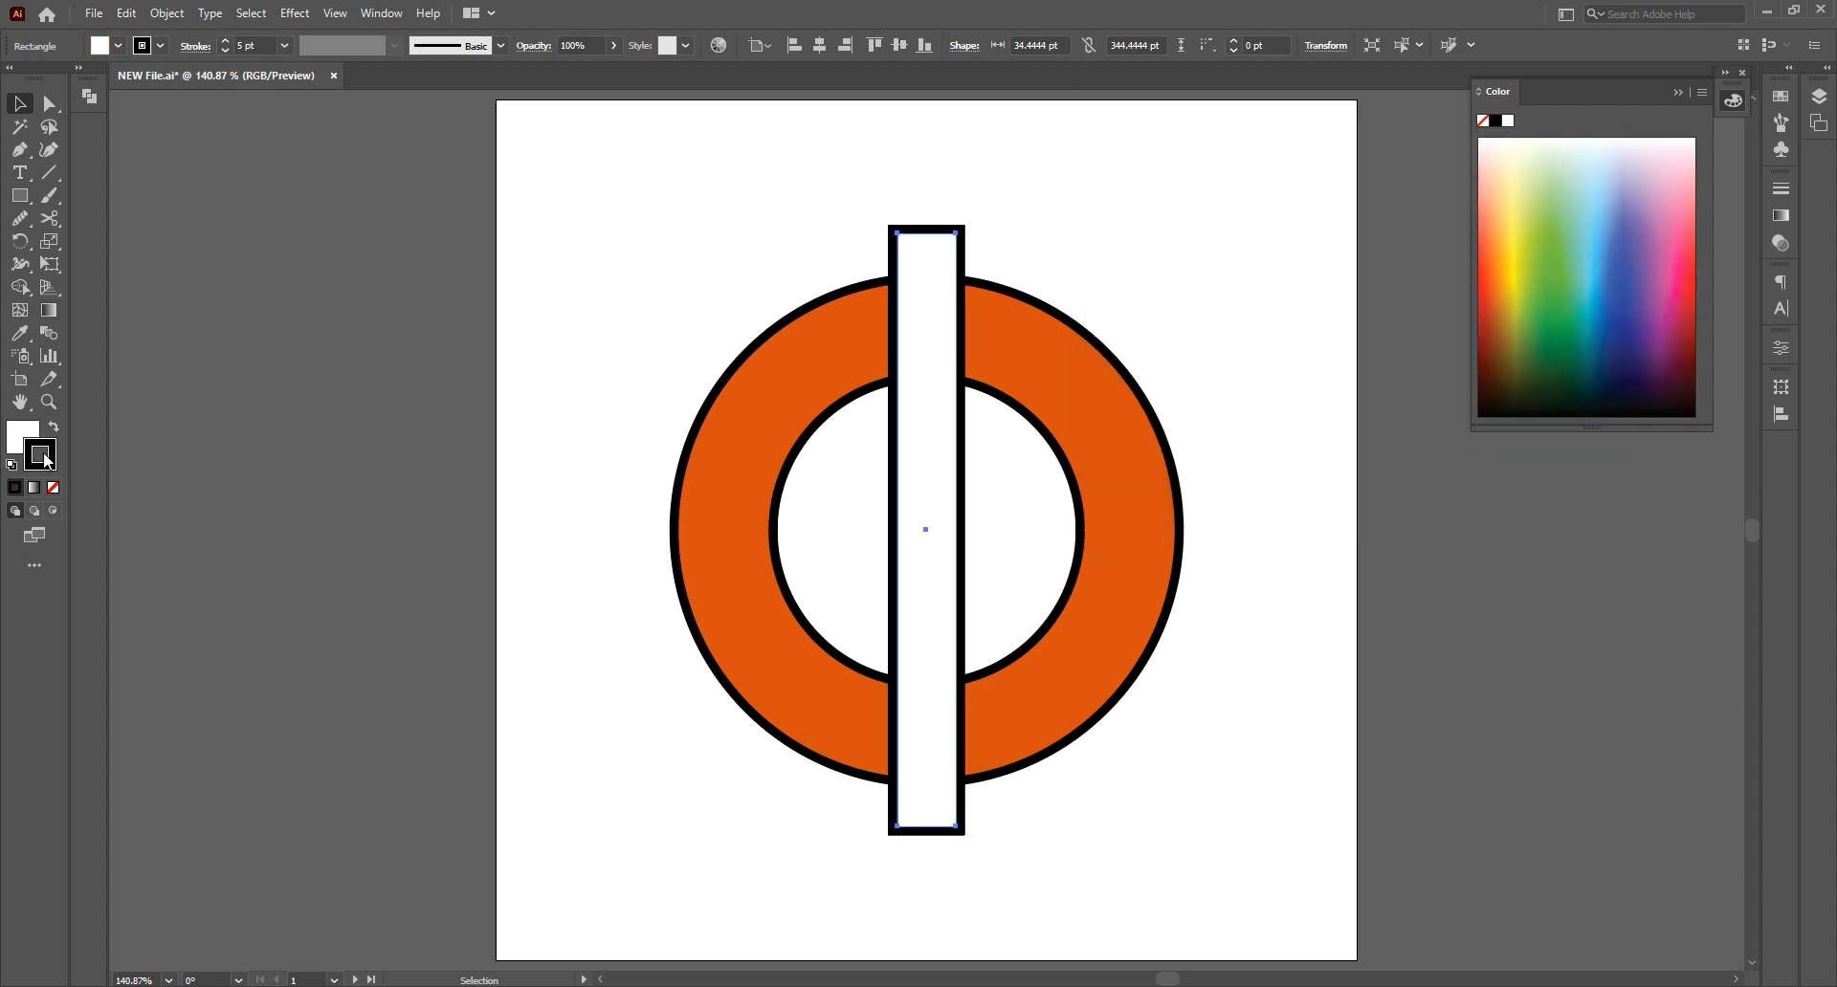
{"action": "left_click", "coordinate": [54, 487]}
{"action": "left_click", "coordinate": [23, 432]}
Duplicate the white strip in place and rotate the copy 90° to form a cross over the ring
{"action": "left_click", "coordinate": [967, 239]}
{"action": "left_click", "coordinate": [945, 269]}
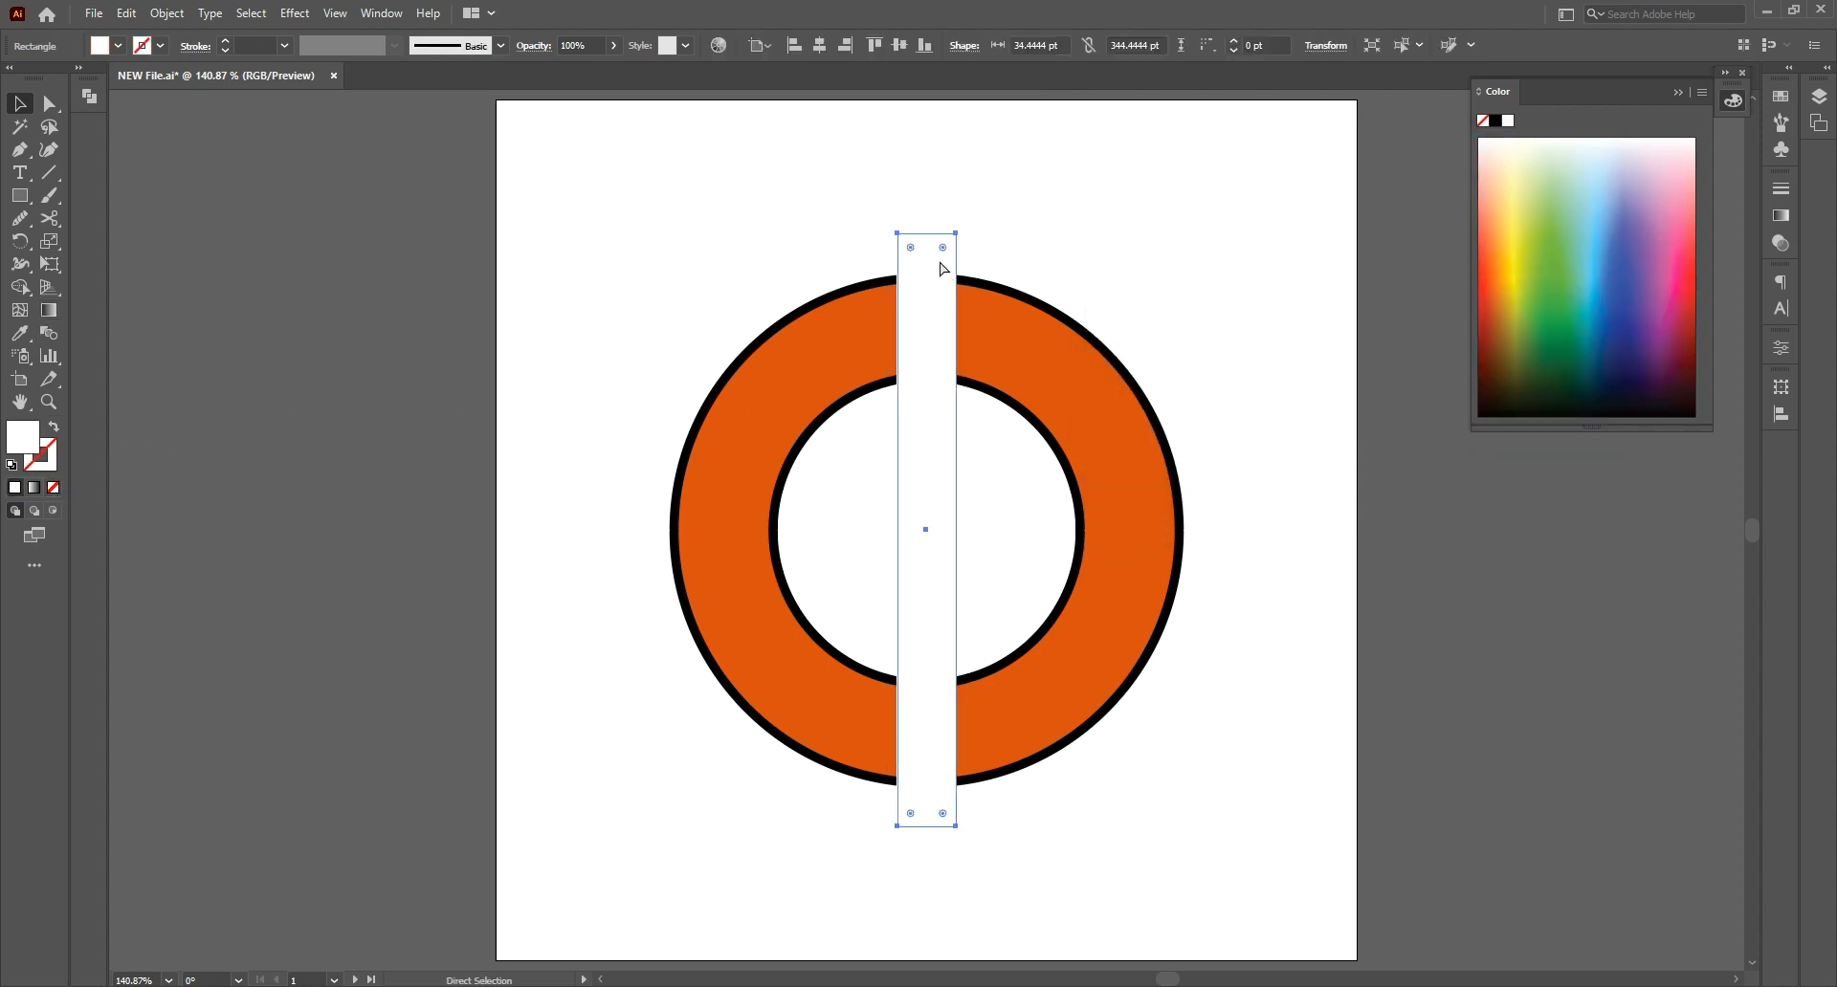
{"action": "key", "text": "e"}
{"action": "left_click_drag", "start_coordinate": [1034, 239], "coordinate": [1234, 589]}
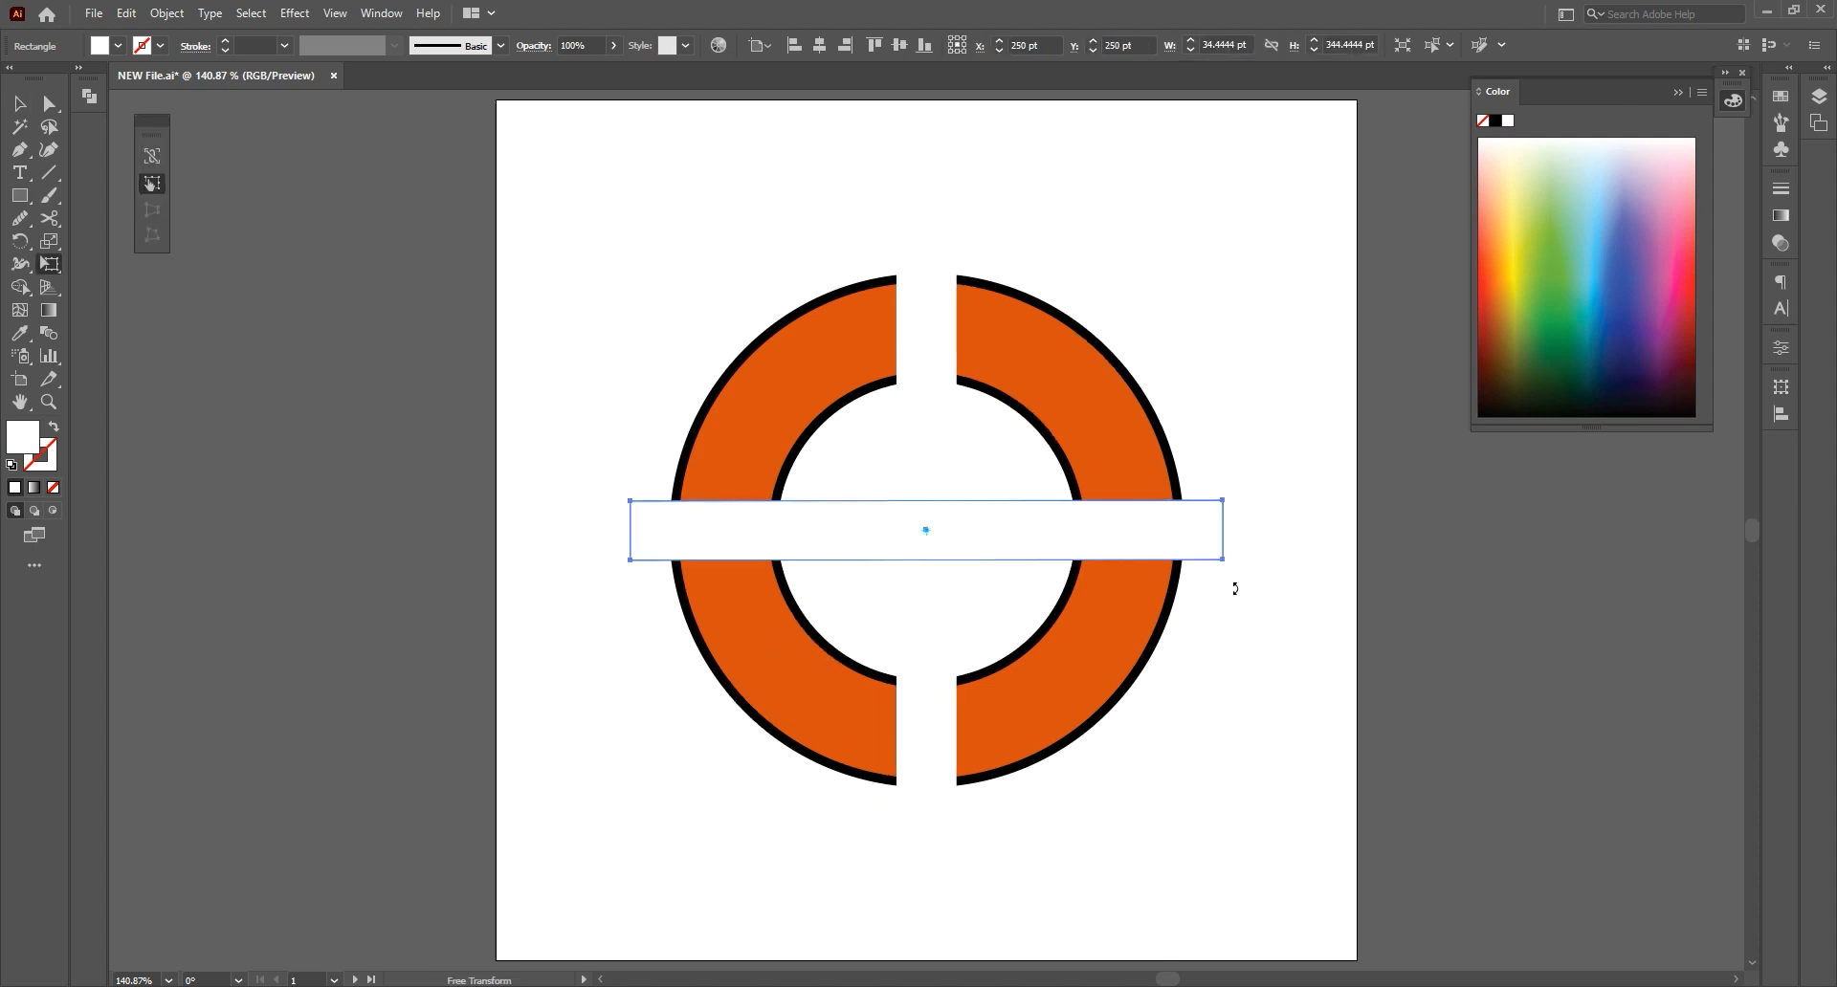
Select all the artwork and merge the regions inside the ring's hole into one shape with the Shape Builder tool
{"action": "key", "text": "v"}
{"action": "key", "text": "ctrl+a"}
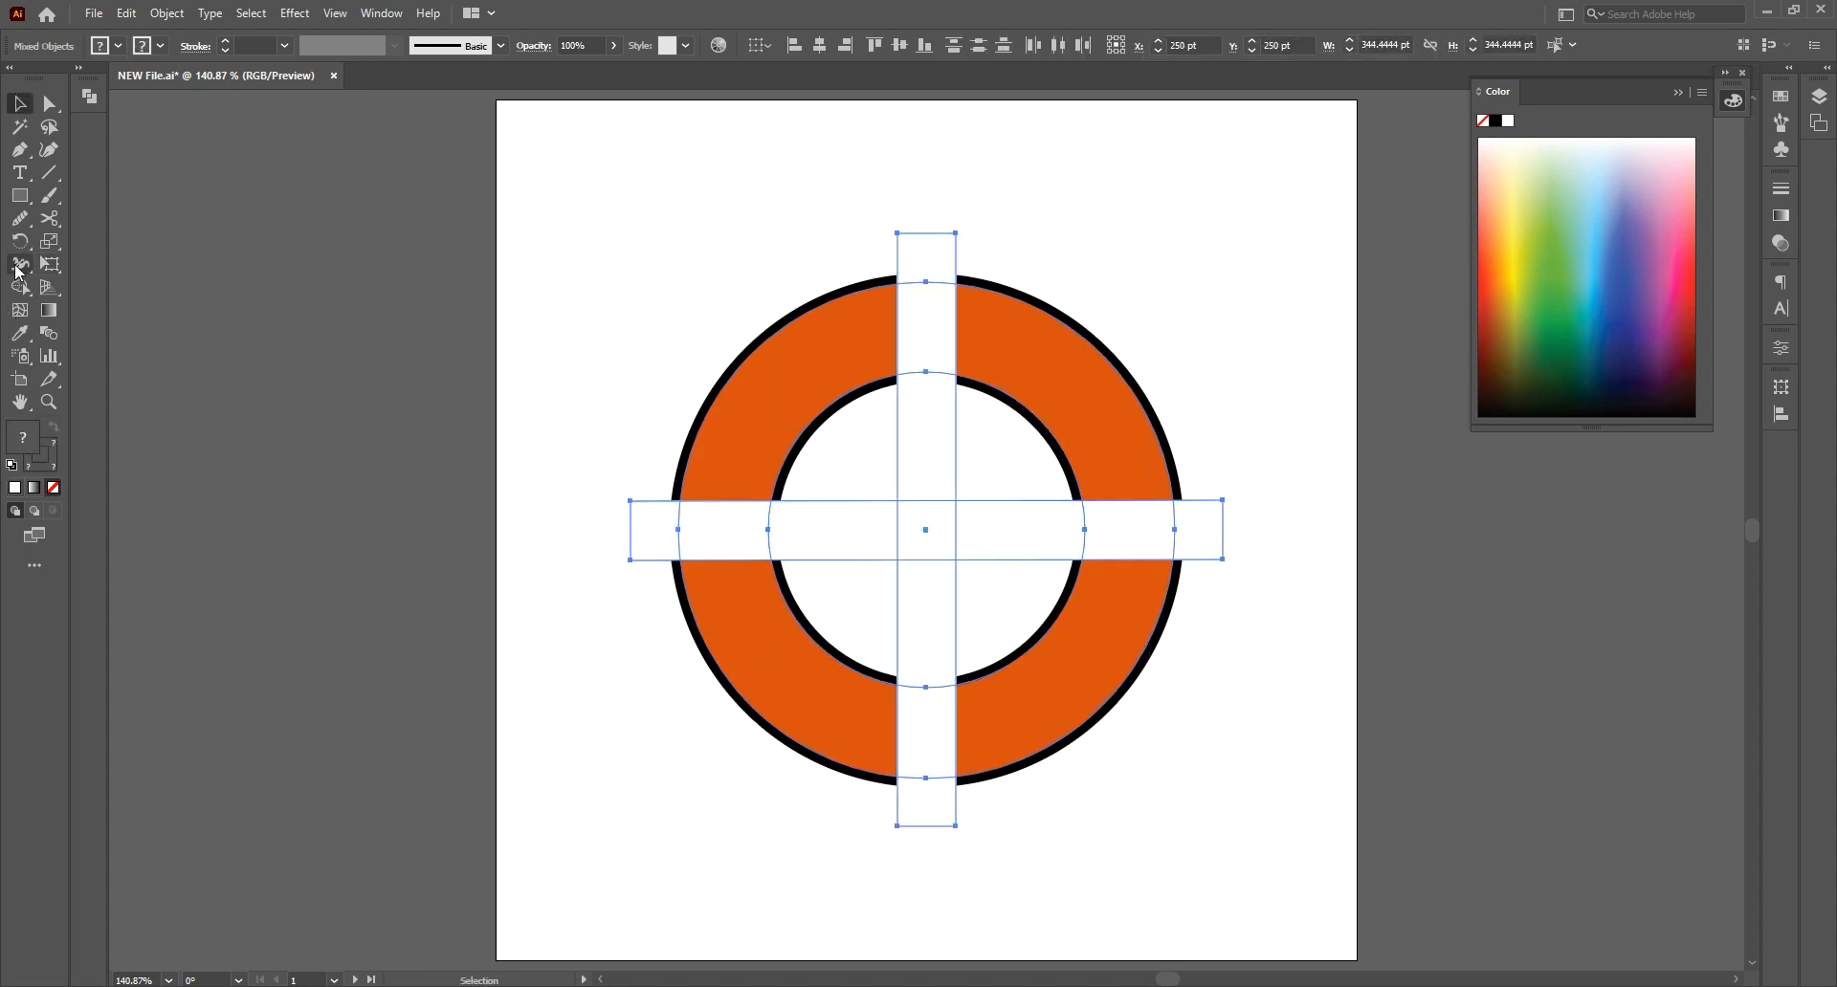
{"action": "left_click_drag", "start_coordinate": [19, 287], "coordinate": [76, 287]}
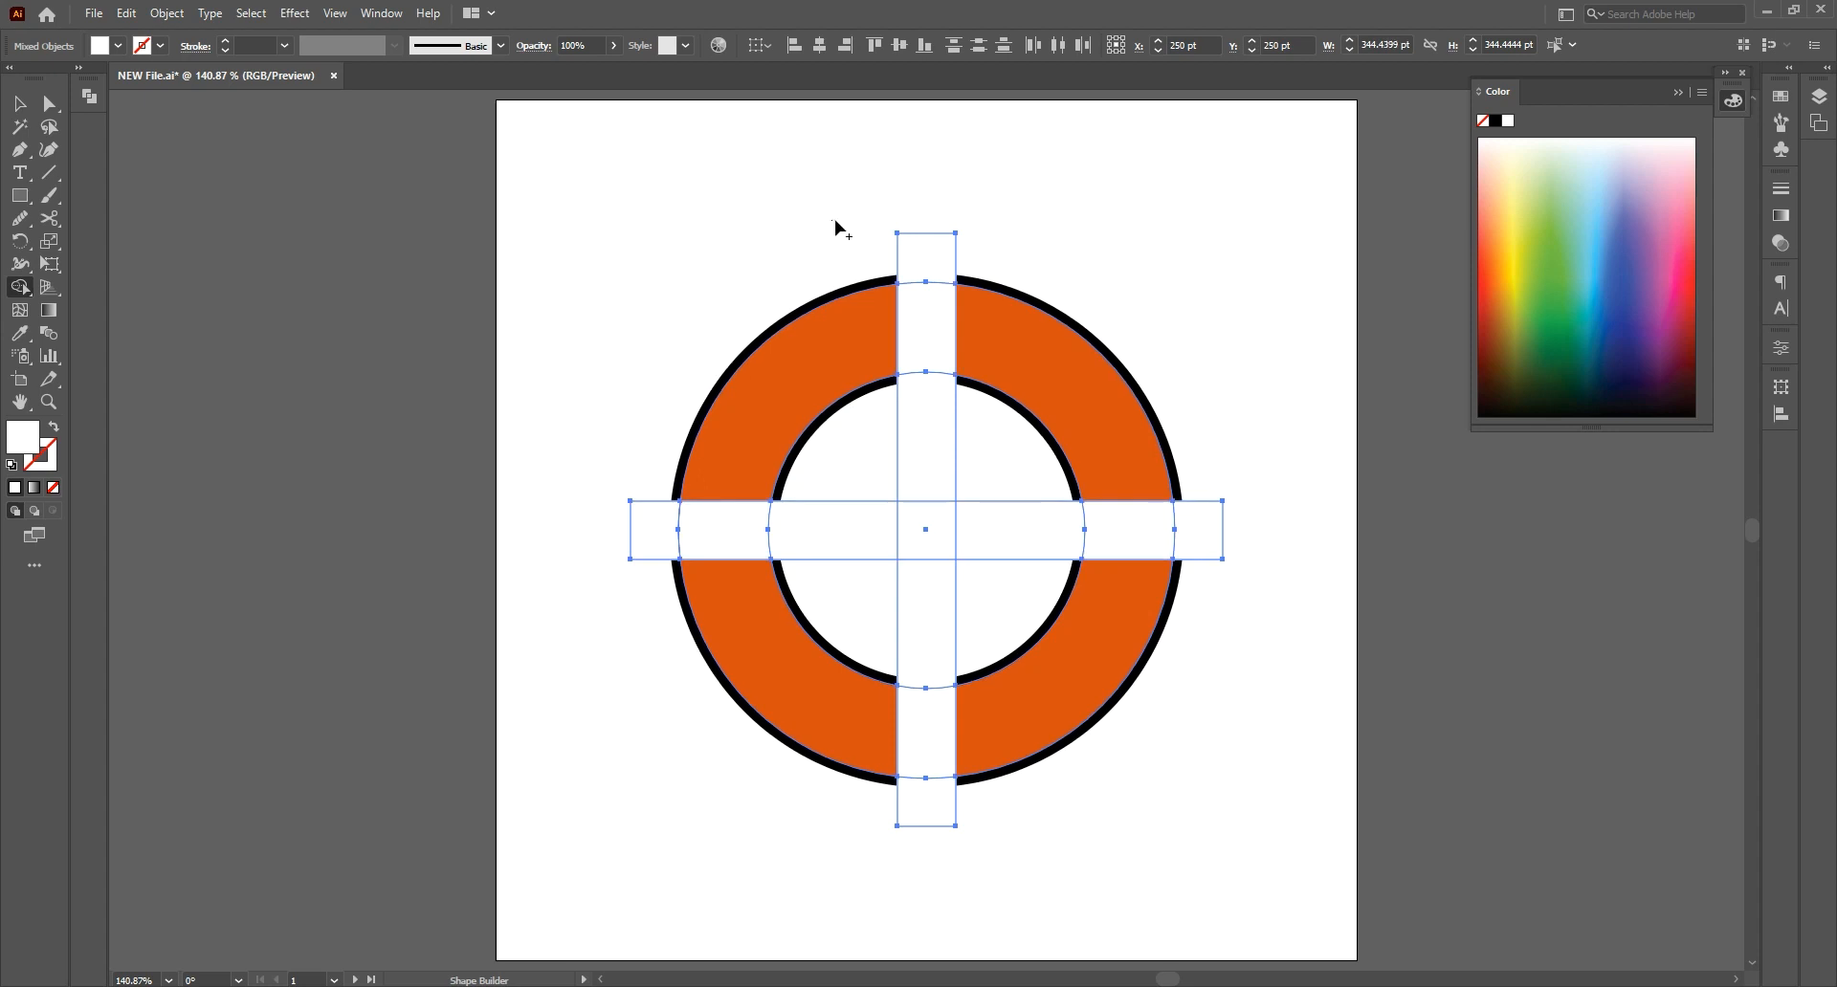
{"action": "mouse_move", "coordinate": [926, 646]}
{"action": "left_mouse_down"}
{"action": "mouse_move", "coordinate": [890, 459]}
{"action": "mouse_move", "coordinate": [934, 531]}
{"action": "left_mouse_up"}
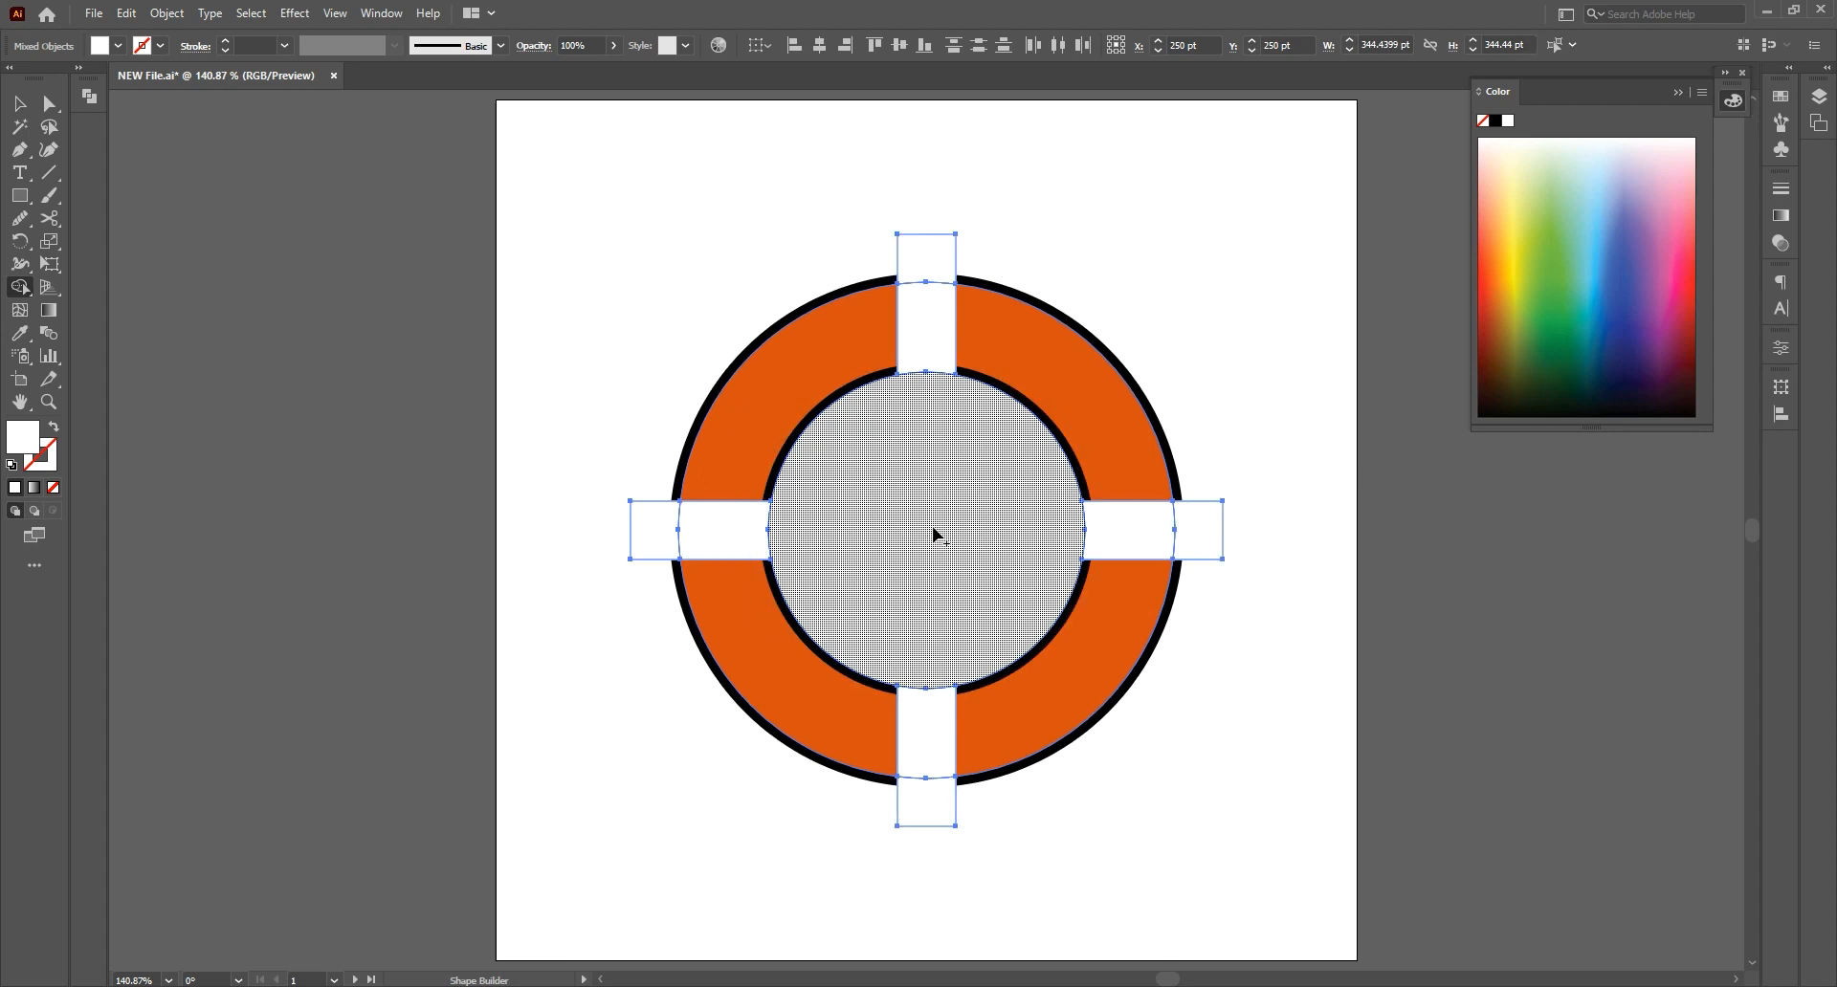
Delete the four strip ends protruding outside the ring and the merged disc in its centre
{"action": "left_click", "coordinate": [20, 103]}
{"action": "left_click", "coordinate": [456, 280]}
{"action": "left_click", "coordinate": [650, 526]}
{"action": "key", "text": "Delete"}
{"action": "left_click", "coordinate": [894, 285]}
{"action": "key", "text": "Delete"}
{"action": "left_click", "coordinate": [1205, 525]}
{"action": "key", "text": "Delete"}
{"action": "left_click", "coordinate": [943, 808]}
{"action": "key", "text": "Delete"}
{"action": "left_click", "coordinate": [961, 568]}
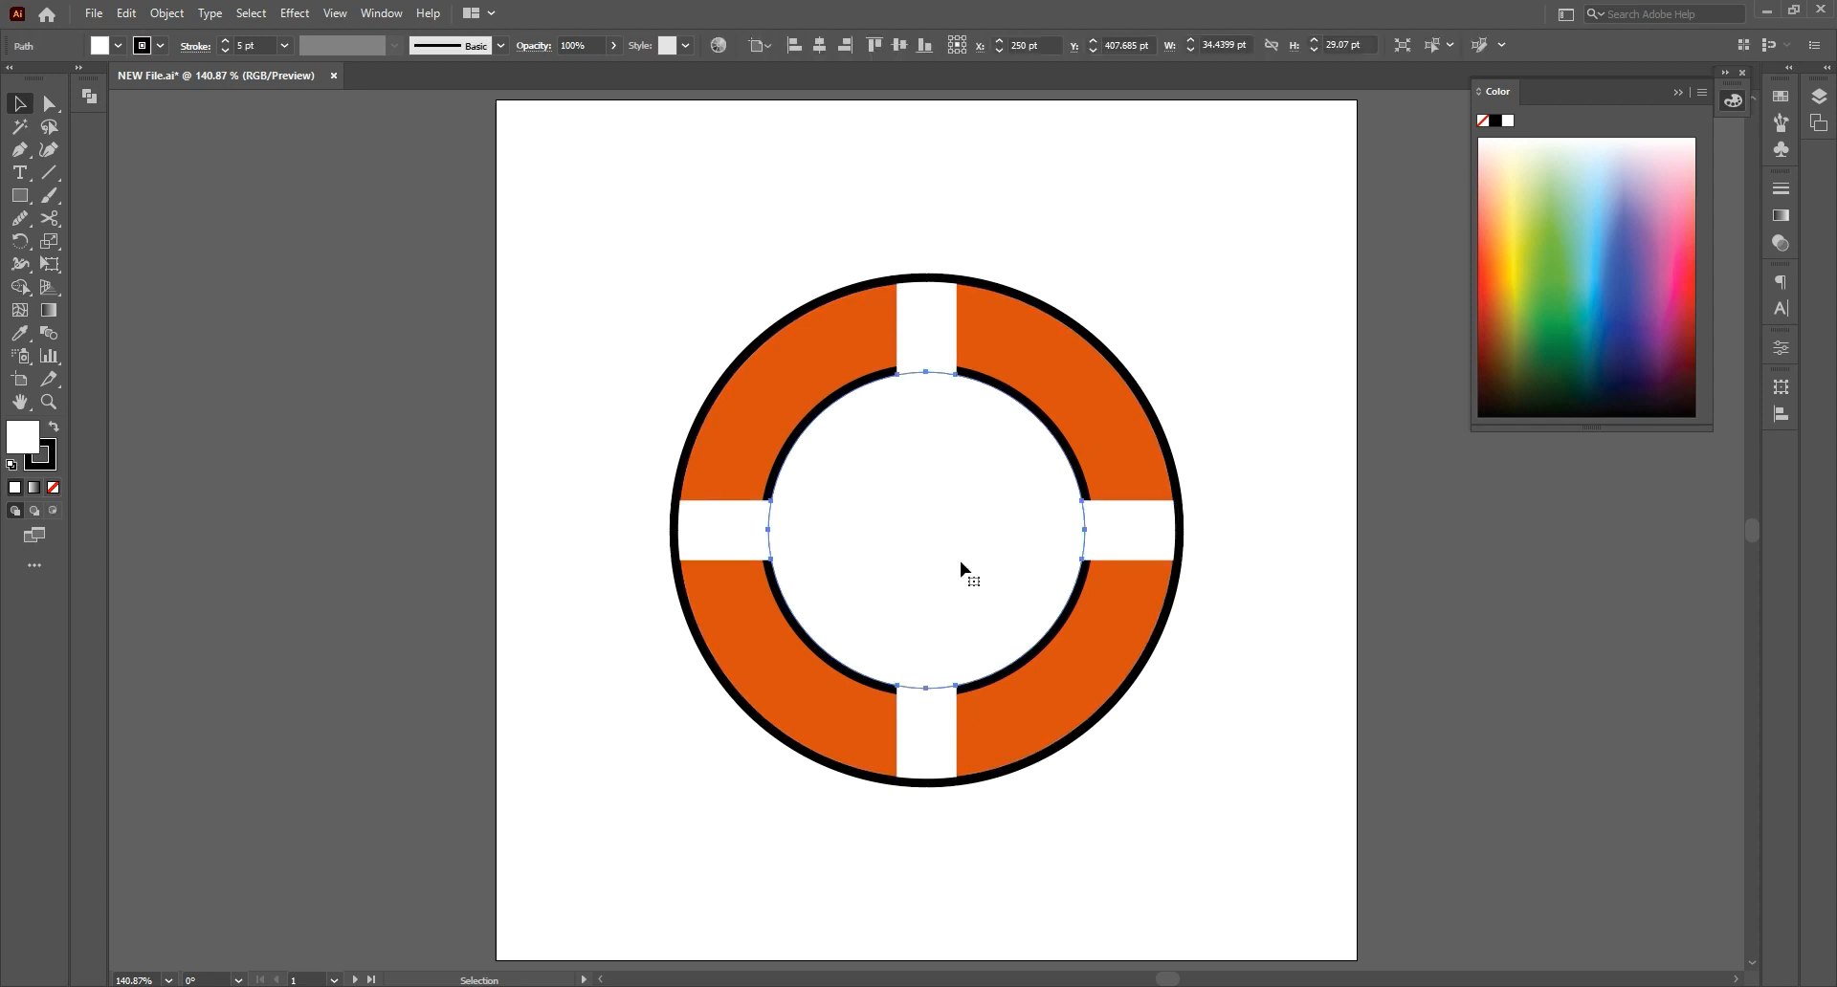
{"action": "key", "text": "Delete"}
Draw a rectangle about 13 × 20 pt above the ring's top edge, with a centre-aligned stroke and fully rounded corners
{"action": "left_click", "coordinate": [20, 196]}
{"action": "left_click_drag", "start_coordinate": [918, 255], "coordinate": [937, 276]}
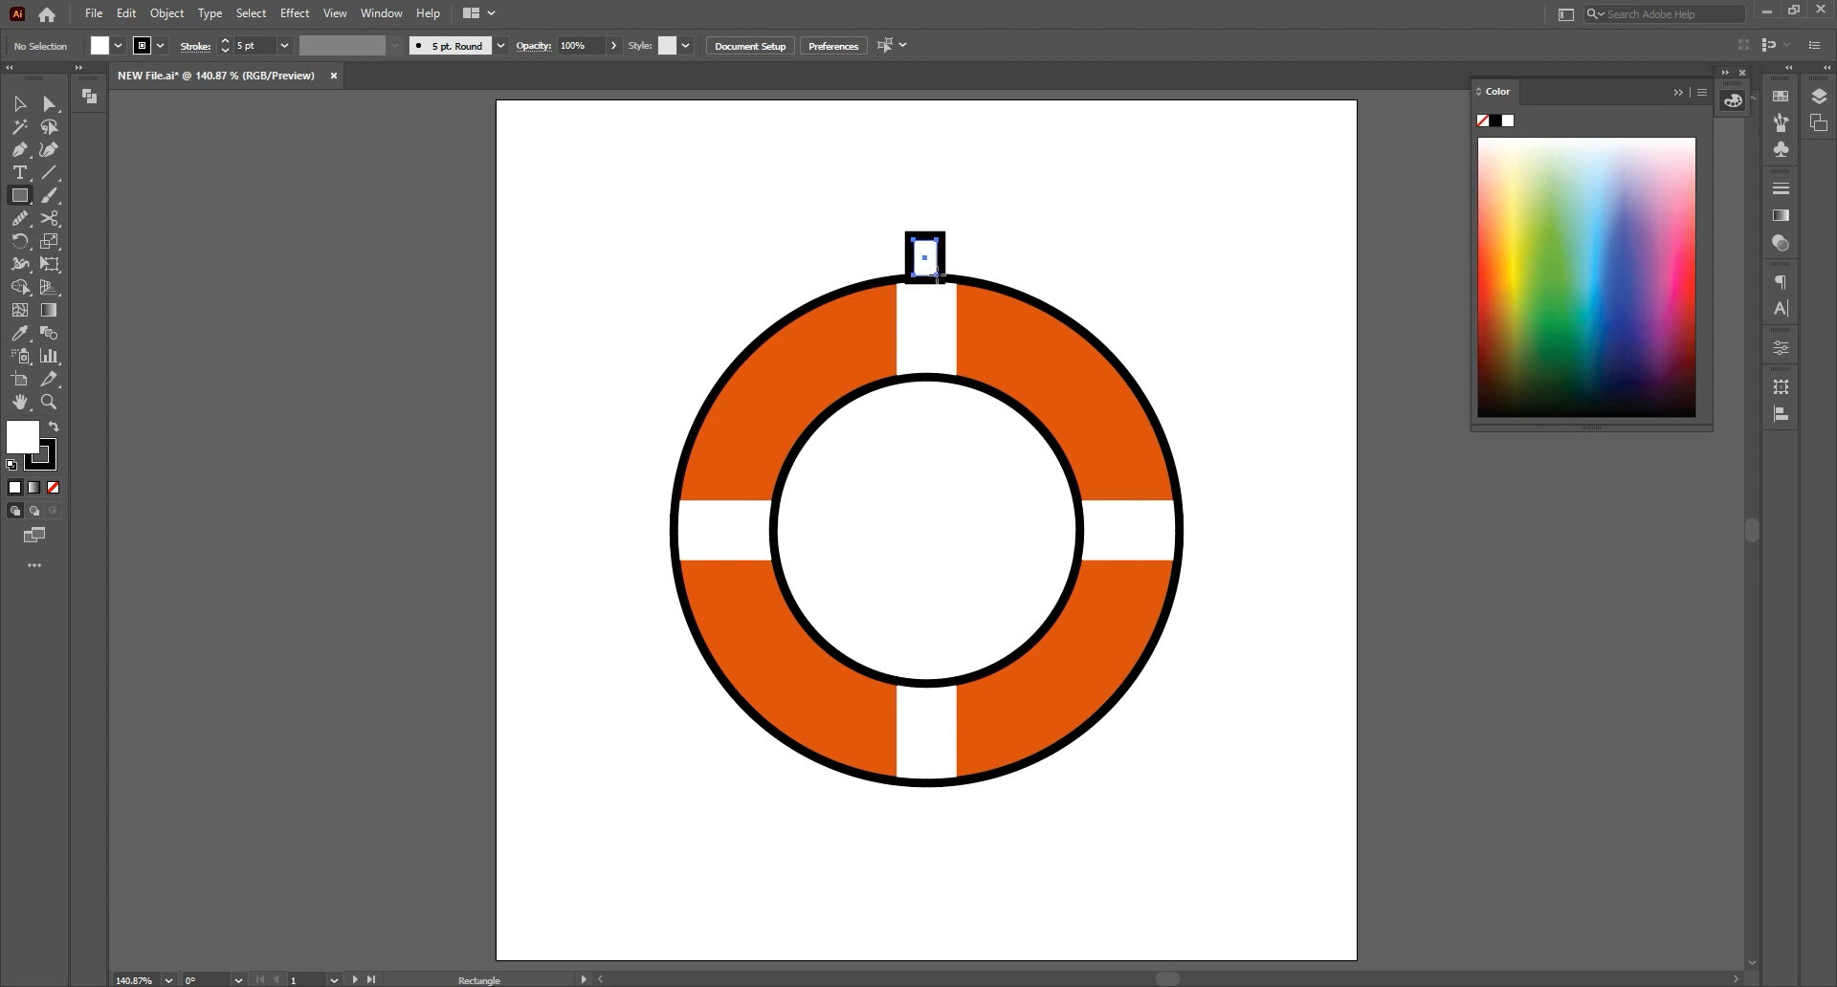
{"action": "left_click", "coordinate": [195, 46]}
{"action": "left_click", "coordinate": [96, 146]}
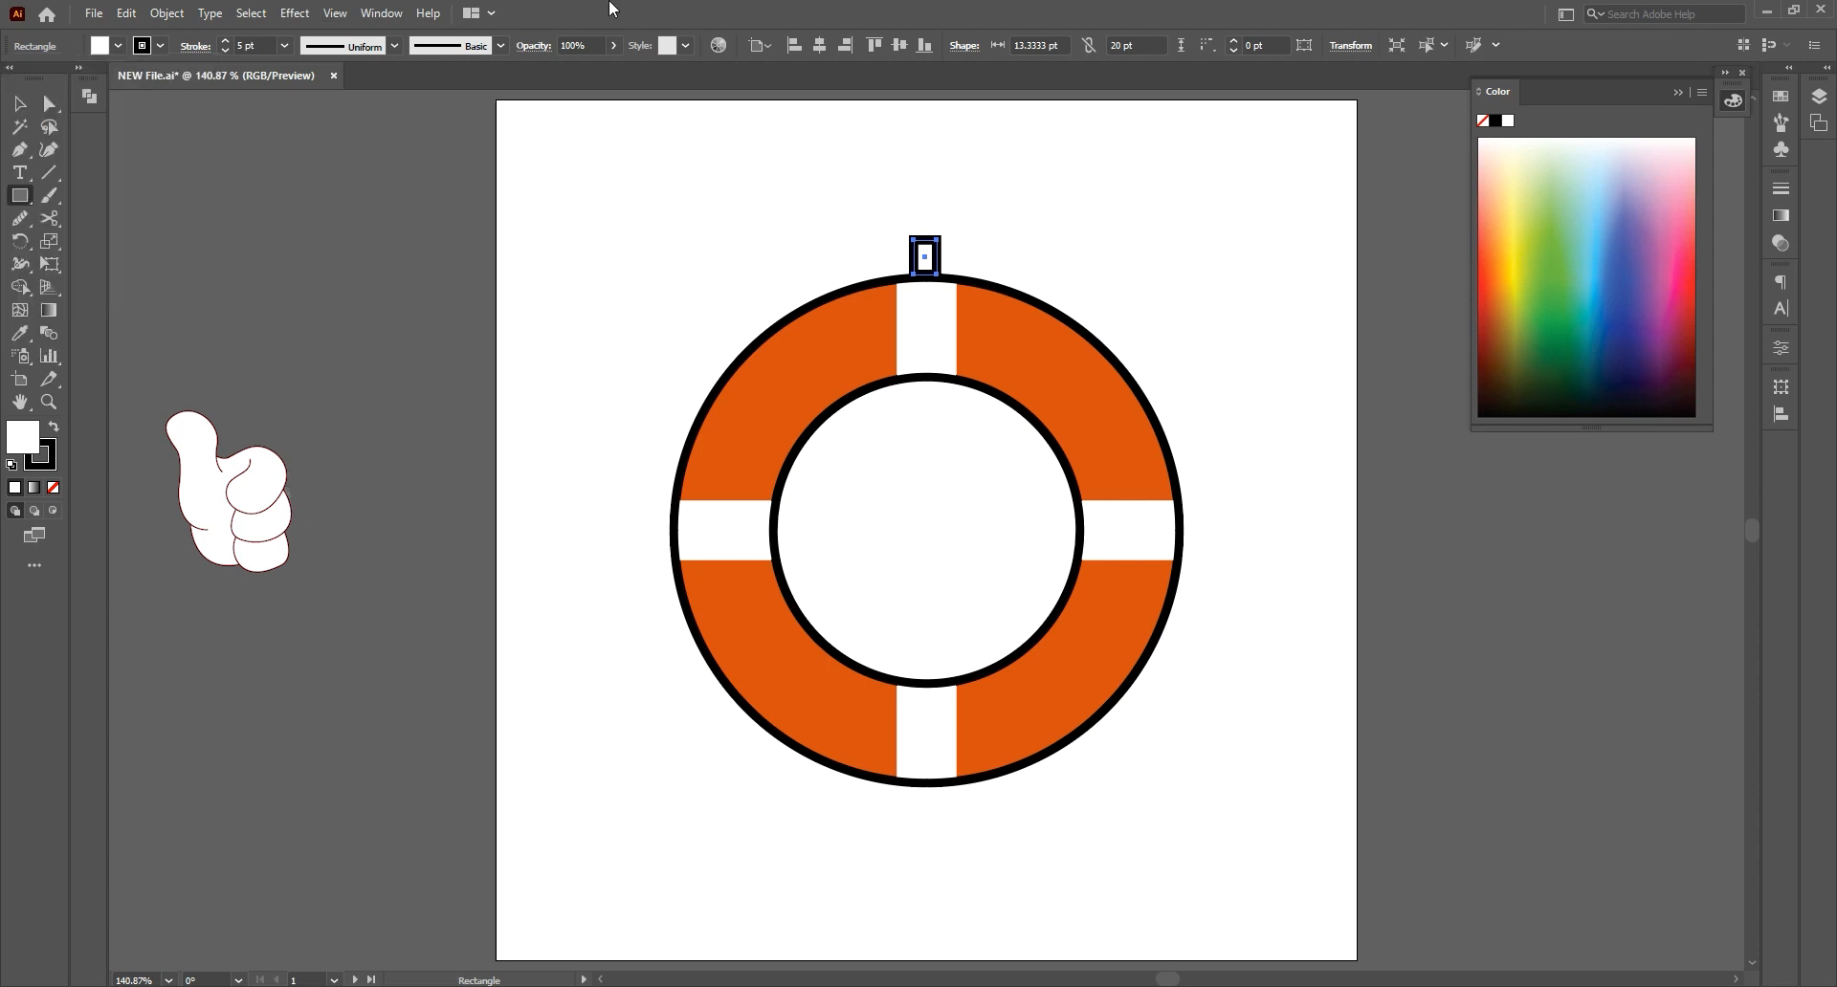
{"action": "key", "text": "a"}
{"action": "left_click_drag", "start_coordinate": [927, 254], "coordinate": [1239, 468]}
Flatten the small shape's base by deleting its bottom anchor point and converting the two lower anchors to corners
{"action": "key", "text": "z"}
{"action": "key", "text": "p"}
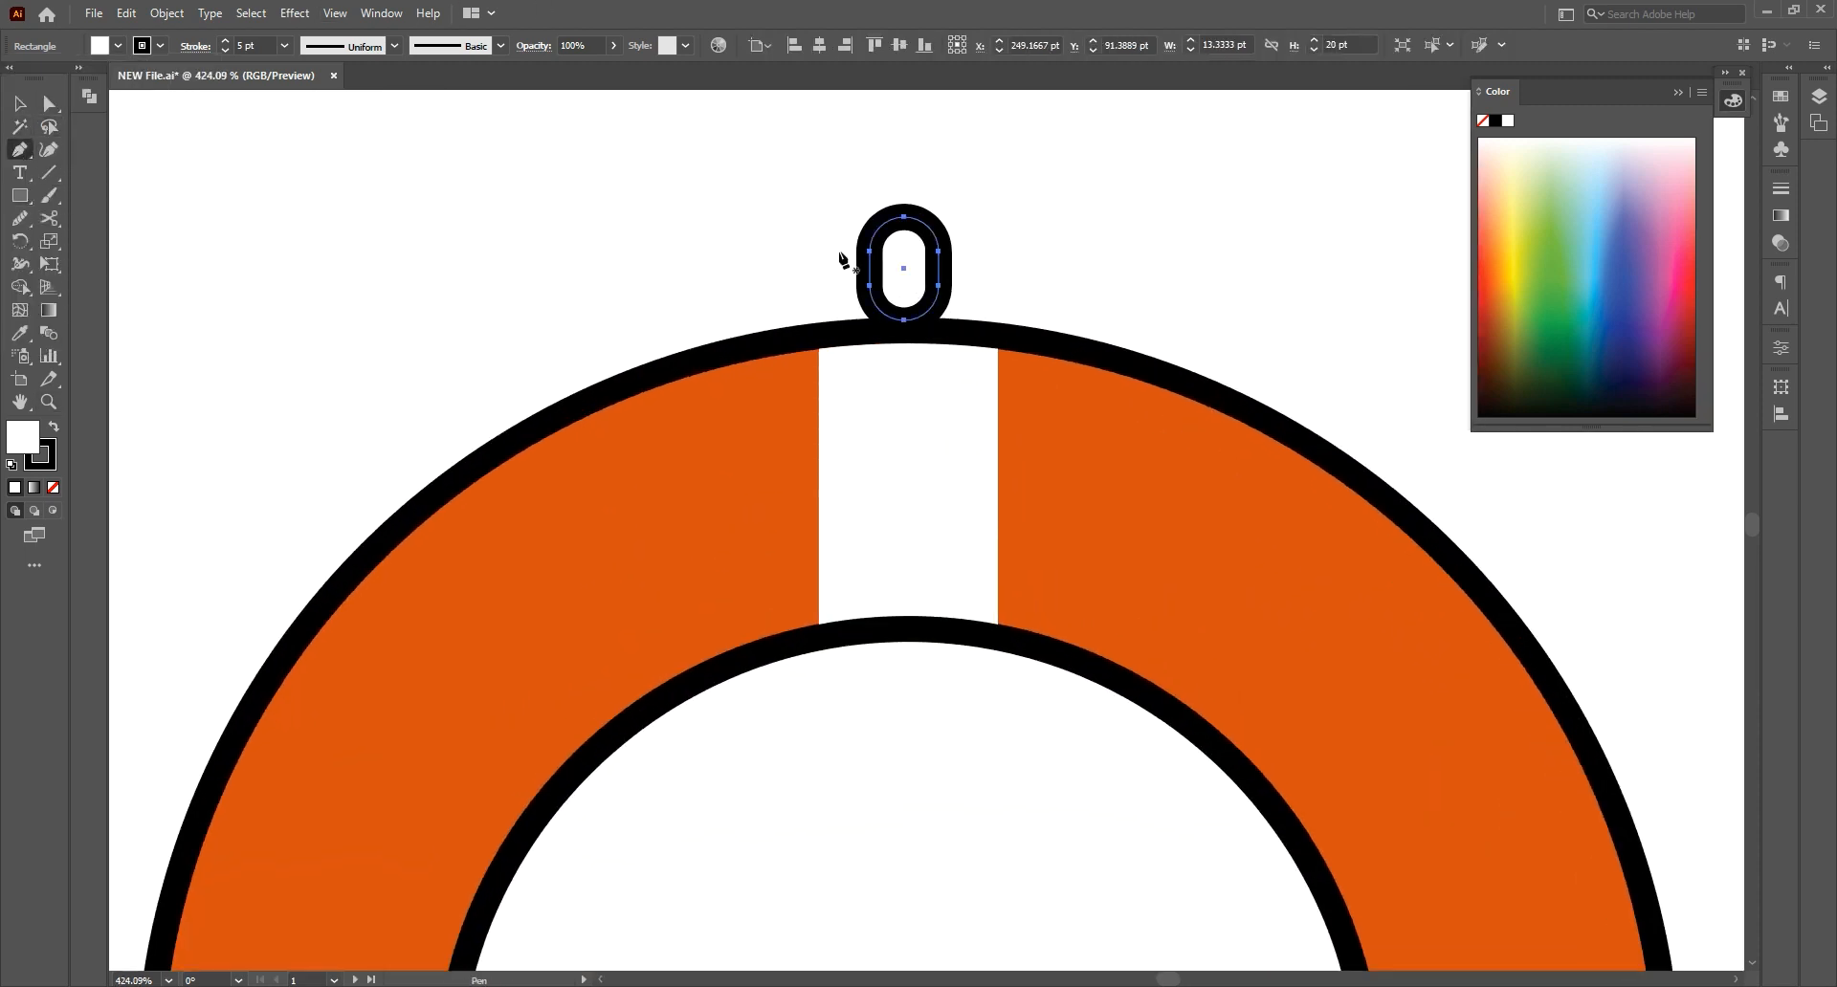
{"action": "left_click", "coordinate": [903, 321]}
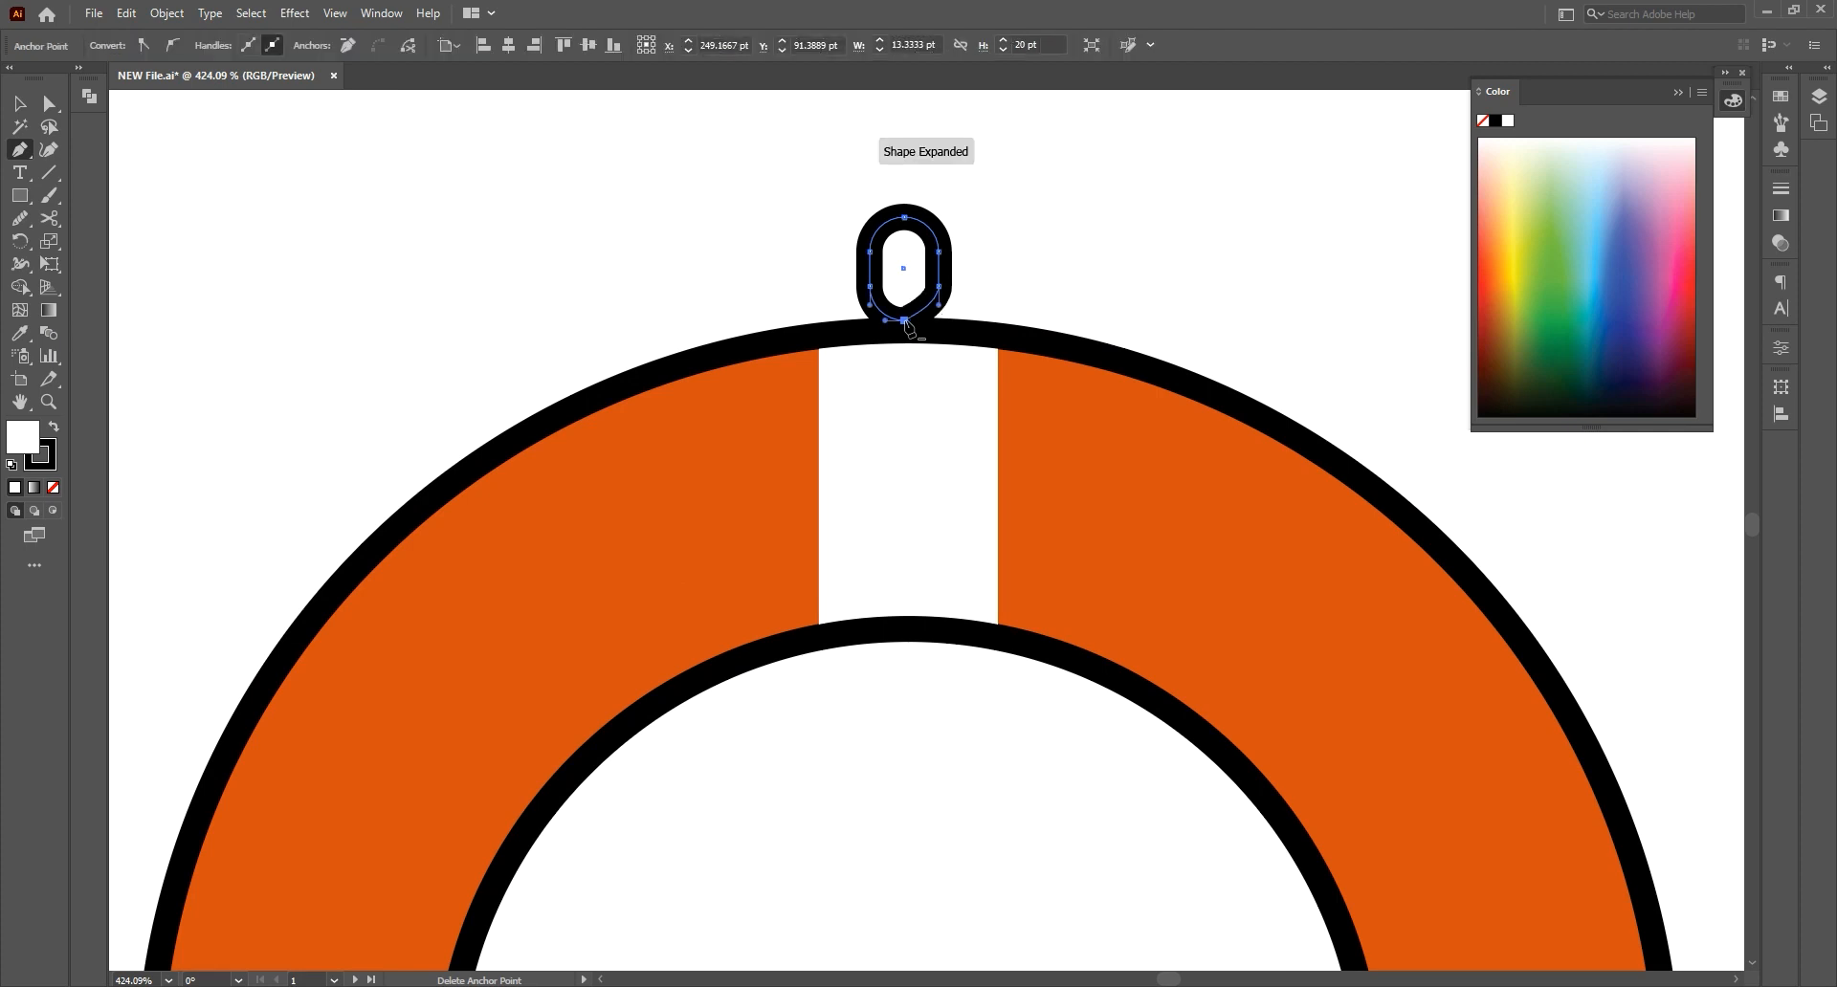
{"action": "left_click", "coordinate": [904, 321]}
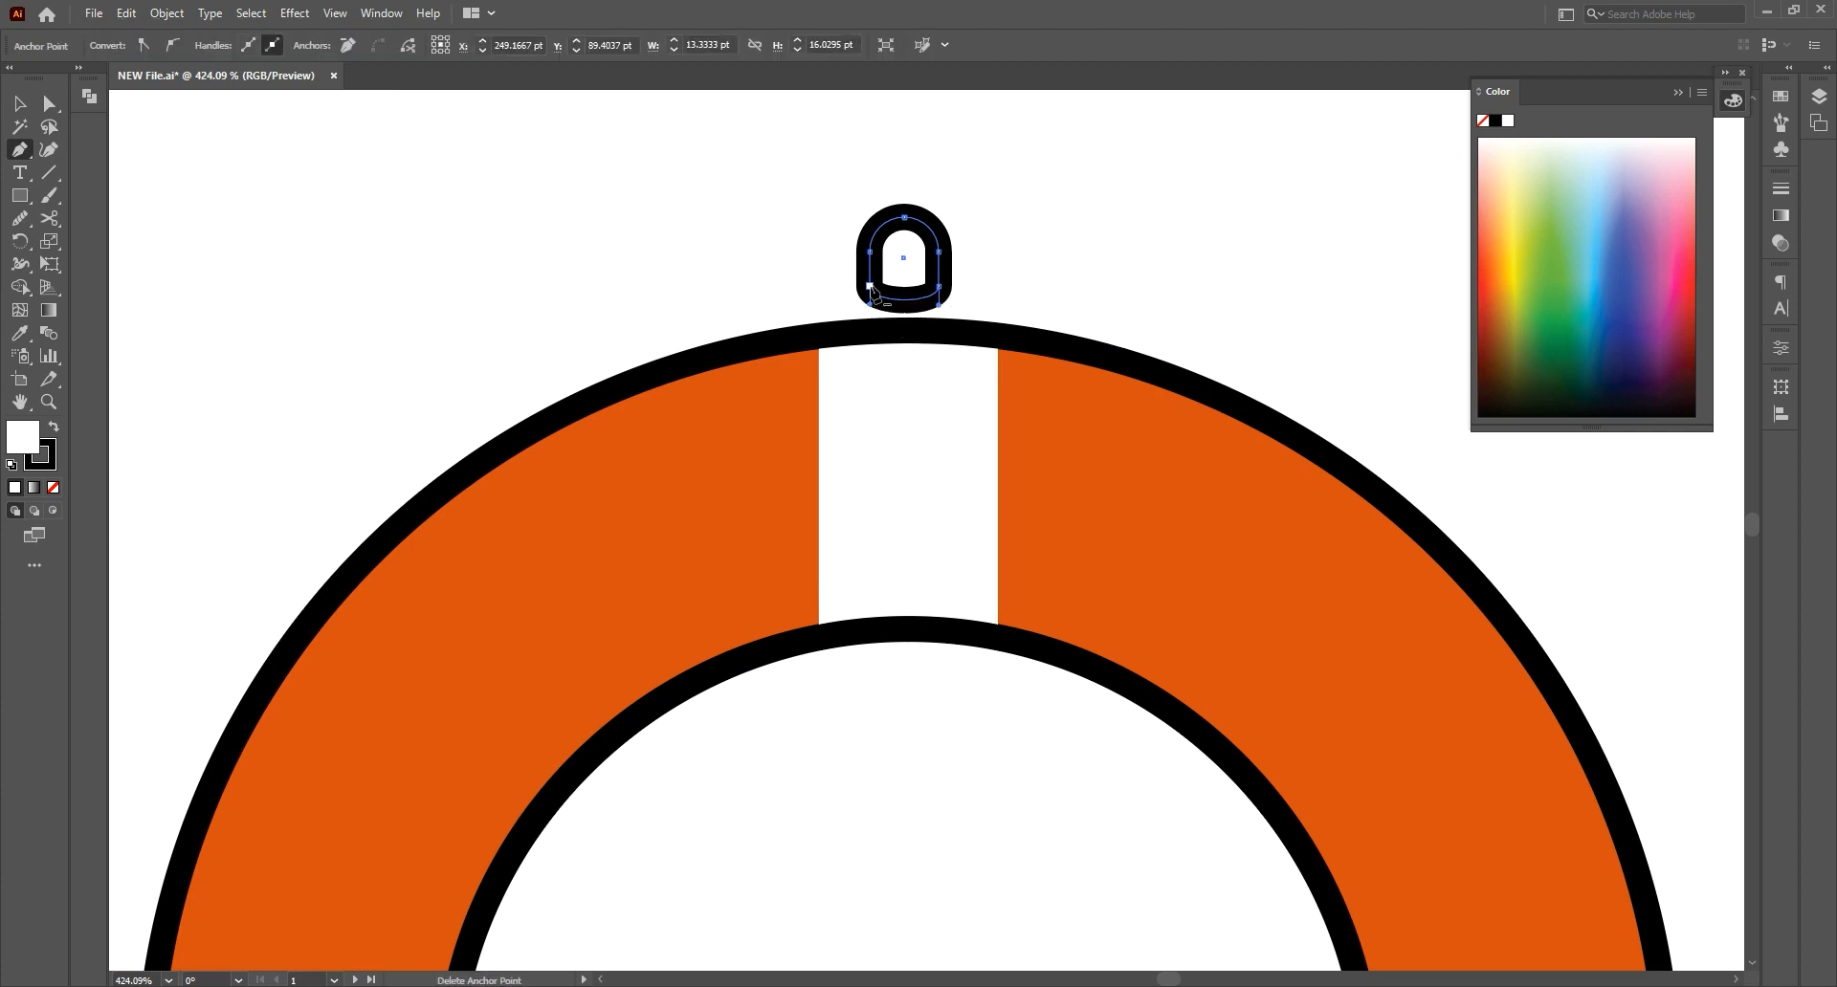
{"action": "left_click", "coordinate": [869, 286], "text": "alt"}
{"action": "left_click", "coordinate": [938, 286], "text": "alt"}
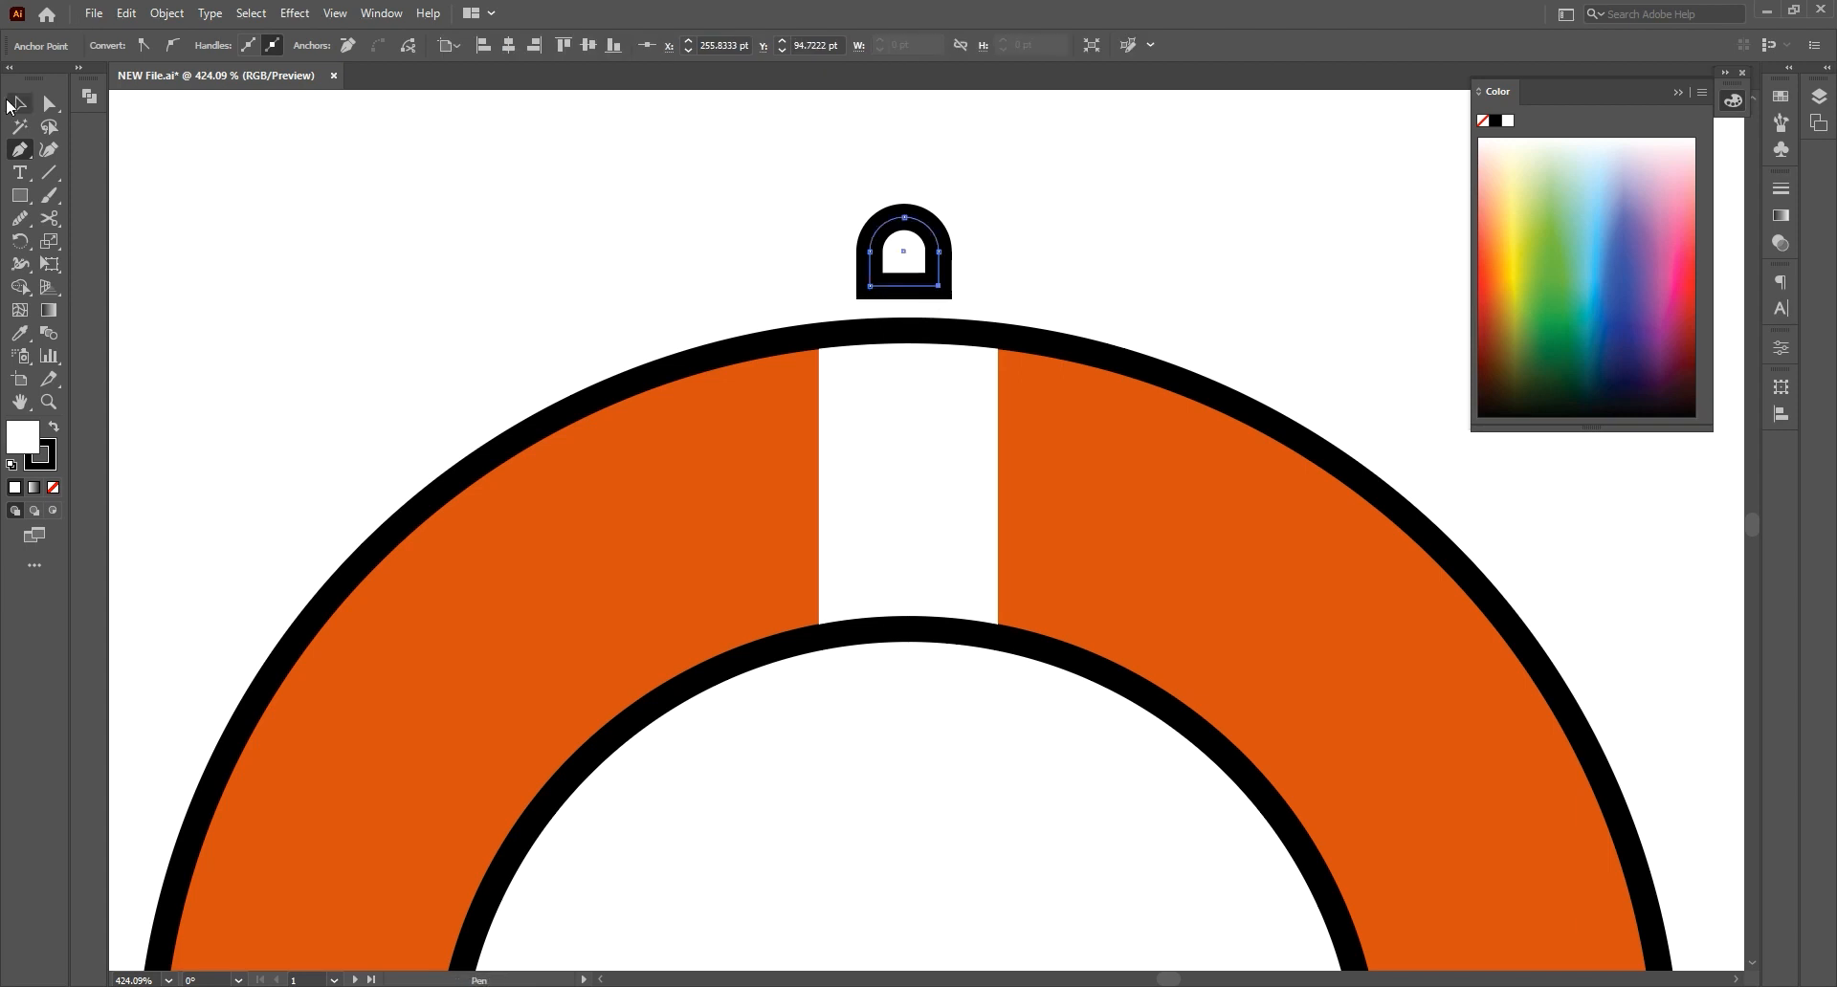
Enlarge the loop to about 17 × 21 pt, seated on the ring's top edge, and centre it horizontally on the artboard
{"action": "left_click", "coordinate": [11, 105]}
{"action": "left_click", "coordinate": [909, 196]}
{"action": "left_click_drag", "start_coordinate": [908, 219], "coordinate": [962, 240]}
{"action": "key", "text": "e"}
{"action": "key", "text": "ctrl+z"}
{"action": "key", "text": "v"}
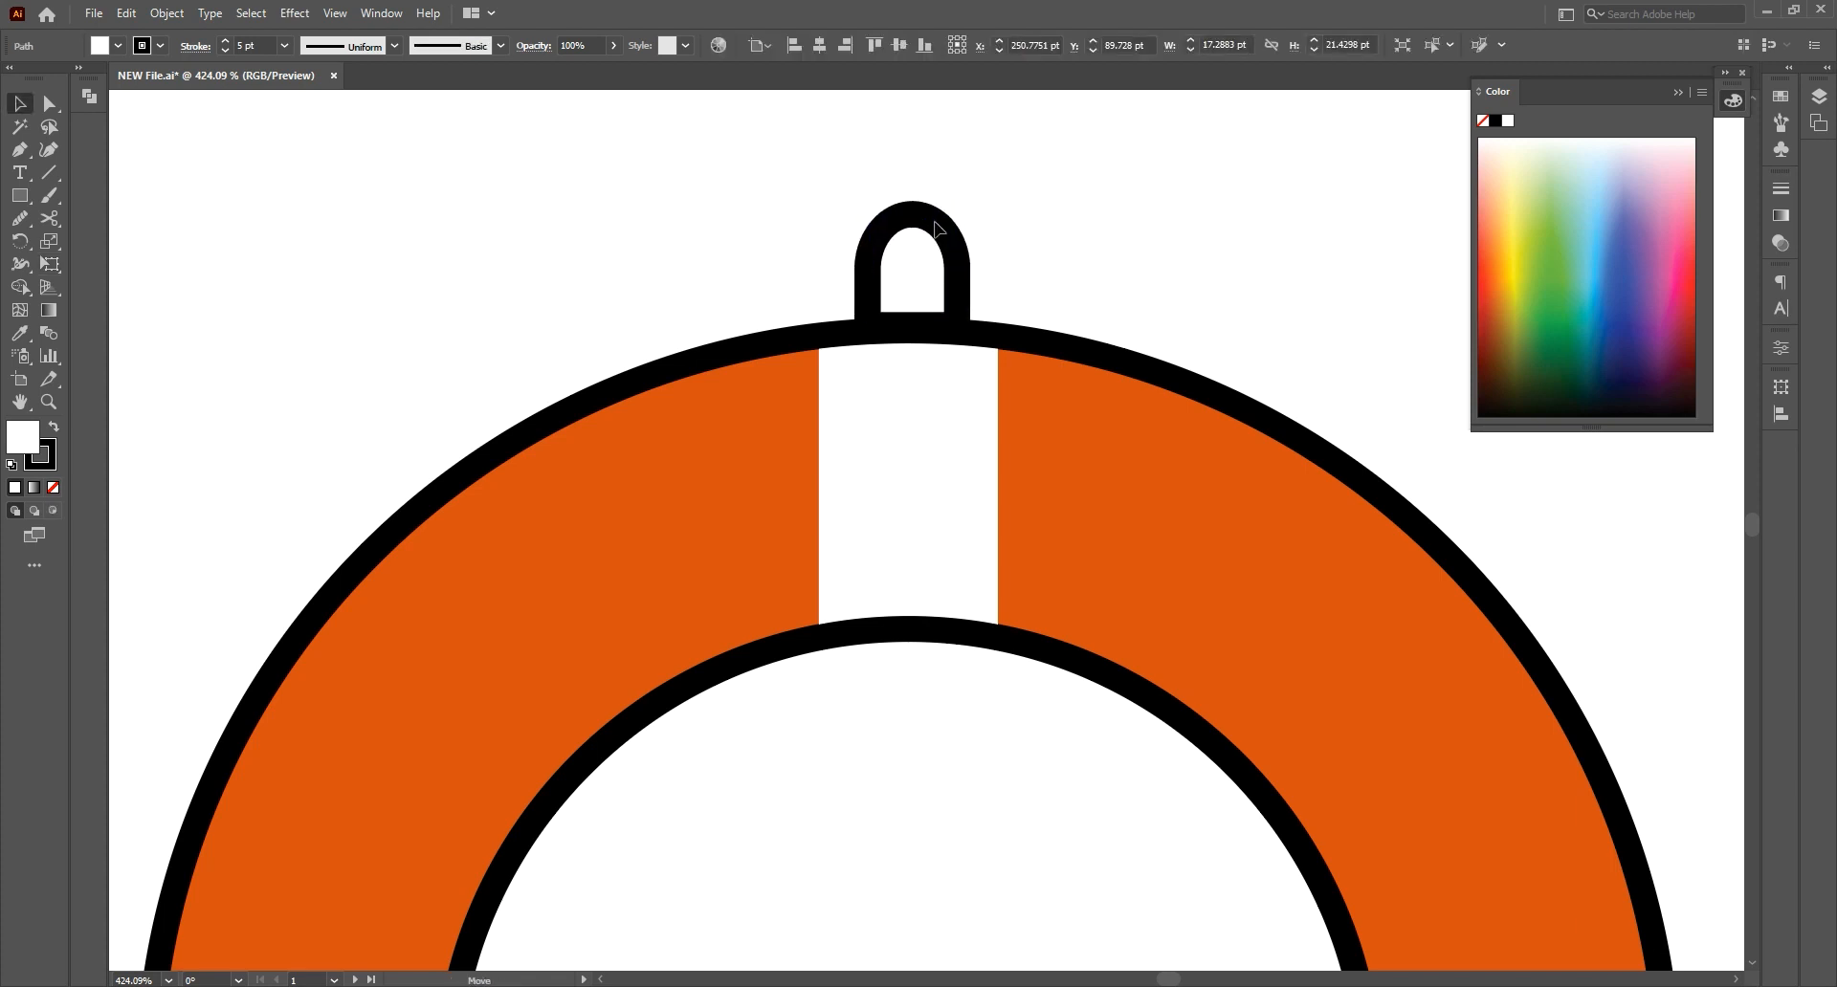
{"action": "left_click", "coordinate": [819, 45]}
{"action": "left_click", "coordinate": [972, 218]}
Copy the loop to the ring's bottom edge, rotate the copy 180° and nudge it up against the ring
{"action": "key", "text": "ctrl+0"}
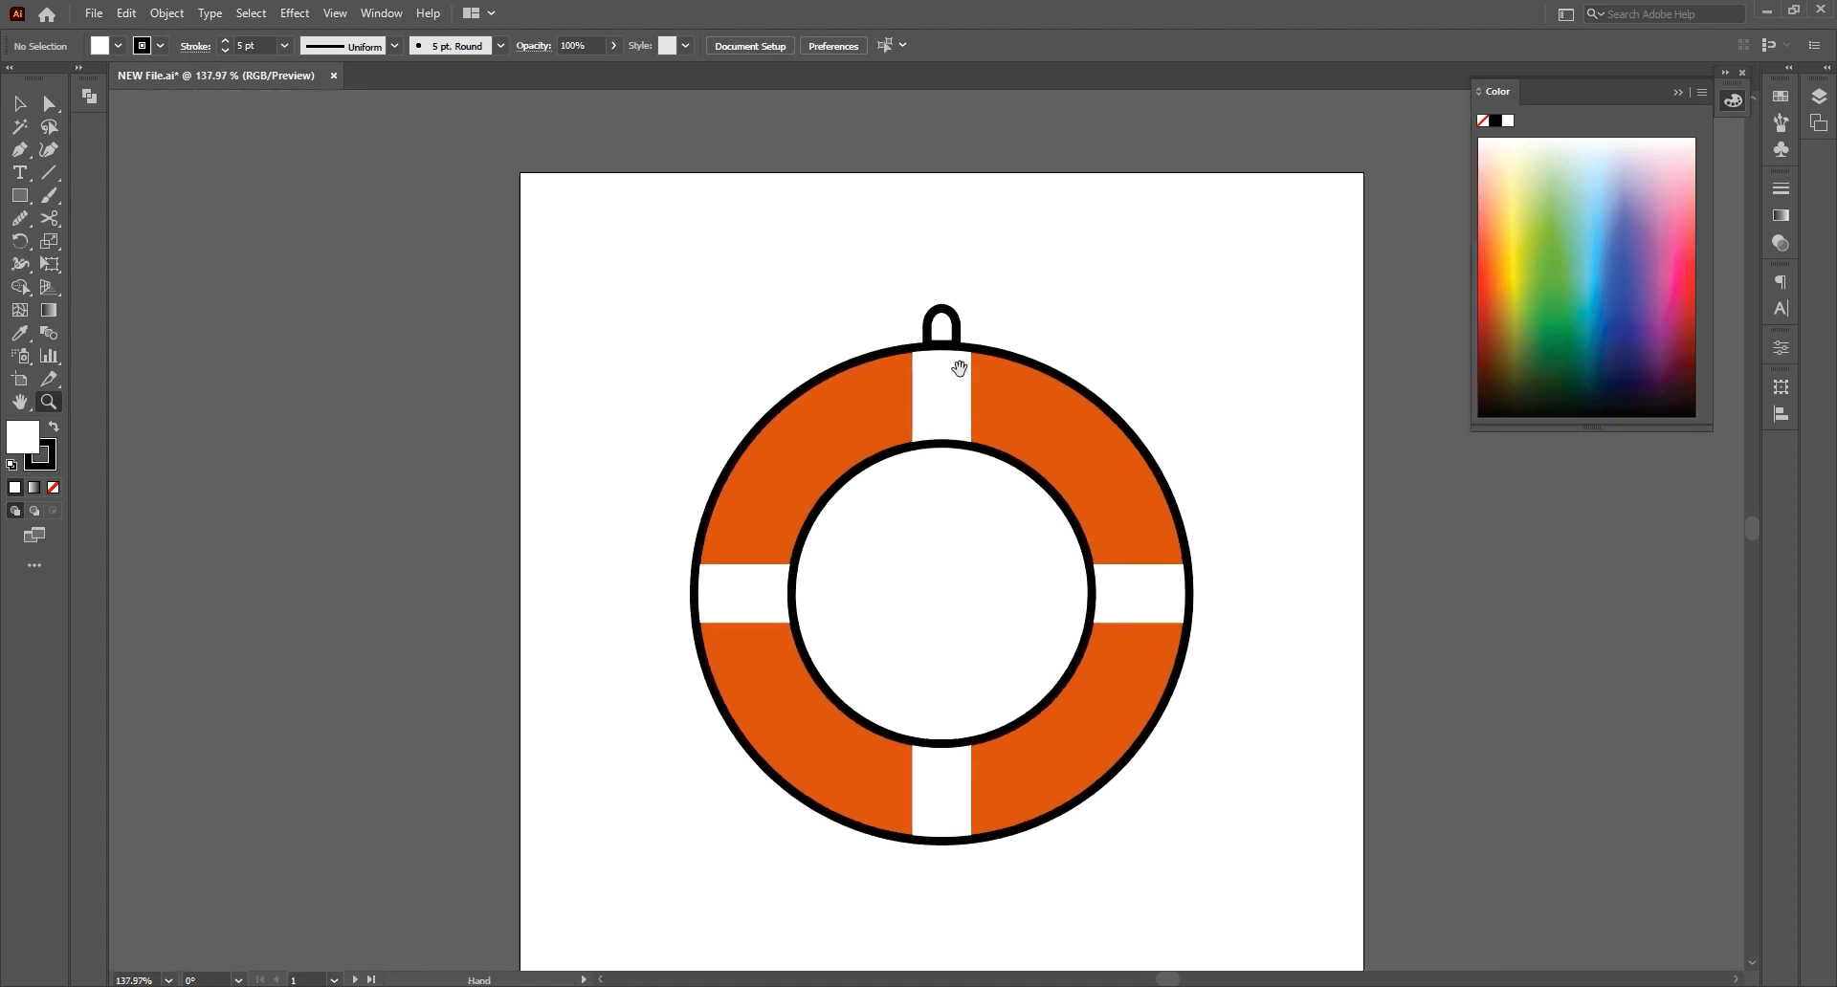
{"action": "left_click_drag", "start_coordinate": [957, 259], "coordinate": [957, 798], "text": "alt"}
{"action": "key", "text": "e"}
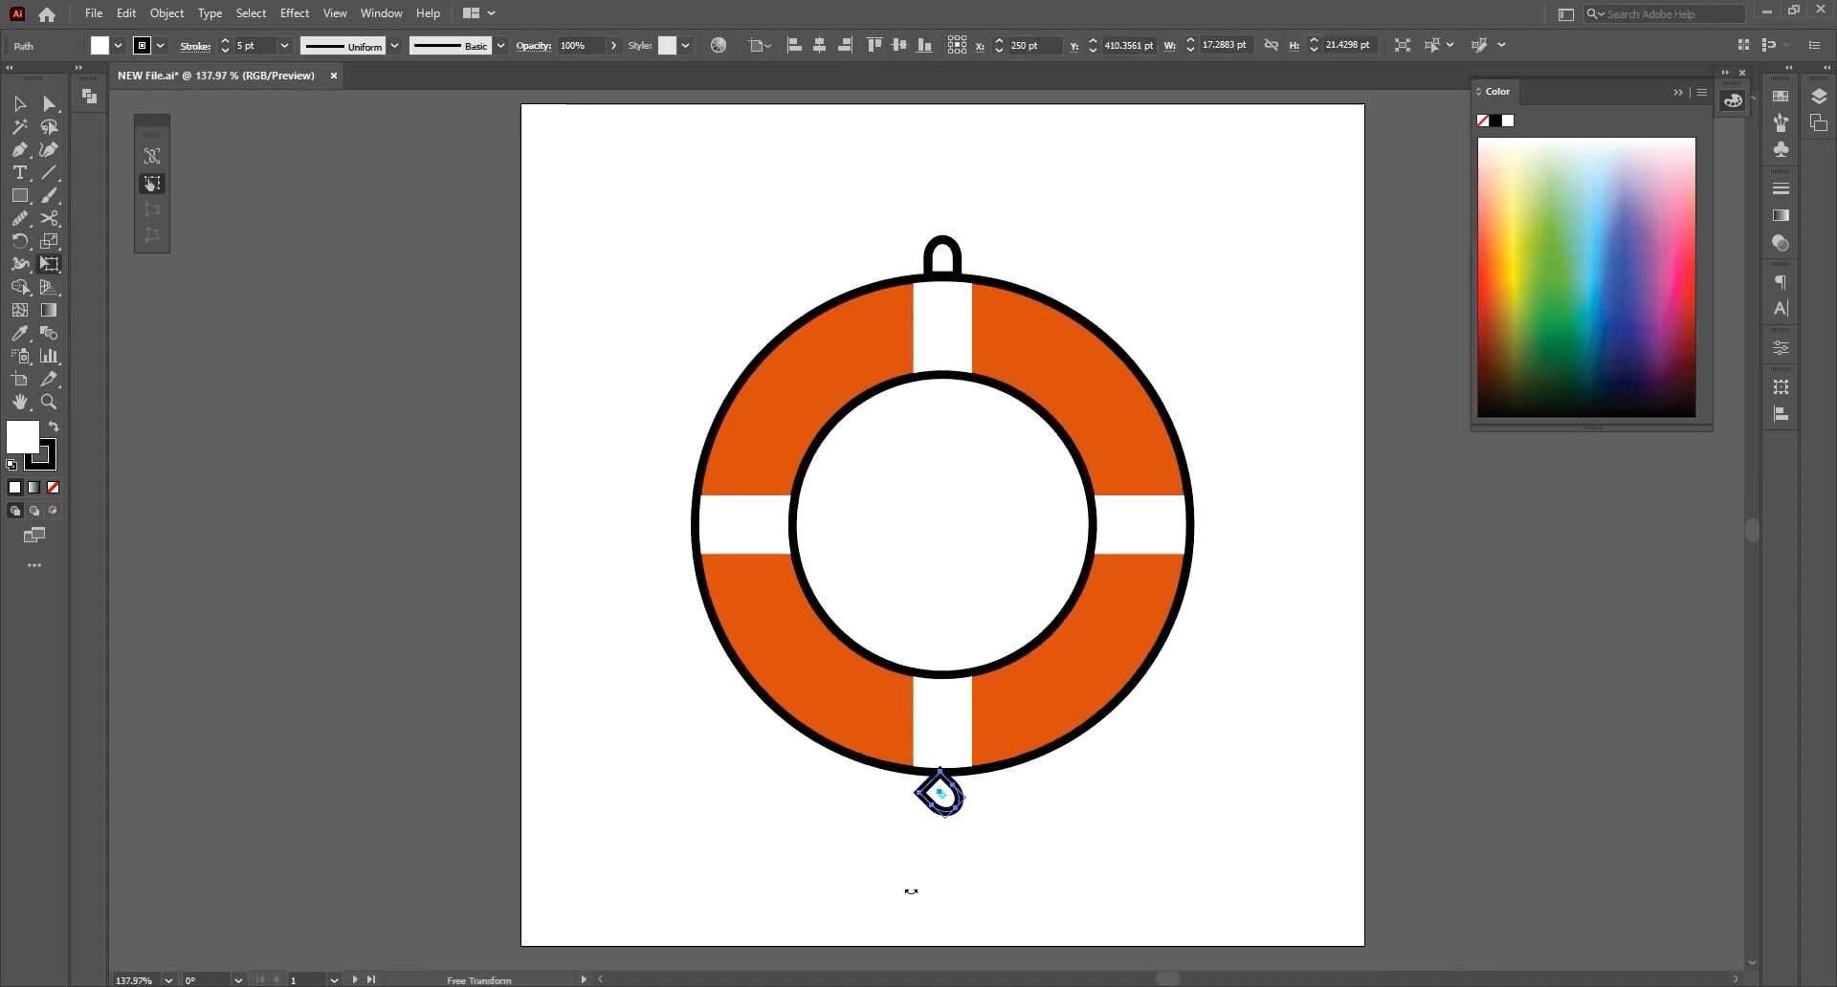
{"action": "key", "text": "Up"}
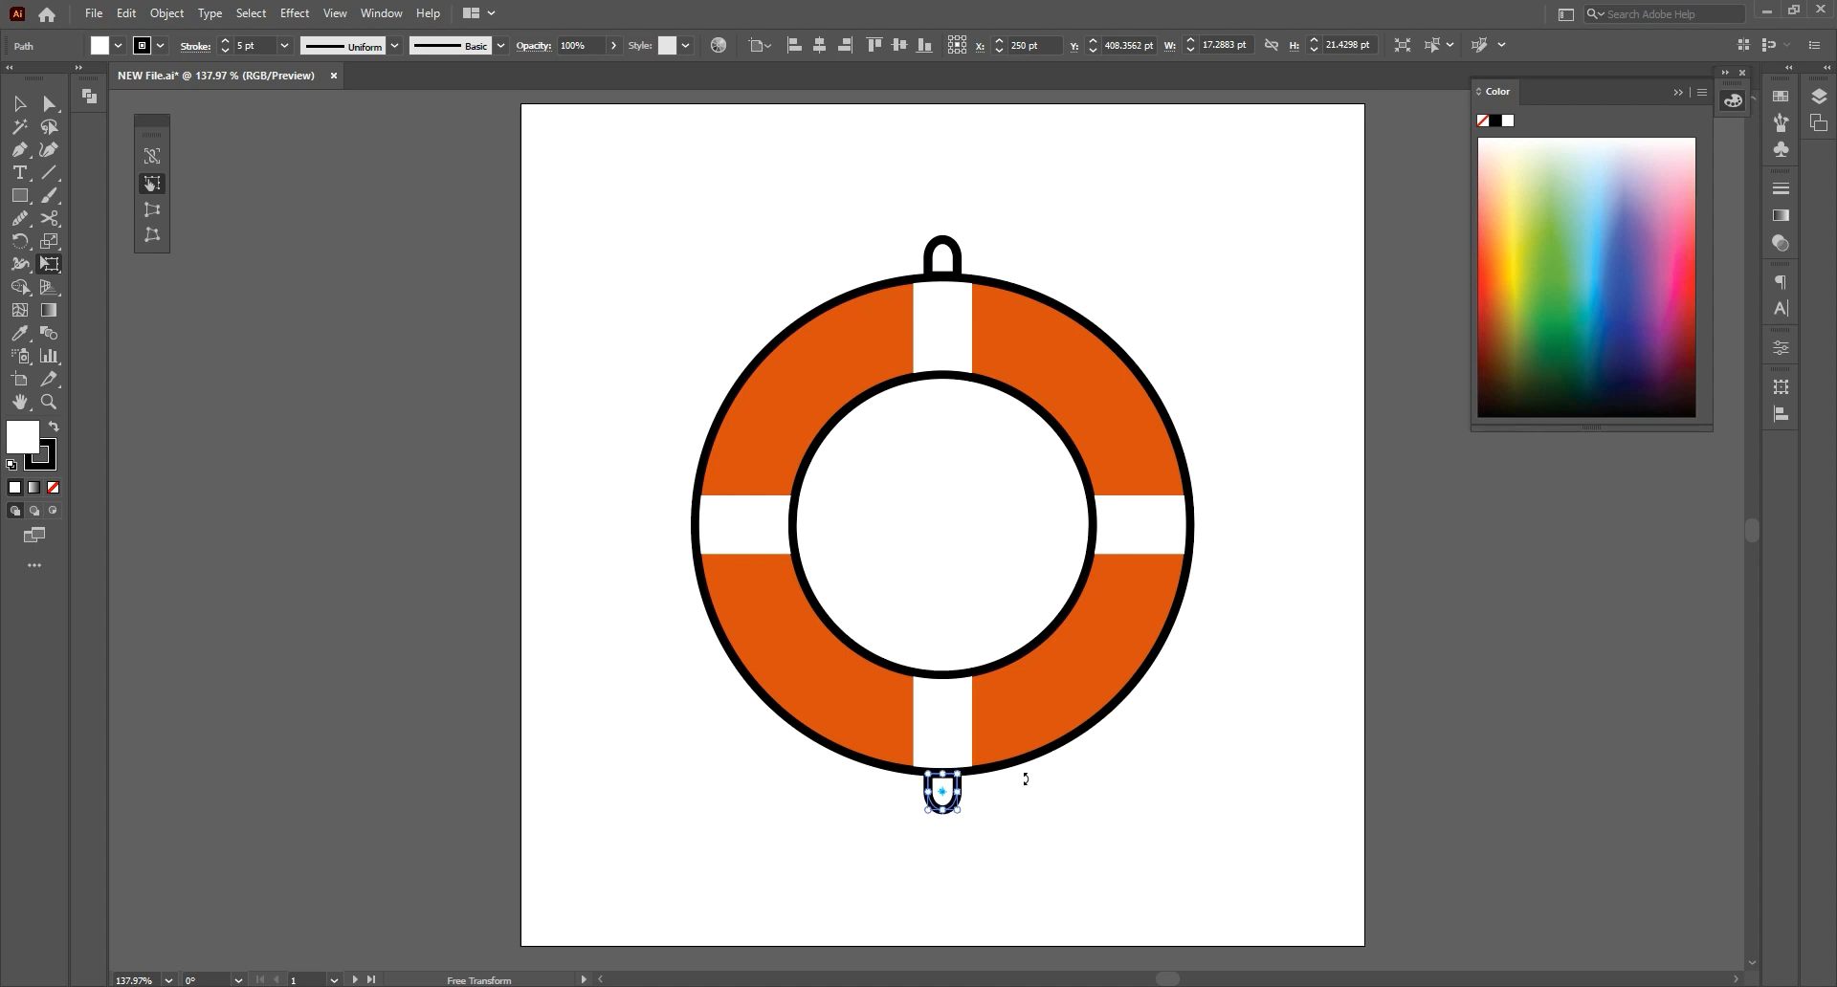
Duplicate the top and bottom loops and rotate the copies 90° onto the ring's left and right edges
{"action": "key", "text": "v"}
{"action": "left_click", "coordinate": [937, 263]}
{"action": "left_click", "coordinate": [949, 782], "text": "shift"}
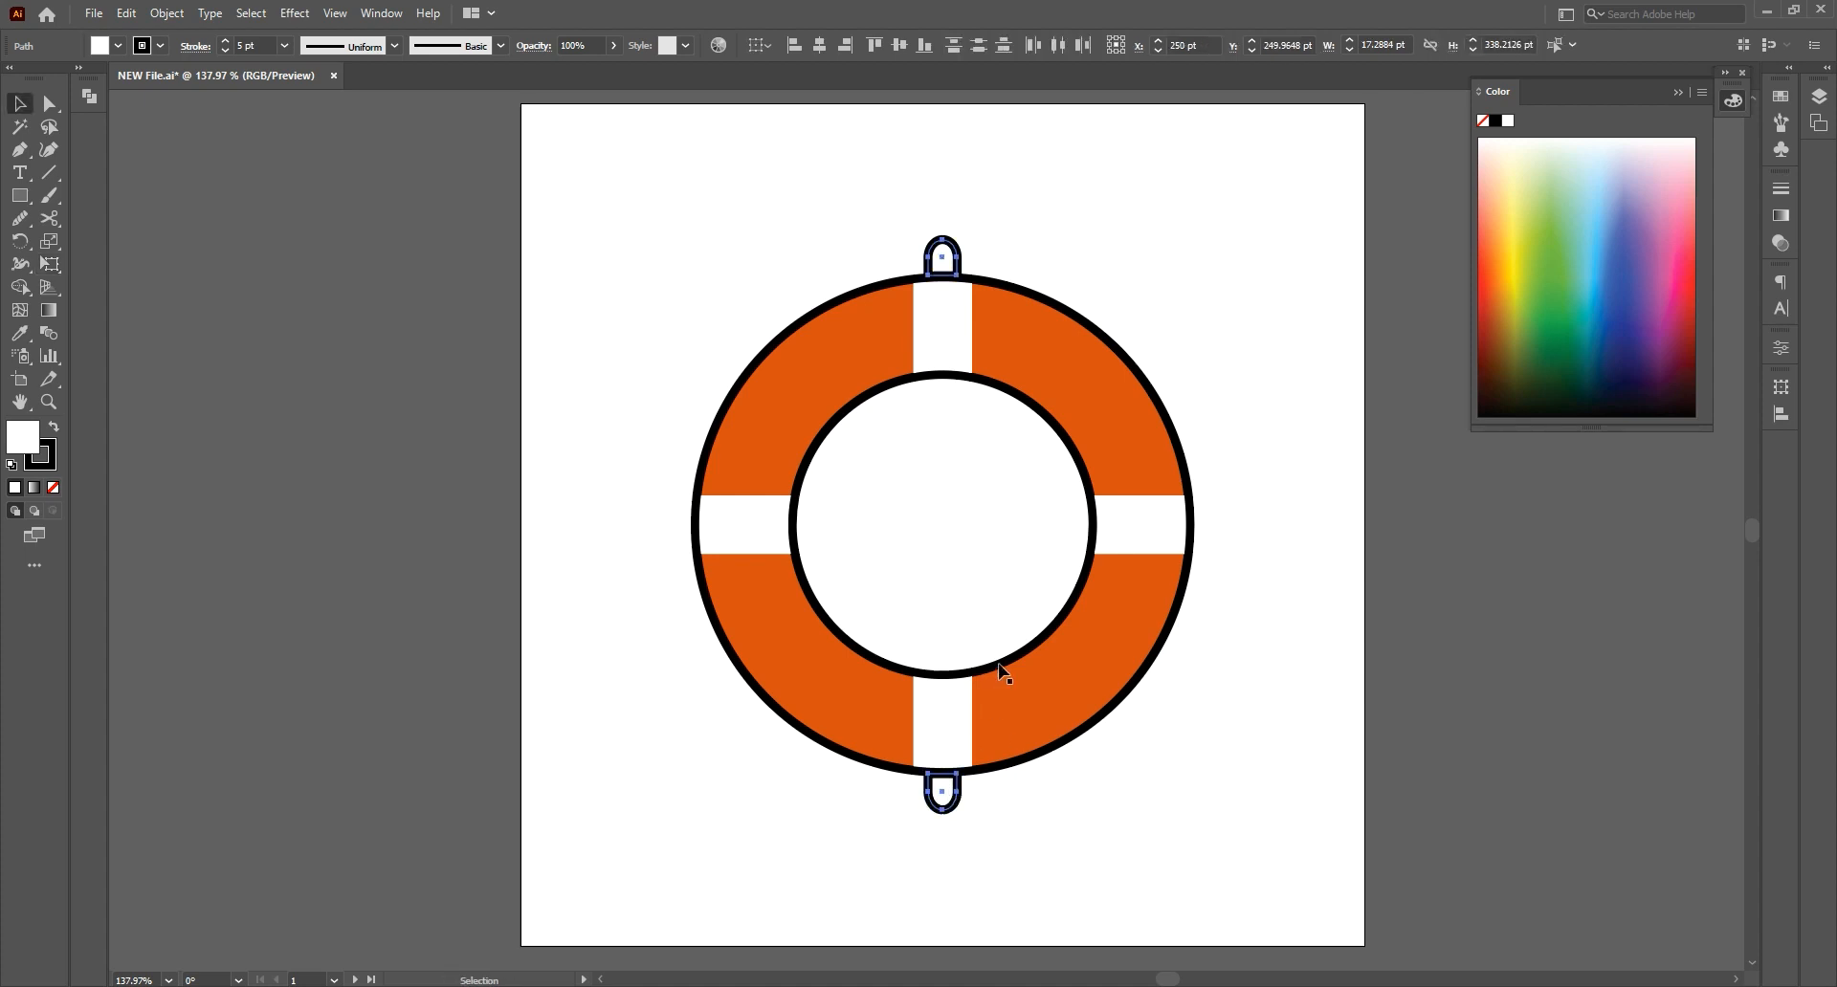
{"action": "left_click_drag", "start_coordinate": [945, 253], "coordinate": [1203, 524]}
{"action": "key", "text": "e"}
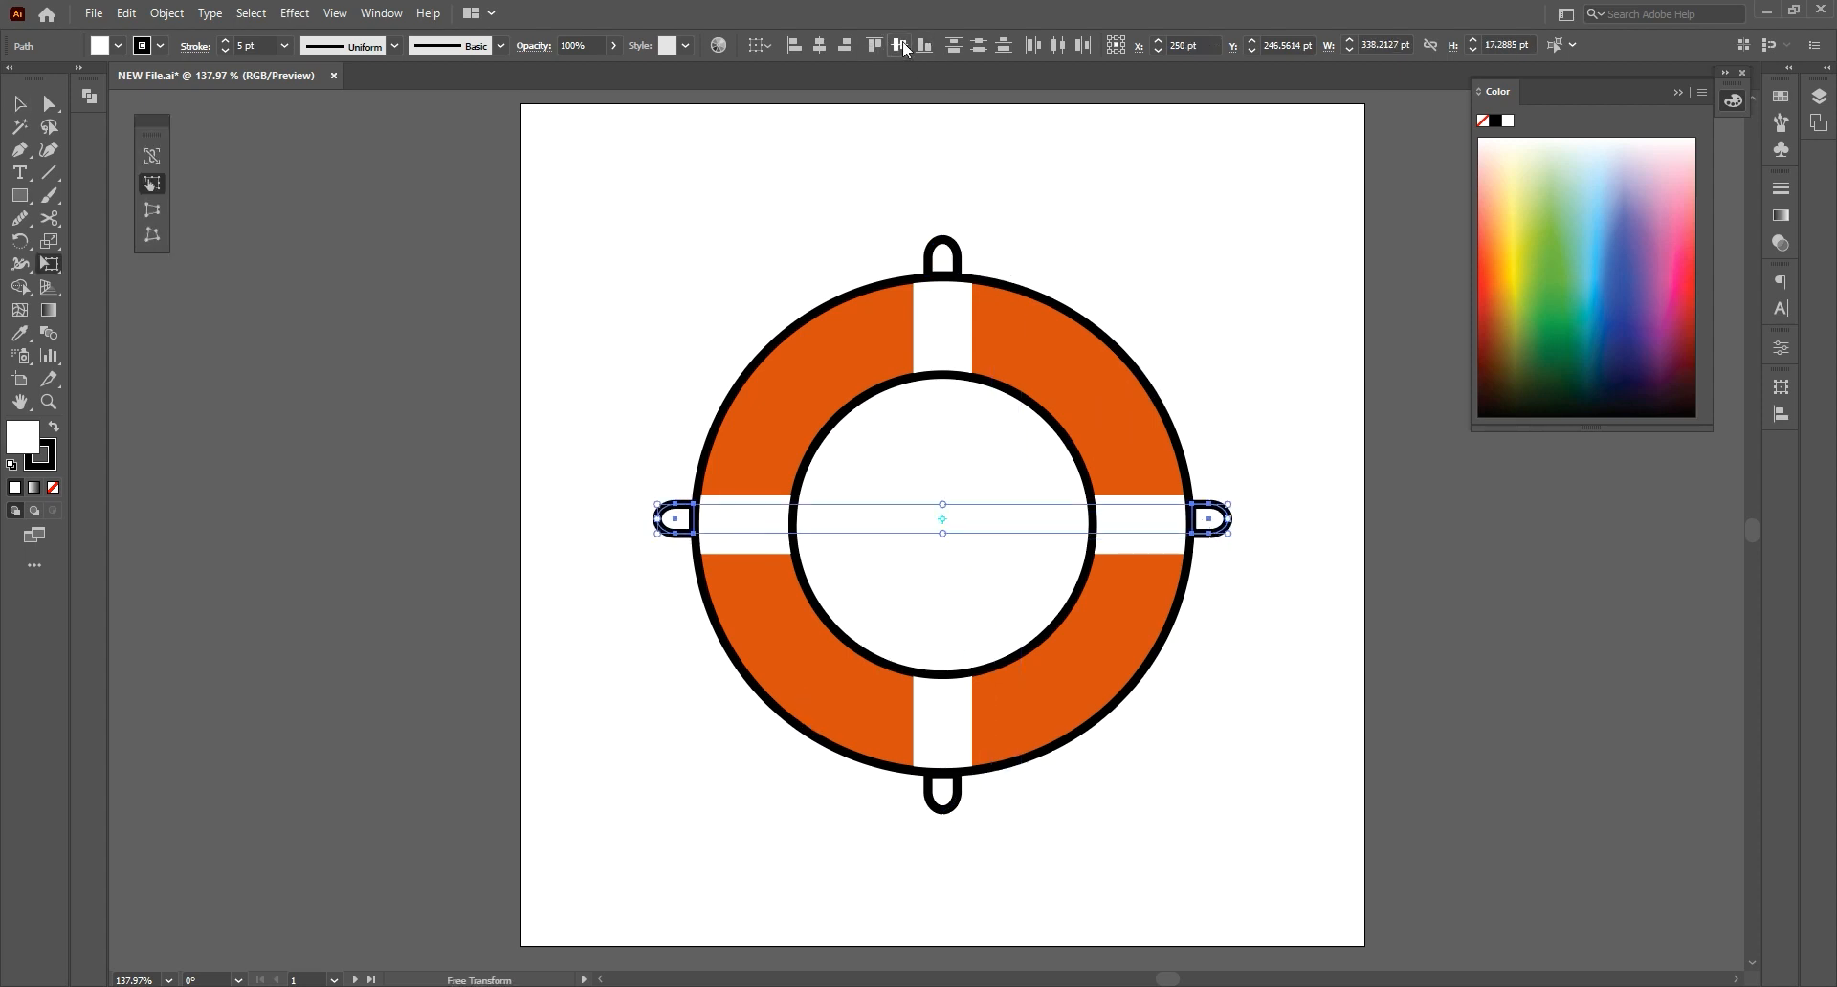
{"action": "key", "text": "v"}
{"action": "left_click", "coordinate": [608, 303]}
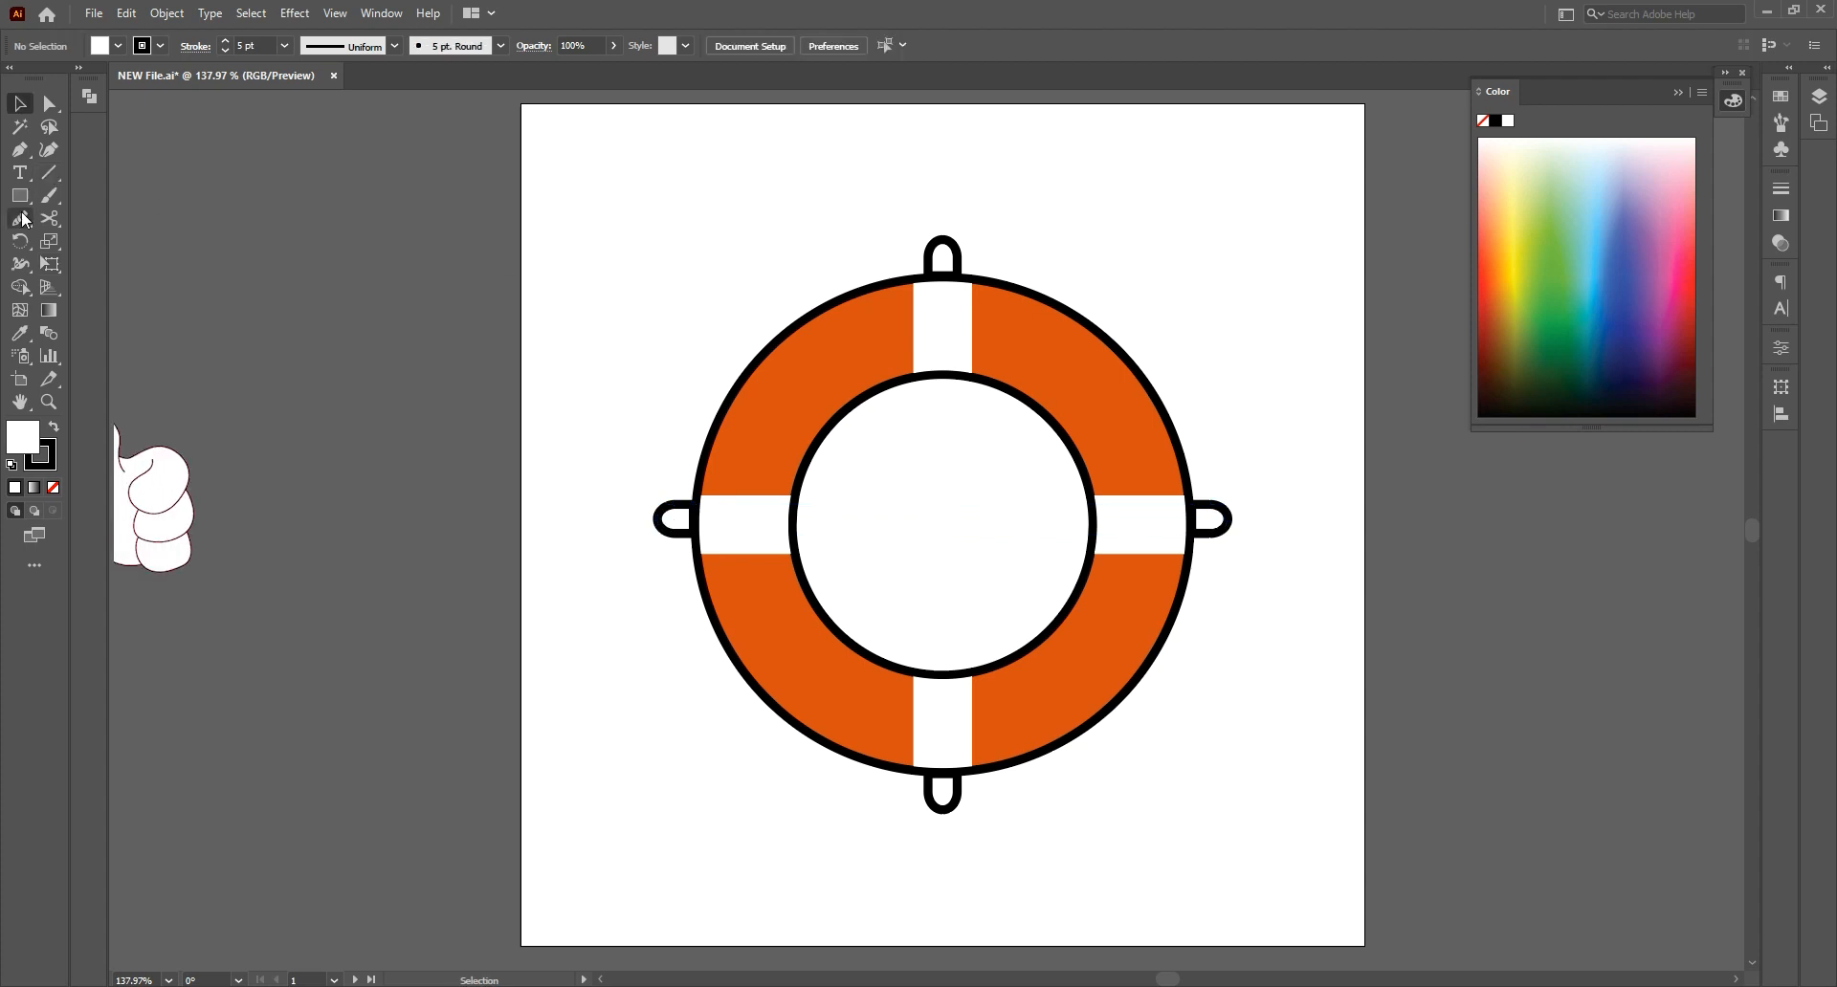
Draw a closed freehand rope path about 316 × 320 pt through the four loops with the Pencil tool
{"action": "left_click", "coordinate": [21, 220]}
{"action": "left_click", "coordinate": [106, 243]}
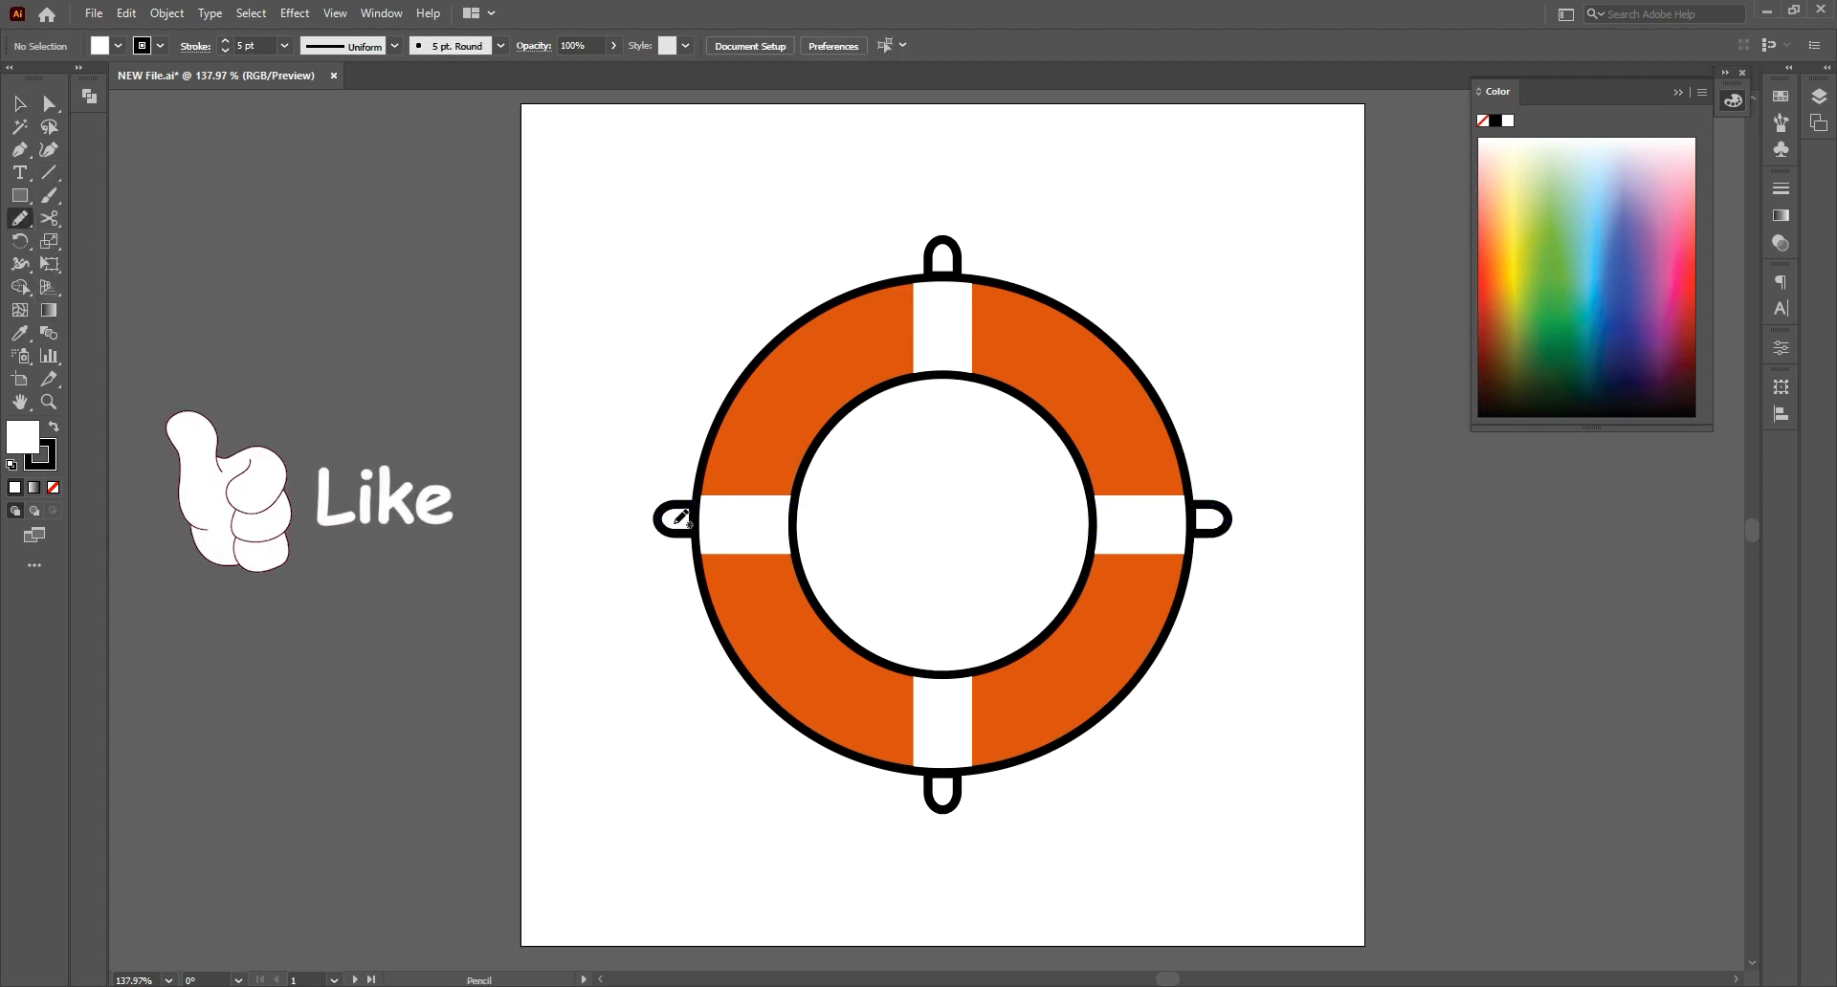
{"action": "mouse_move", "coordinate": [697, 392]}
{"action": "left_mouse_down"}
{"action": "mouse_move", "coordinate": [729, 325]}
{"action": "mouse_move", "coordinate": [782, 276]}
{"action": "mouse_move", "coordinate": [924, 253]}
{"action": "mouse_move", "coordinate": [1034, 270]}
{"action": "mouse_move", "coordinate": [1125, 308]}
{"action": "mouse_move", "coordinate": [1188, 383]}
{"action": "mouse_move", "coordinate": [1210, 510]}
{"action": "mouse_move", "coordinate": [1179, 614]}
{"action": "left_mouse_up"}
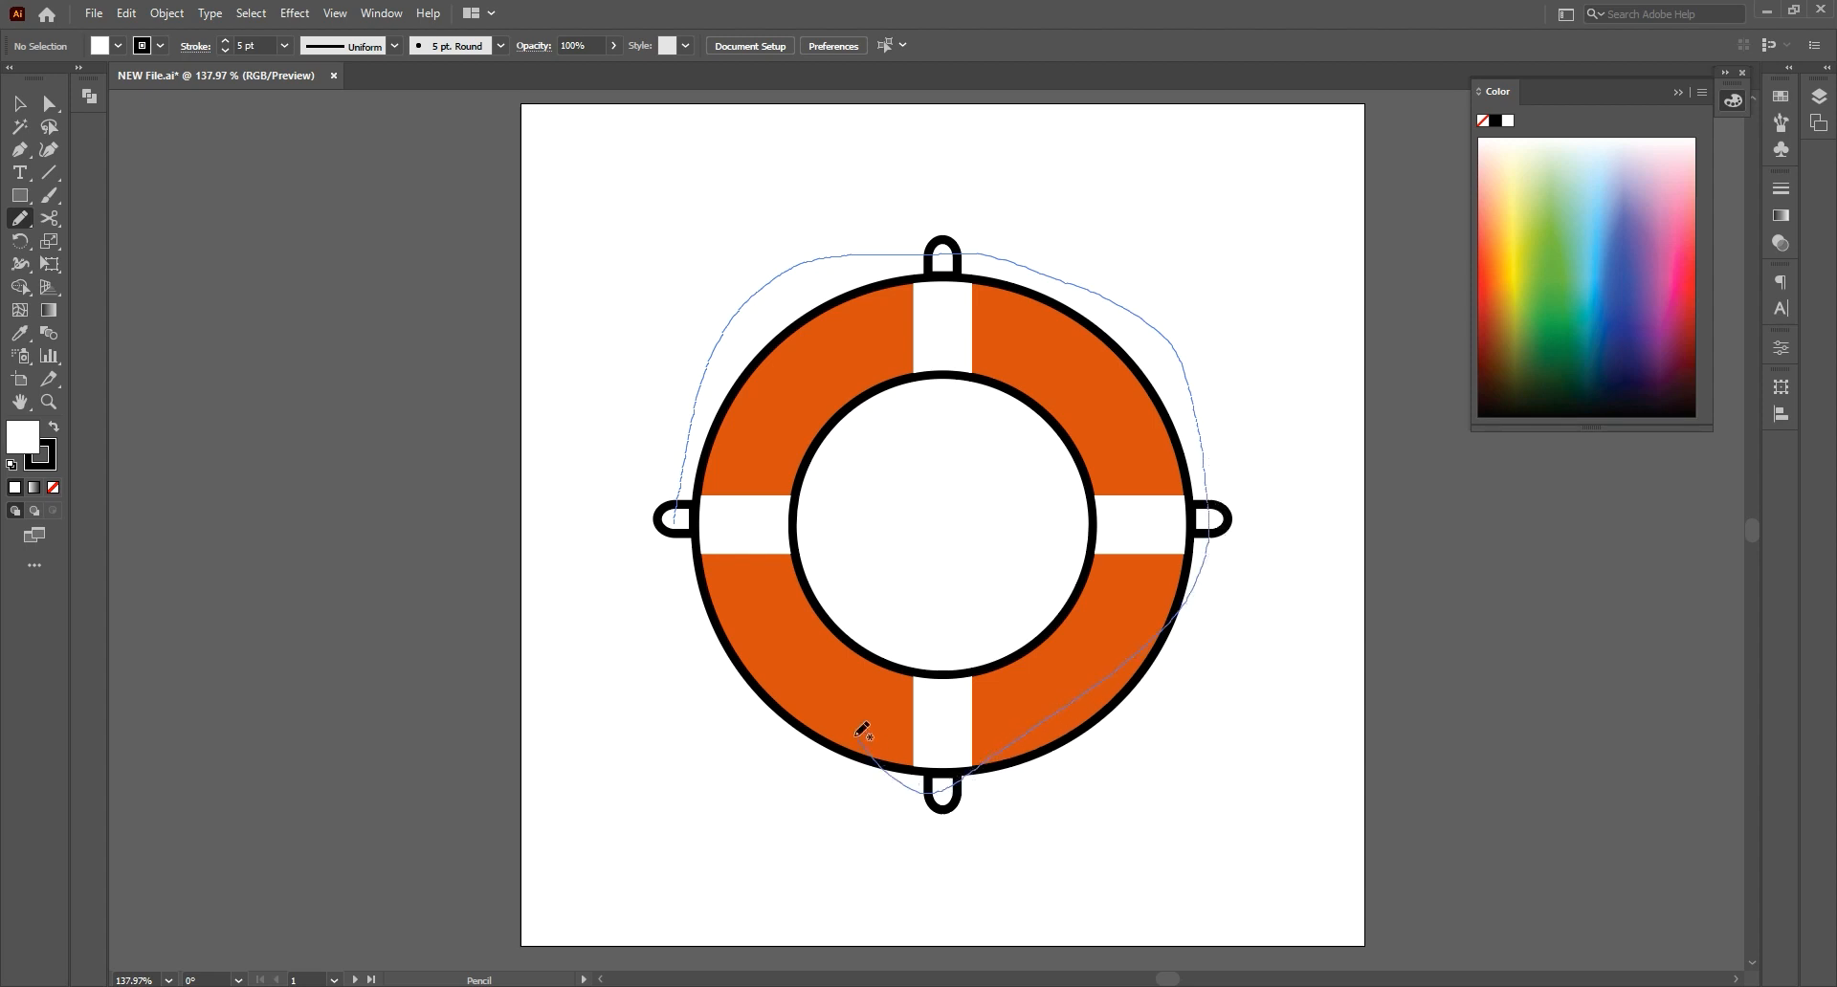
{"action": "left_click_drag", "start_coordinate": [682, 518], "coordinate": [685, 517]}
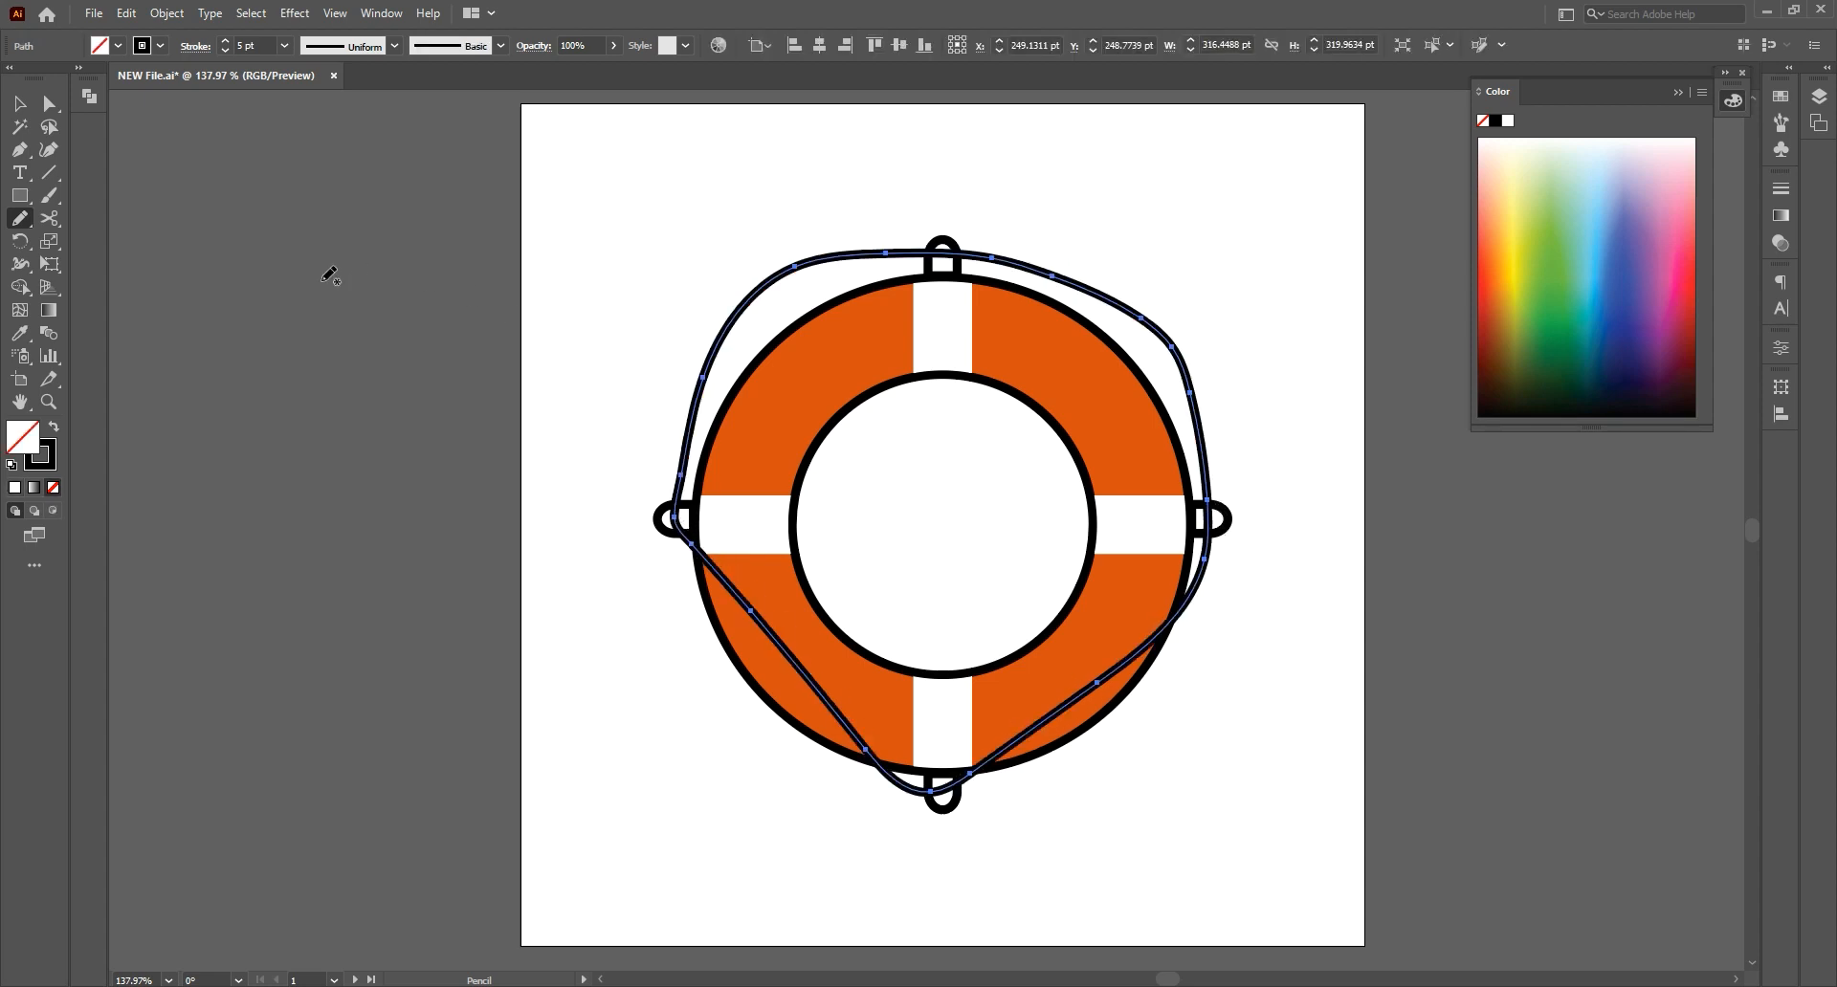
Set the rope path's stroke weight to 8 pt
{"action": "left_click", "coordinate": [21, 105]}
{"action": "left_click", "coordinate": [225, 41]}
{"action": "left_click", "coordinate": [225, 41]}
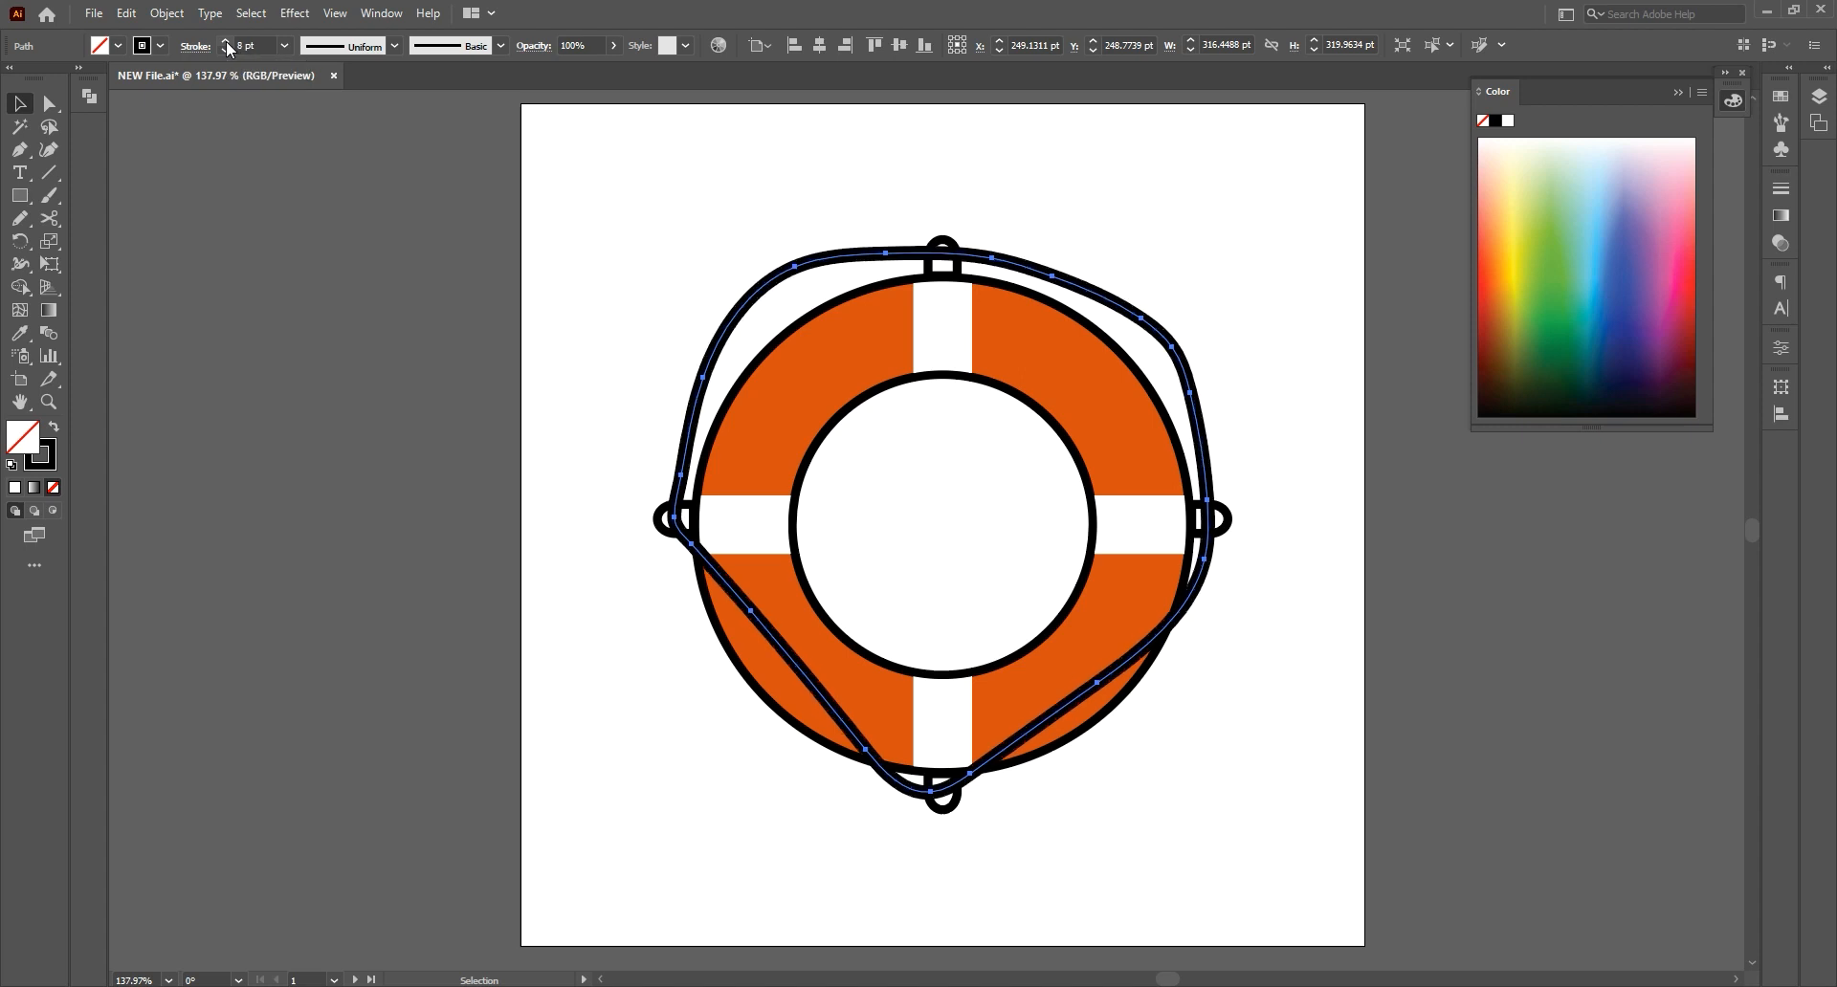
Expand the rope path's stroke into a filled outline shape
{"action": "left_click", "coordinate": [164, 13]}
{"action": "left_click", "coordinate": [212, 249]}
{"action": "left_click", "coordinate": [836, 565]}
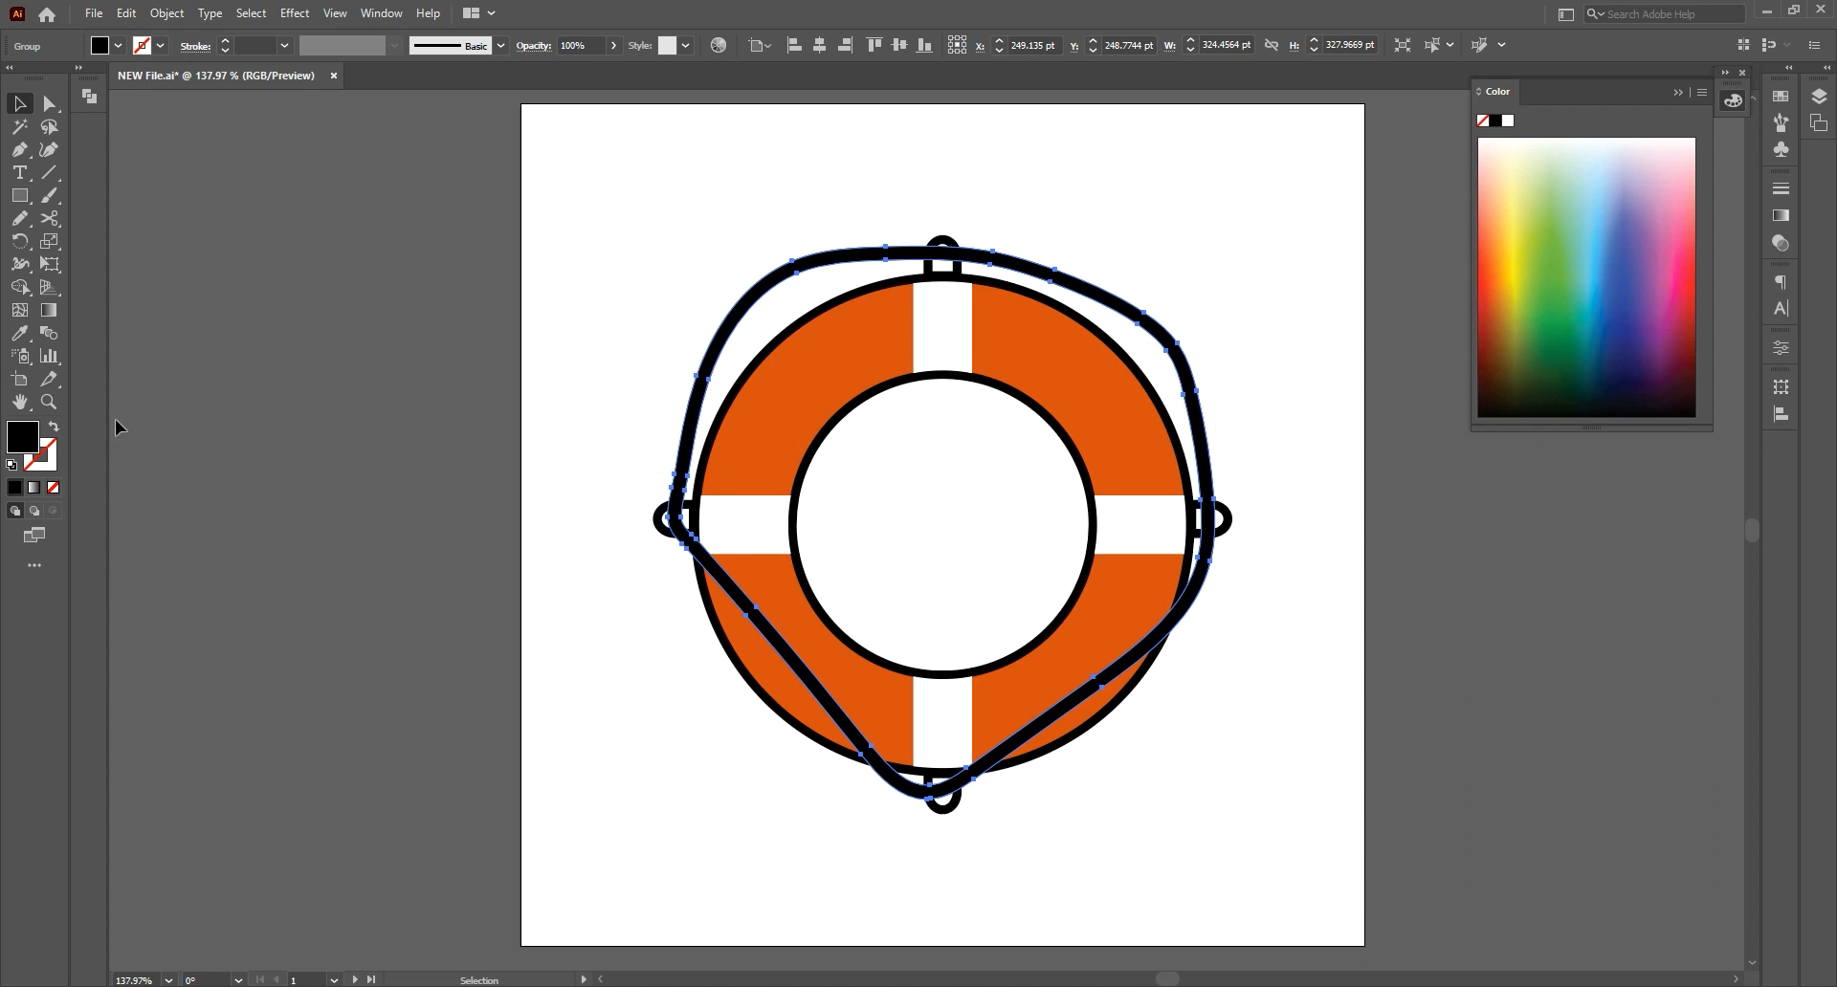
Fill the expanded rope shape with the light orange colour F9A253
{"action": "double_click", "coordinate": [19, 438]}
{"action": "left_click", "coordinate": [1234, 201]}
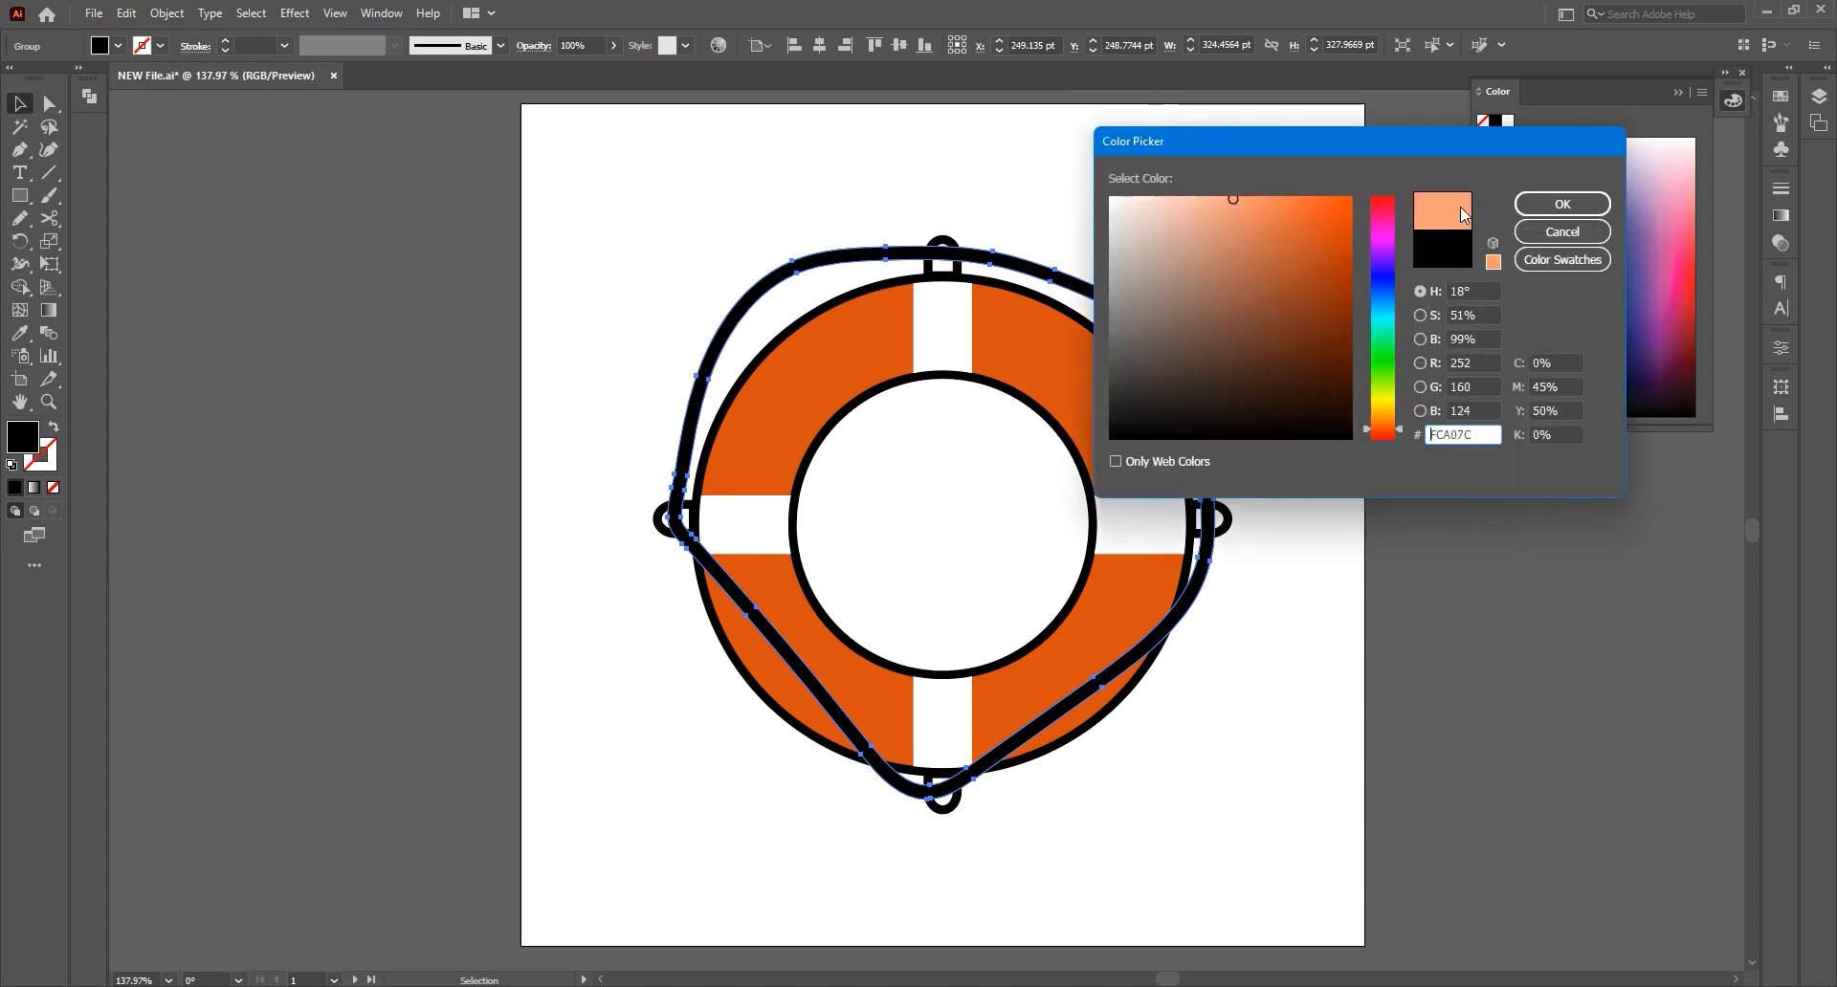
{"action": "mouse_move", "coordinate": [1256, 203]}
{"action": "left_mouse_down"}
{"action": "mouse_move", "coordinate": [1239, 201]}
{"action": "mouse_move", "coordinate": [1251, 230]}
{"action": "mouse_move", "coordinate": [1265, 203]}
{"action": "left_mouse_up"}
{"action": "left_click", "coordinate": [1393, 425]}
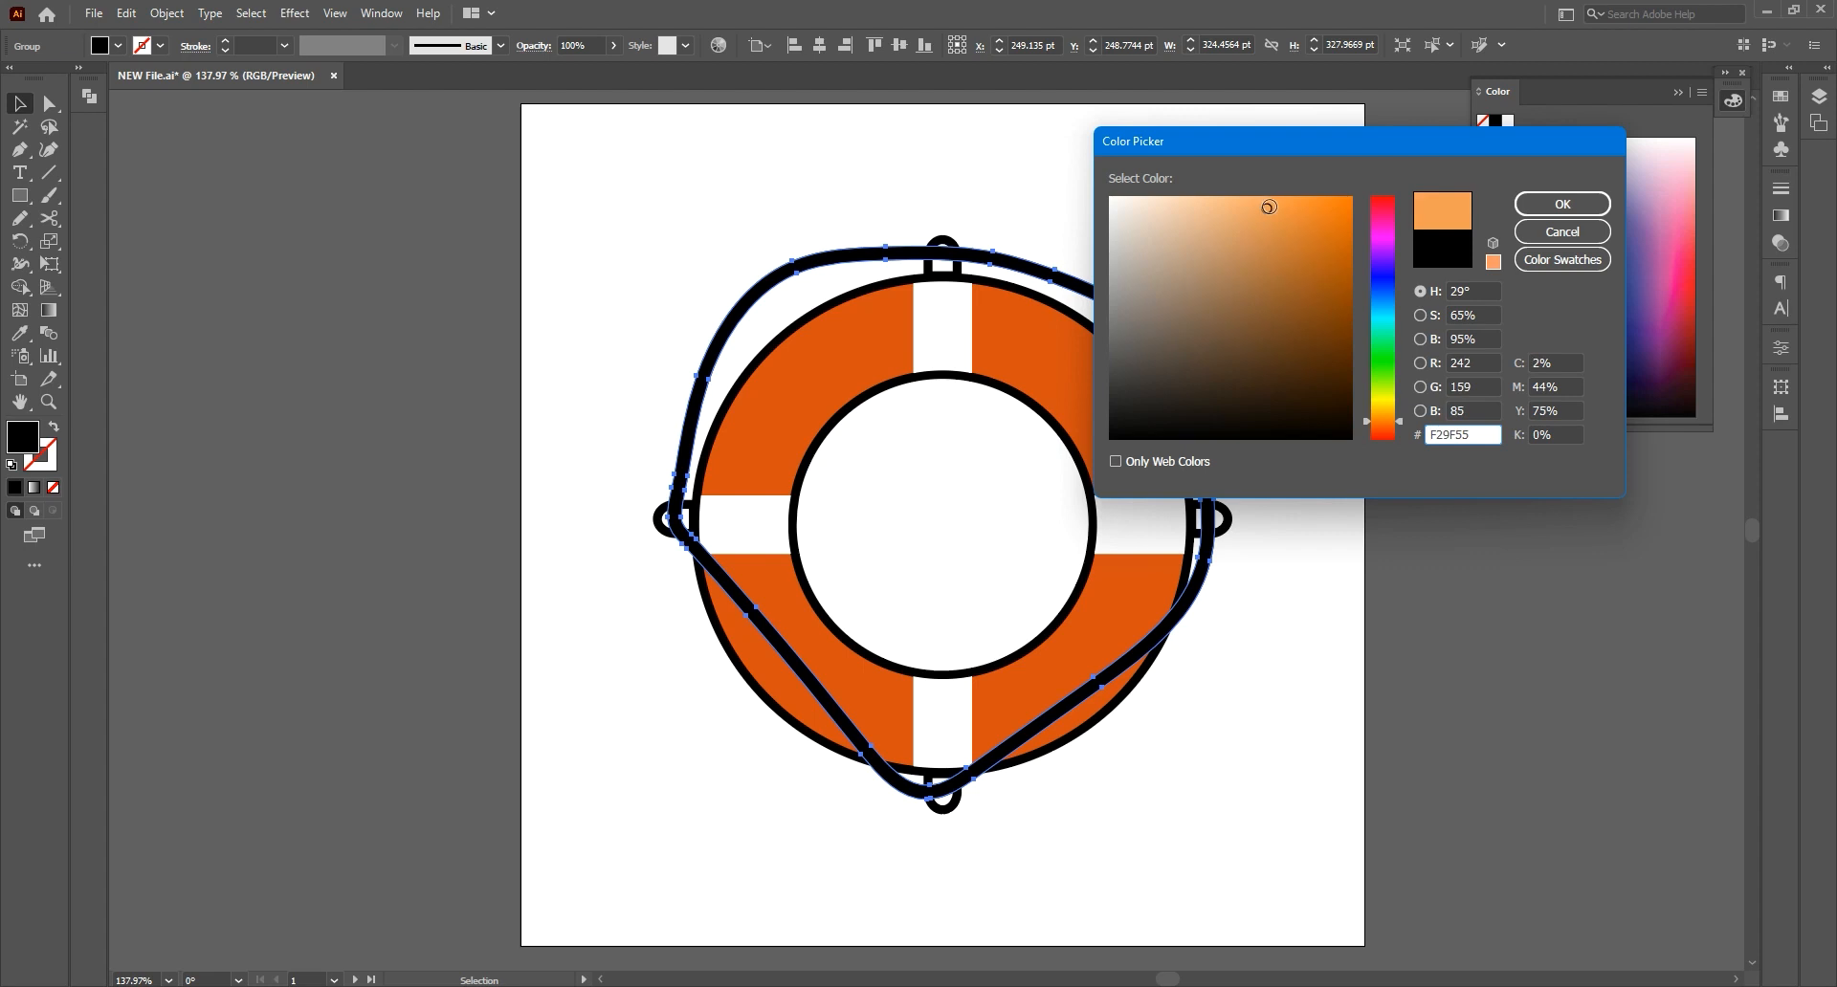
{"action": "left_click", "coordinate": [1593, 209]}
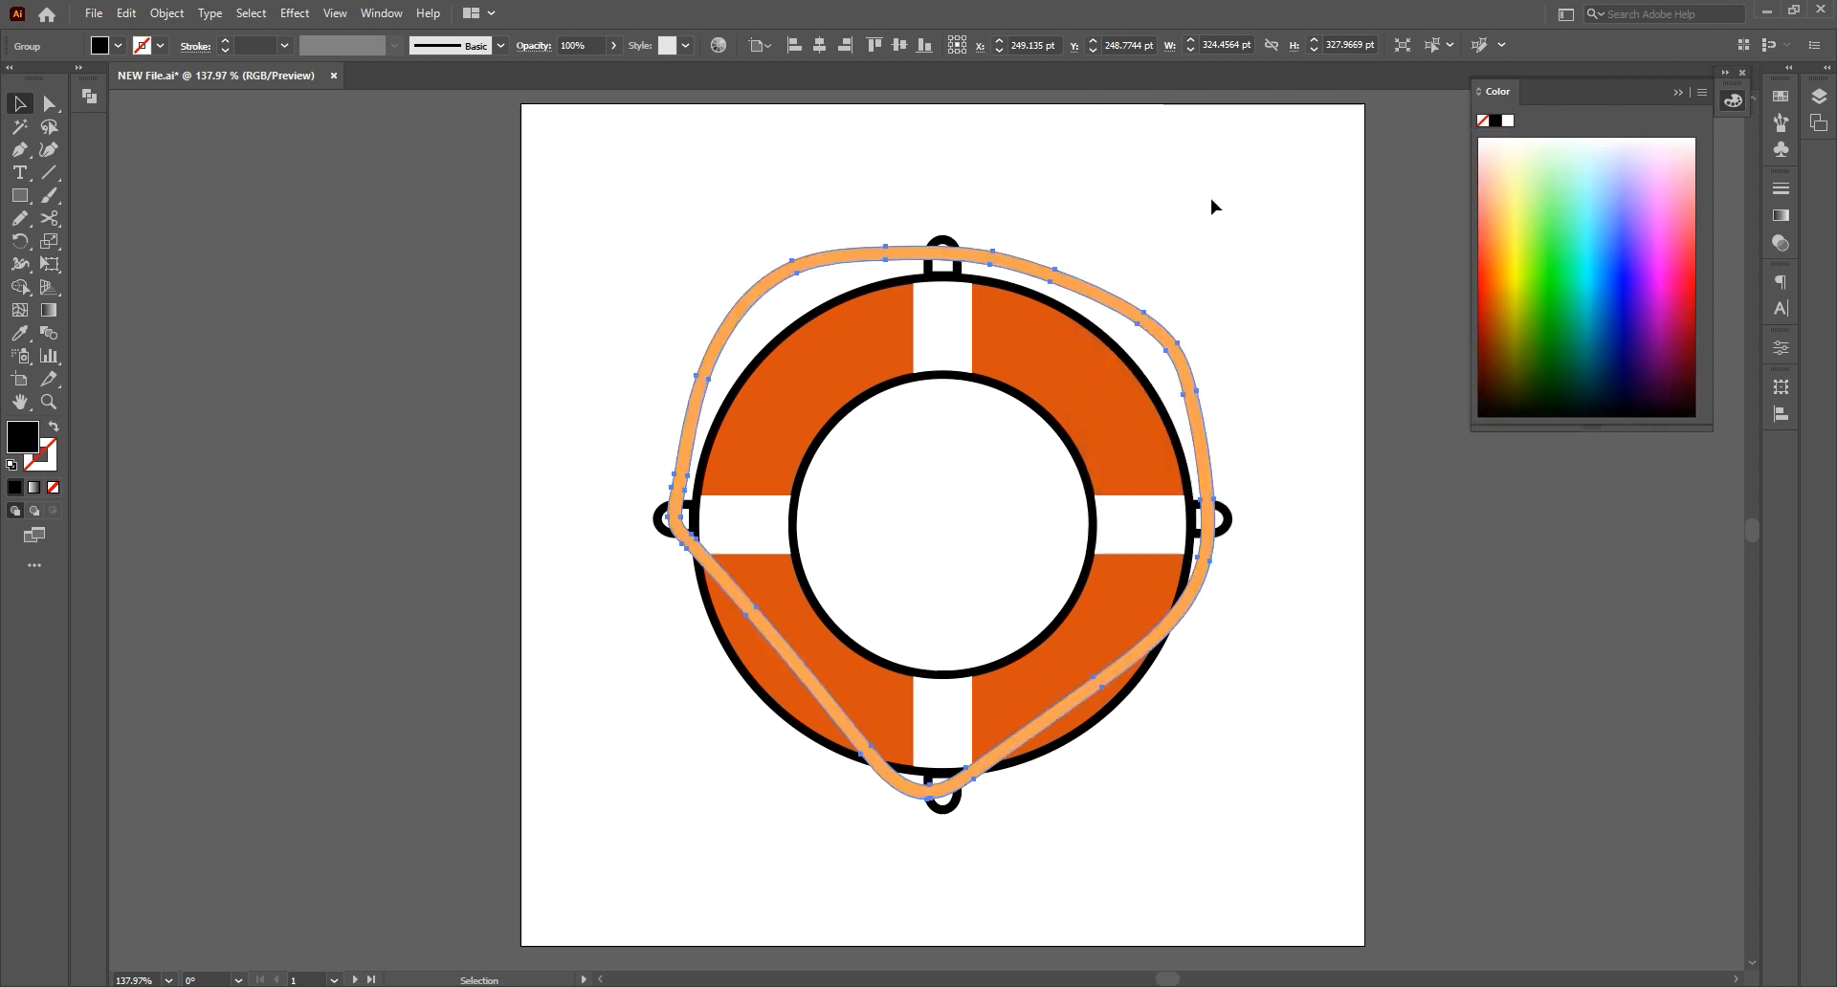
Smooth the bends along the rope's inner and outer edges with the Smooth tool
{"action": "left_click_drag", "start_coordinate": [26, 225], "coordinate": [95, 266]}
{"action": "left_click_drag", "start_coordinate": [706, 386], "coordinate": [698, 436]}
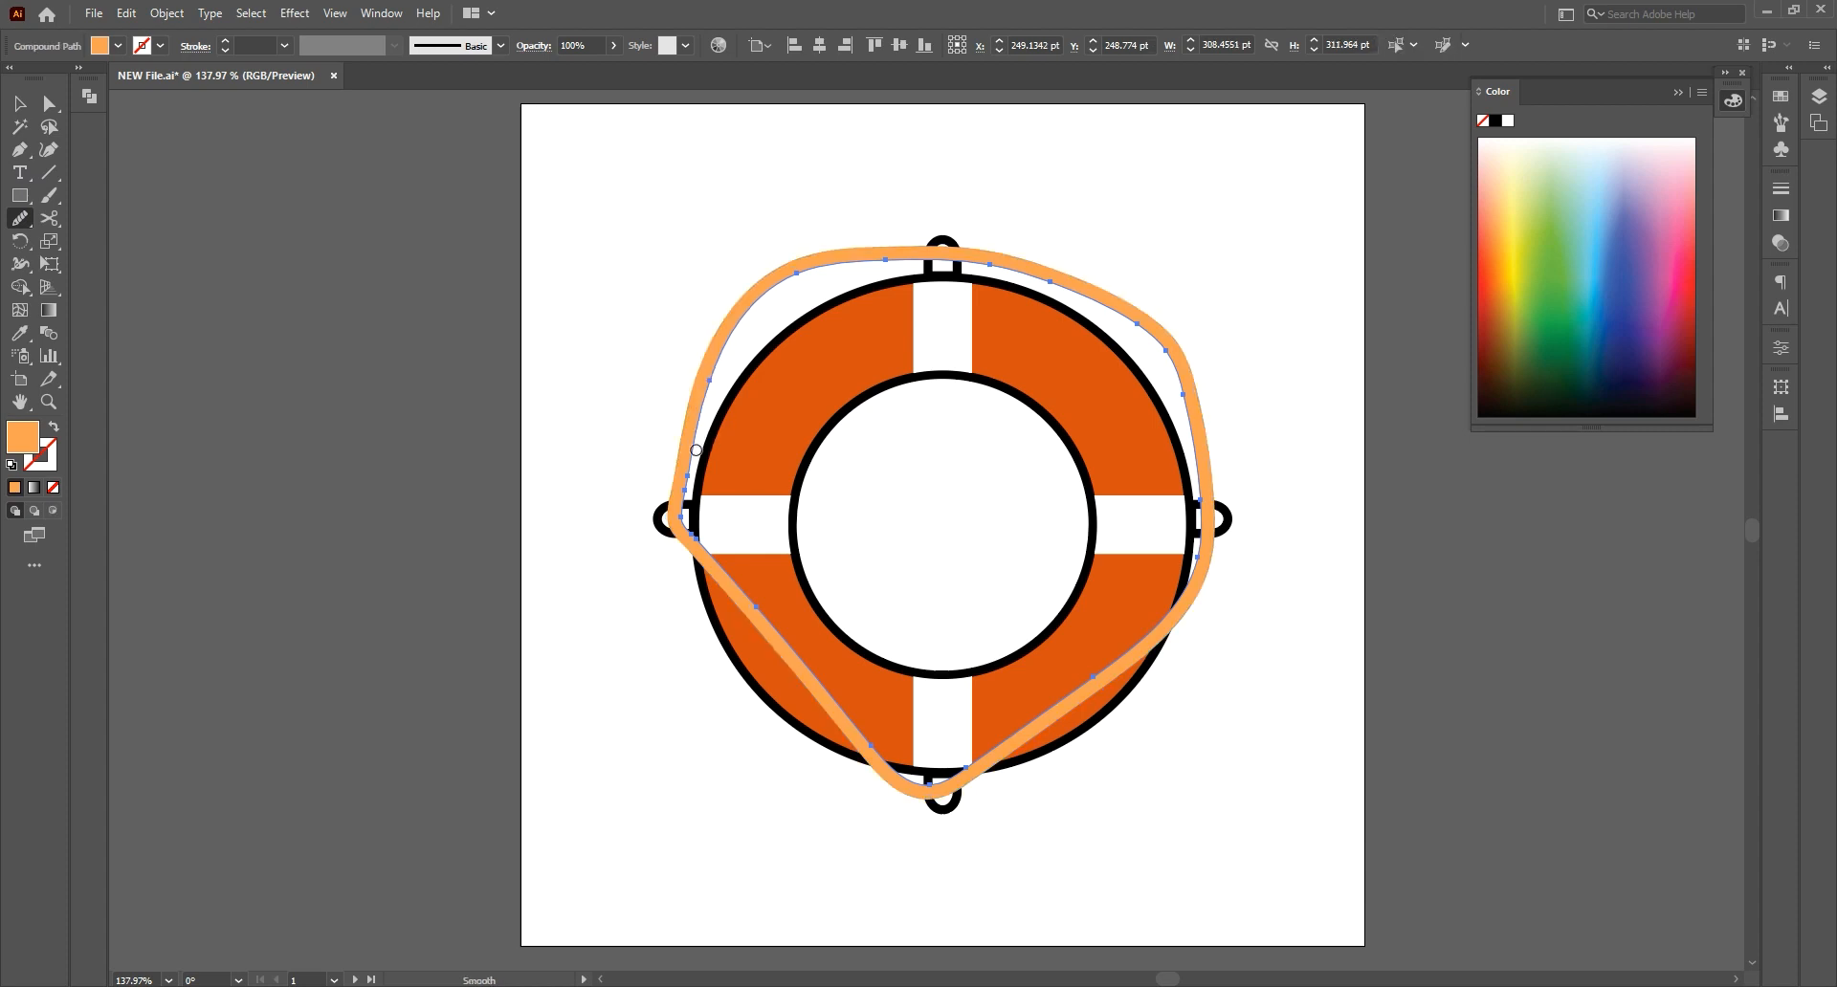
{"action": "left_click_drag", "start_coordinate": [740, 588], "coordinate": [760, 615]}
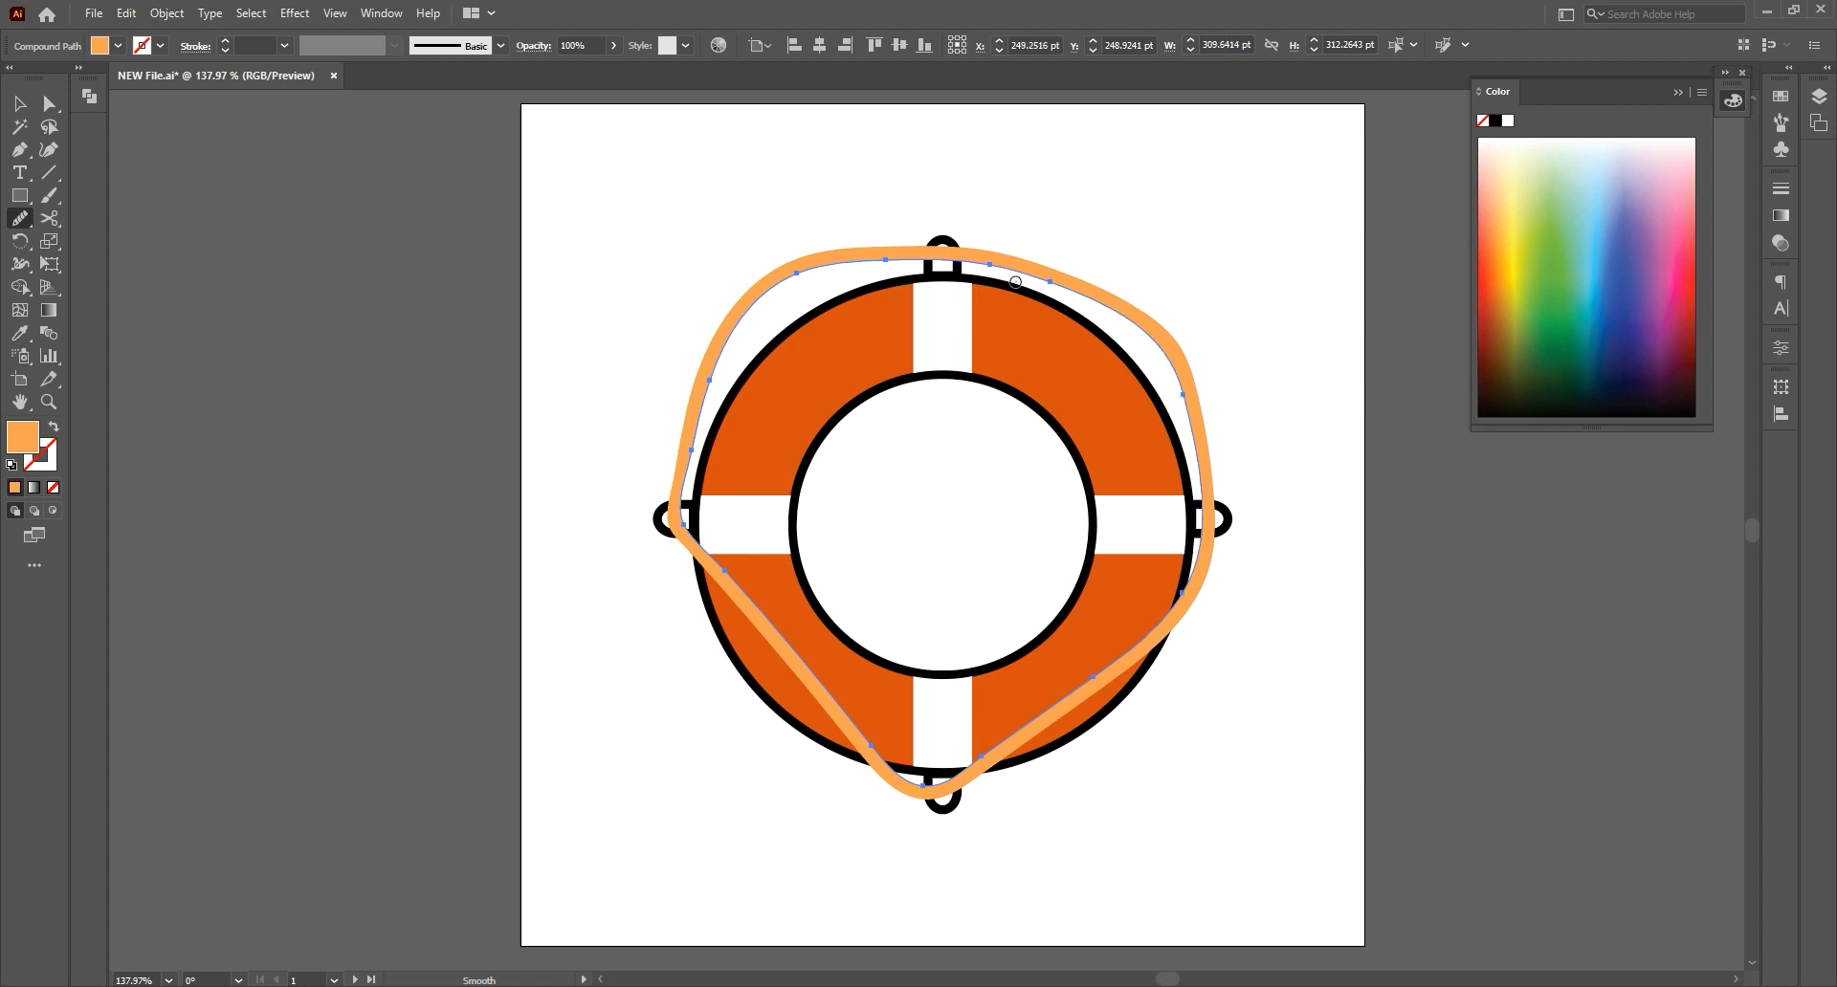
{"action": "mouse_move", "coordinate": [810, 261]}
{"action": "left_mouse_down"}
{"action": "mouse_move", "coordinate": [974, 243]}
{"action": "mouse_move", "coordinate": [1114, 291]}
{"action": "mouse_move", "coordinate": [1183, 355]}
{"action": "mouse_move", "coordinate": [1206, 433]}
{"action": "left_mouse_up"}
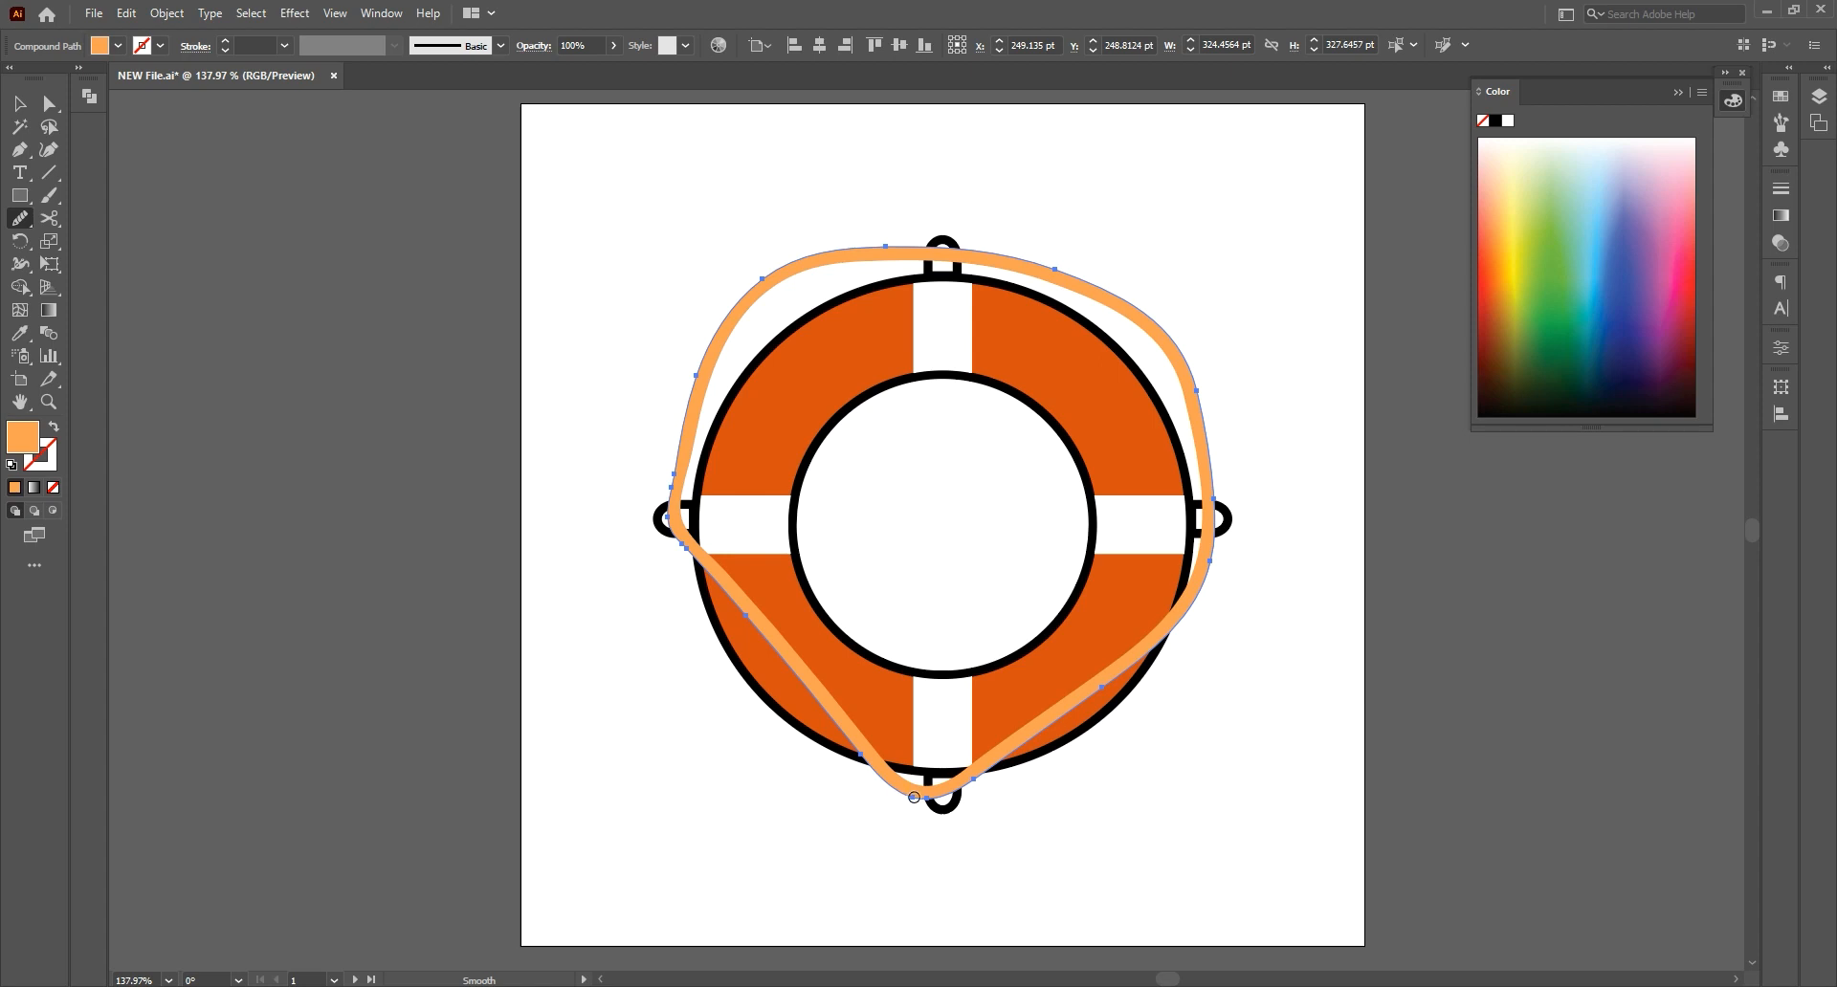
{"action": "left_click_drag", "start_coordinate": [682, 557], "coordinate": [672, 452]}
Copy the light orange rope and paste the duplicate in place on top of it
{"action": "left_click", "coordinate": [19, 104]}
{"action": "left_click", "coordinate": [311, 207]}
{"action": "left_click", "coordinate": [701, 374]}
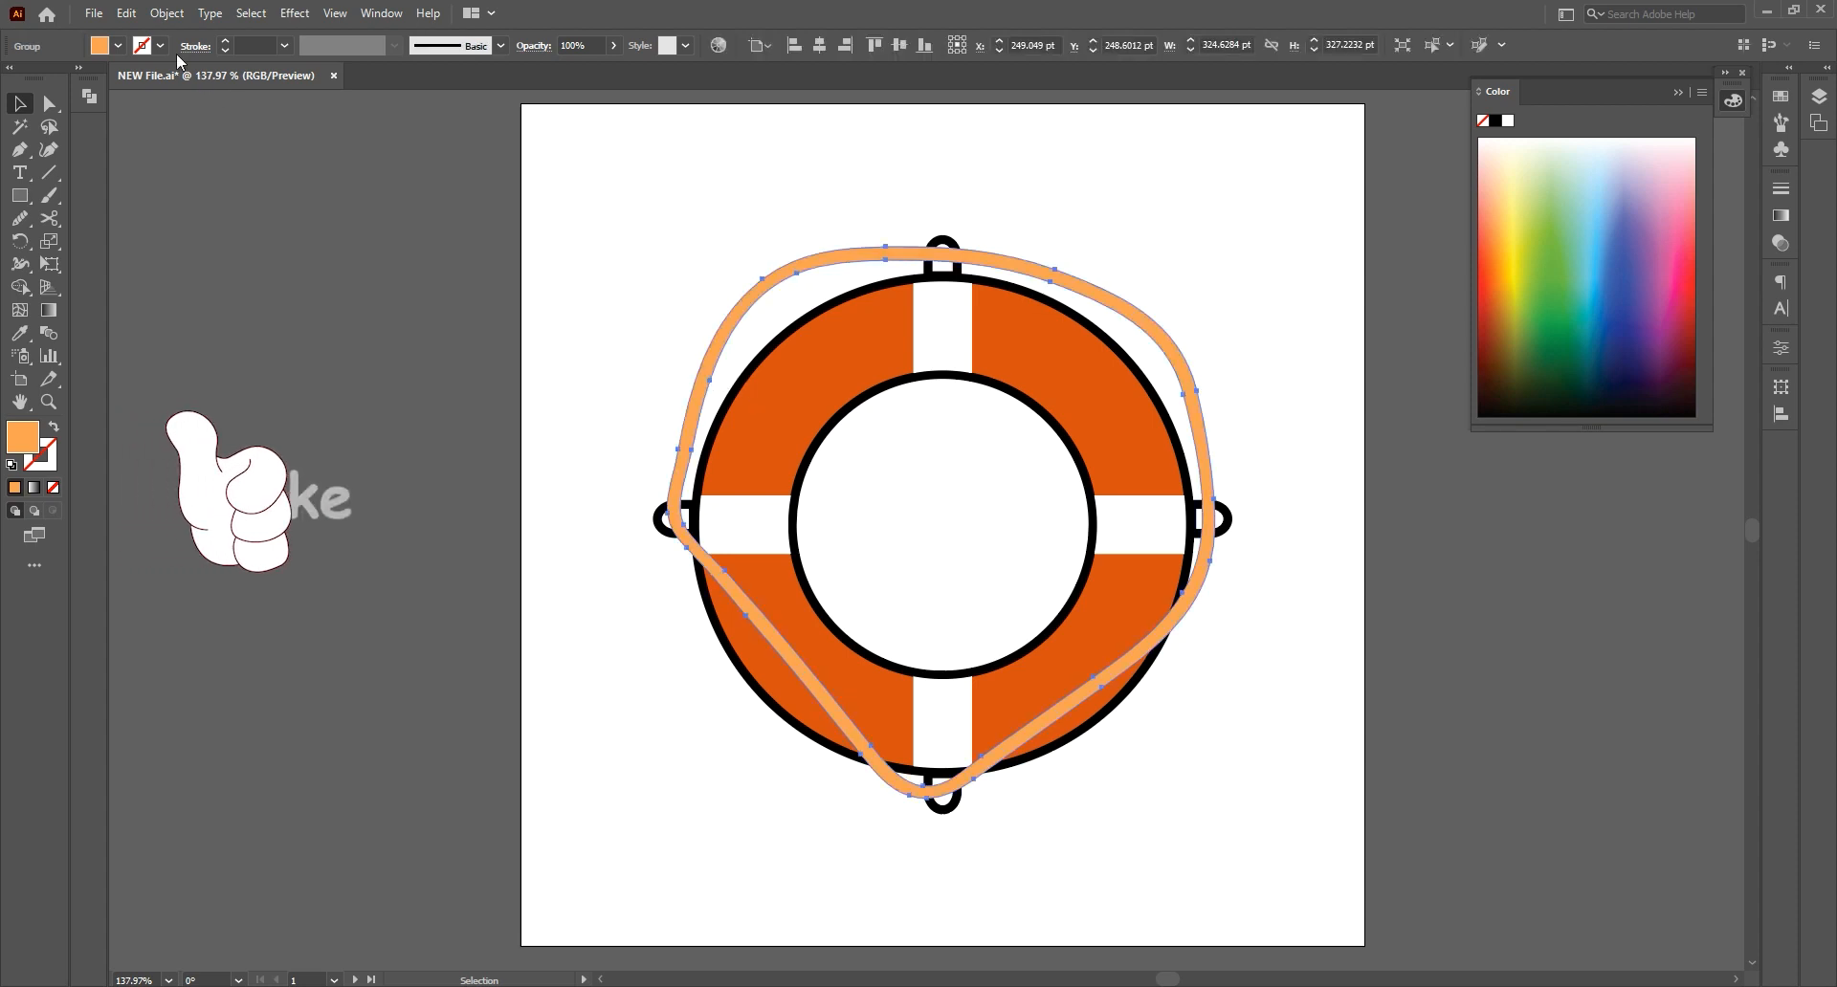
{"action": "left_click", "coordinate": [126, 13]}
{"action": "left_click", "coordinate": [126, 14]}
{"action": "left_click", "coordinate": [127, 13]}
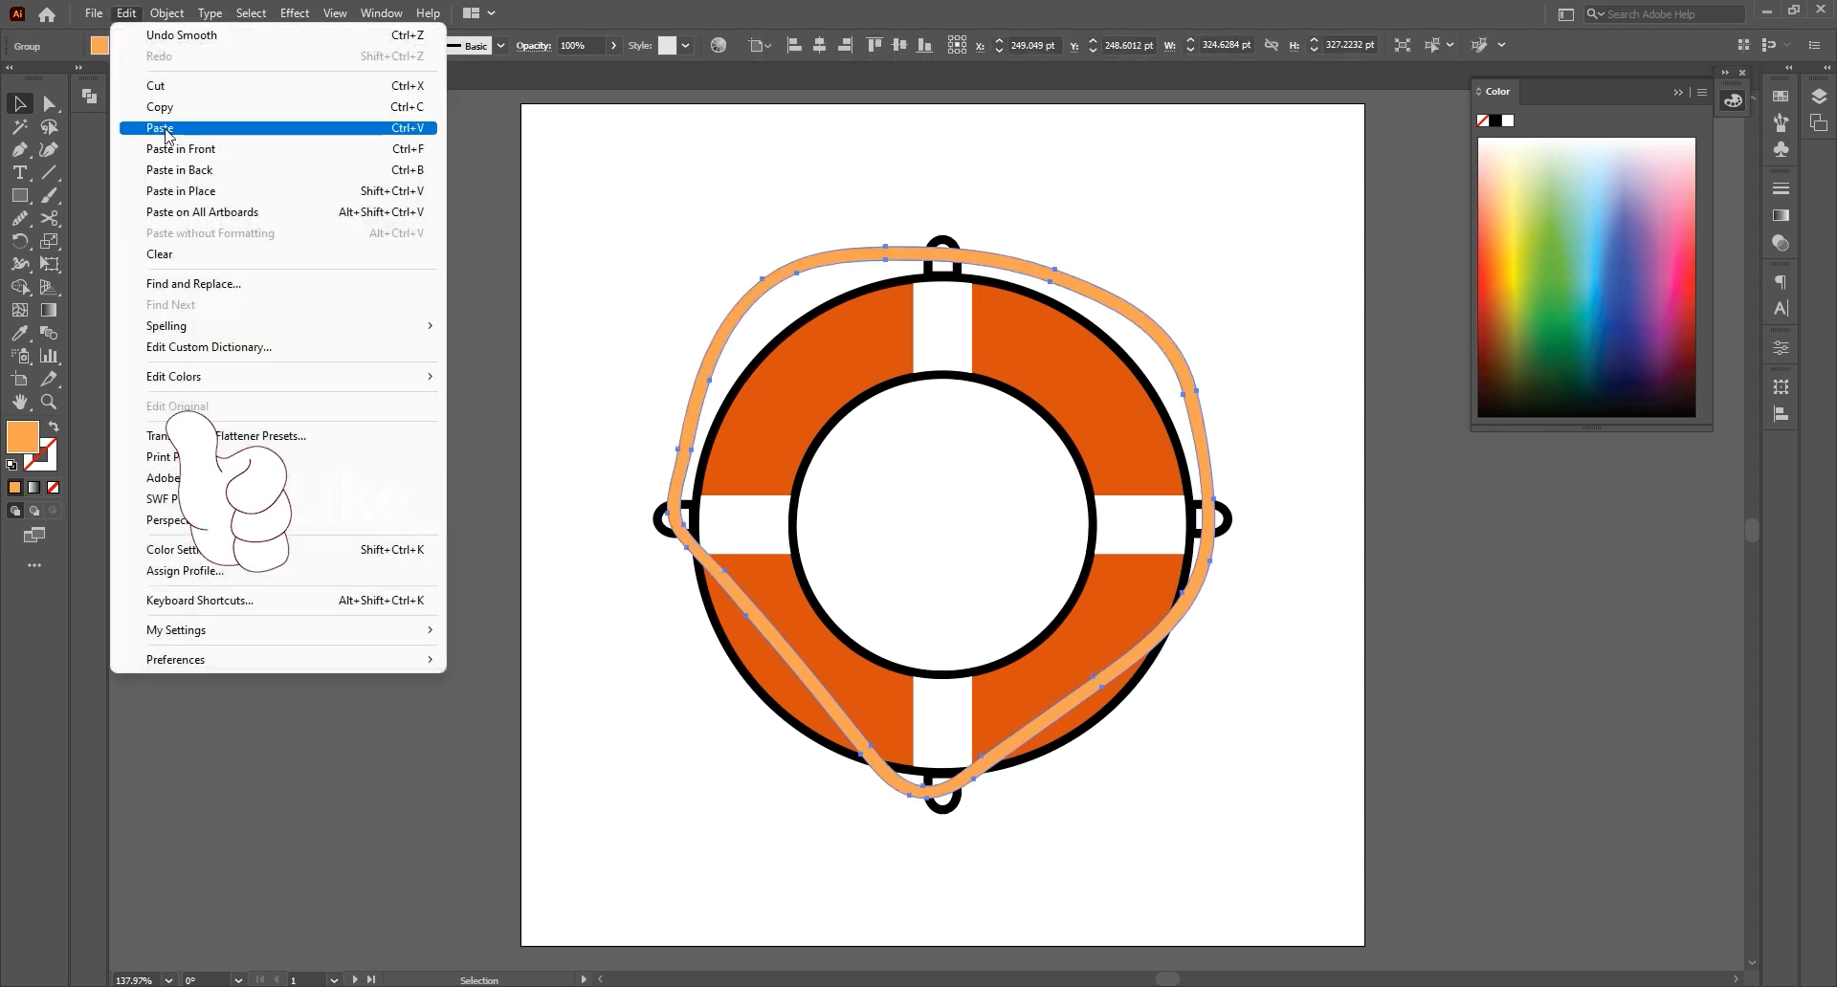
{"action": "left_click", "coordinate": [179, 193]}
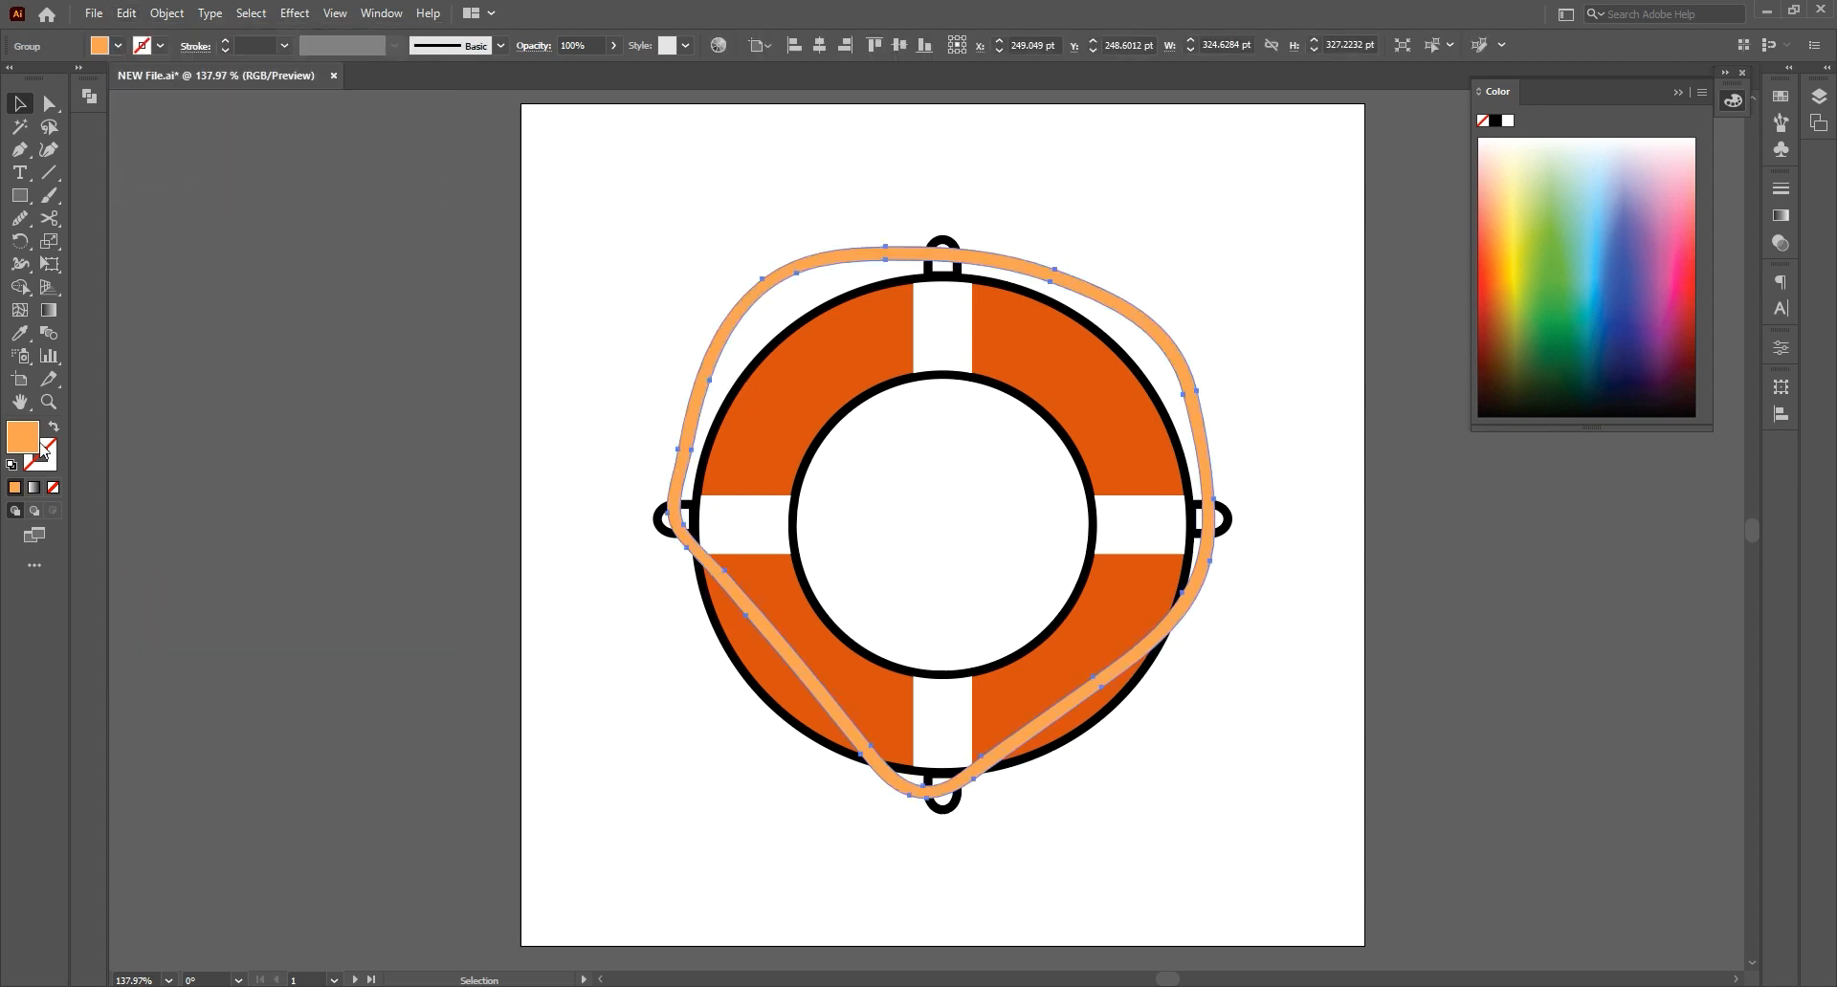
Fill the rope duplicate with black 000000 and set its opacity to 30%
{"action": "double_click", "coordinate": [44, 452]}
{"action": "type", "text": "000000"}
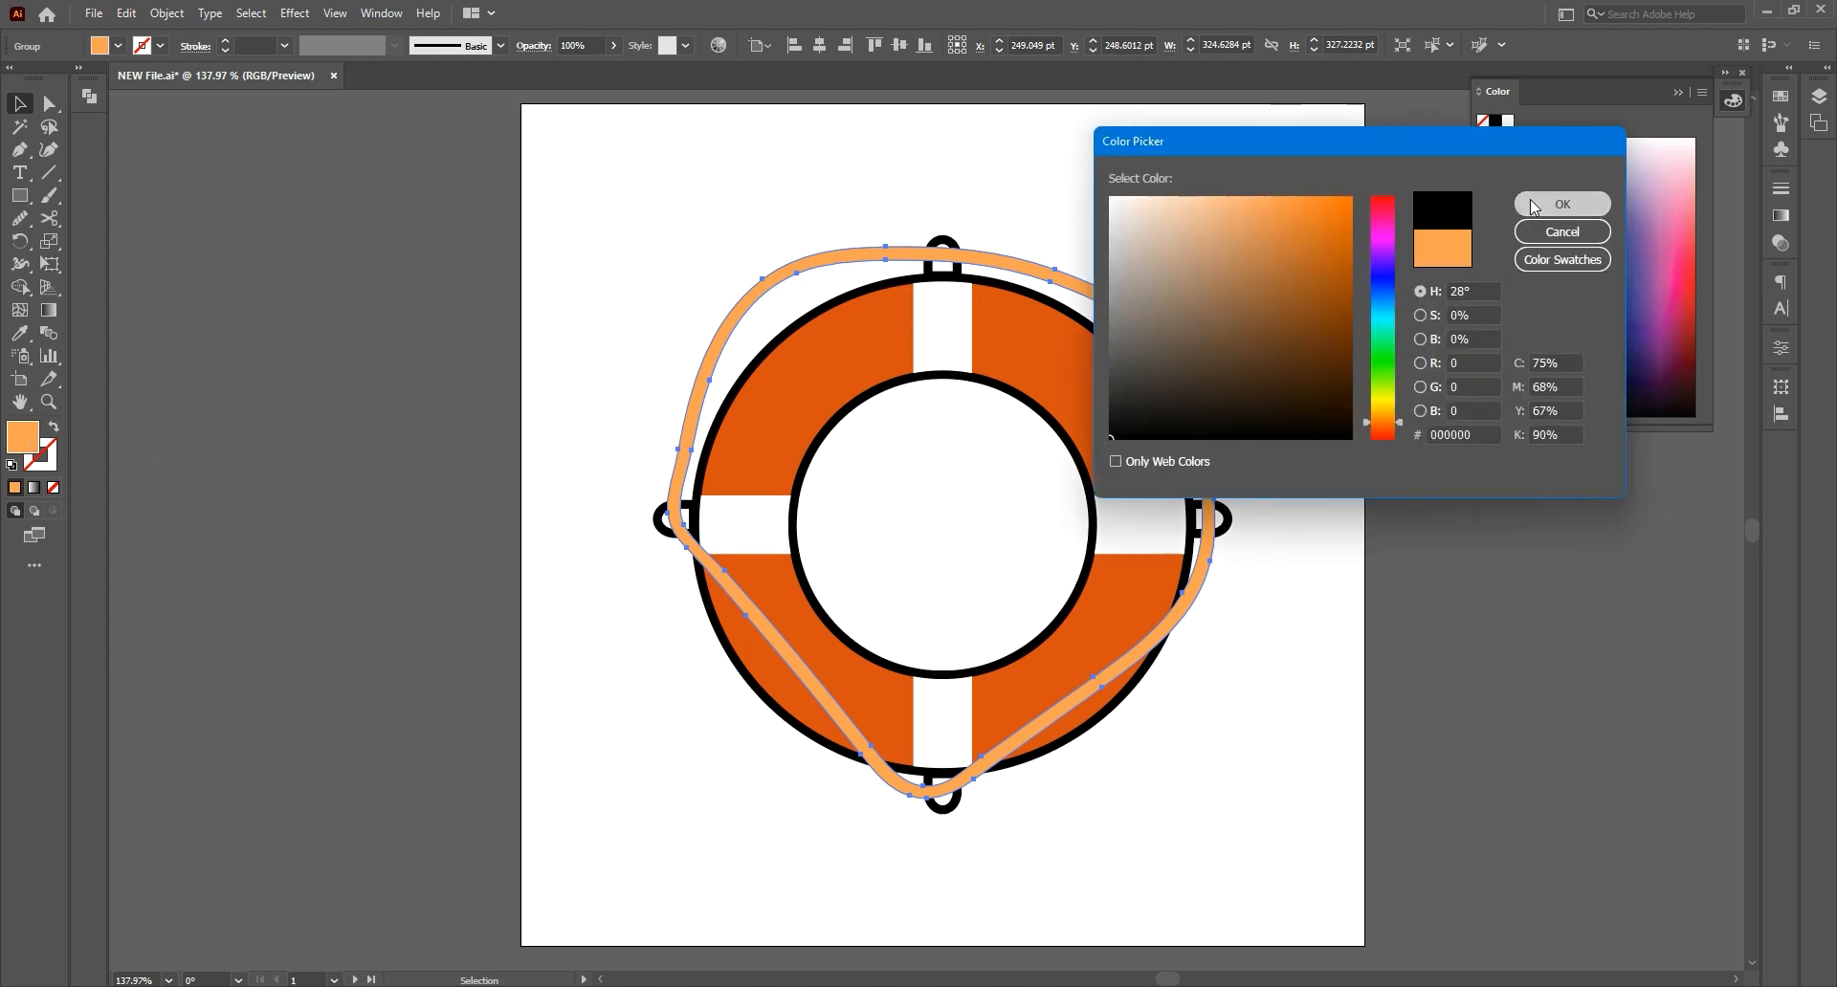
{"action": "left_click", "coordinate": [1559, 203]}
{"action": "left_click", "coordinate": [540, 49]}
{"action": "type", "text": "30"}
{"action": "key", "text": "Return"}
Pull the dark duplicate's outer-edge anchors inward along the rope's top, upper-left and left stretches to form a thin inner shadow
{"action": "left_click", "coordinate": [19, 149]}
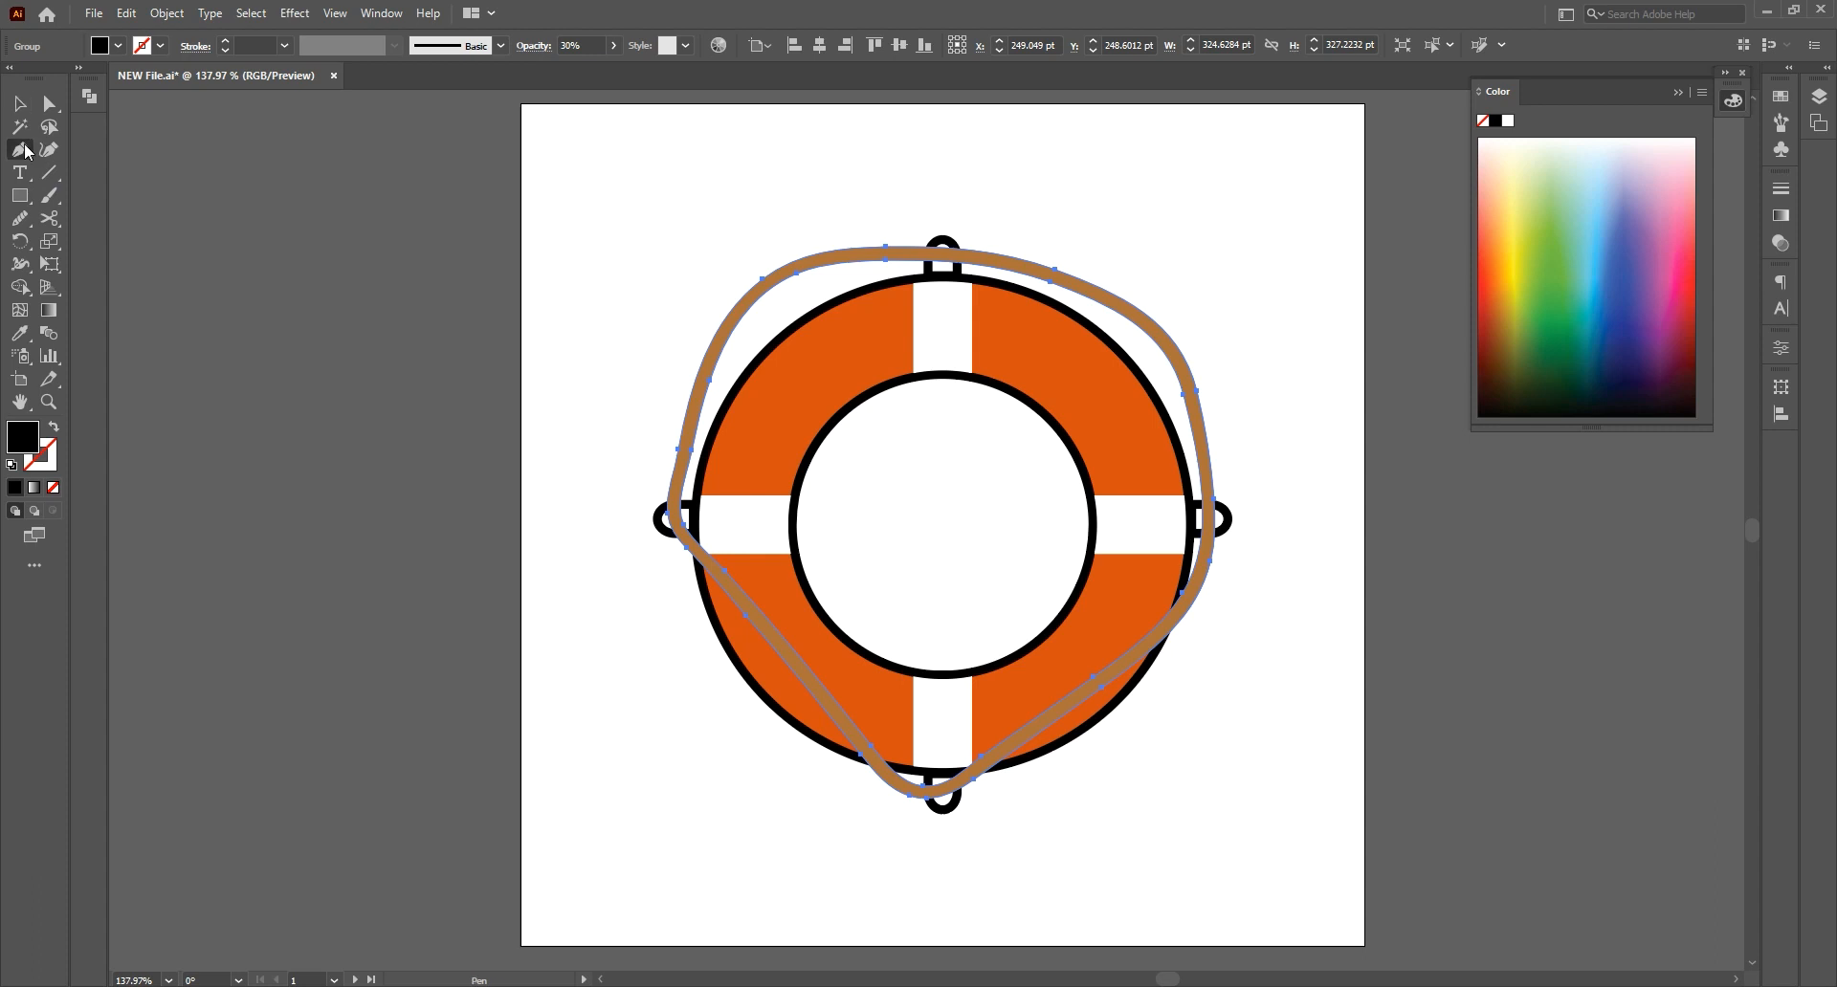
{"action": "scroll", "coordinate": [957, 316], "scroll_direction": "up", "scroll_amount": 4}
{"action": "left_click_drag", "start_coordinate": [911, 250], "coordinate": [911, 278]}
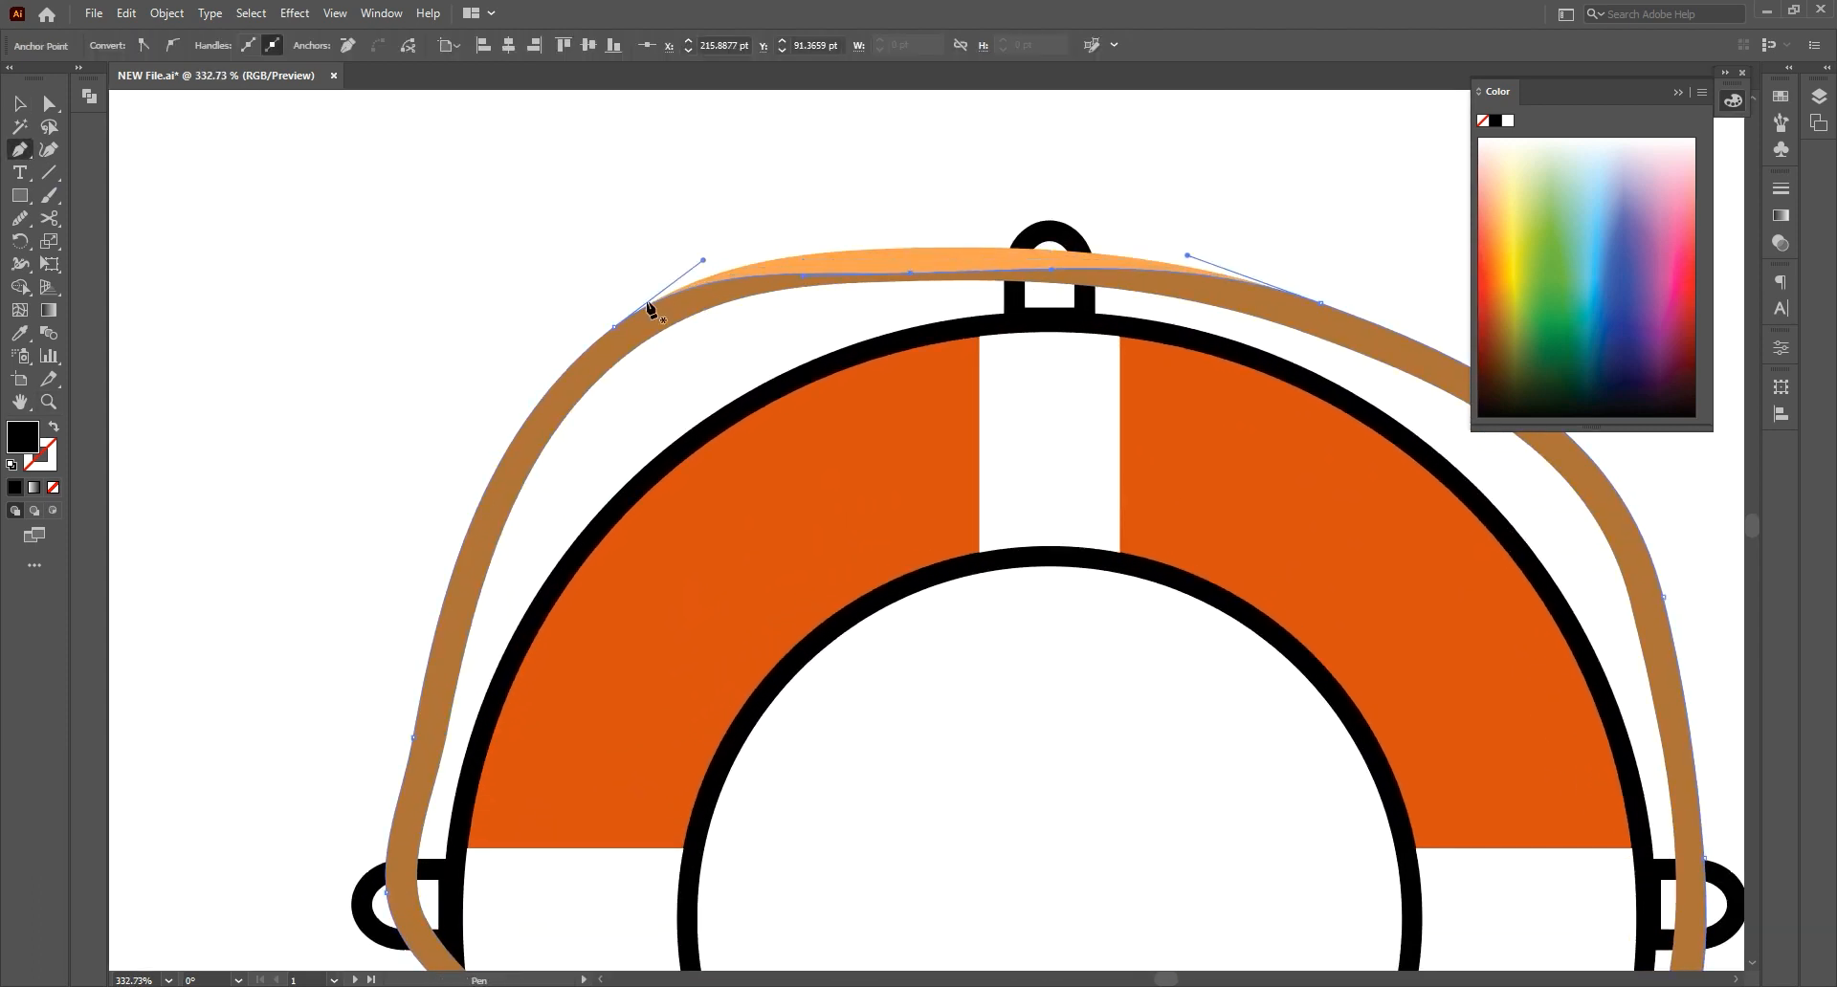
{"action": "left_click_drag", "start_coordinate": [614, 327], "coordinate": [633, 342]}
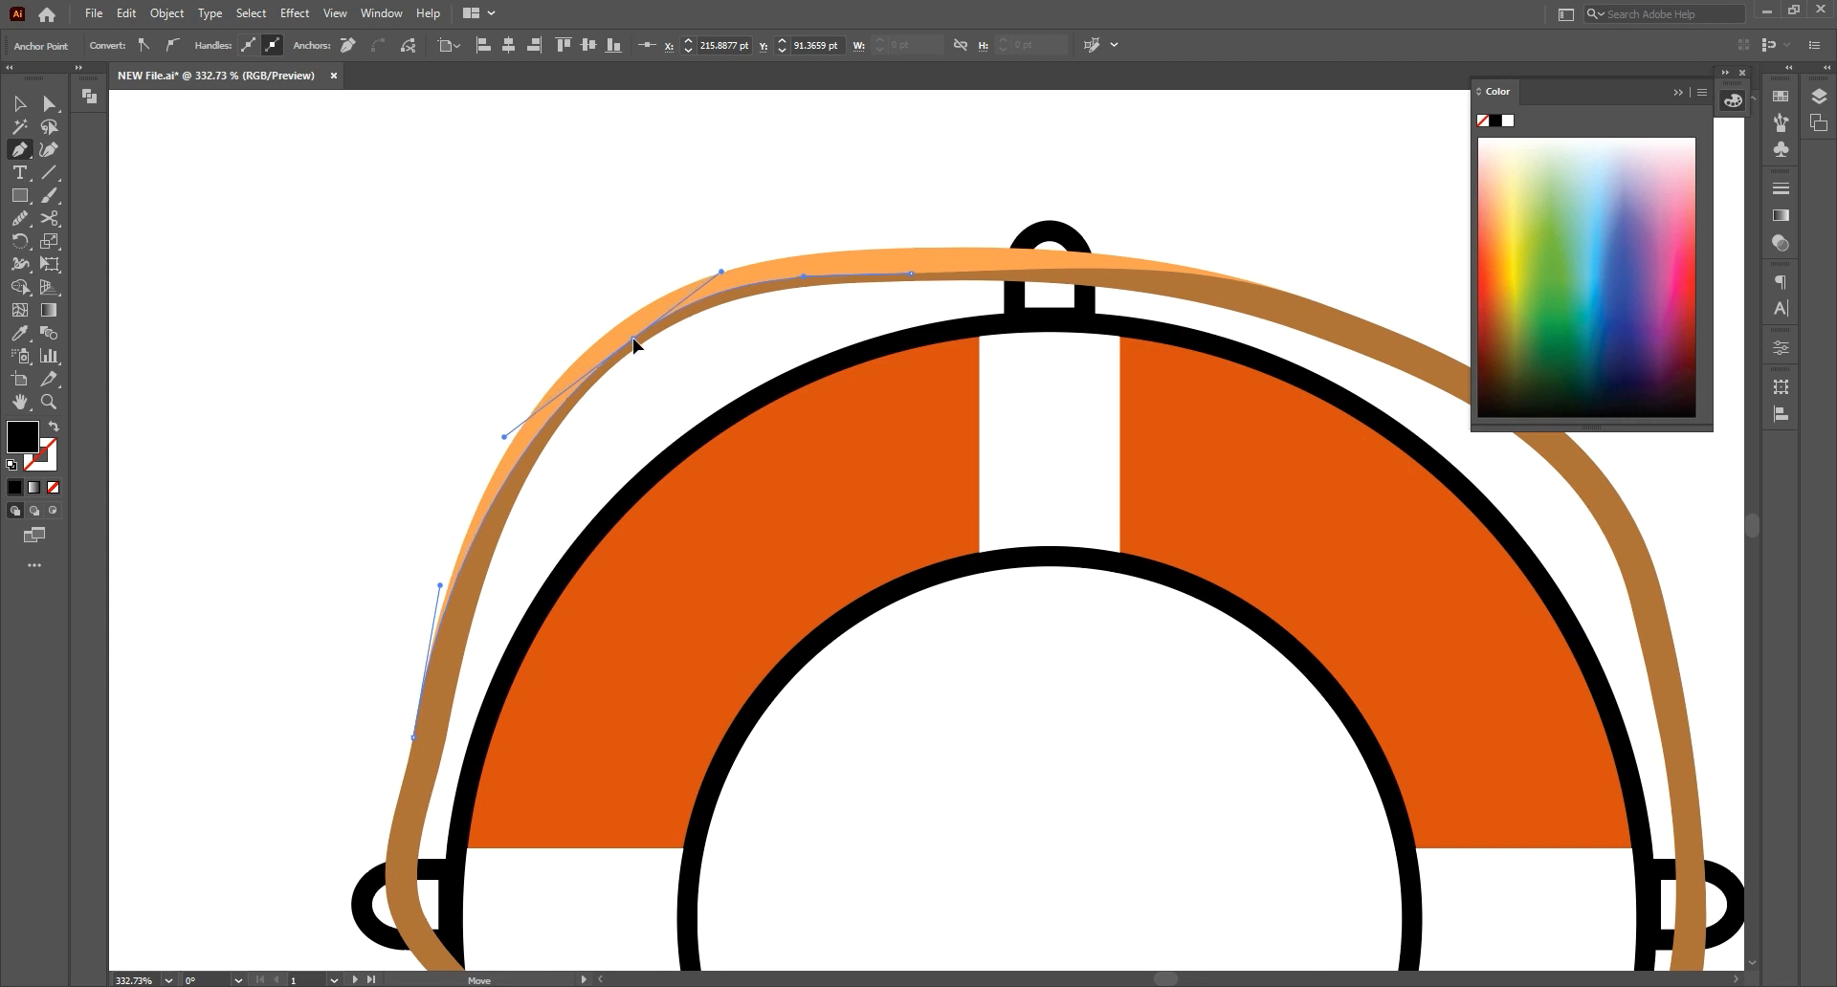
{"action": "left_click_drag", "start_coordinate": [454, 668], "coordinate": [517, 421]}
{"action": "left_click_drag", "start_coordinate": [476, 490], "coordinate": [562, 248]}
{"action": "left_click_drag", "start_coordinate": [473, 362], "coordinate": [492, 358]}
{"action": "left_click_drag", "start_coordinate": [519, 446], "coordinate": [531, 433]}
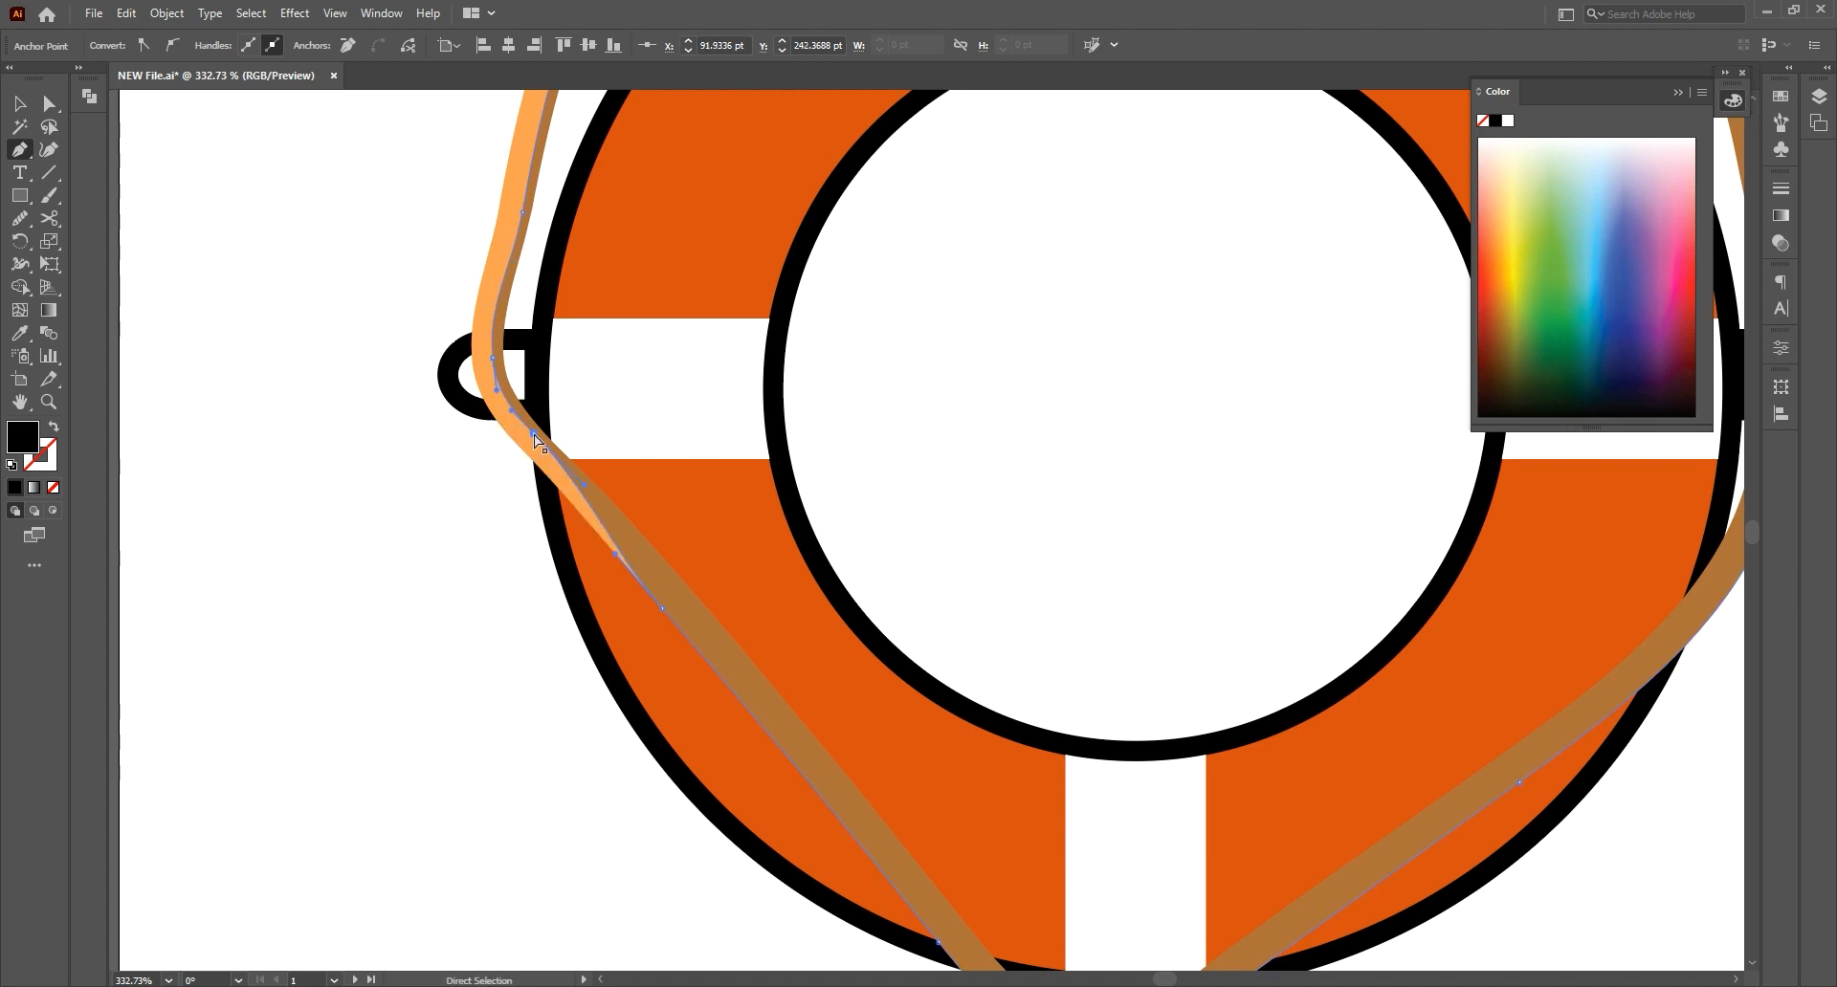
Narrow the dark duplicate to a thin inner shadow along the rope's lower-left stretch and around the bottom loop
{"action": "left_click_drag", "start_coordinate": [696, 505], "coordinate": [625, 233]}
{"action": "left_click_drag", "start_coordinate": [591, 335], "coordinate": [606, 317]}
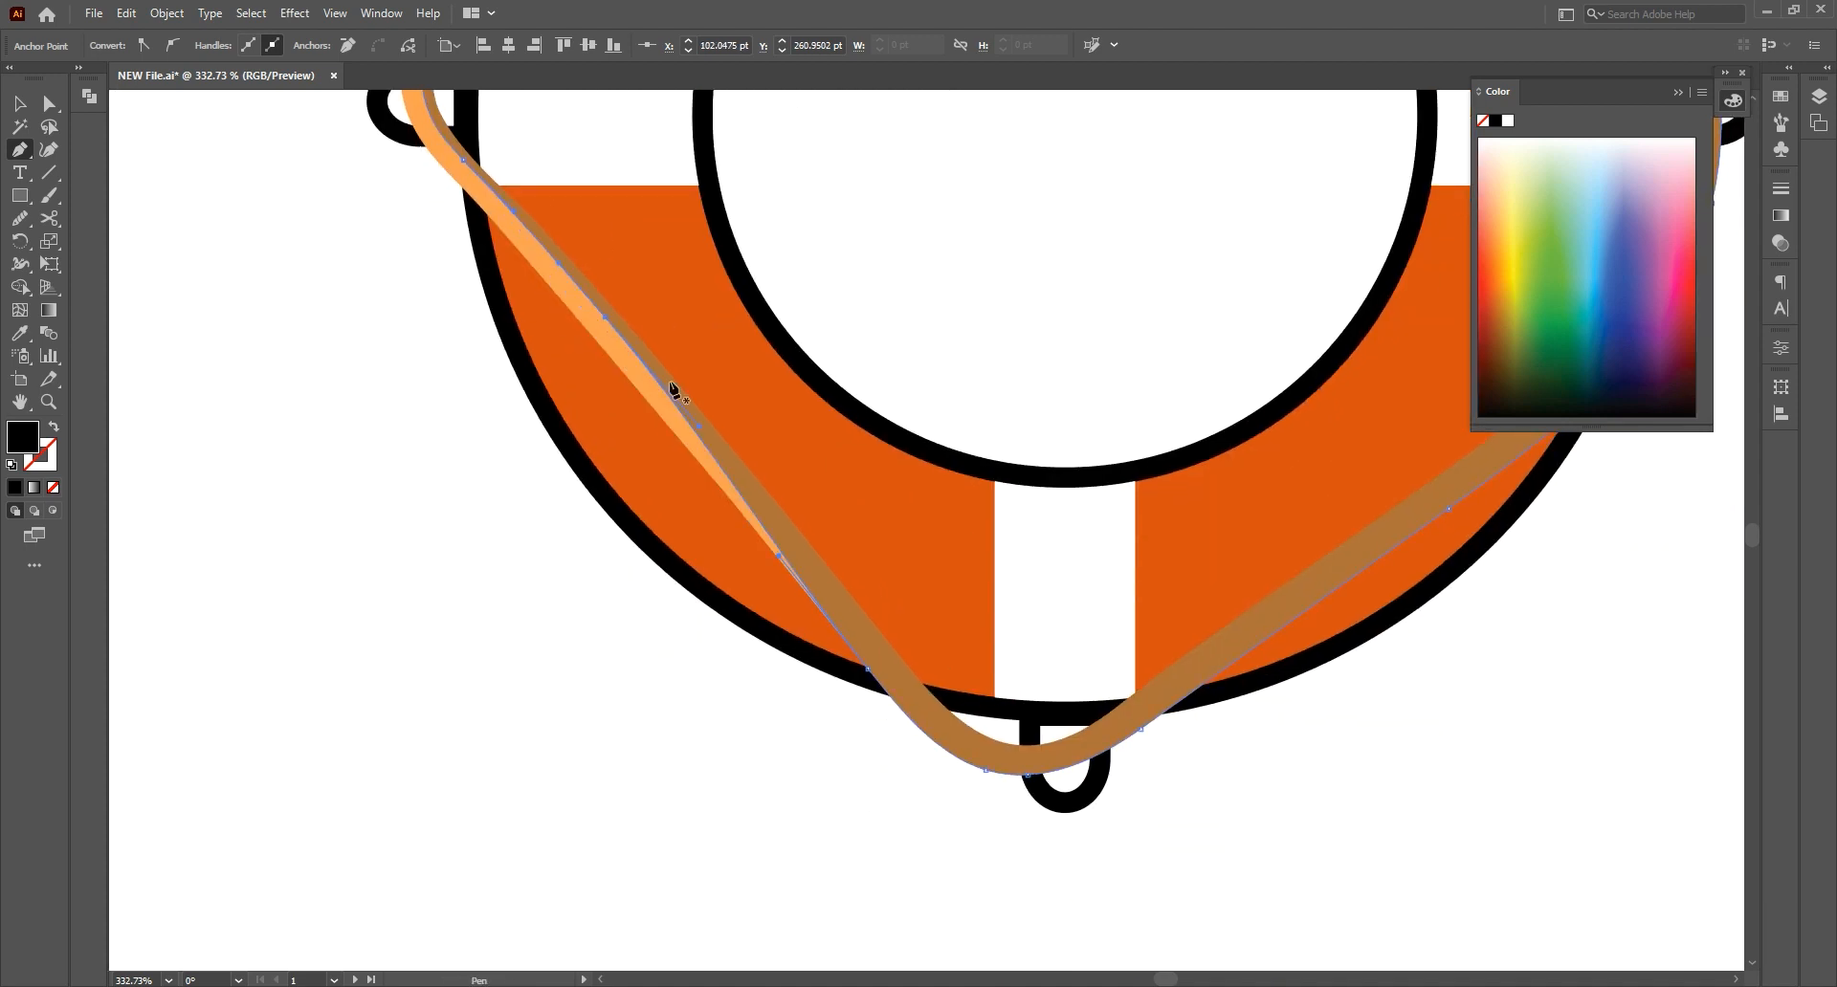
{"action": "left_click_drag", "start_coordinate": [828, 609], "coordinate": [667, 409]}
{"action": "left_click", "coordinate": [708, 470]}
{"action": "left_click_drag", "start_coordinate": [708, 471], "coordinate": [722, 457]}
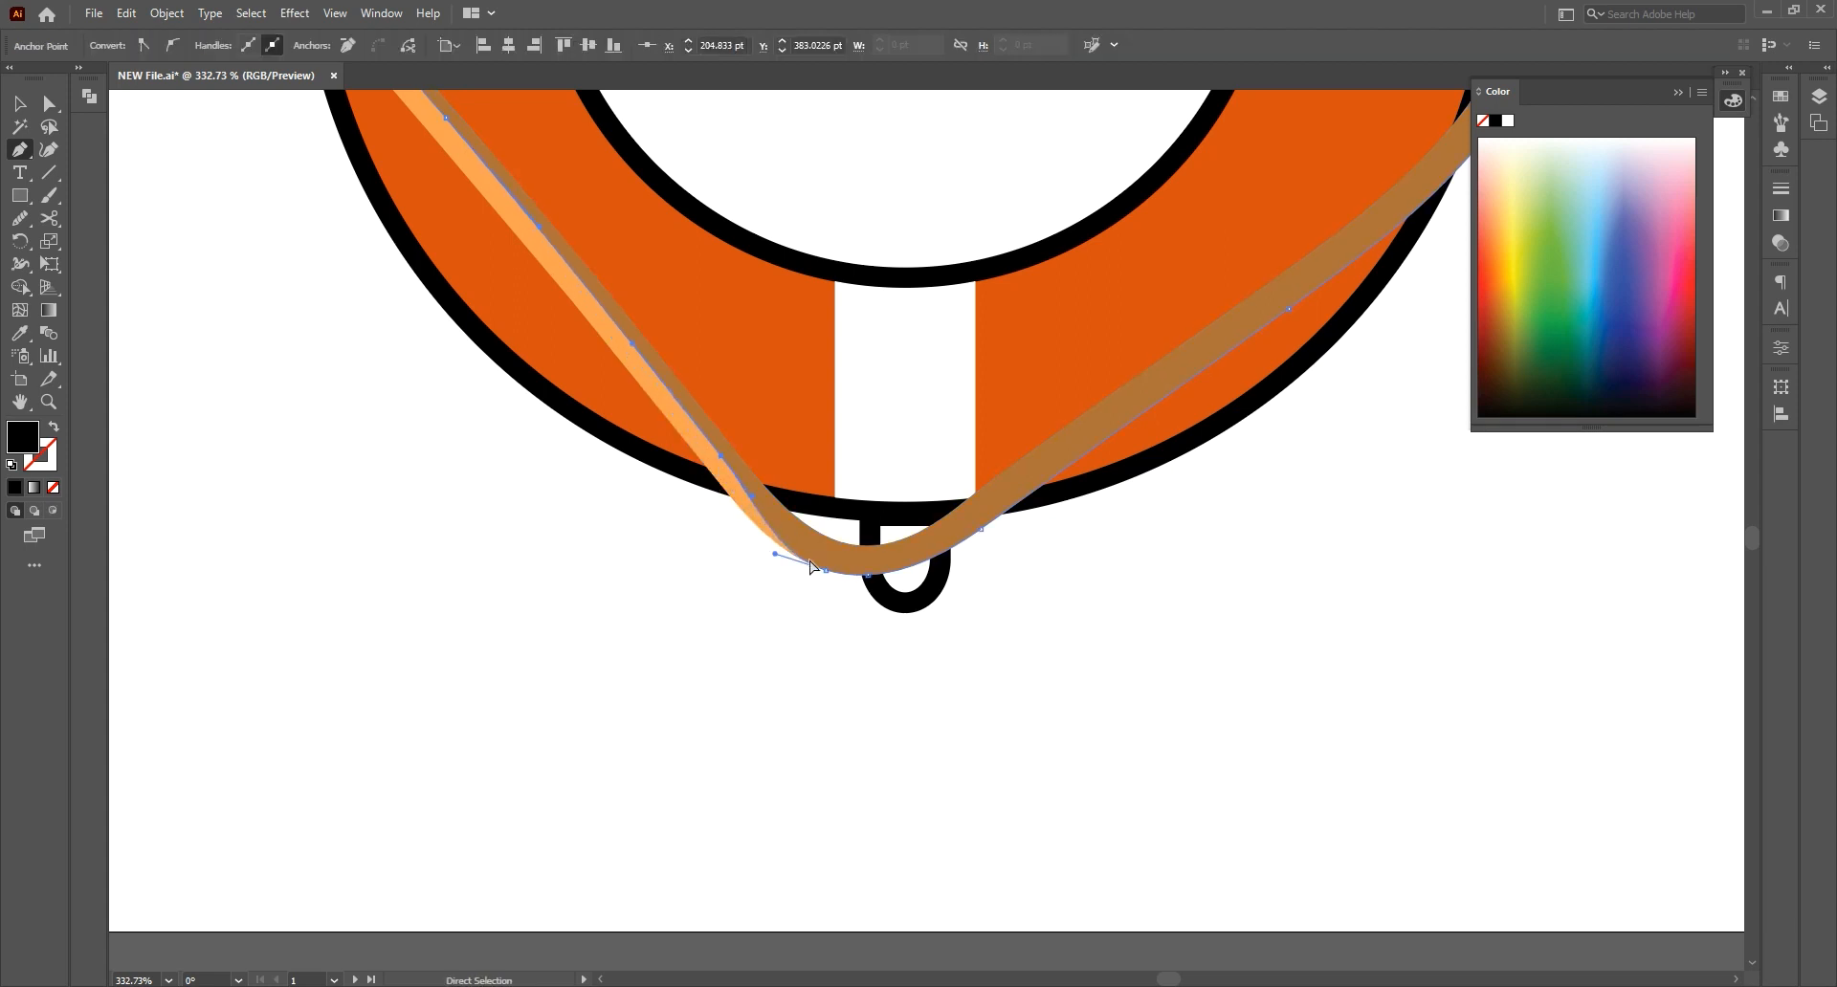
{"action": "left_click_drag", "start_coordinate": [867, 577], "coordinate": [829, 551]}
{"action": "left_click", "coordinate": [826, 571]}
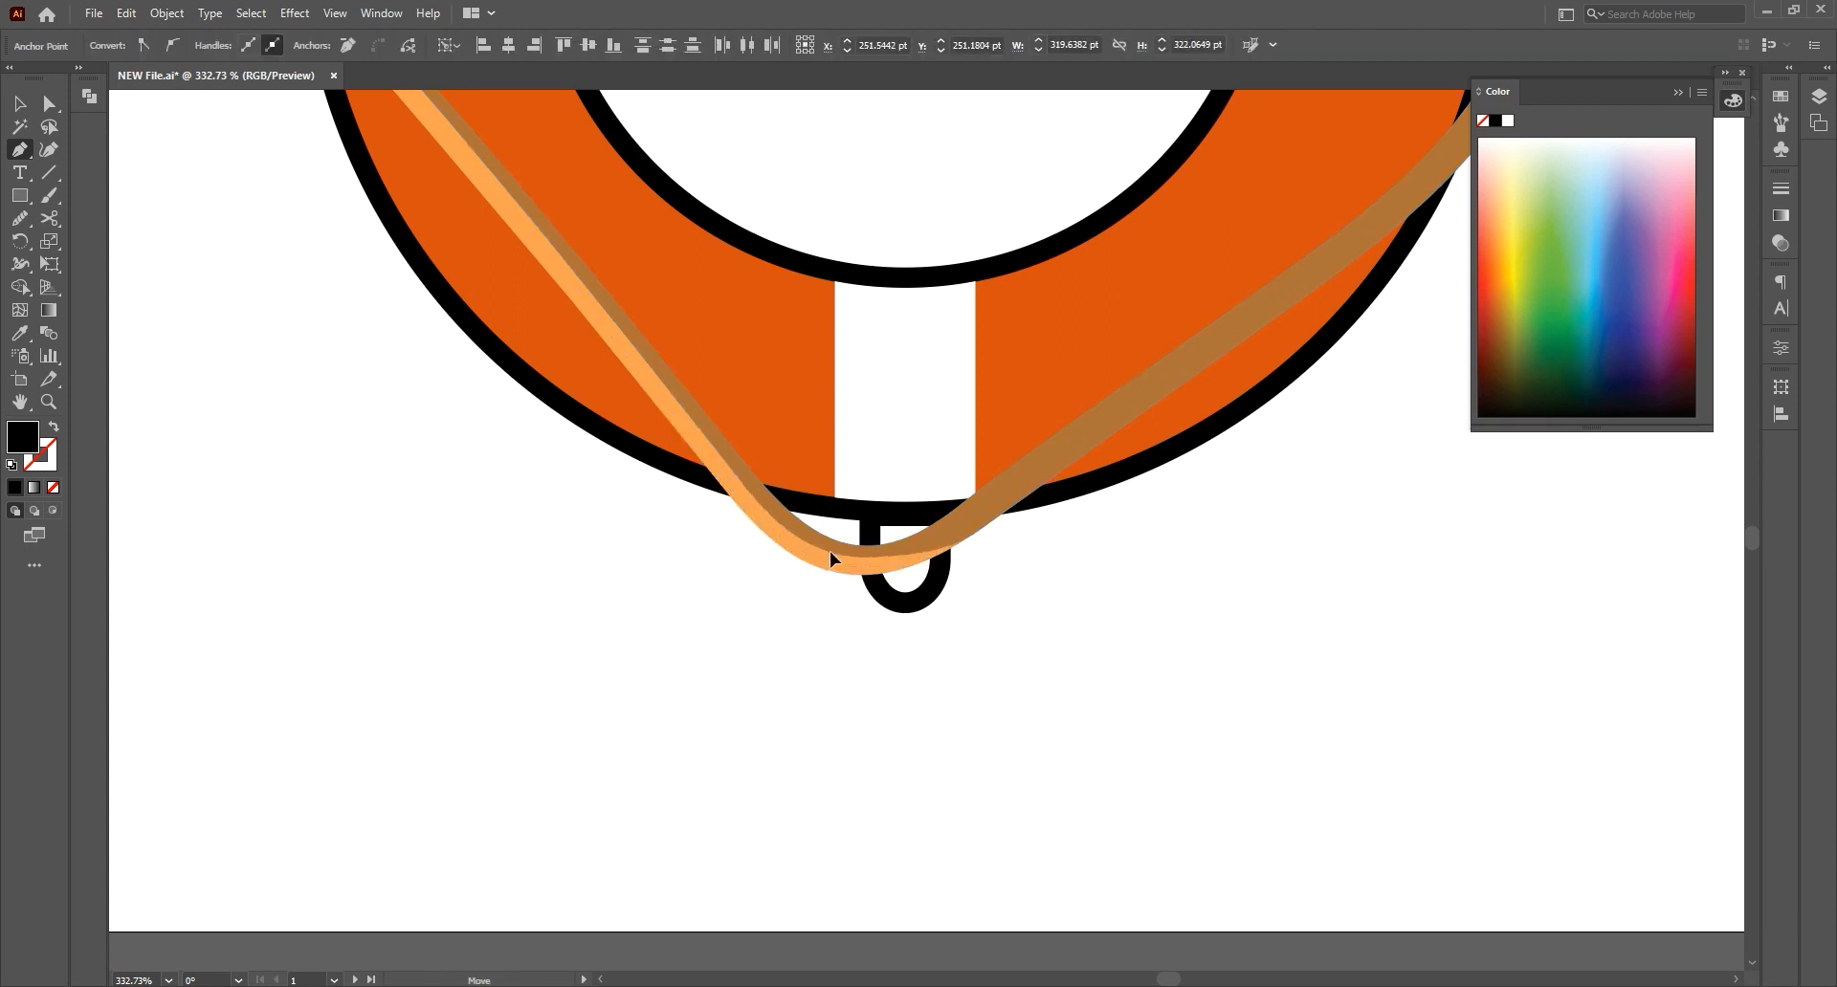
Move the dark duplicate's outer anchors inward along the rope's lower-right stretch and past the right loop
{"action": "left_click", "coordinate": [971, 514]}
{"action": "left_click_drag", "start_coordinate": [1284, 296], "coordinate": [792, 540]}
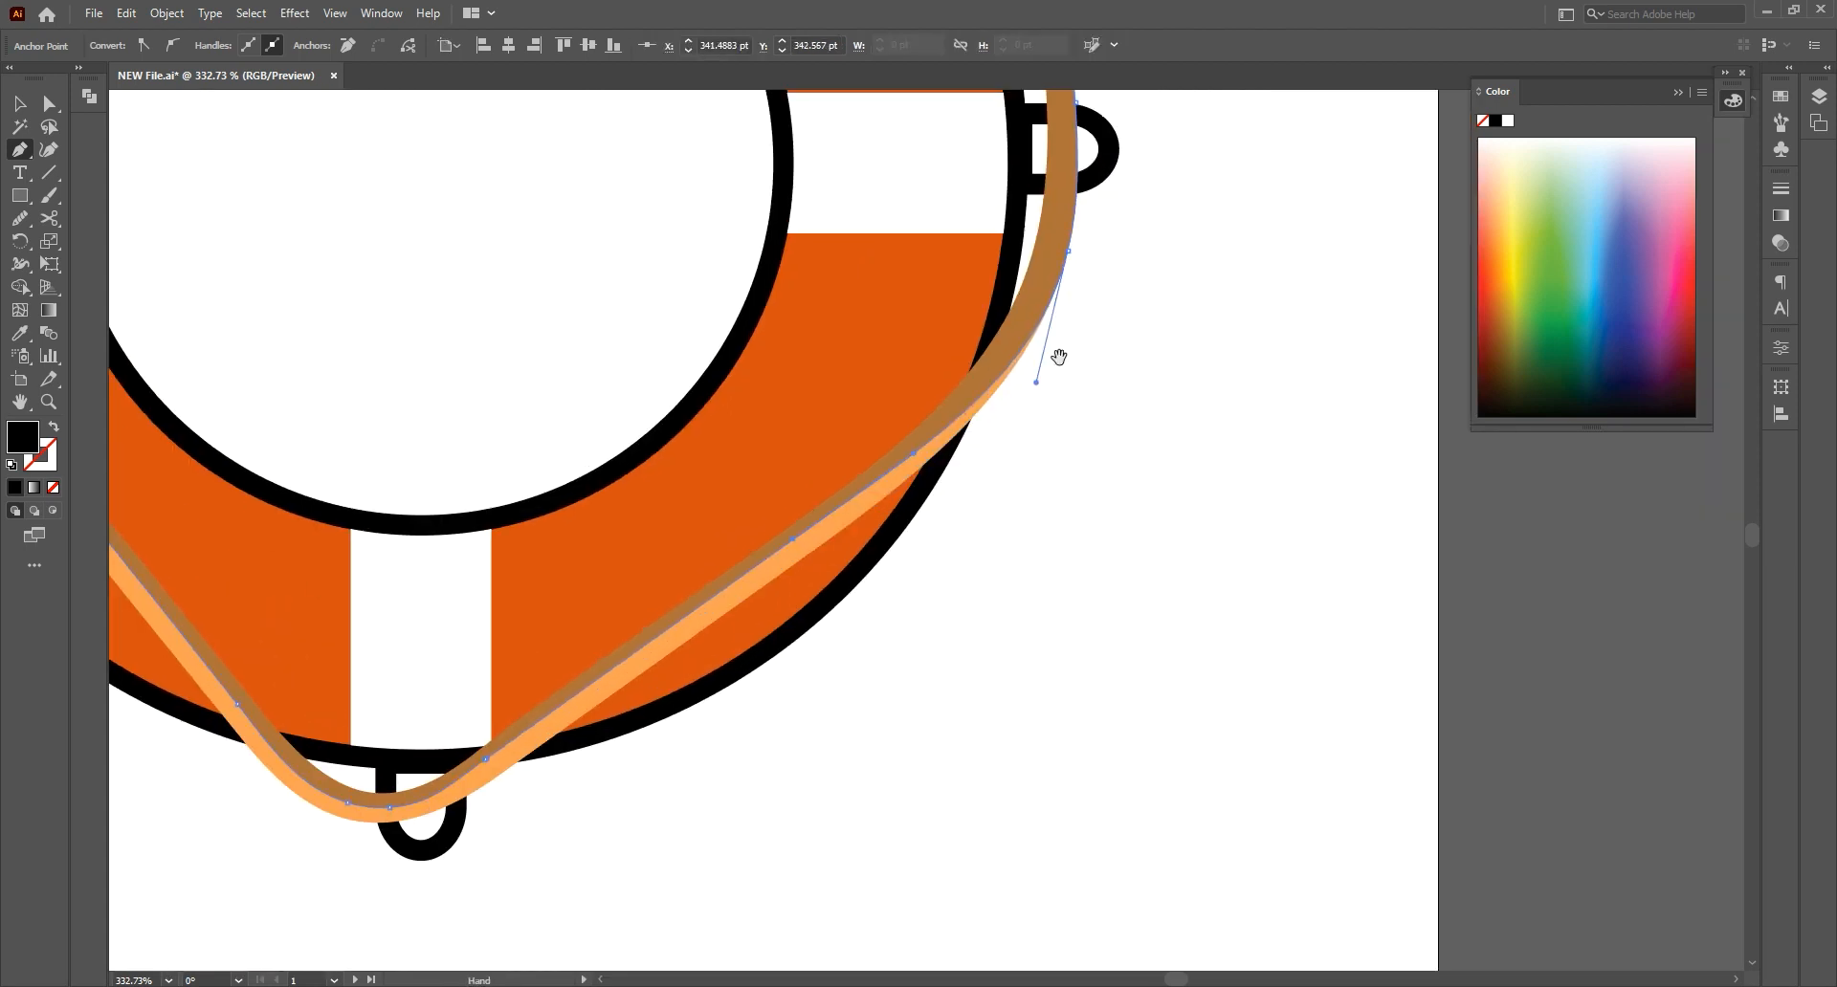
{"action": "left_click_drag", "start_coordinate": [1057, 361], "coordinate": [1044, 562]}
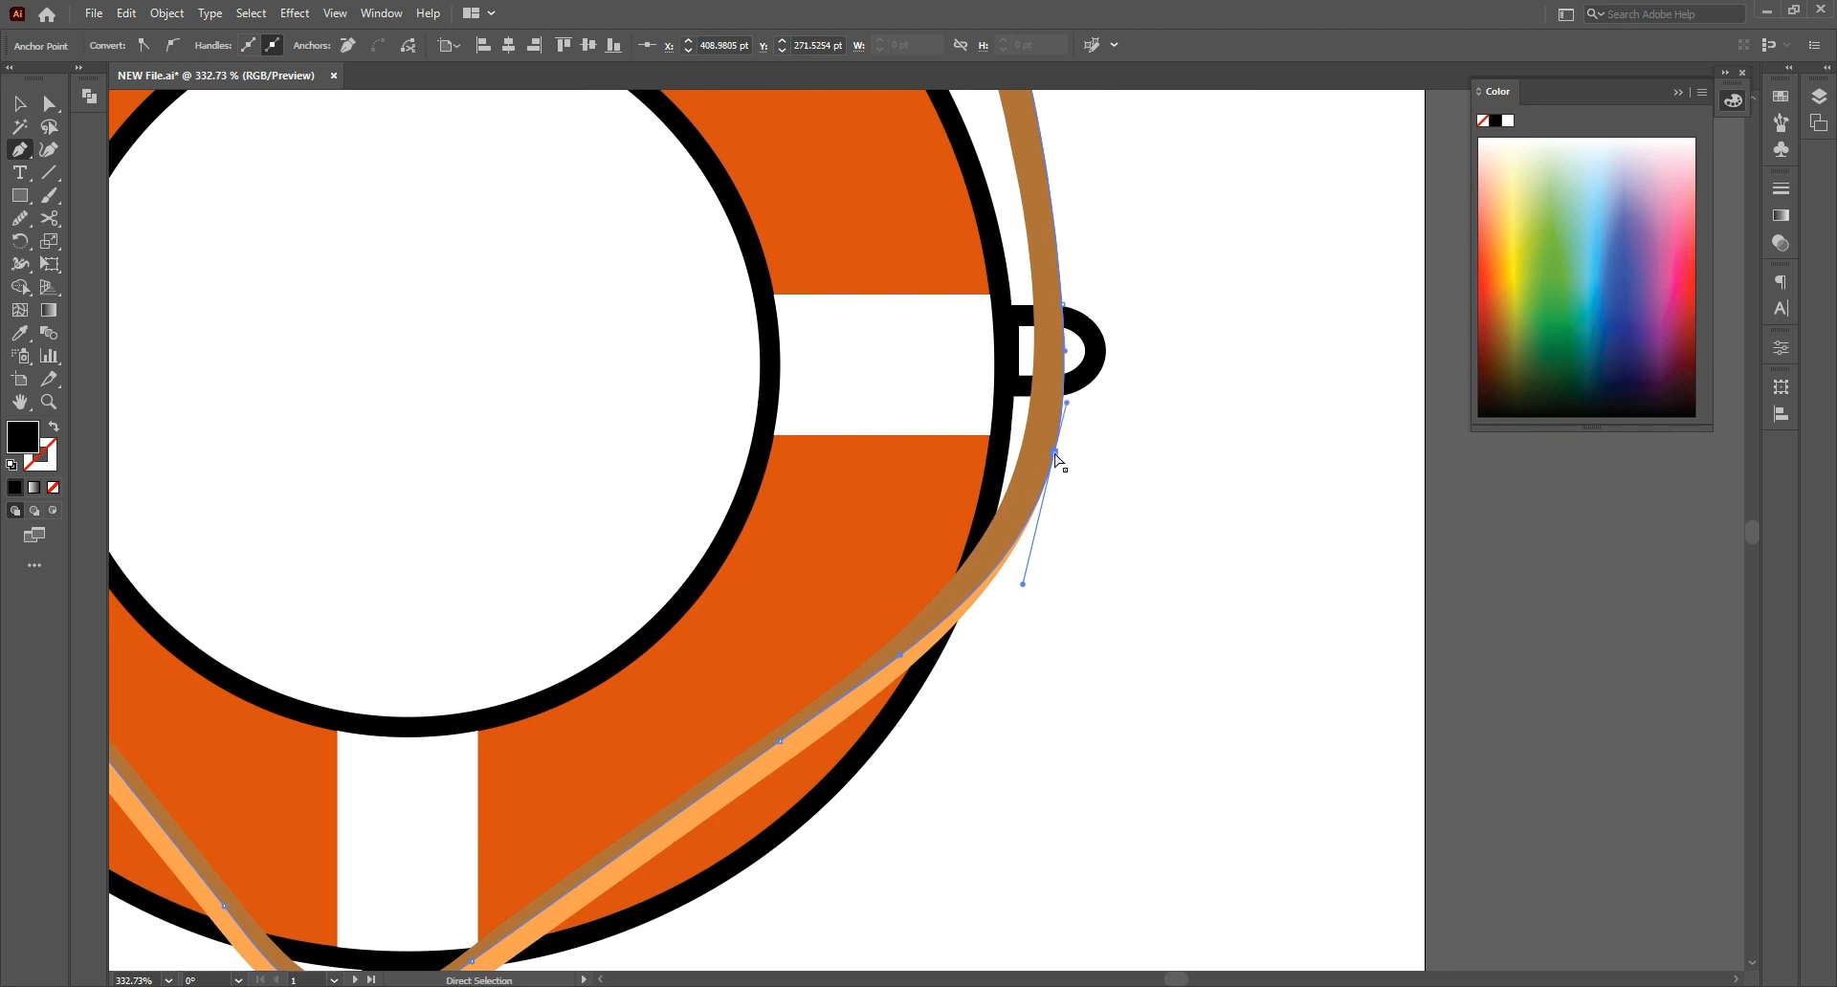
{"action": "left_click", "coordinate": [1064, 423]}
{"action": "left_click_drag", "start_coordinate": [1054, 453], "coordinate": [1031, 452]}
{"action": "left_click_drag", "start_coordinate": [1063, 241], "coordinate": [1086, 577]}
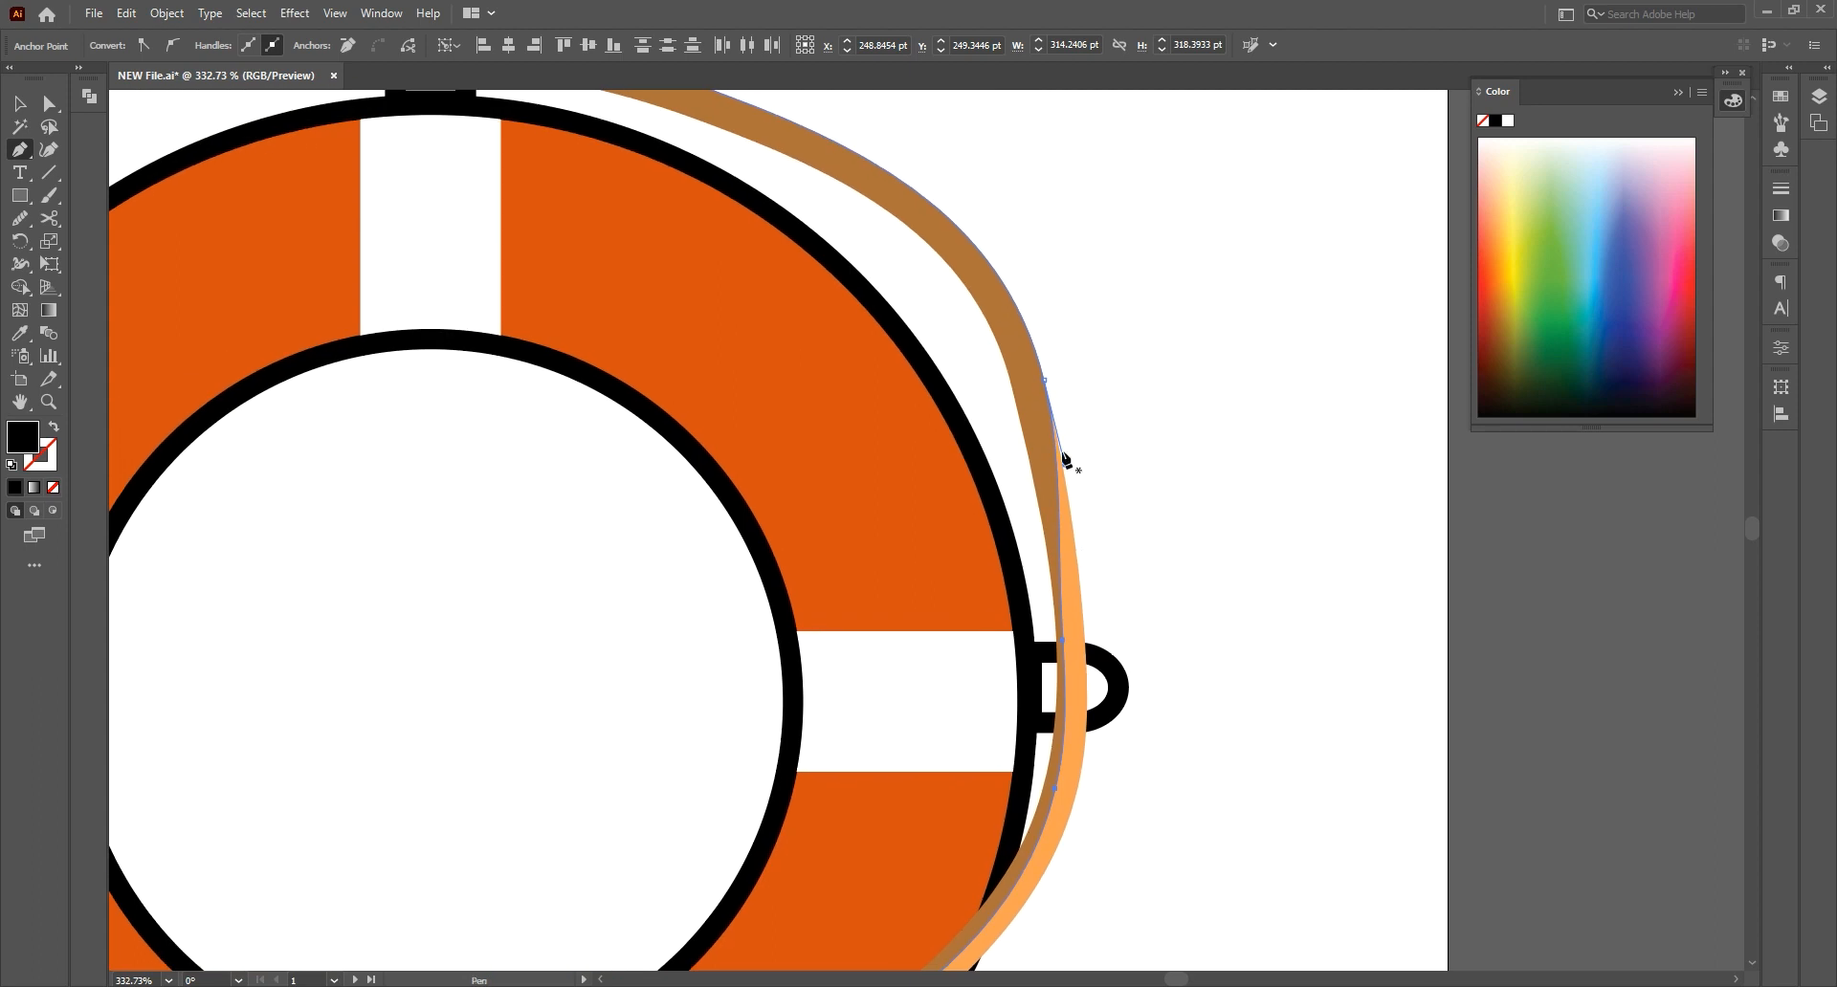
Narrow the dark duplicate along the rope's upper-right bend, completing the inner shadow all around the rope
{"action": "left_click_drag", "start_coordinate": [1043, 383], "coordinate": [1198, 667]}
{"action": "left_click", "coordinate": [876, 367]}
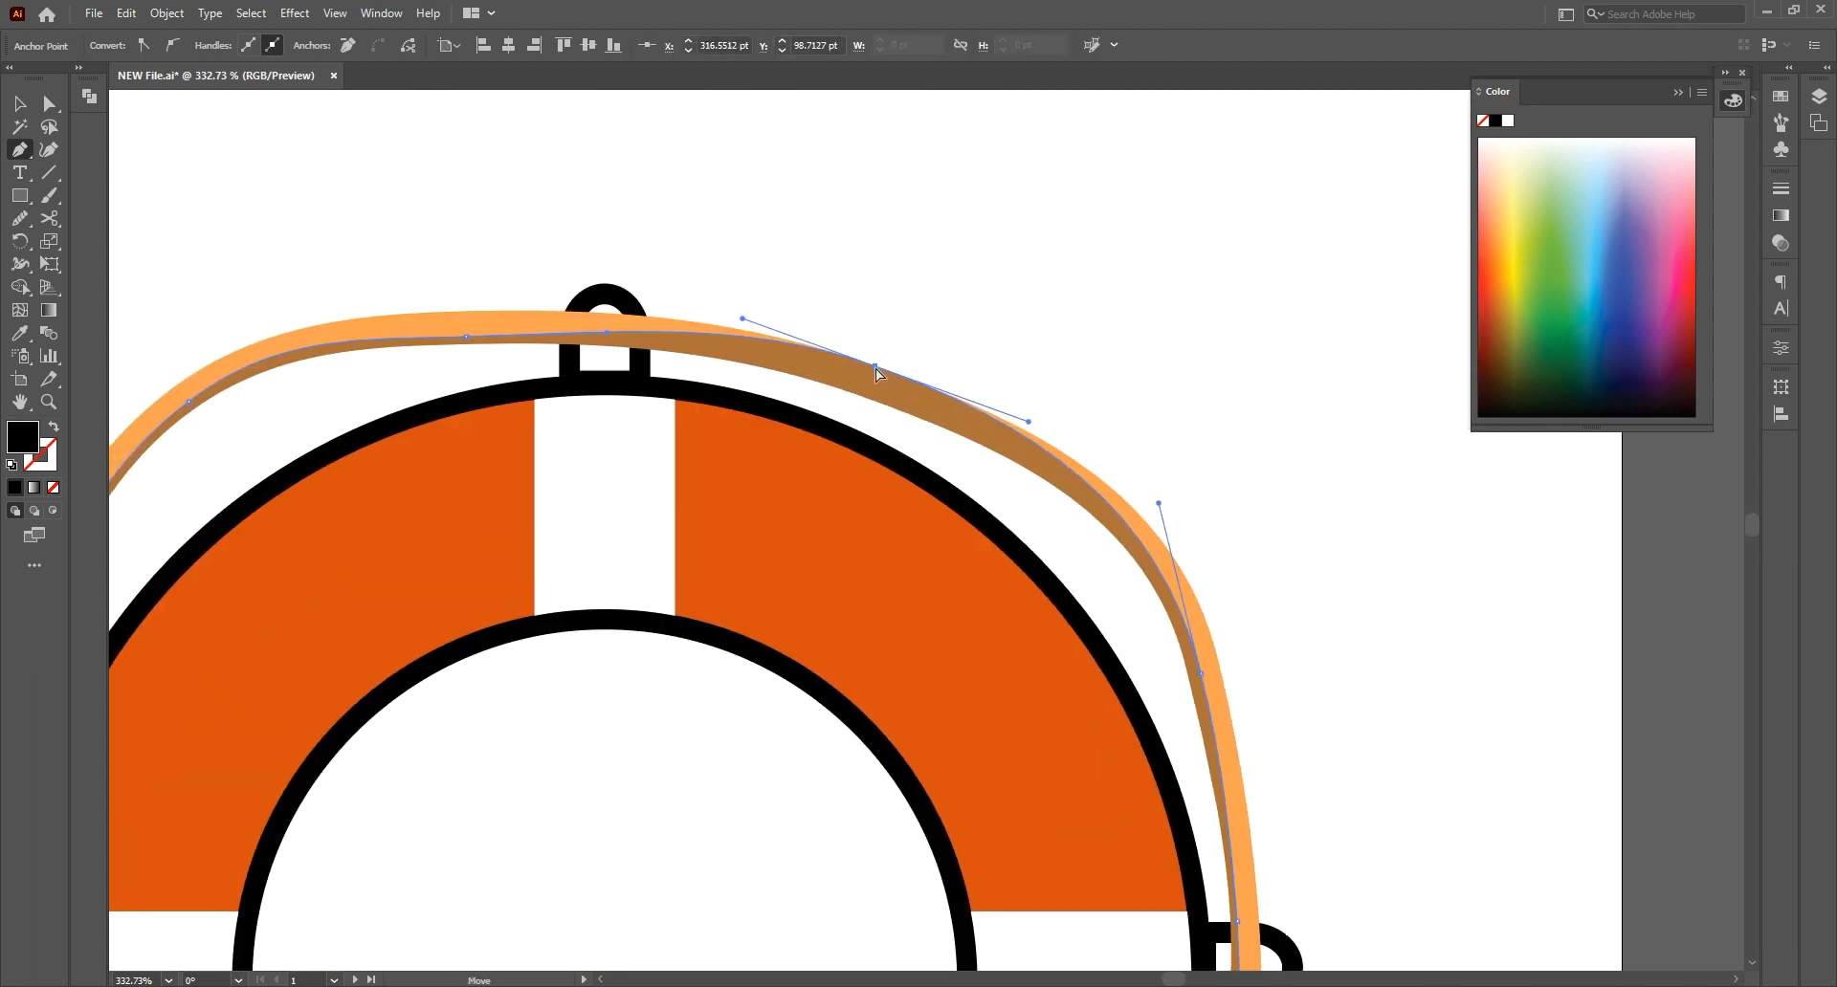
{"action": "left_click_drag", "start_coordinate": [875, 367], "coordinate": [864, 384]}
{"action": "left_click", "coordinate": [19, 103]}
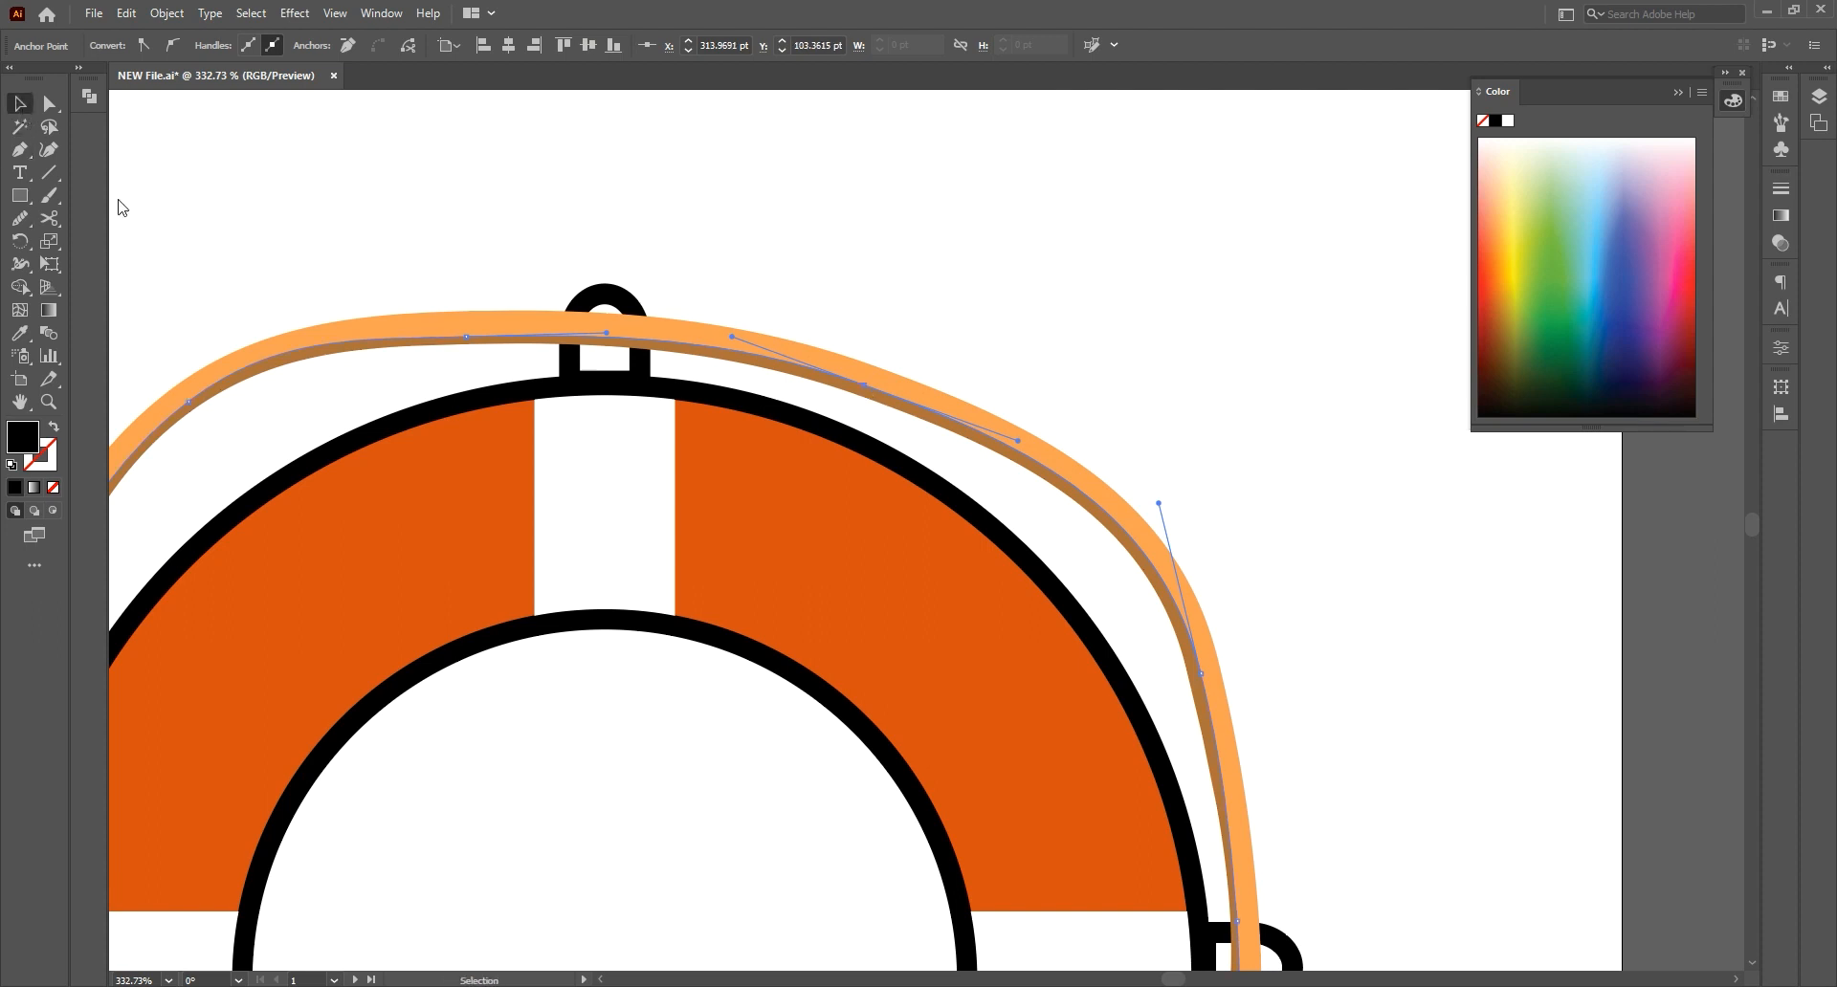
{"action": "left_click", "coordinate": [164, 232]}
{"action": "key", "text": "ctrl+0"}
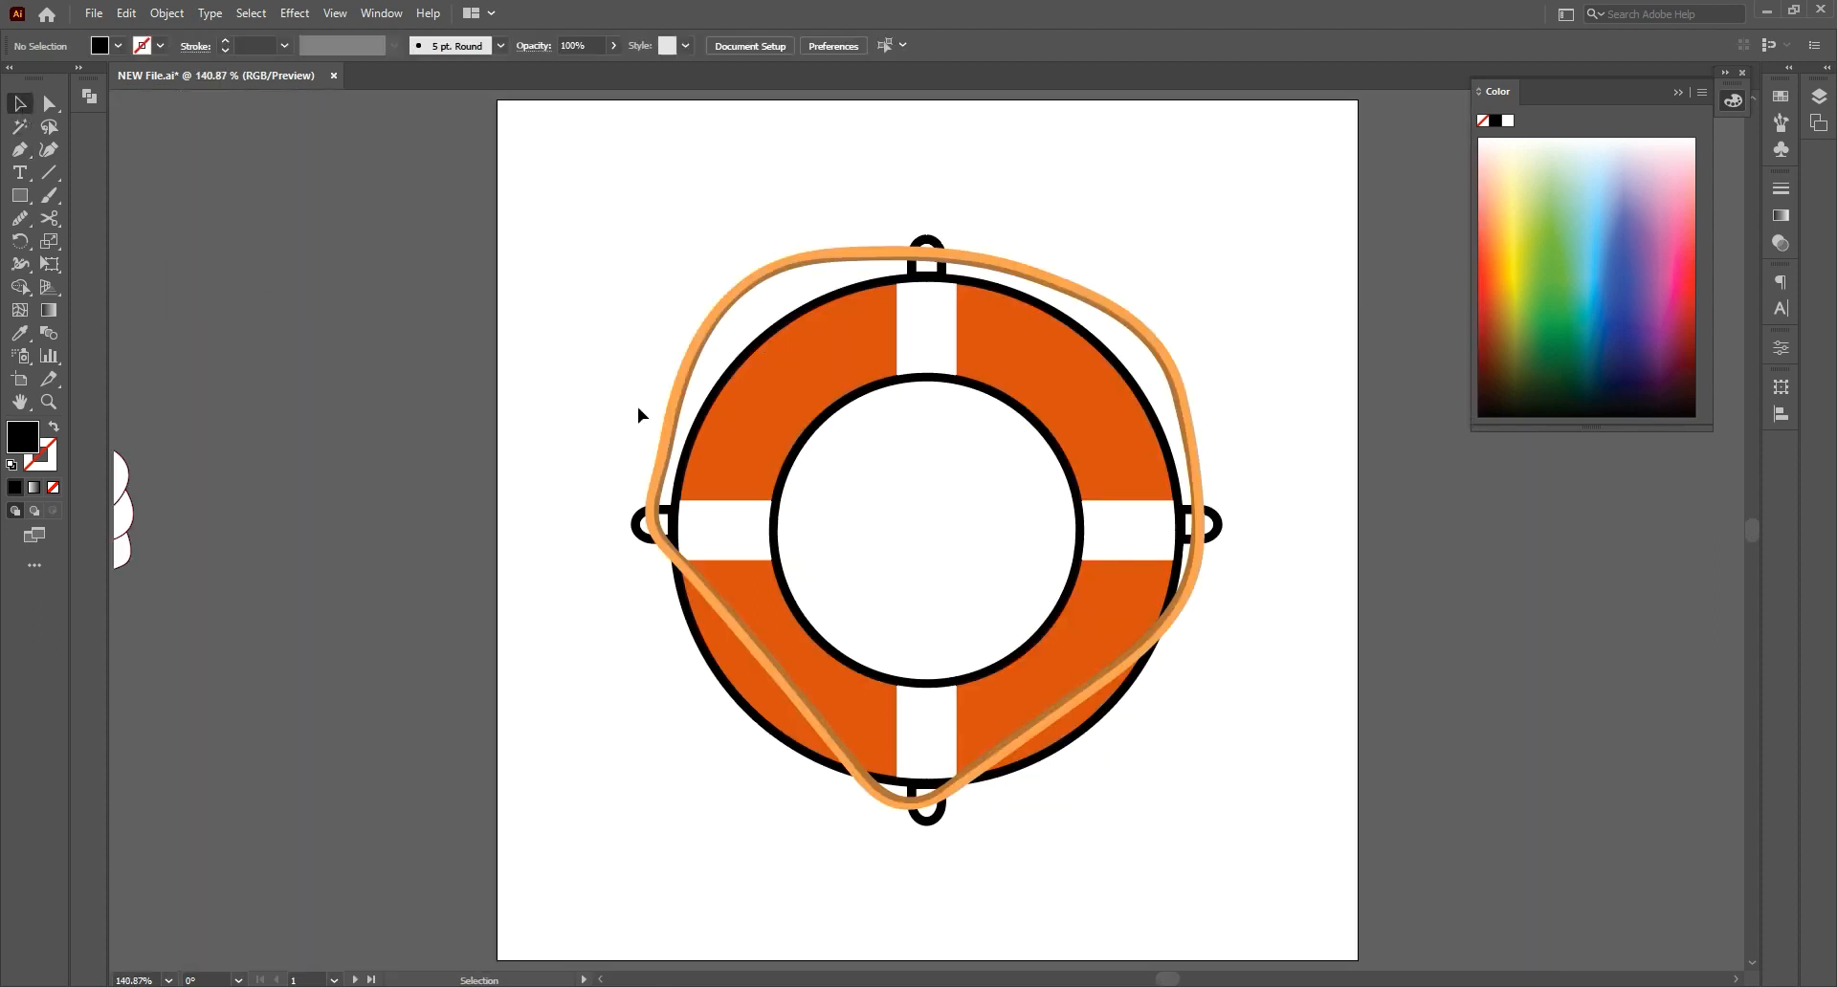
Make the rope's dark inner shadow slightly more transparent
{"action": "left_click", "coordinate": [808, 712]}
{"action": "left_click", "coordinate": [581, 45]}
{"action": "type", "text": "2"}
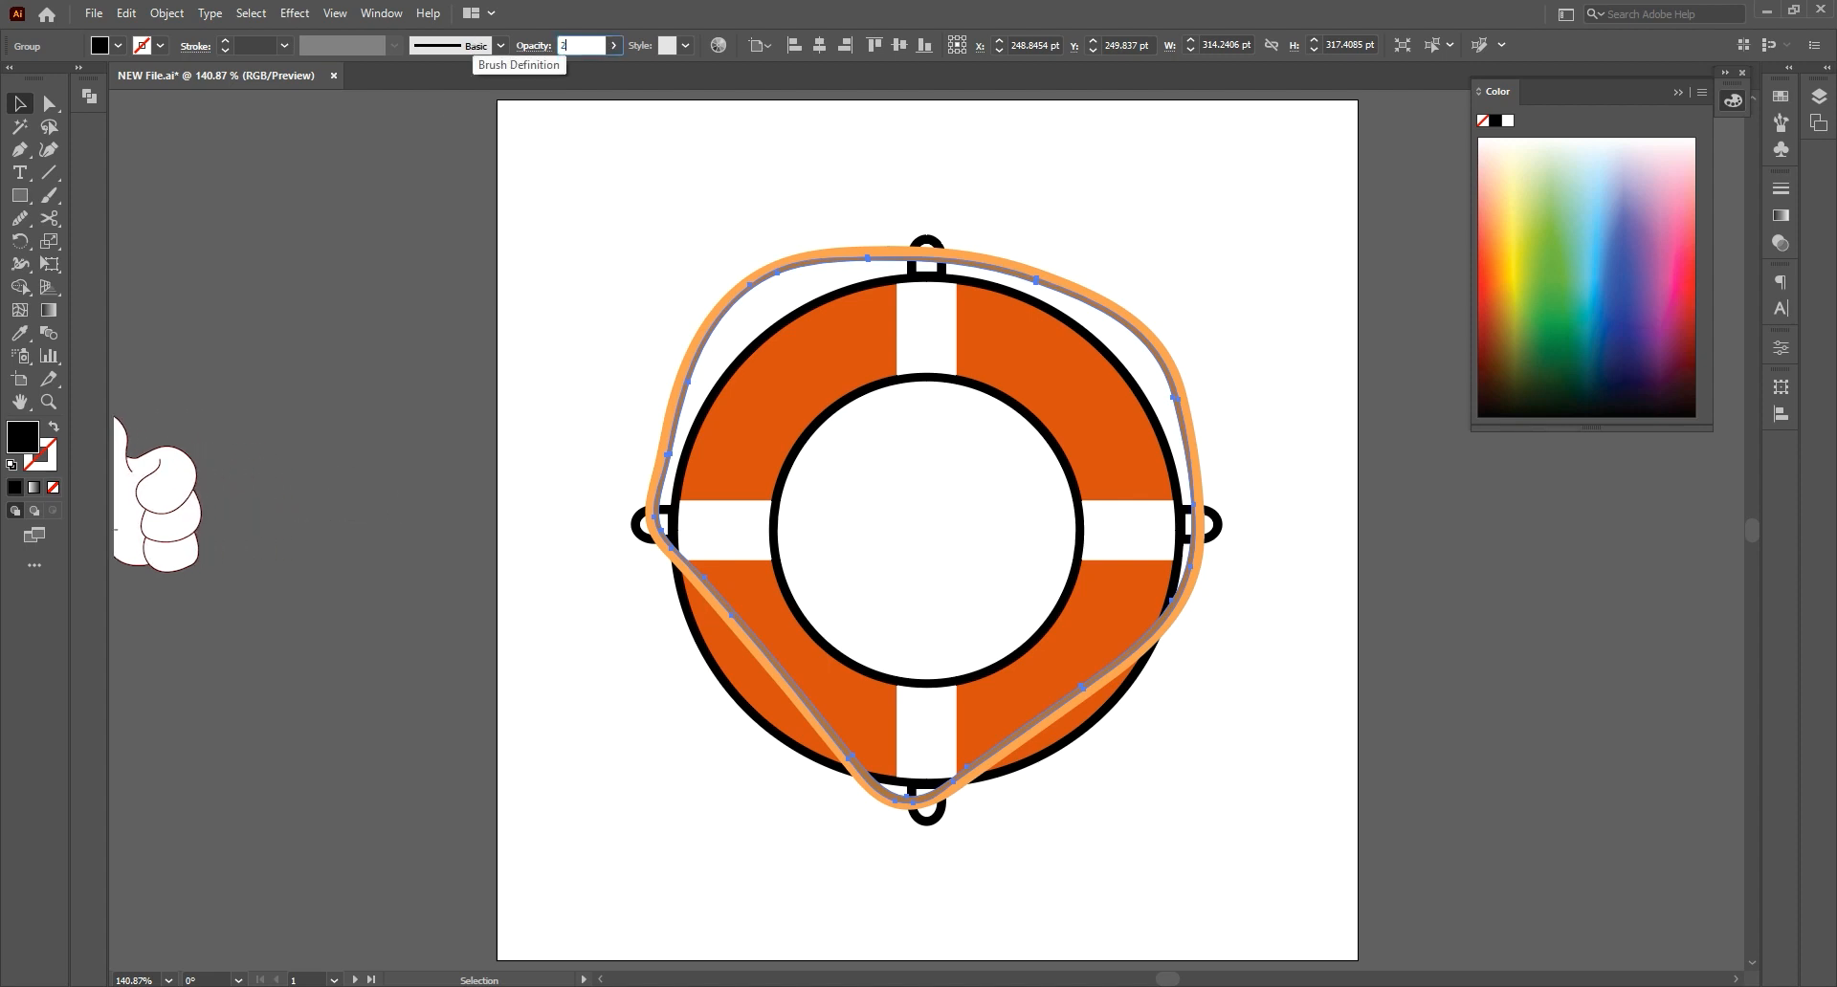
{"action": "key", "text": "Escape"}
{"action": "left_click", "coordinate": [682, 222]}
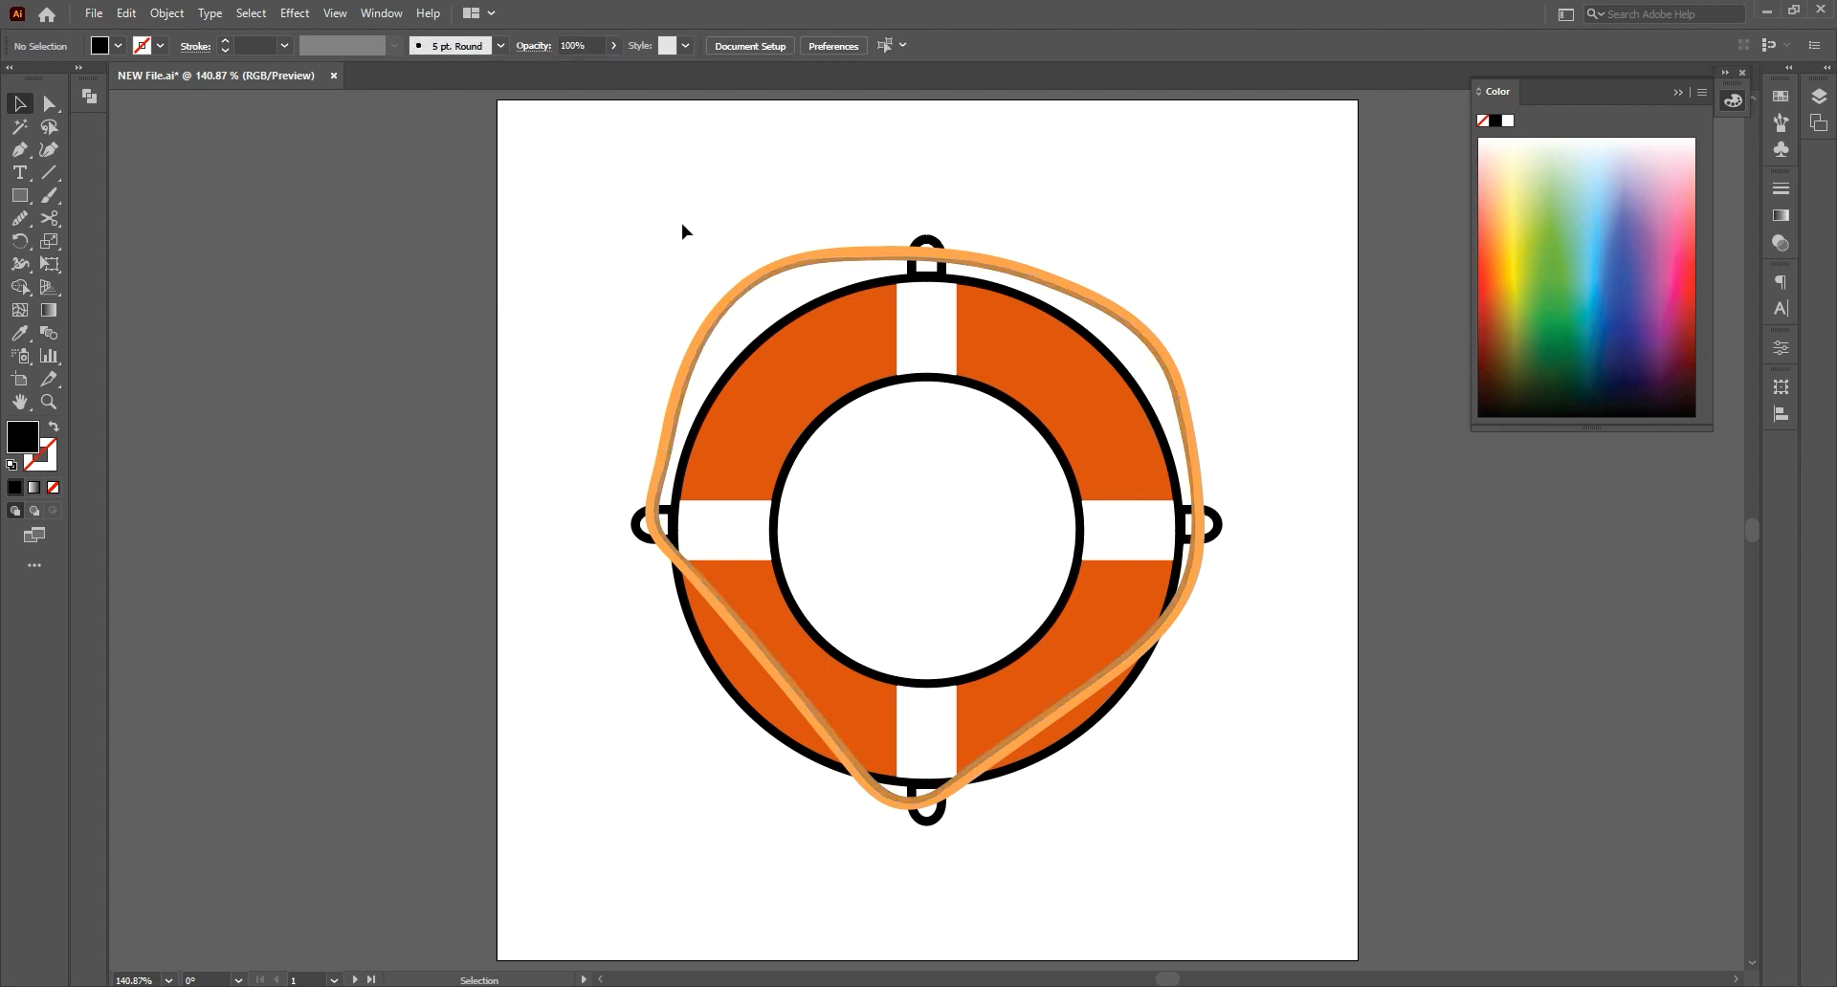
Draw a closed freehand path about 146 × 137 pt around the rope's upper-left section with the Pencil tool
{"action": "left_click", "coordinate": [716, 316]}
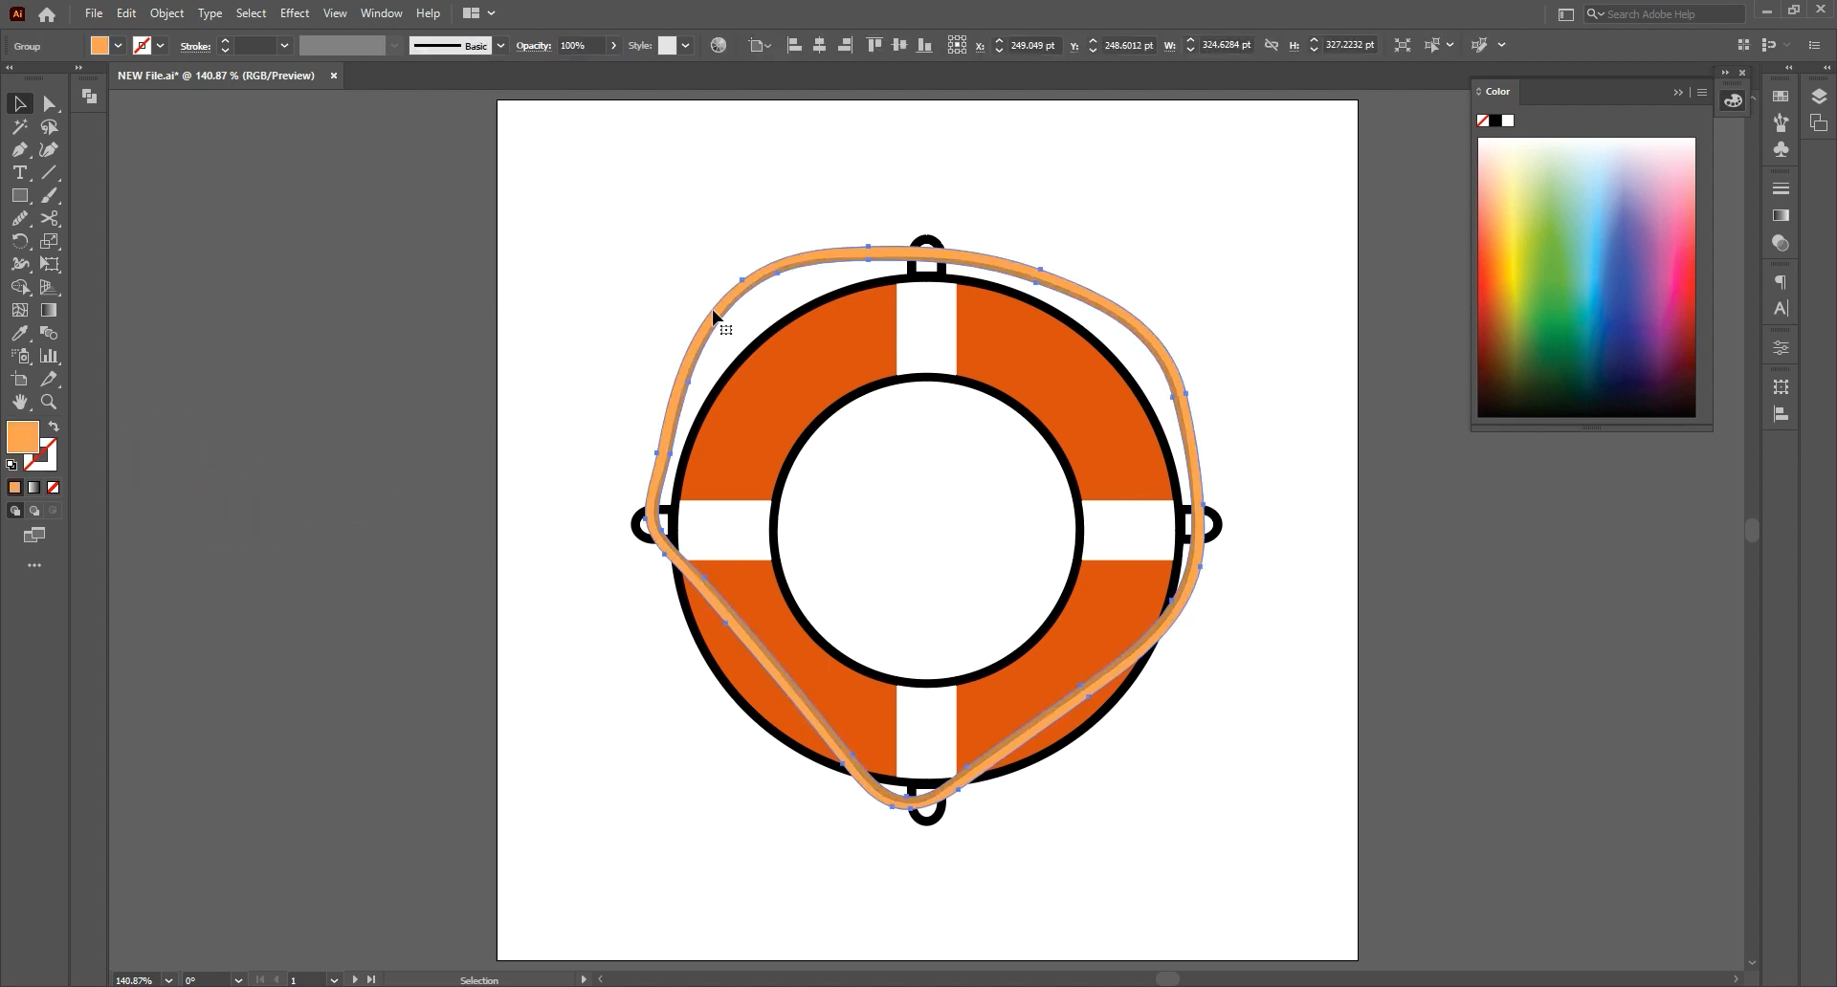
{"action": "left_click", "coordinate": [19, 220]}
{"action": "left_click", "coordinate": [105, 241]}
{"action": "left_click_drag", "start_coordinate": [654, 459], "coordinate": [766, 309]}
{"action": "mouse_move", "coordinate": [854, 225]}
{"action": "left_mouse_down"}
{"action": "mouse_move", "coordinate": [750, 259]}
{"action": "mouse_move", "coordinate": [687, 311]}
{"action": "left_mouse_up"}
{"action": "left_click_drag", "start_coordinate": [658, 398], "coordinate": [657, 400]}
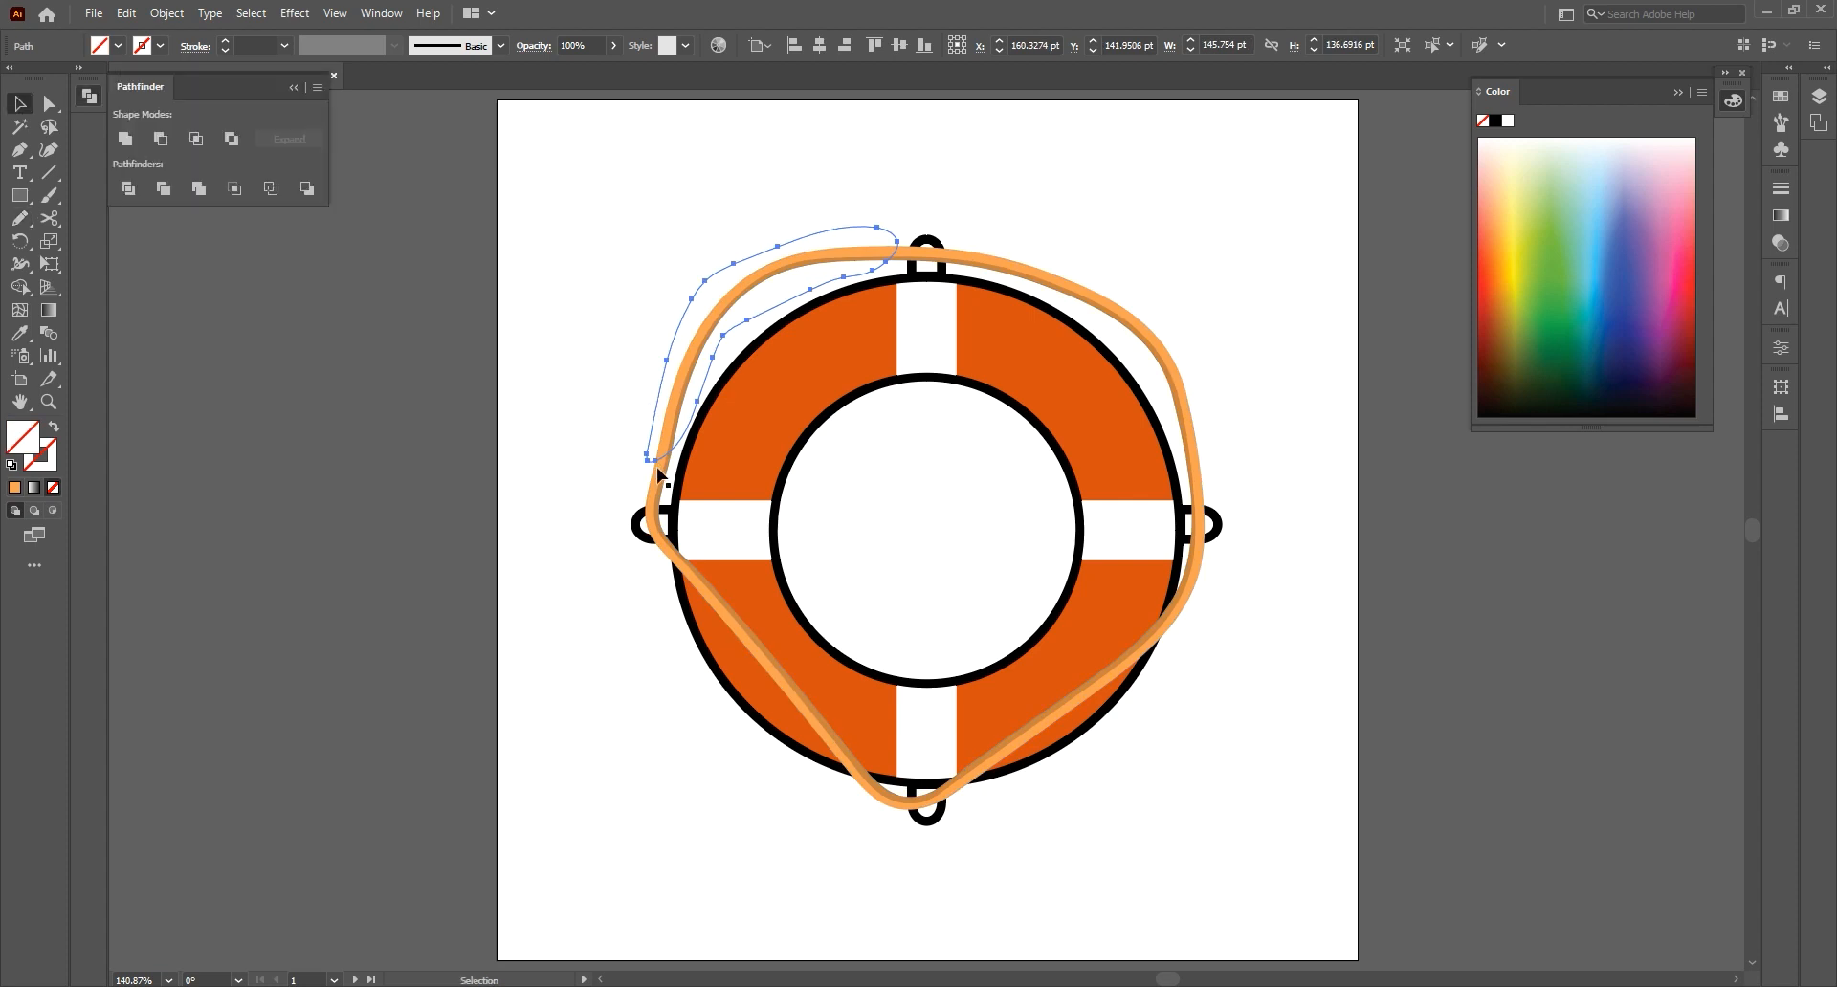
Copy the light orange rope and paste another duplicate in place
{"action": "left_click", "coordinate": [659, 473]}
{"action": "left_click", "coordinate": [128, 14]}
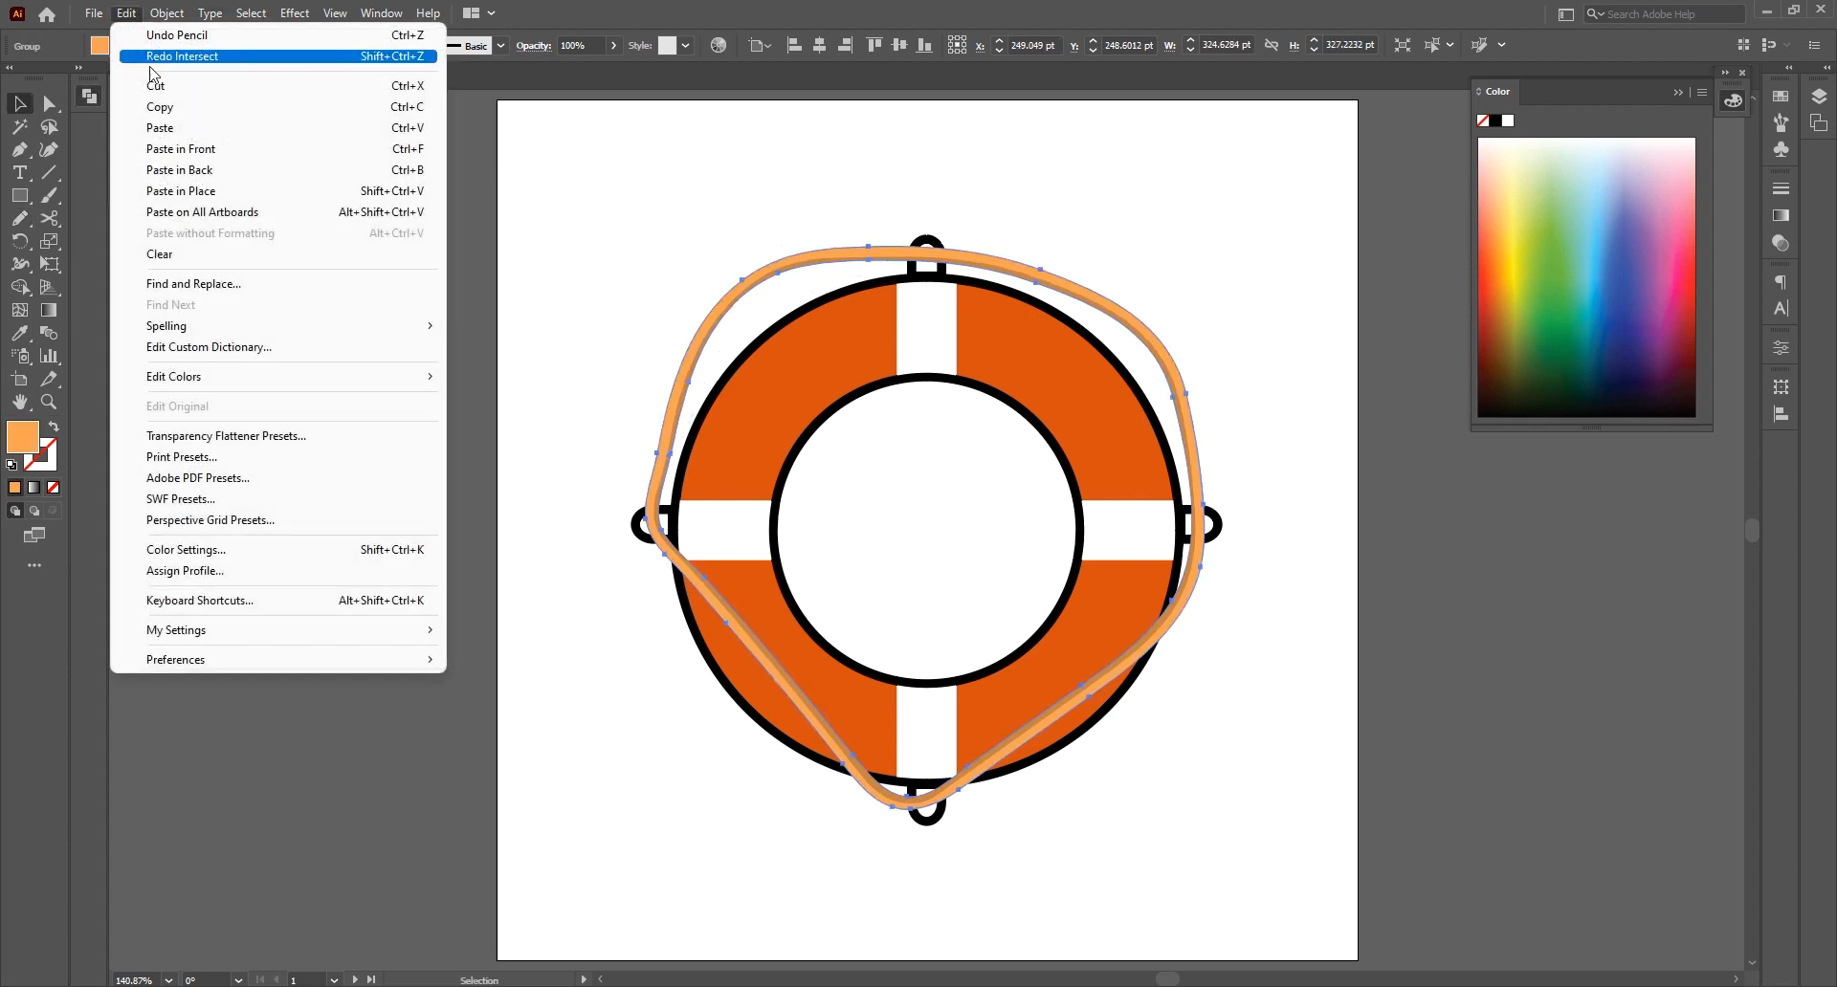
{"action": "left_click", "coordinate": [160, 106]}
{"action": "left_click", "coordinate": [127, 13]}
{"action": "left_click", "coordinate": [181, 191]}
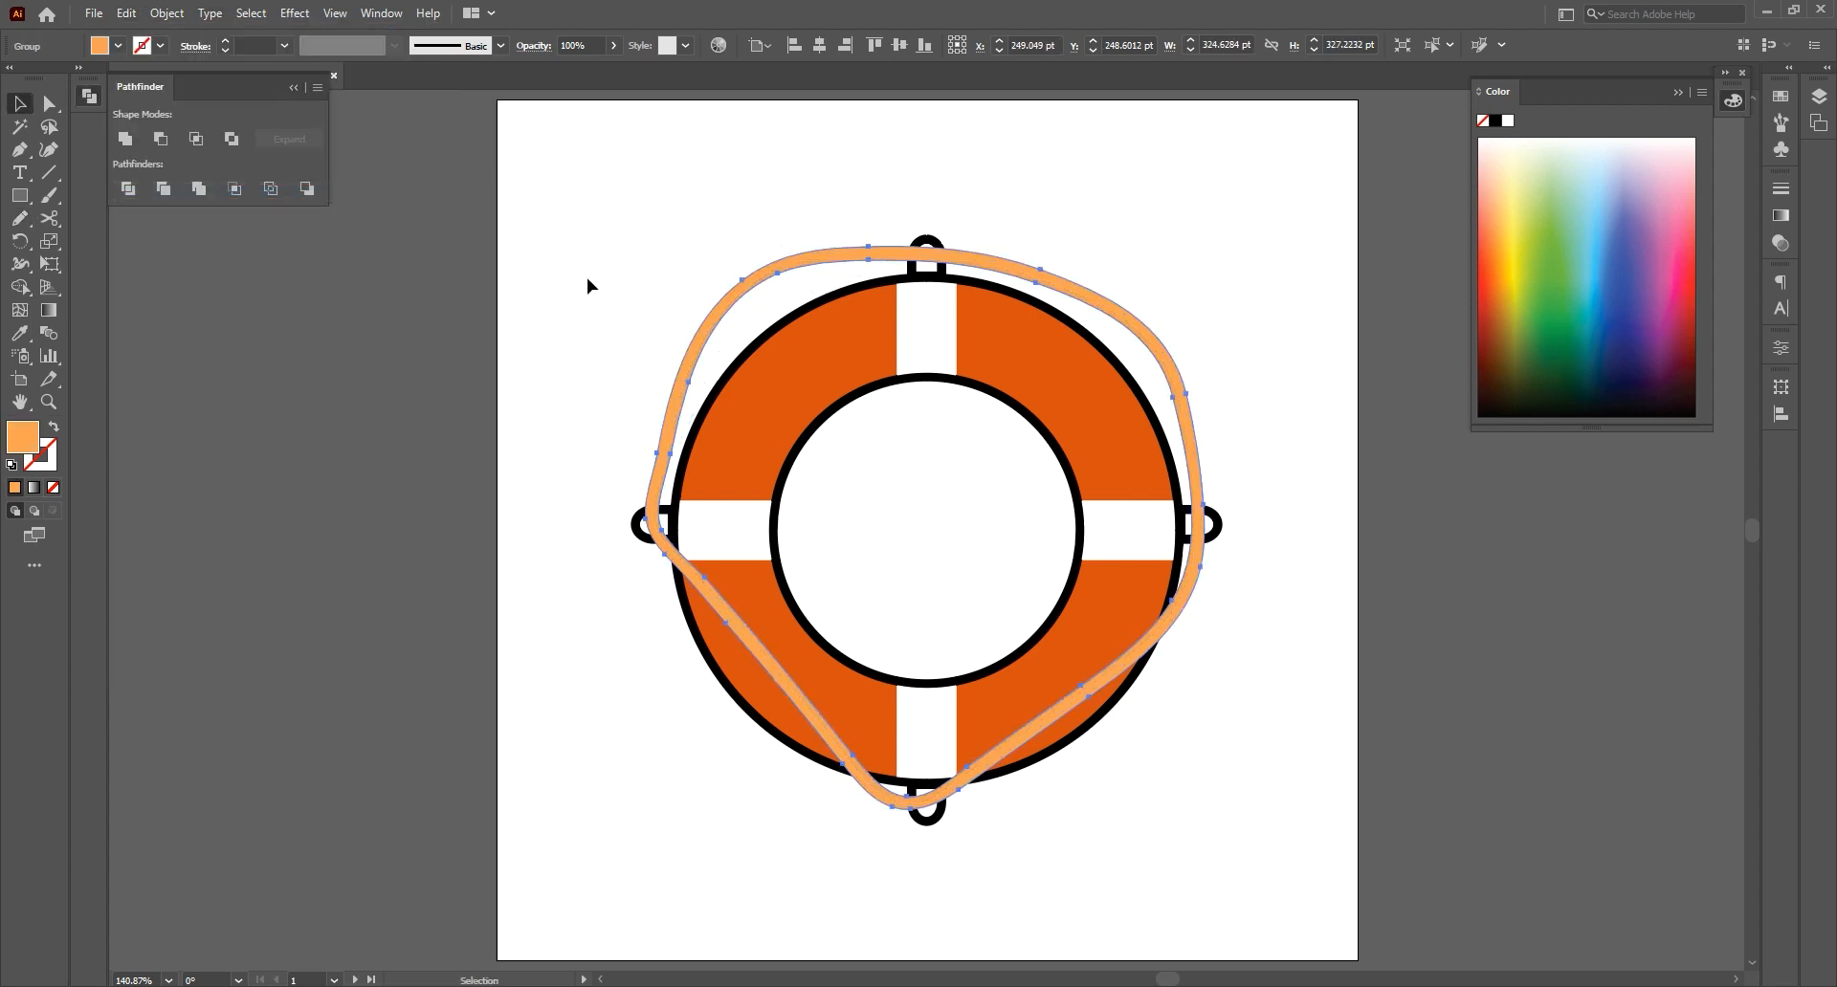
Intersect the new rope duplicate with the freehand path to keep only its upper-left section
{"action": "left_click_drag", "start_coordinate": [666, 378], "coordinate": [667, 382]}
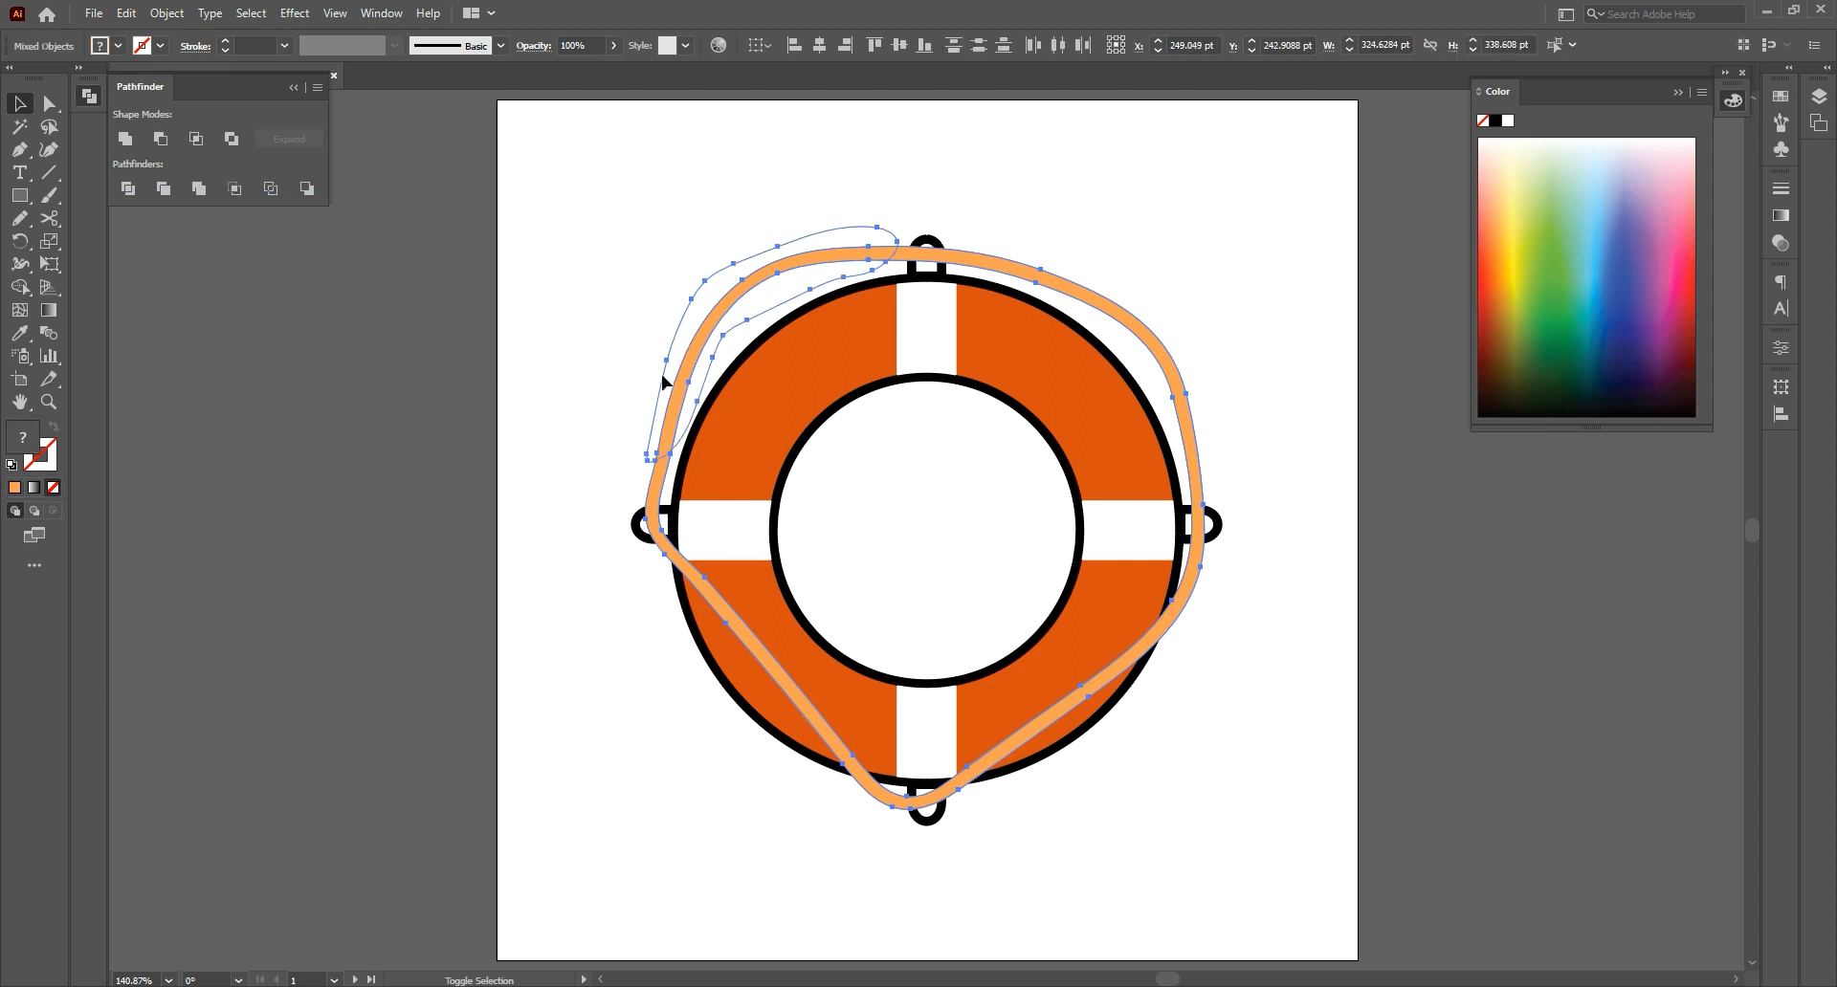
{"action": "left_click", "coordinate": [197, 140]}
{"action": "left_click", "coordinate": [666, 329]}
{"action": "left_click", "coordinate": [685, 330]}
Fill the isolated upper-left rope section with white and set its opacity to 20%
{"action": "double_click", "coordinate": [29, 437]}
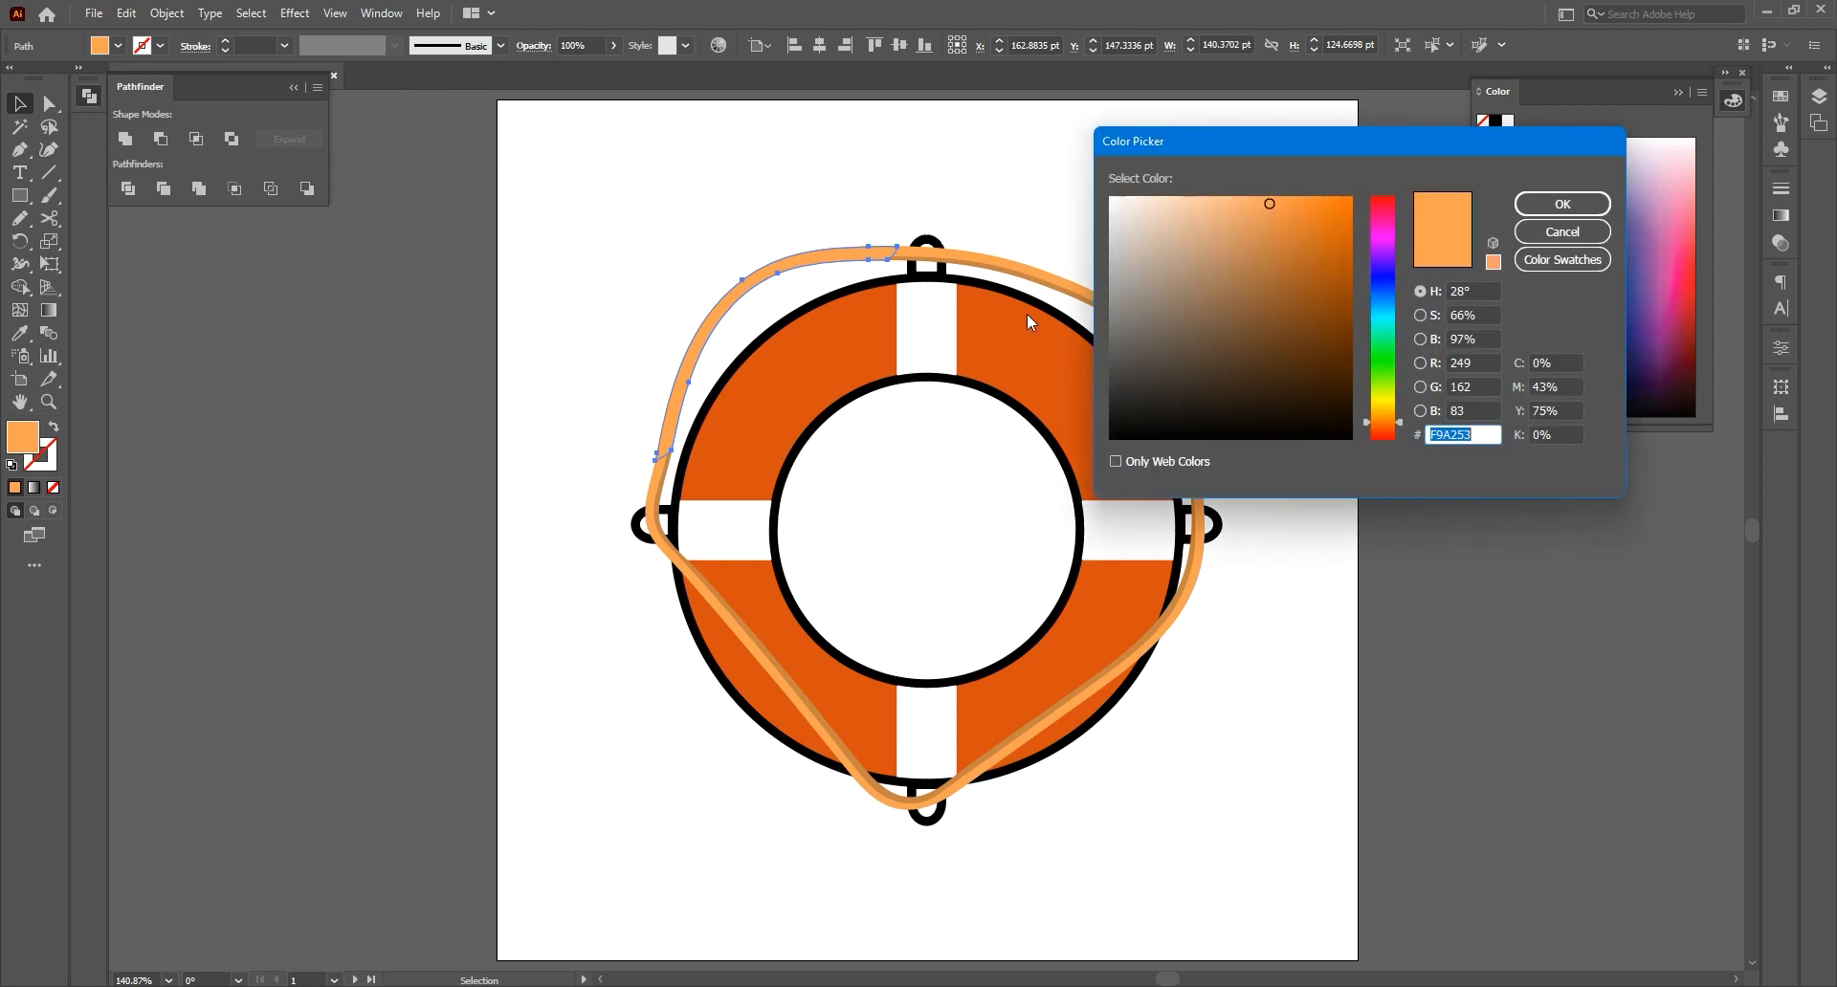
{"action": "left_click", "coordinate": [1110, 205]}
{"action": "left_click", "coordinate": [1561, 204]}
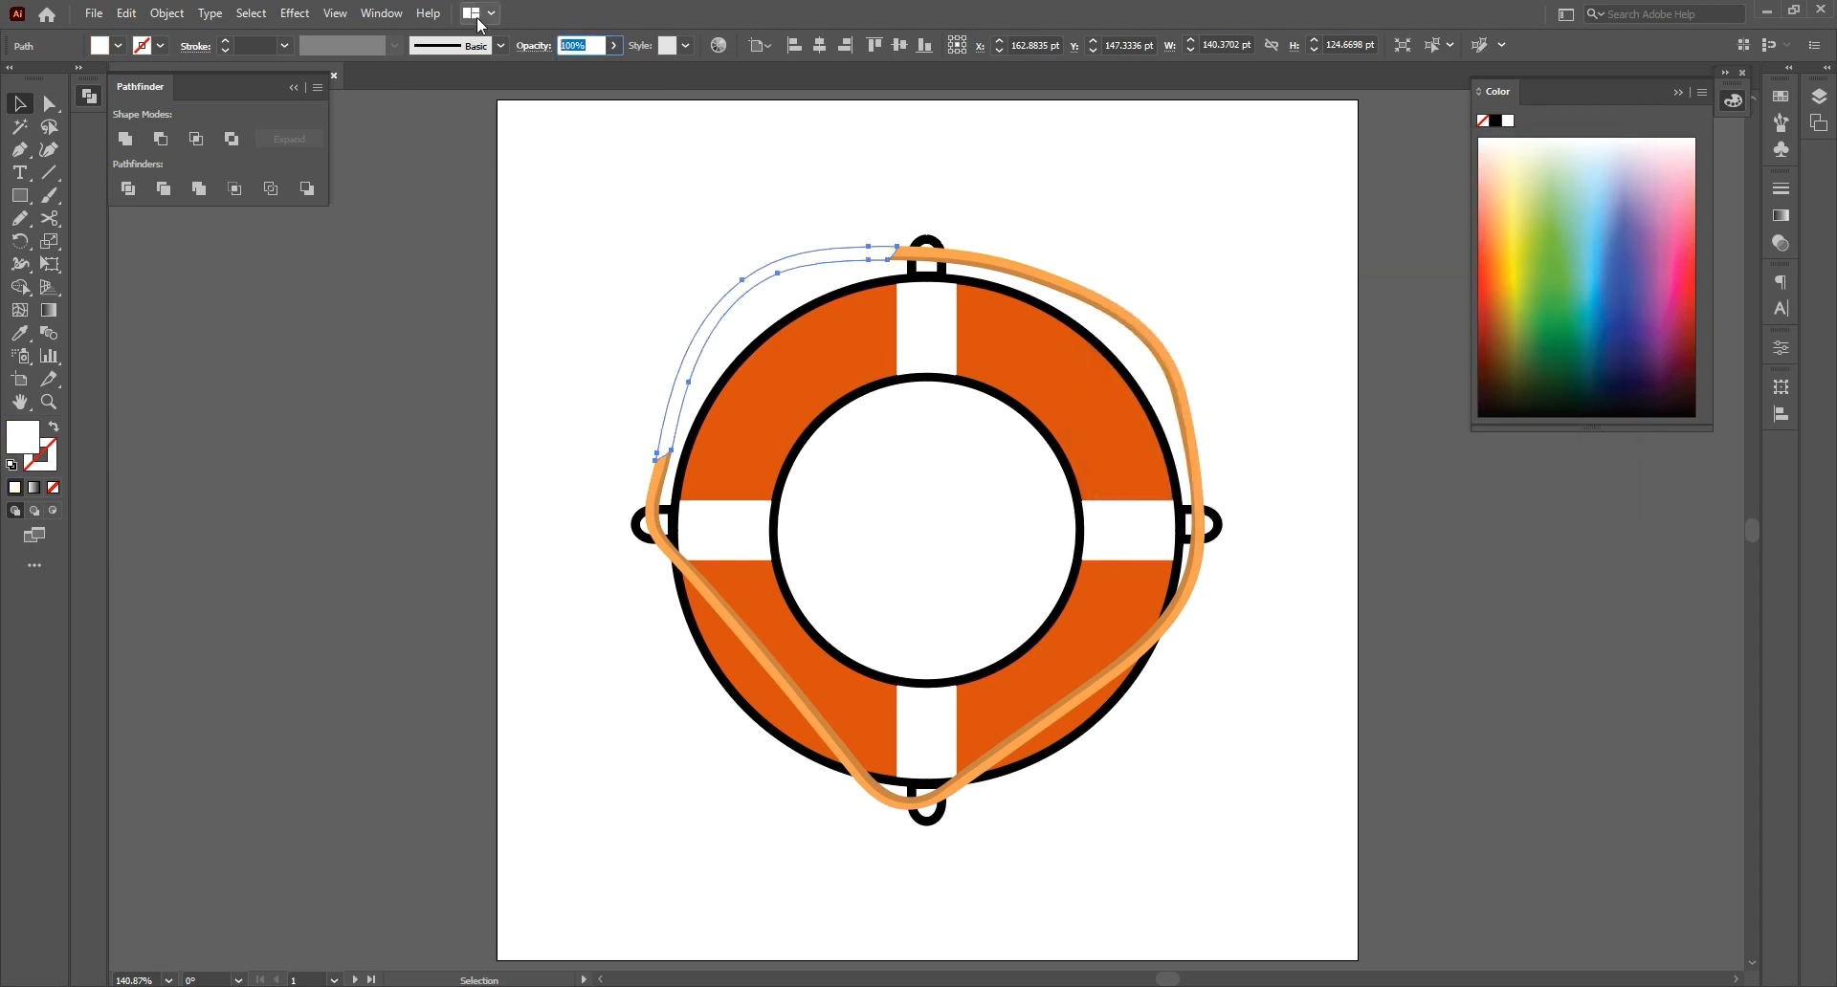
{"action": "type", "text": "20"}
{"action": "key", "text": "Return"}
Narrow the white rope highlight by moving the anchor points of its inner edge toward the rope's outer edge
{"action": "key", "text": "z"}
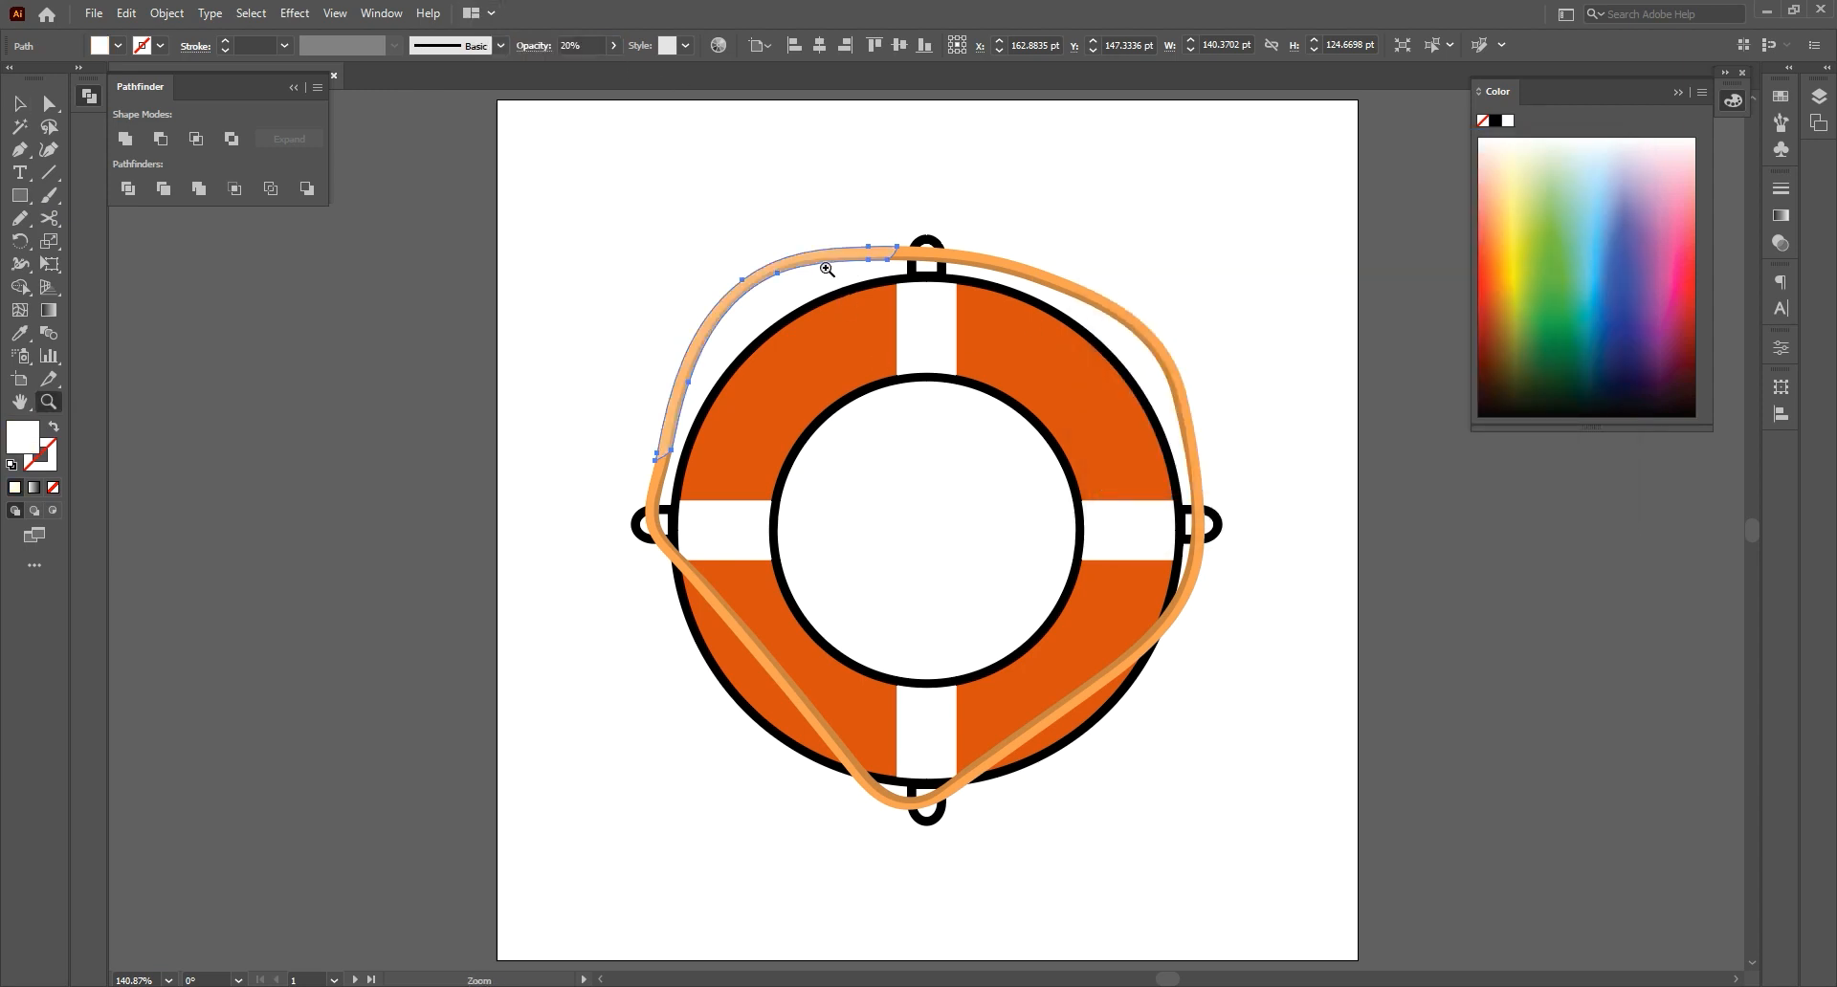
{"action": "left_click_drag", "start_coordinate": [822, 263], "coordinate": [1046, 525]}
{"action": "key", "text": "p"}
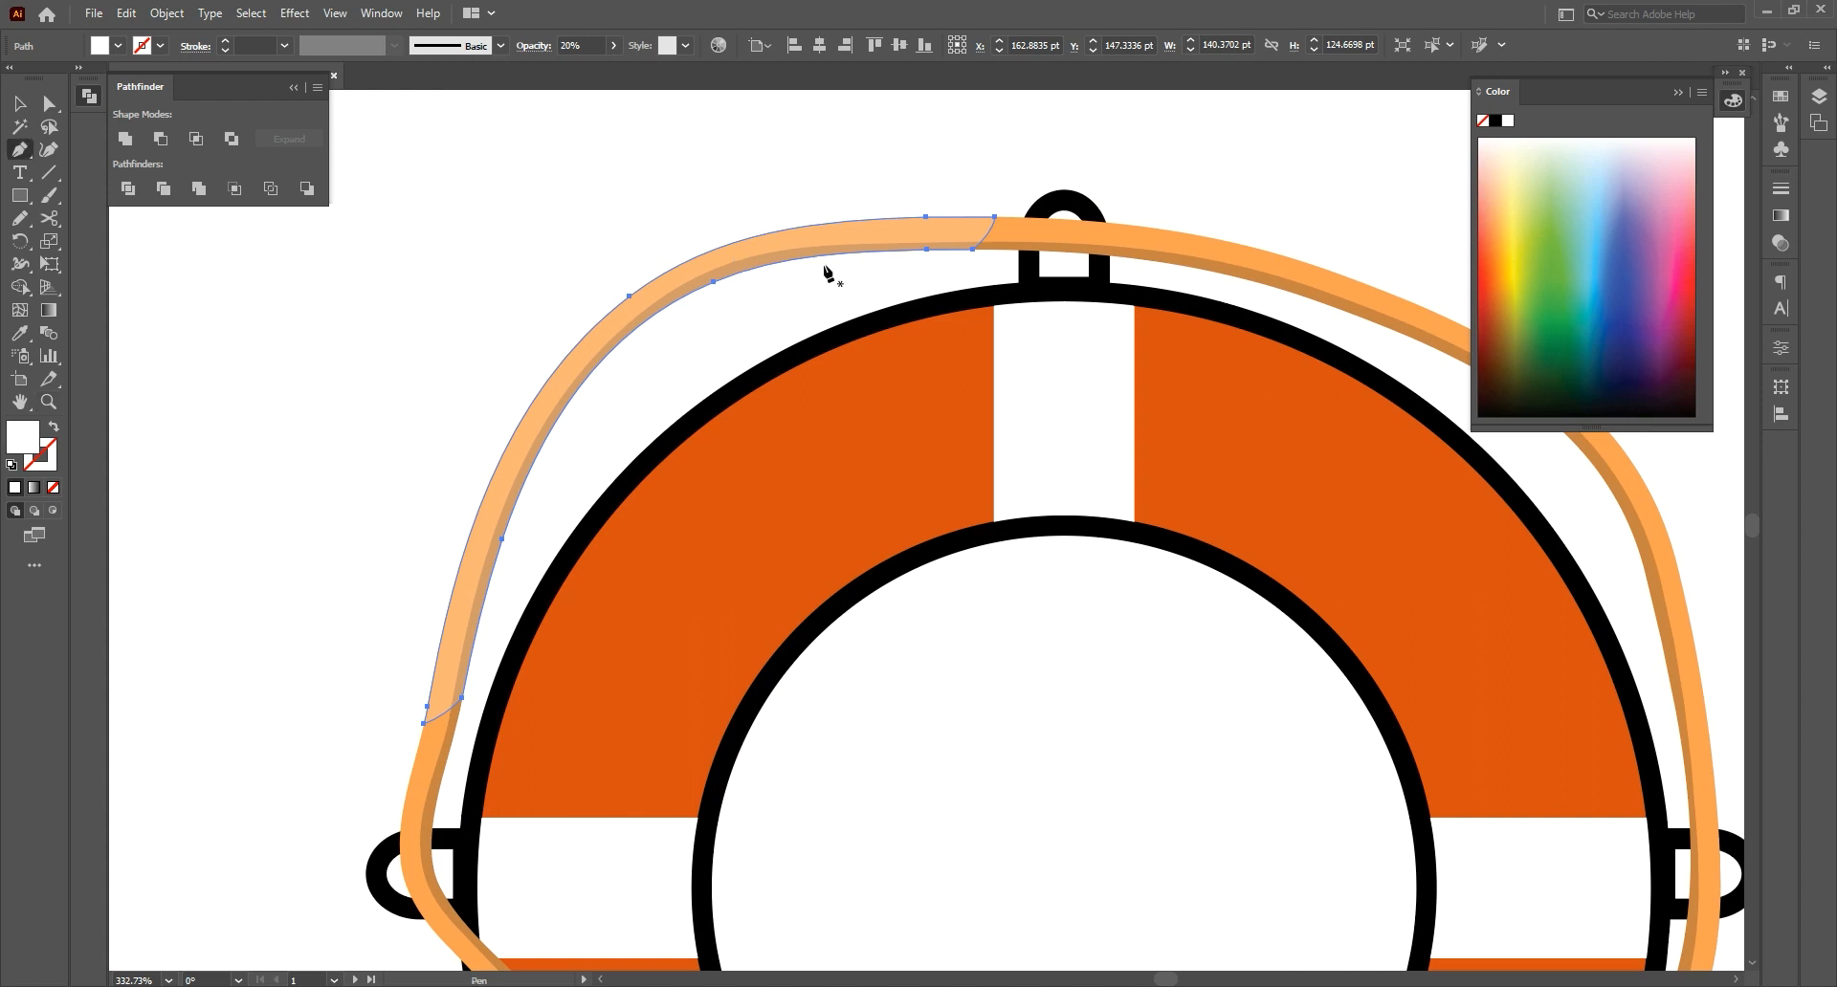
{"action": "left_click", "coordinate": [962, 254]}
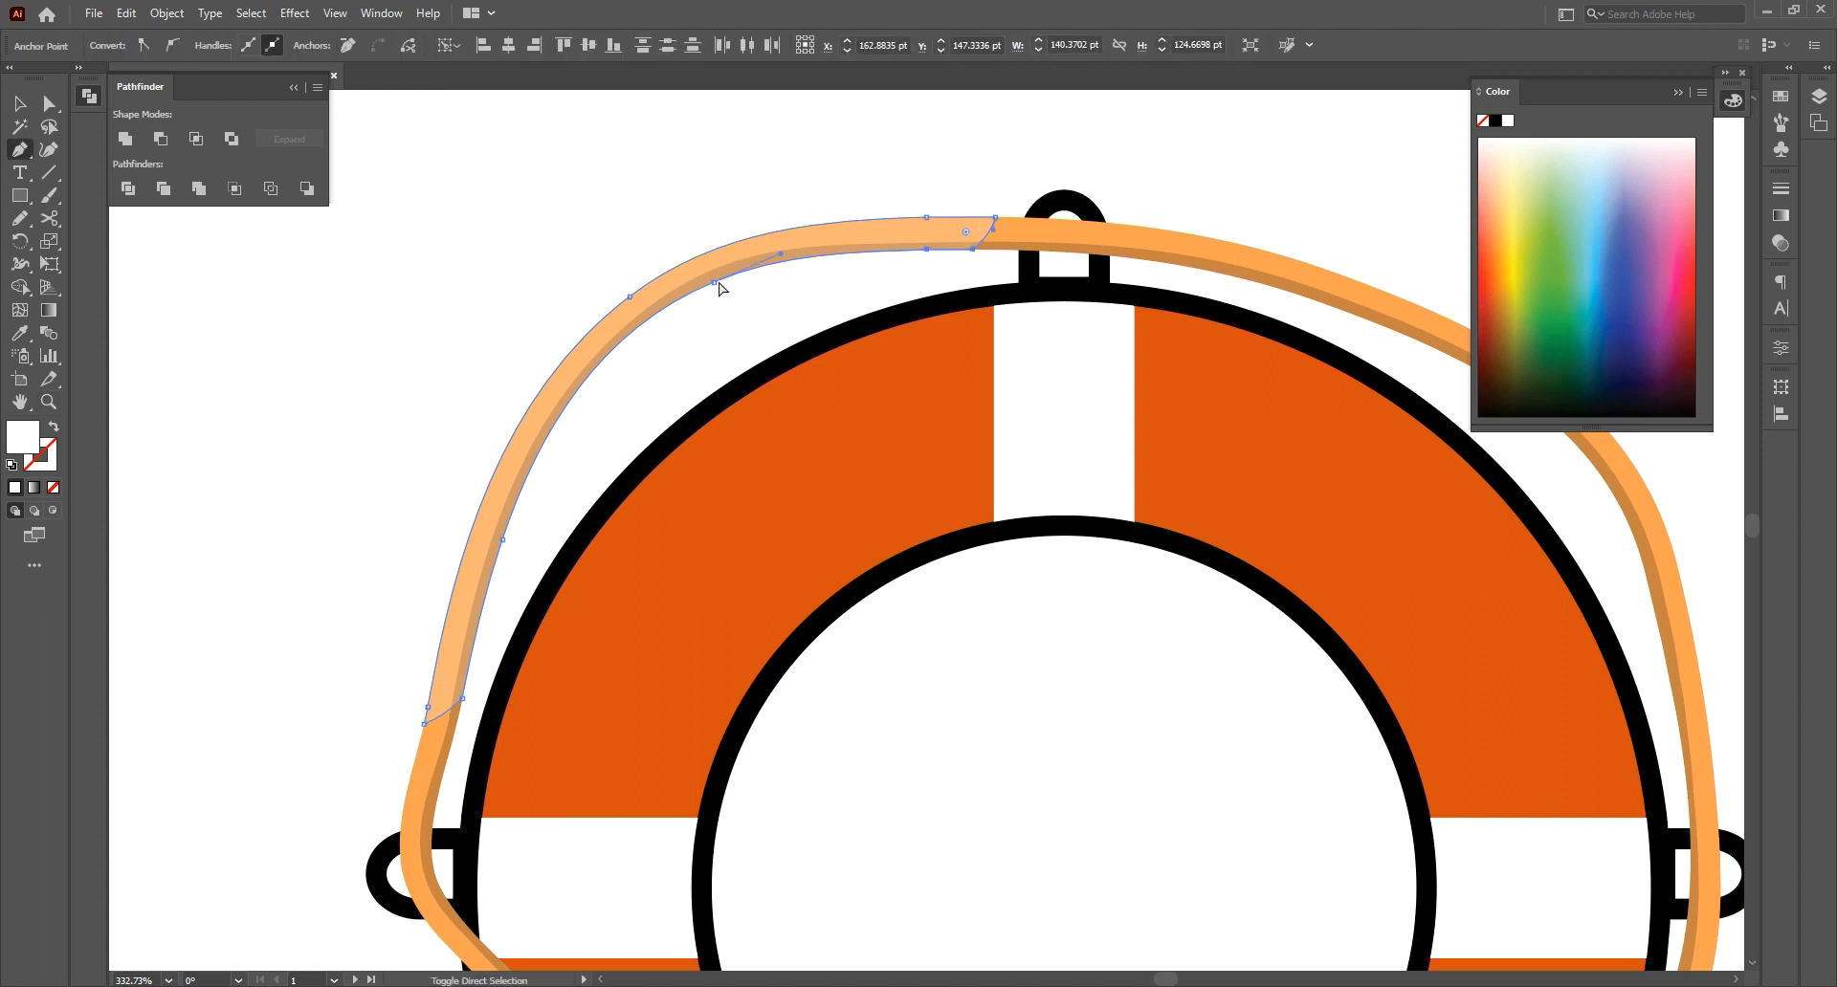
{"action": "left_click_drag", "start_coordinate": [719, 285], "coordinate": [717, 265]}
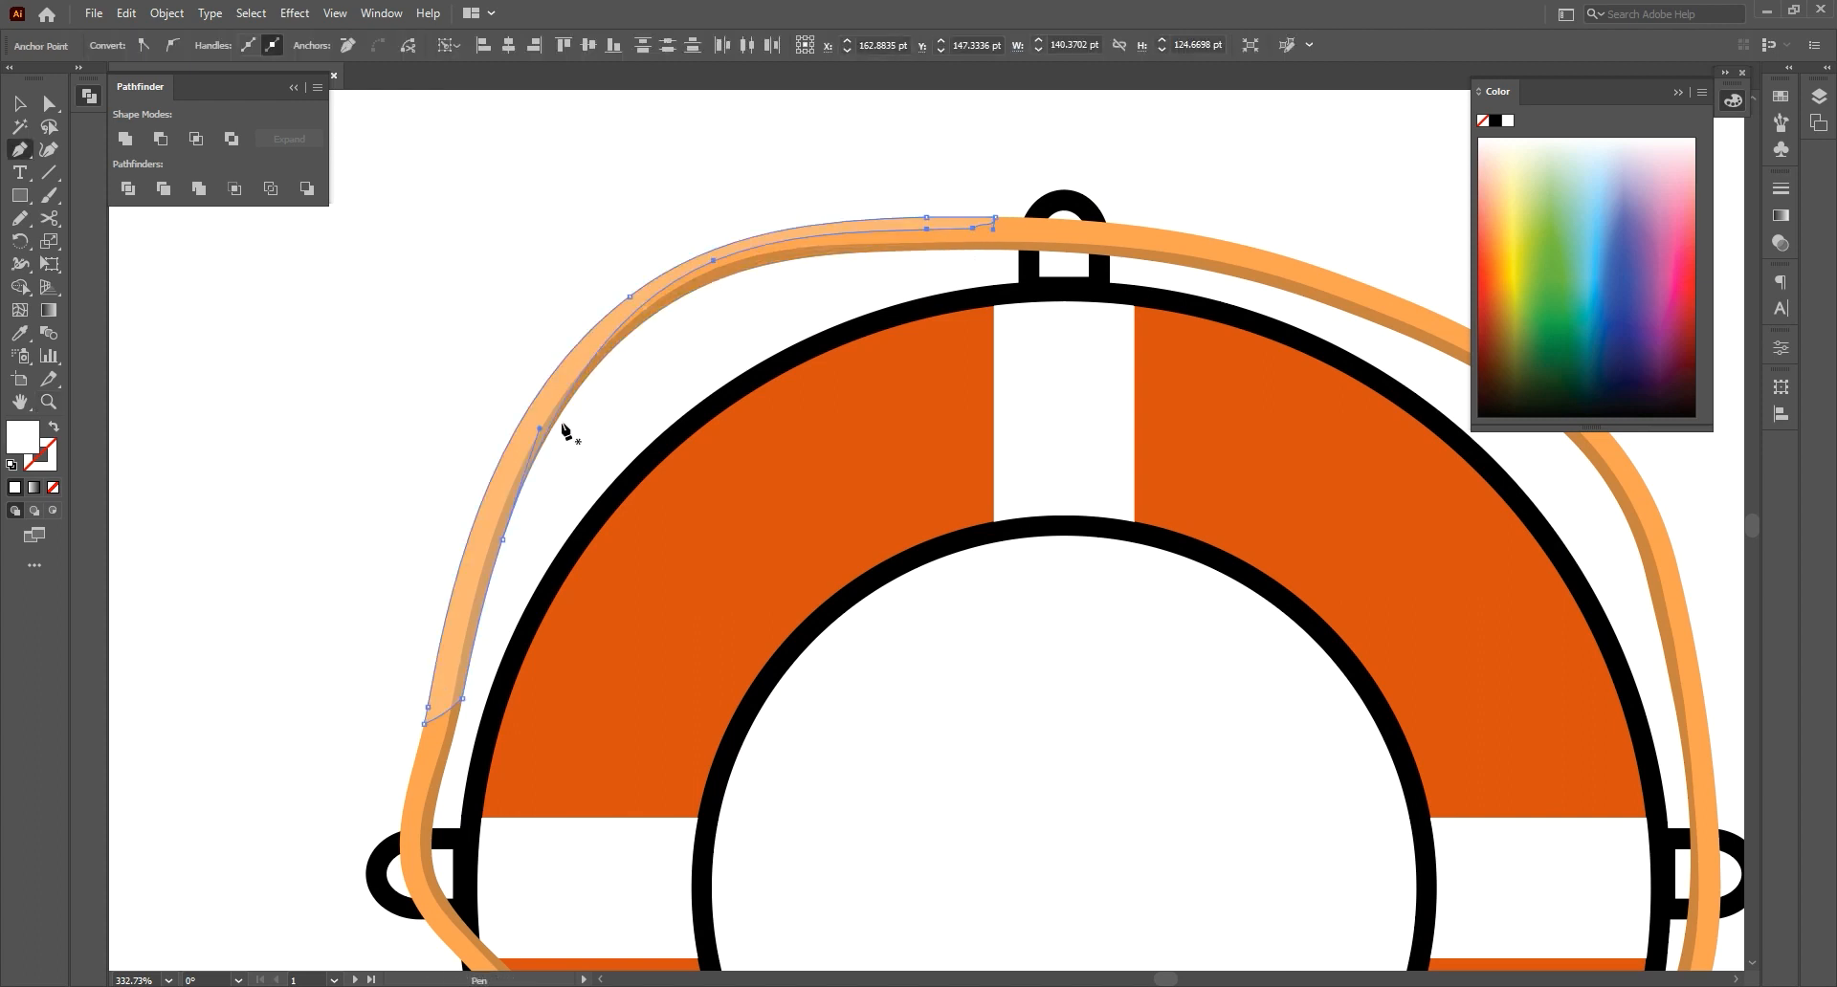
{"action": "left_click", "coordinate": [503, 540], "text": "ctrl"}
{"action": "left_click", "coordinate": [462, 700], "text": "ctrl+shift"}
{"action": "left_click_drag", "start_coordinate": [460, 705], "coordinate": [438, 690]}
{"action": "key", "text": "v"}
{"action": "left_click", "coordinate": [226, 348]}
{"action": "key", "text": "ctrl+0"}
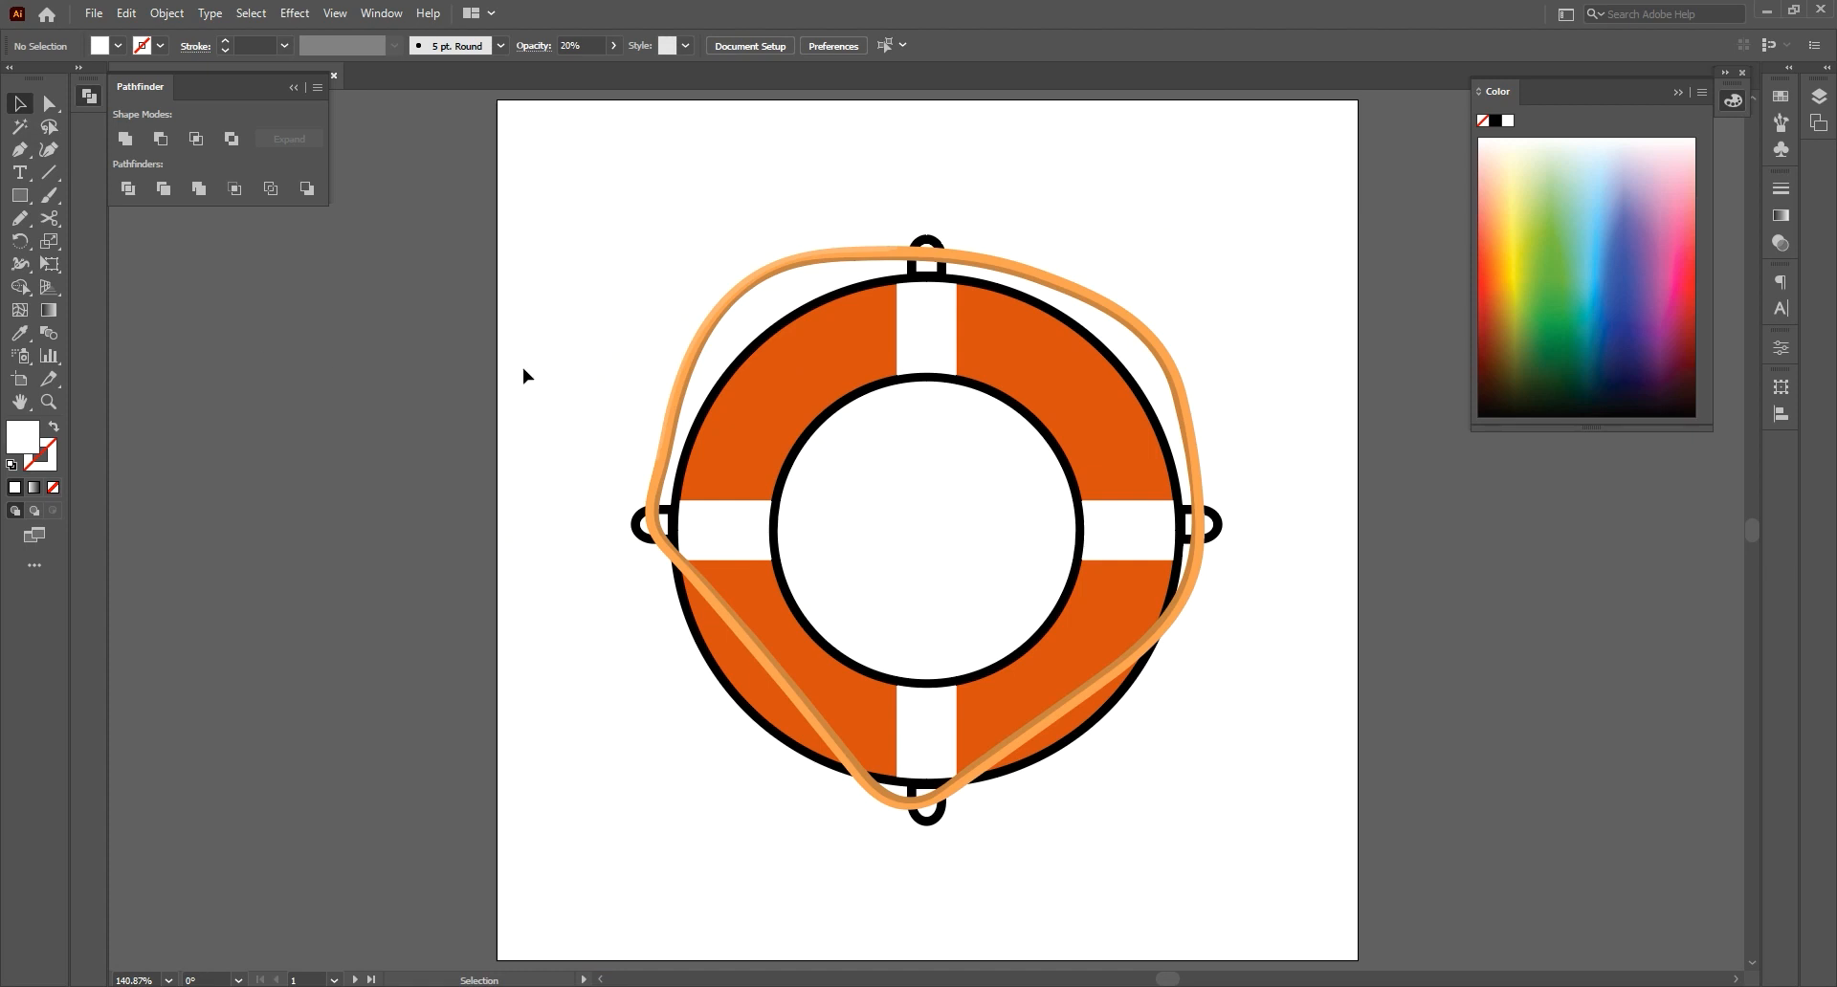
Draw a circle about 187 pt wide over the lifebuoy's centre hole and duplicate it offset toward the ring's lower-right
{"action": "left_click", "coordinate": [762, 385]}
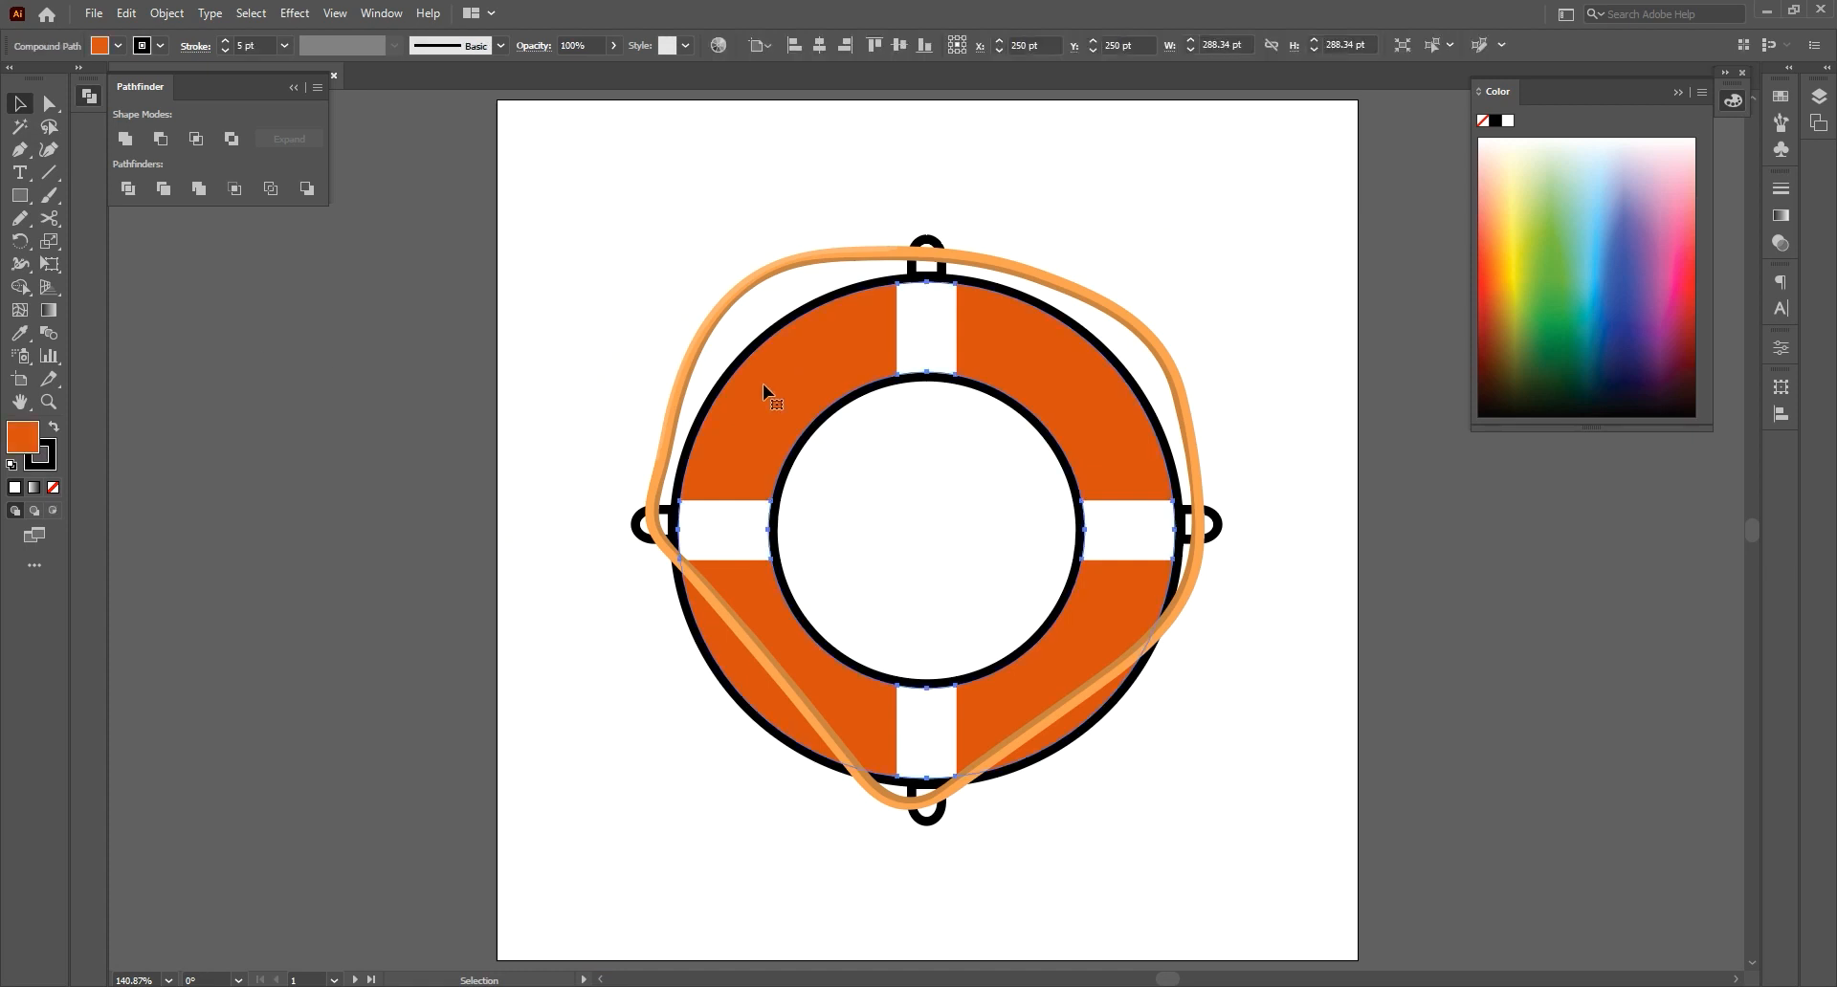
{"action": "left_click_drag", "start_coordinate": [19, 199], "coordinate": [86, 241]}
{"action": "left_click_drag", "start_coordinate": [777, 368], "coordinate": [1096, 689]}
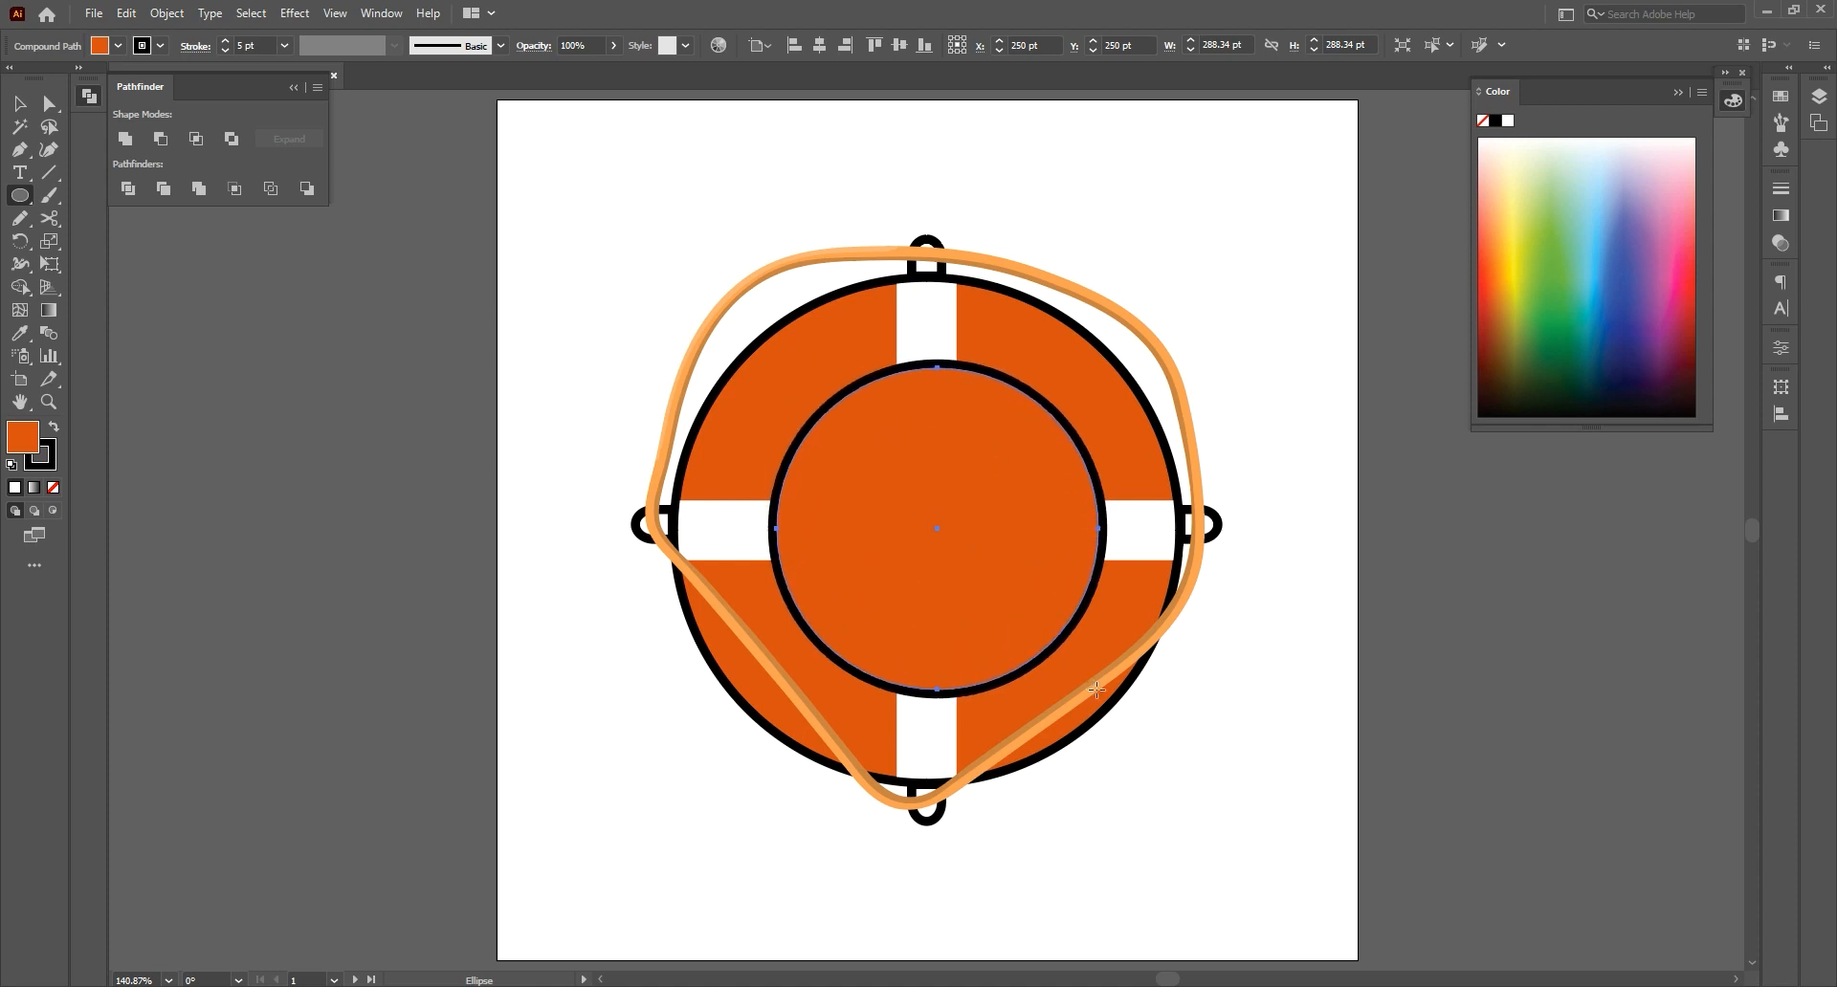
{"action": "key", "text": "v"}
{"action": "left_click_drag", "start_coordinate": [968, 469], "coordinate": [968, 514]}
{"action": "left_click", "coordinate": [901, 463], "text": "shift"}
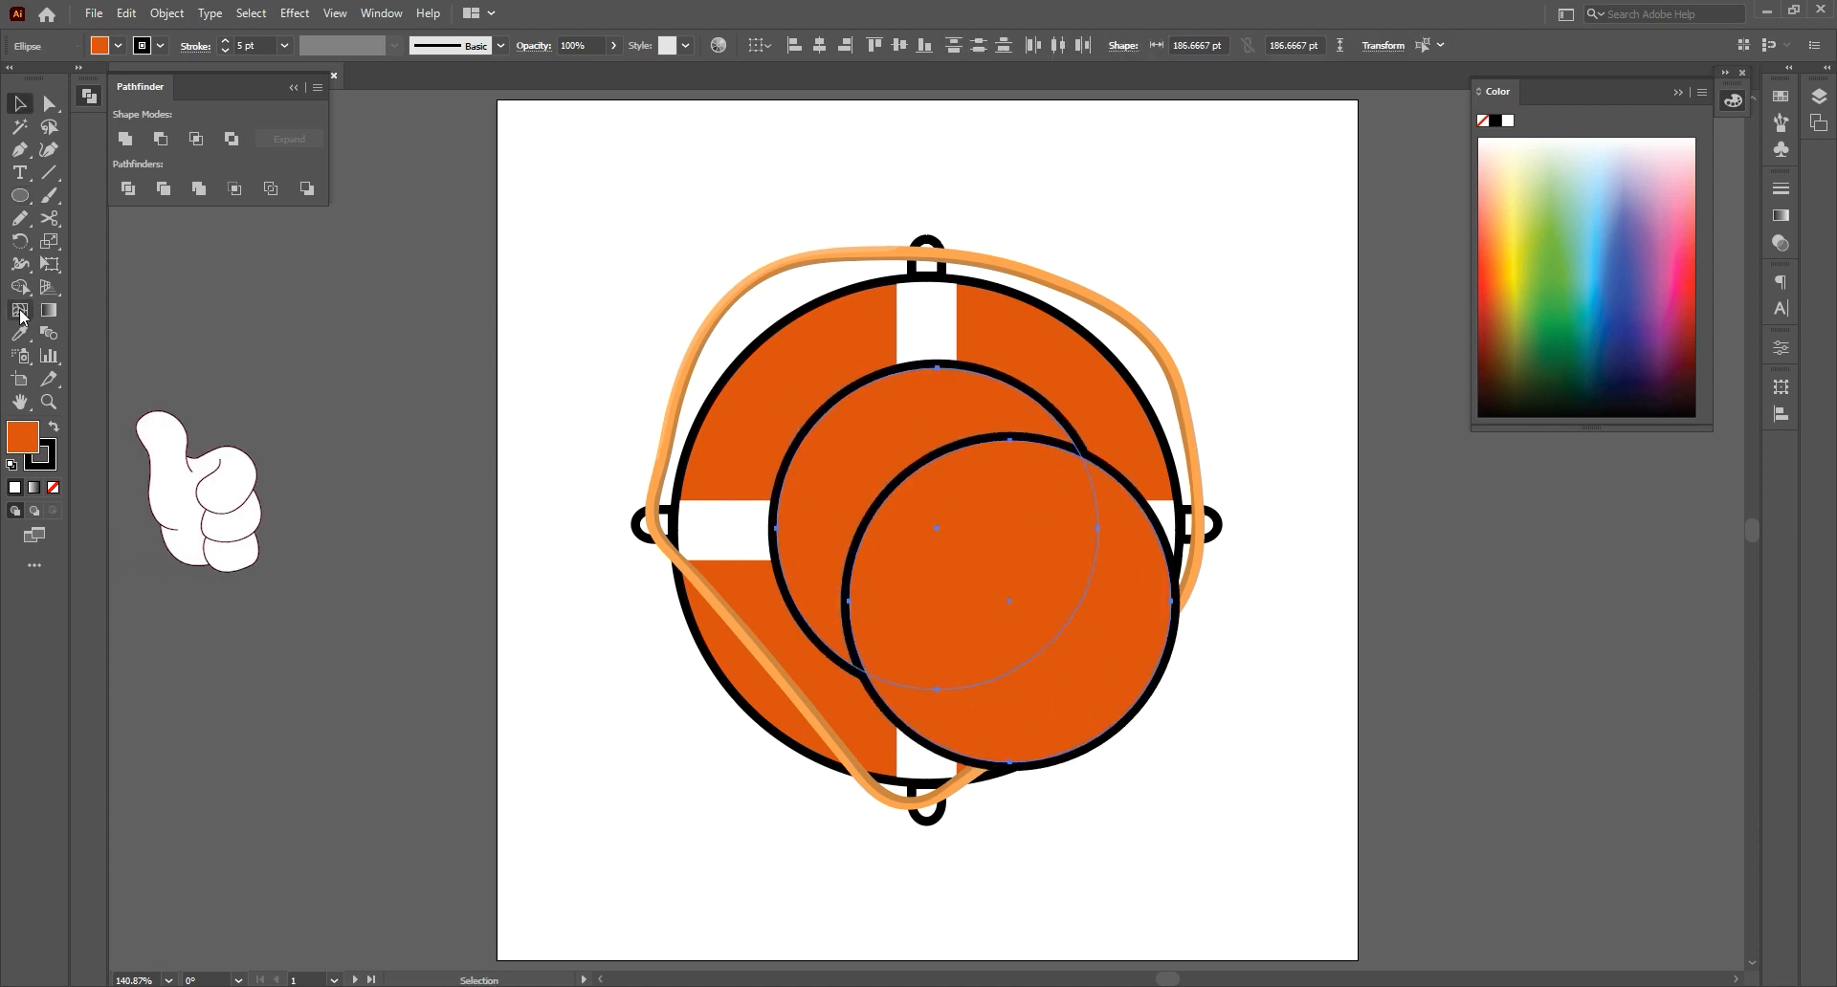
Cut the offset circle out of the first circle with the Shape Builder tool to keep only the crescent
{"action": "left_click", "coordinate": [21, 289]}
{"action": "left_click_drag", "start_coordinate": [996, 599], "coordinate": [1074, 669]}
{"action": "left_click", "coordinate": [1002, 497], "text": "alt"}
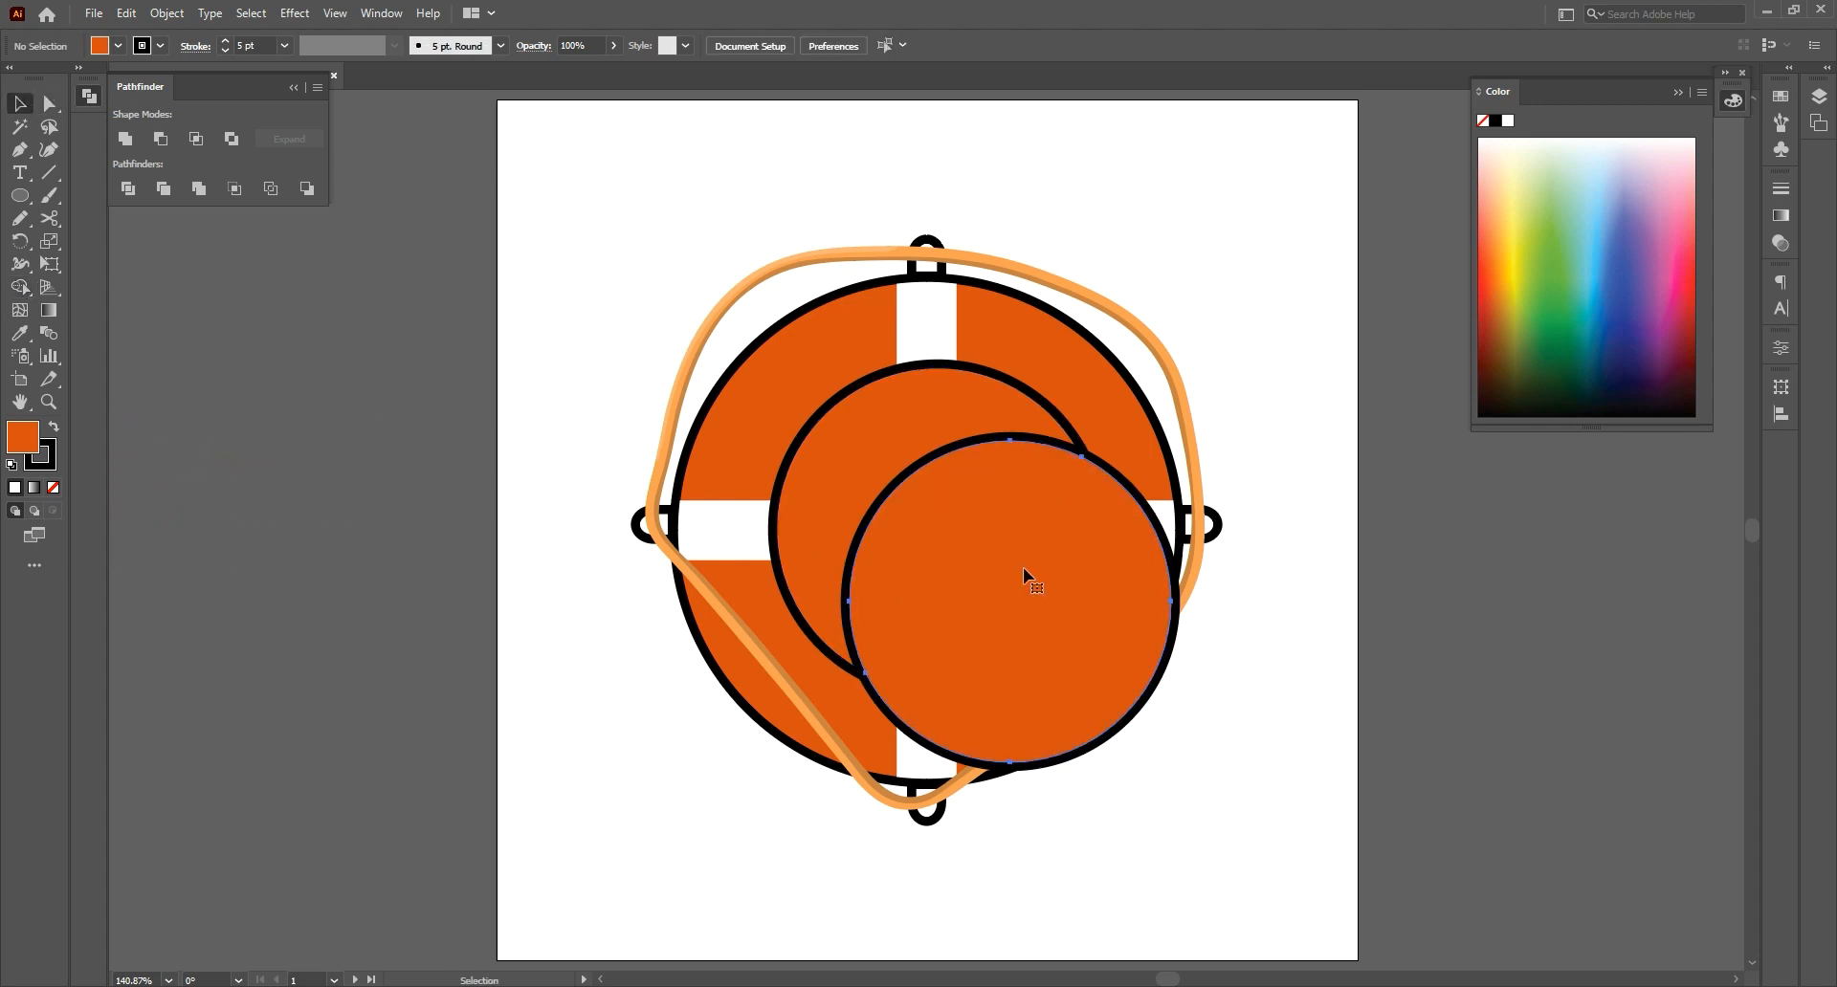
{"action": "key", "text": "v"}
{"action": "left_click", "coordinate": [933, 407]}
Fill the crescent with black and remove its stroke
{"action": "double_click", "coordinate": [24, 446]}
{"action": "left_click", "coordinate": [1114, 439]}
{"action": "left_click", "coordinate": [1535, 204]}
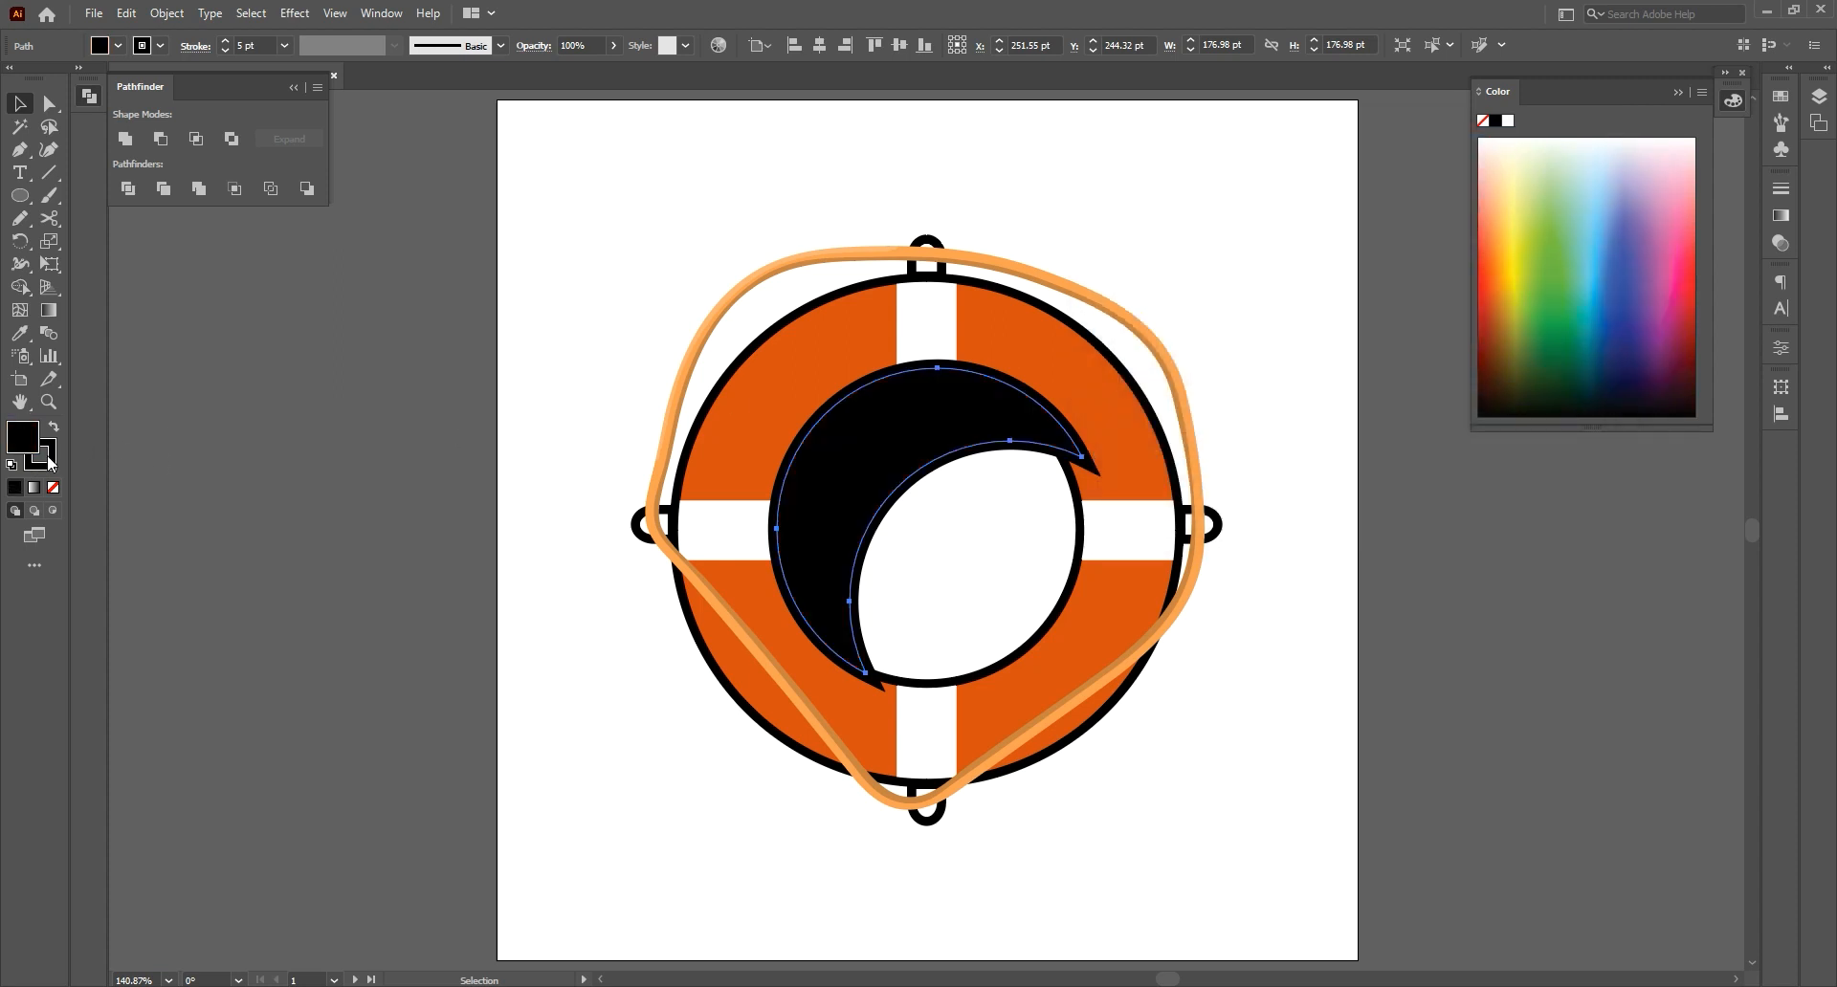
{"action": "left_click", "coordinate": [53, 488]}
{"action": "left_click", "coordinate": [26, 442]}
{"action": "left_click", "coordinate": [504, 409]}
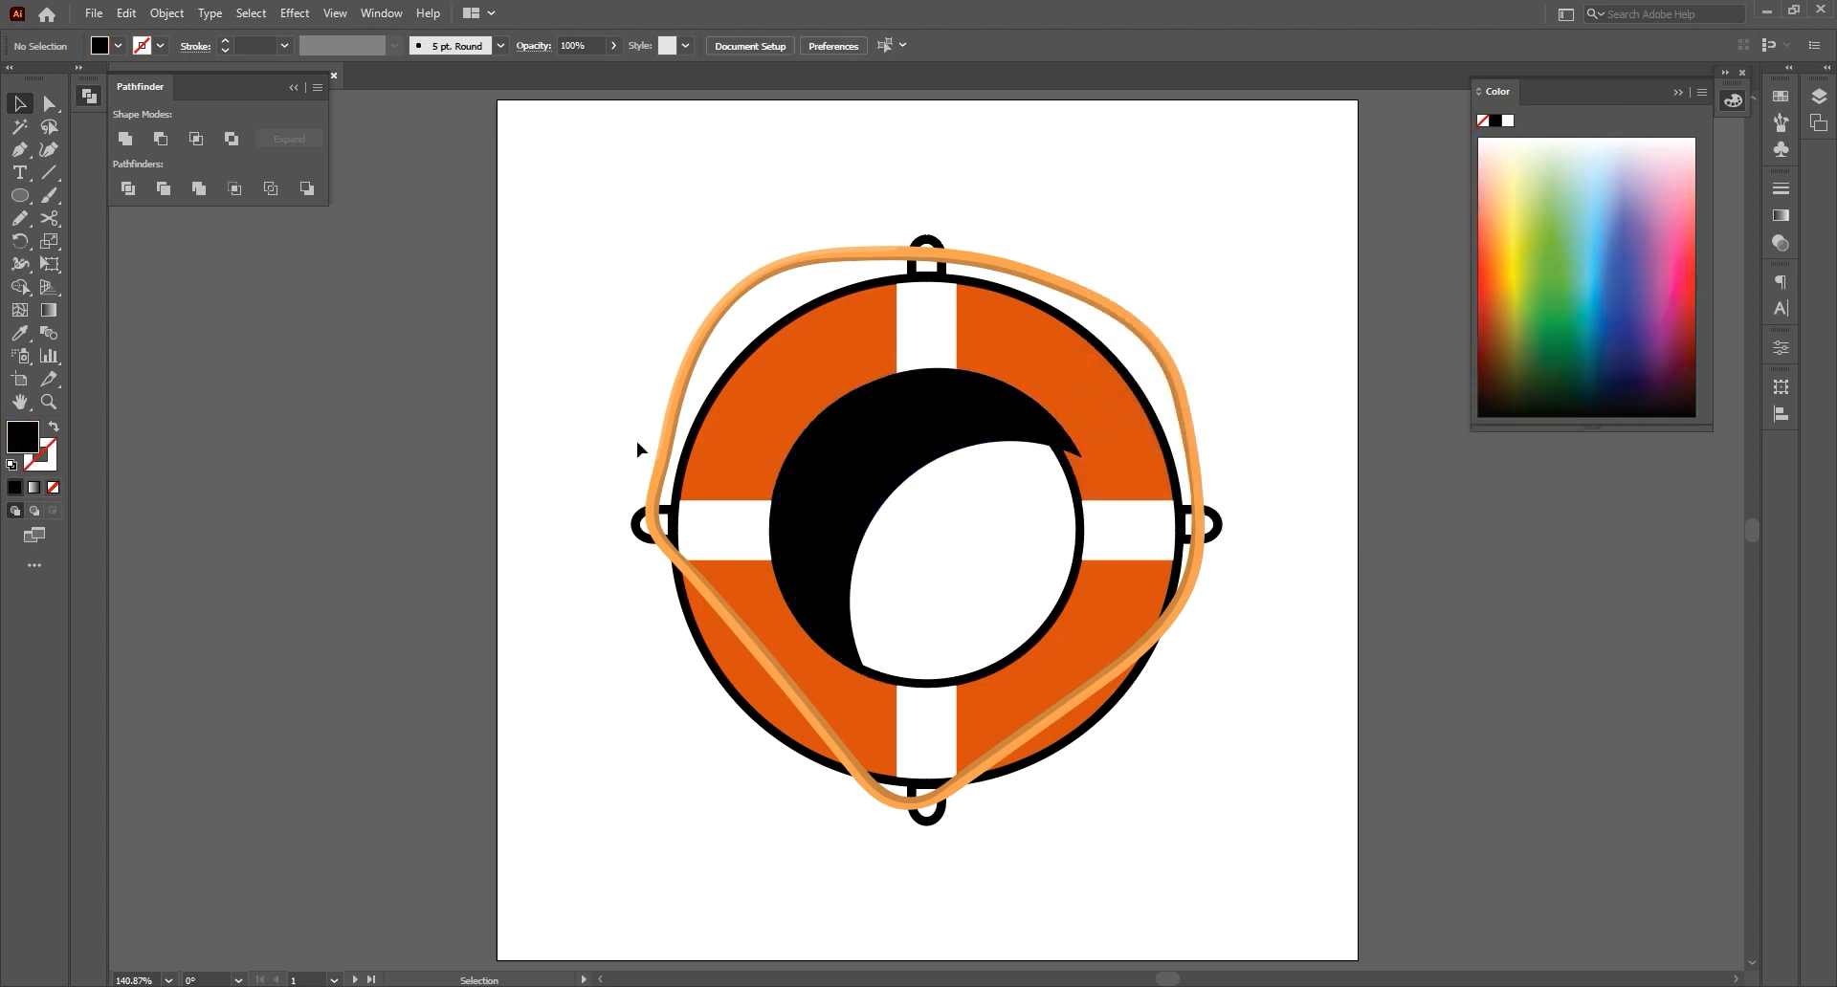
Narrow the crescent to about 167 pt with Free Transform and move it up and left over the ring's inner edge
{"action": "left_click", "coordinate": [903, 441]}
{"action": "key", "text": "e"}
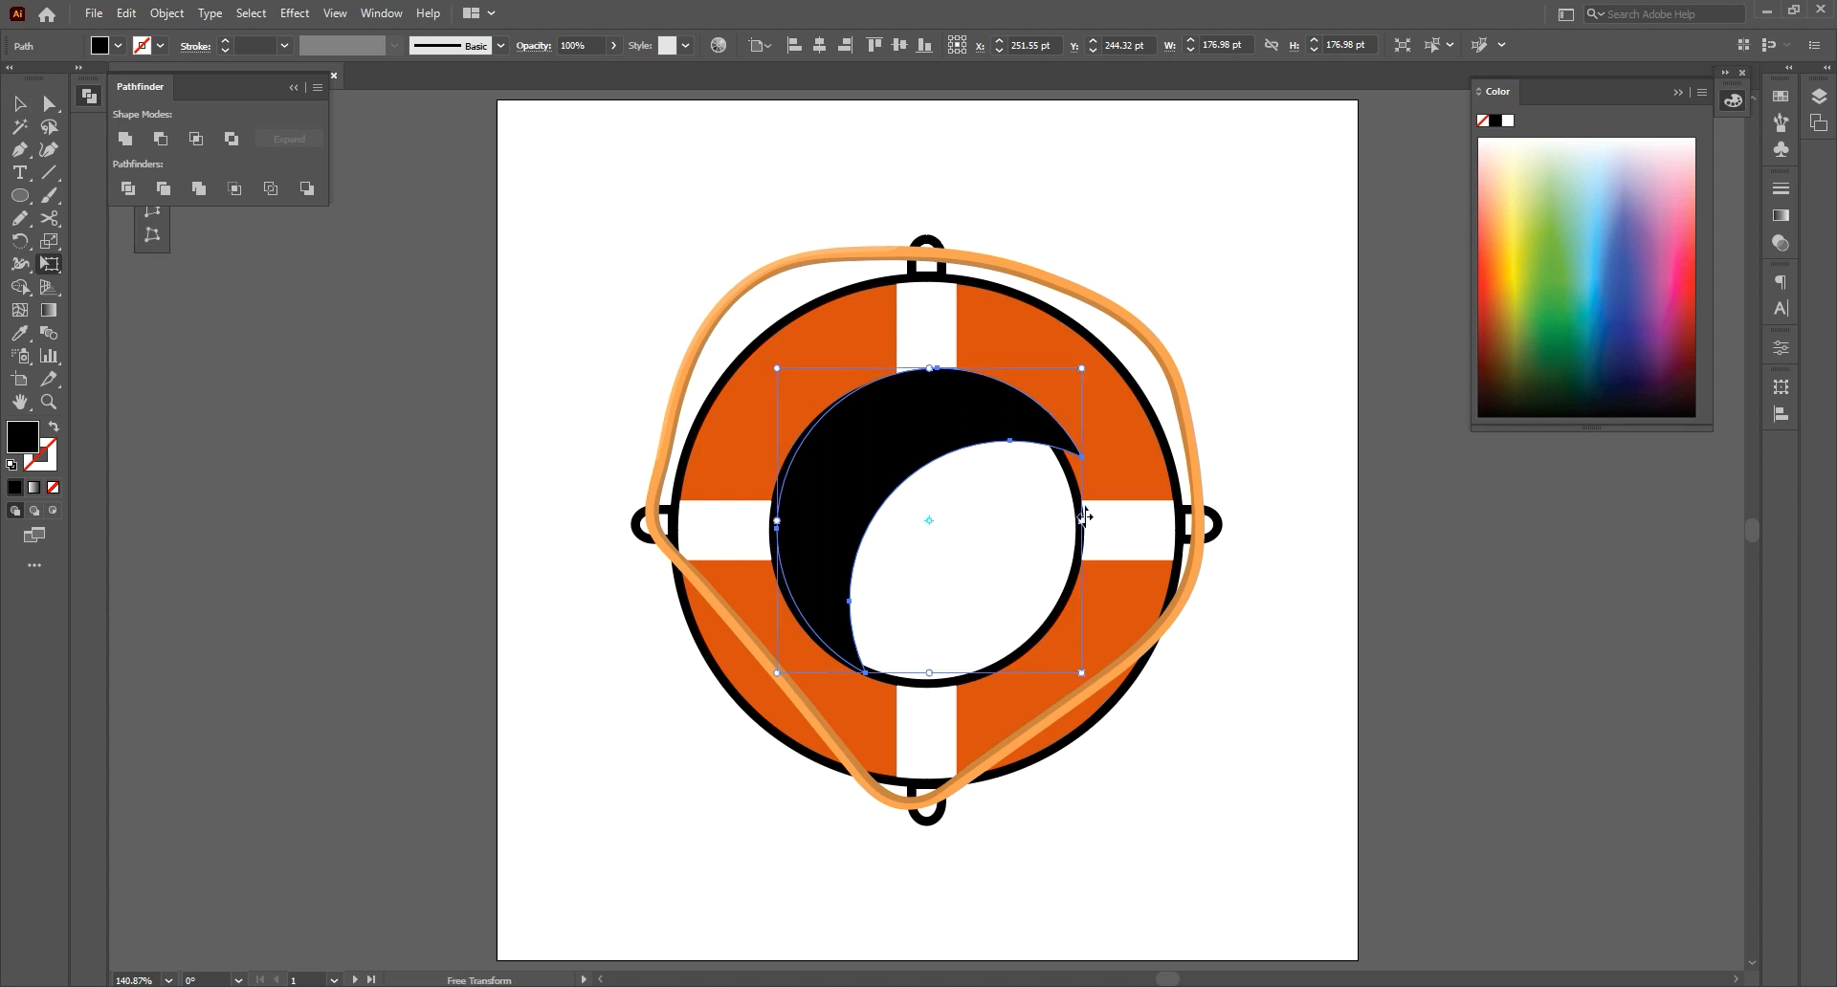
{"action": "left_click_drag", "start_coordinate": [1080, 518], "coordinate": [1065, 520]}
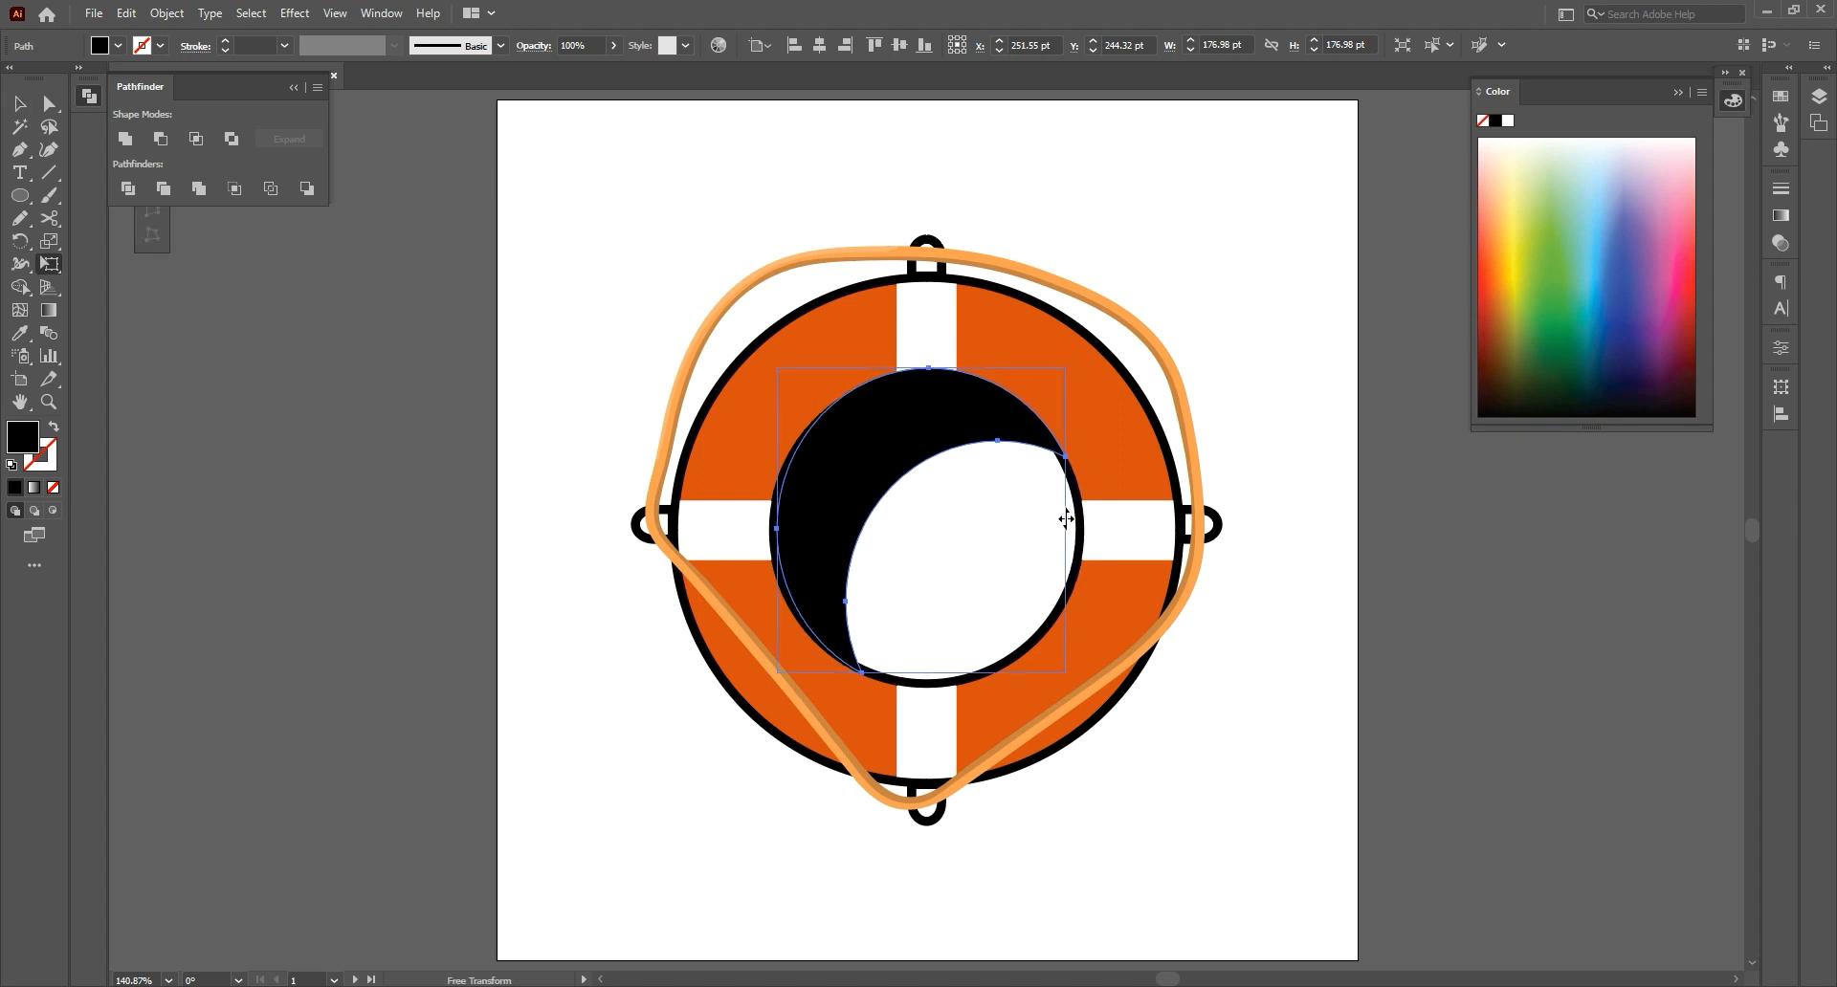
{"action": "mouse_move", "coordinate": [905, 427]}
{"action": "left_mouse_down"}
{"action": "mouse_move", "coordinate": [874, 390]}
{"action": "mouse_move", "coordinate": [885, 406]}
{"action": "left_mouse_up"}
Set the black crescent's opacity to 20%
{"action": "key", "text": "v"}
{"action": "left_click", "coordinate": [595, 44]}
{"action": "type", "text": "20"}
{"action": "key", "text": "Return"}
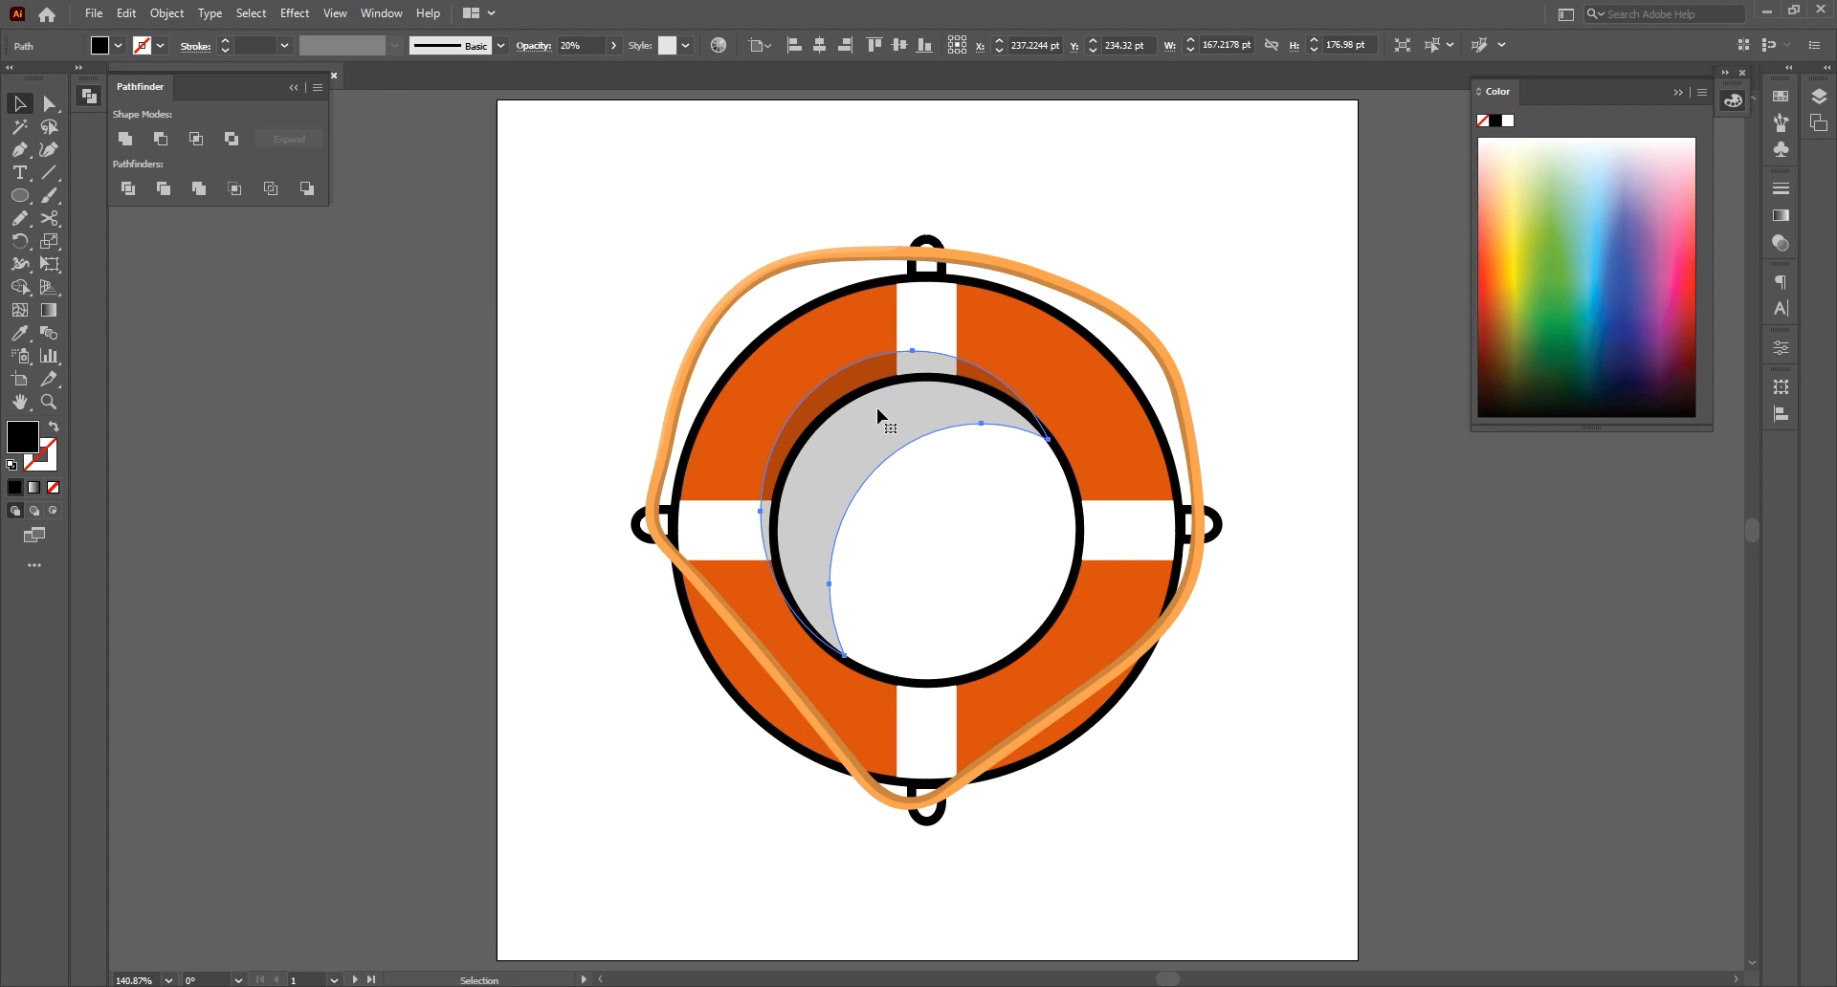
Widen the crescent shadow toward the left to about 175 pt and nudge it slightly upward
{"action": "key", "text": "e"}
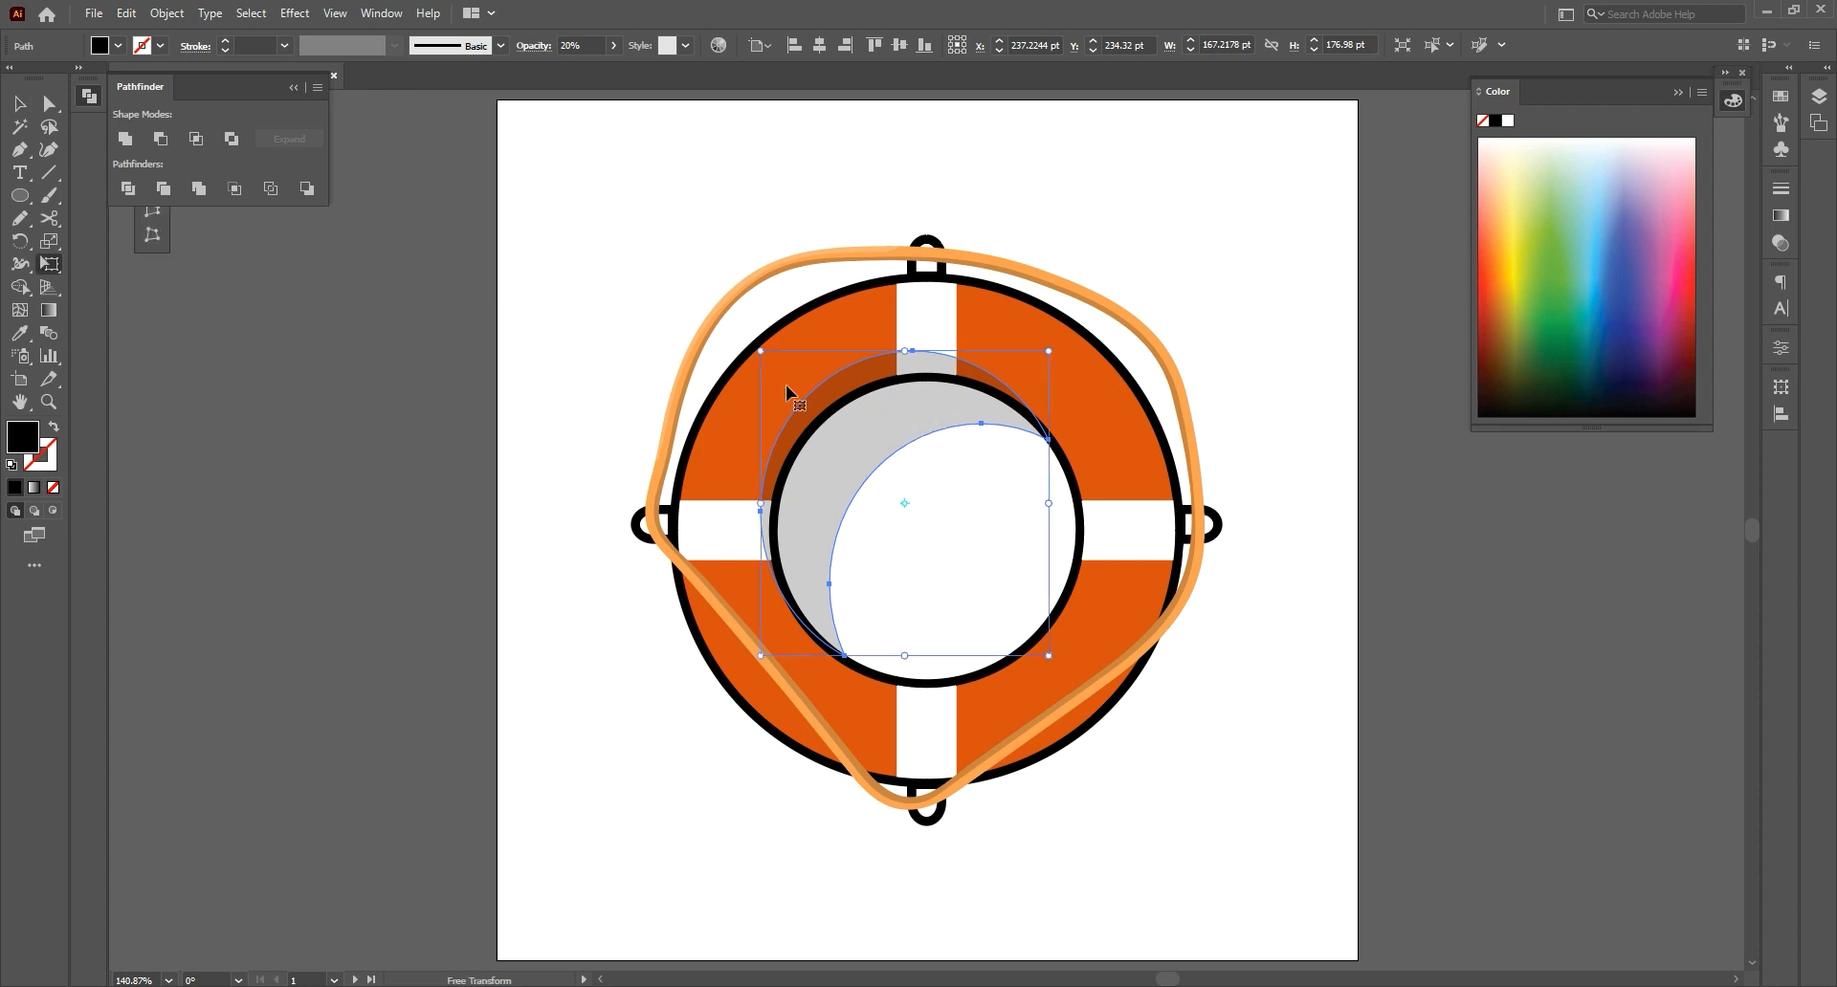
{"action": "left_click_drag", "start_coordinate": [757, 502], "coordinate": [744, 507]}
{"action": "key", "text": "v"}
{"action": "key", "text": "Up"}
{"action": "key", "text": "Up"}
{"action": "key", "text": "Up"}
{"action": "key", "text": "Up"}
Copy the crescent shadow, paste a duplicate in place and send it to the back
{"action": "left_click", "coordinate": [126, 13]}
{"action": "left_click", "coordinate": [163, 112]}
{"action": "left_click", "coordinate": [126, 13]}
{"action": "left_click", "coordinate": [188, 197]}
{"action": "right_click", "coordinate": [907, 398]}
{"action": "mouse_move", "coordinate": [1014, 758]}
{"action": "left_click", "coordinate": [1196, 820]}
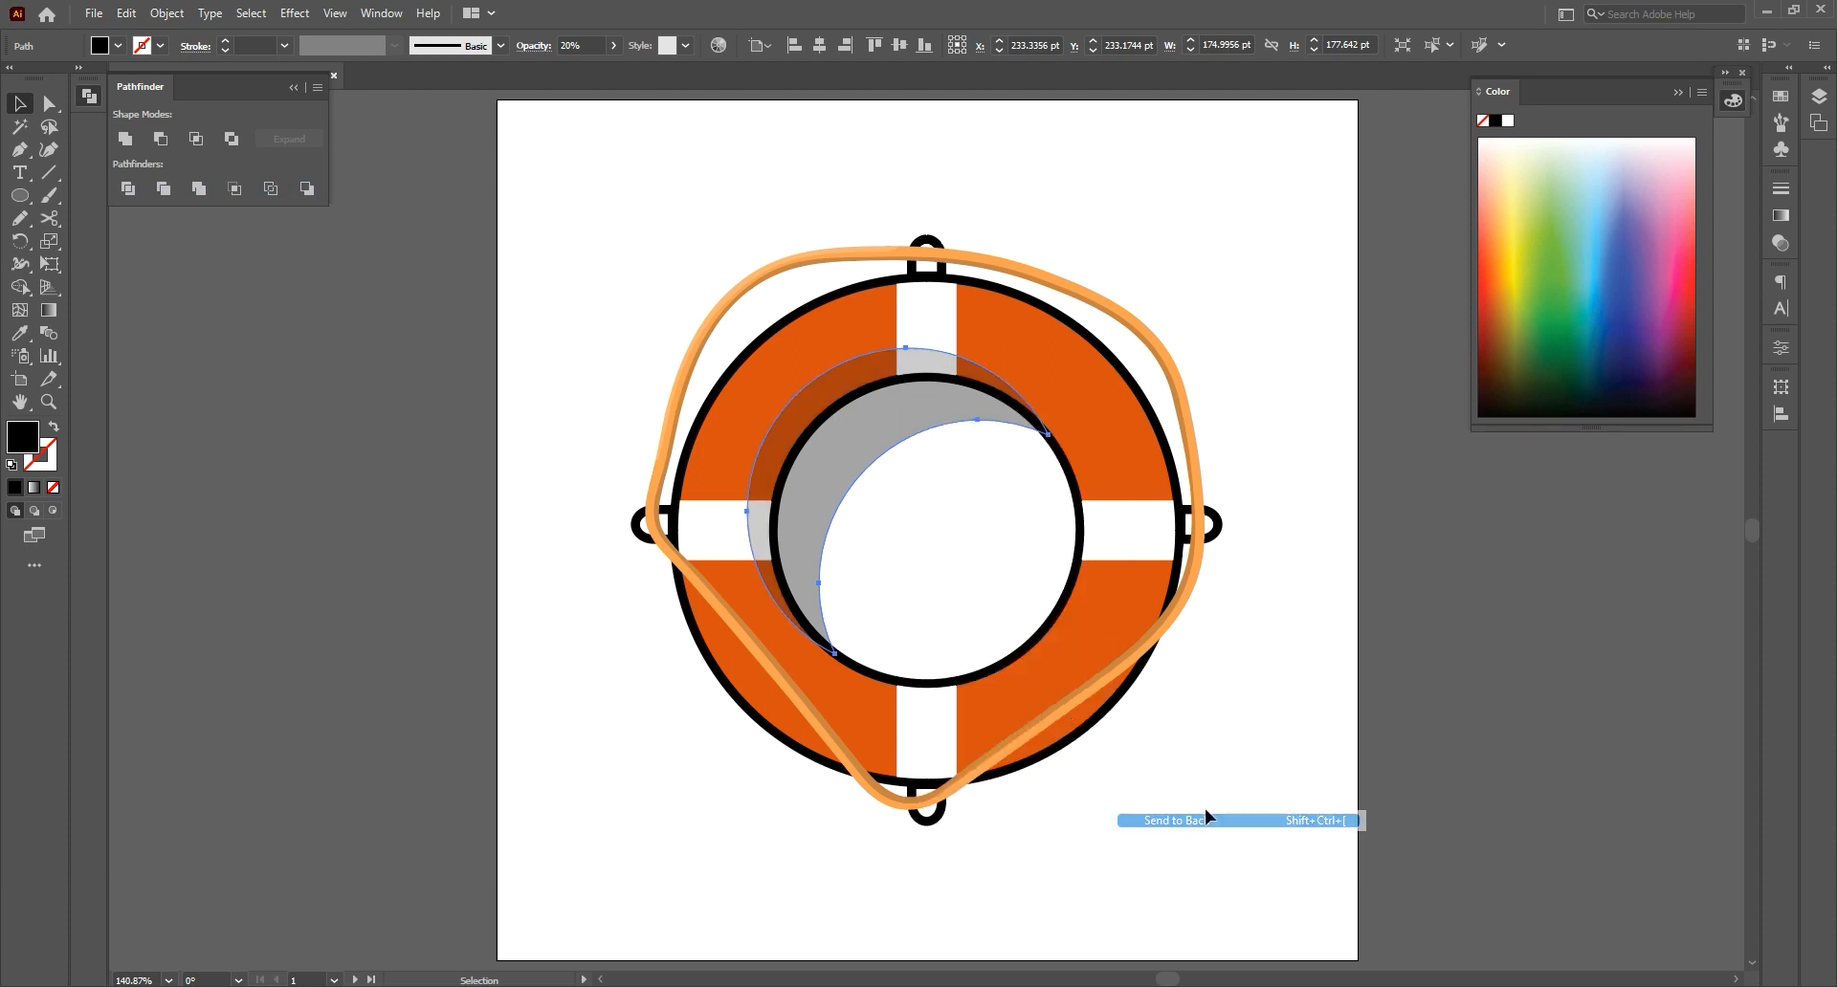
{"action": "left_click", "coordinate": [1248, 755]}
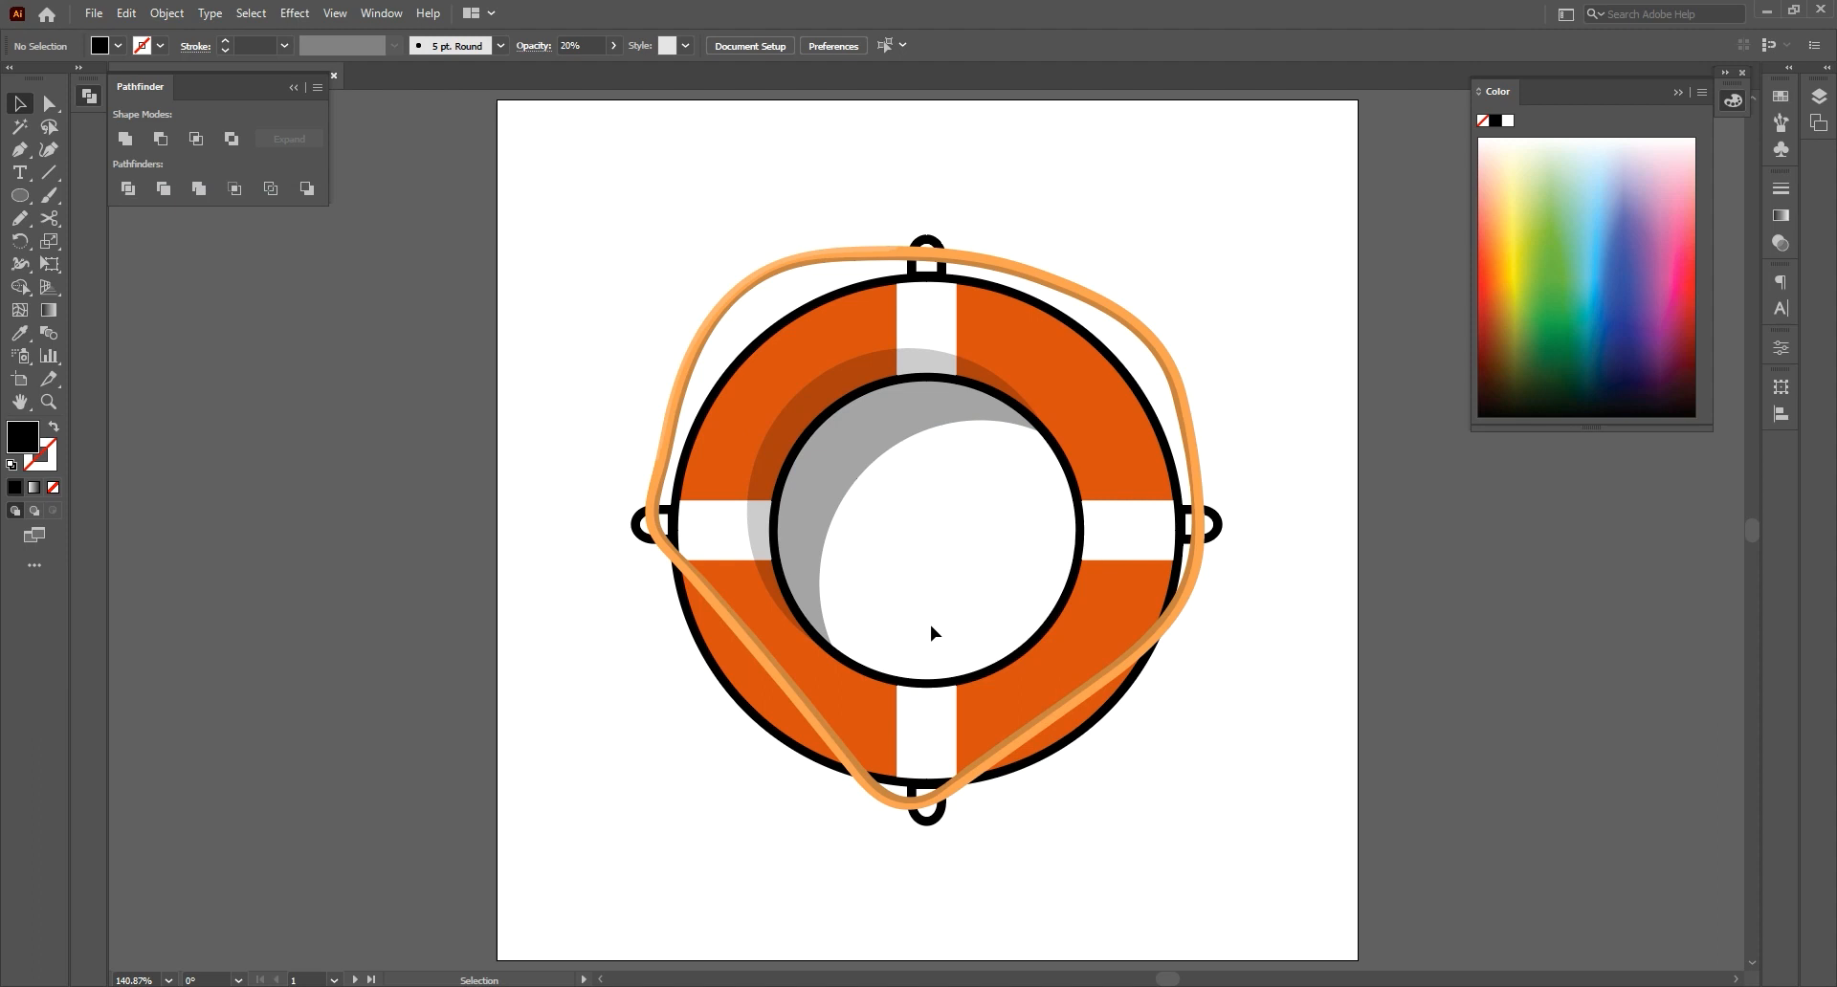
Draw a closed curved highlight about 117 × 131 pt along the ring's upper-left edge with the Pencil tool and fill it white
{"action": "left_click", "coordinate": [19, 219]}
{"action": "left_click_drag", "start_coordinate": [860, 304], "coordinate": [886, 304]}
{"action": "key", "text": "ctrl+z"}
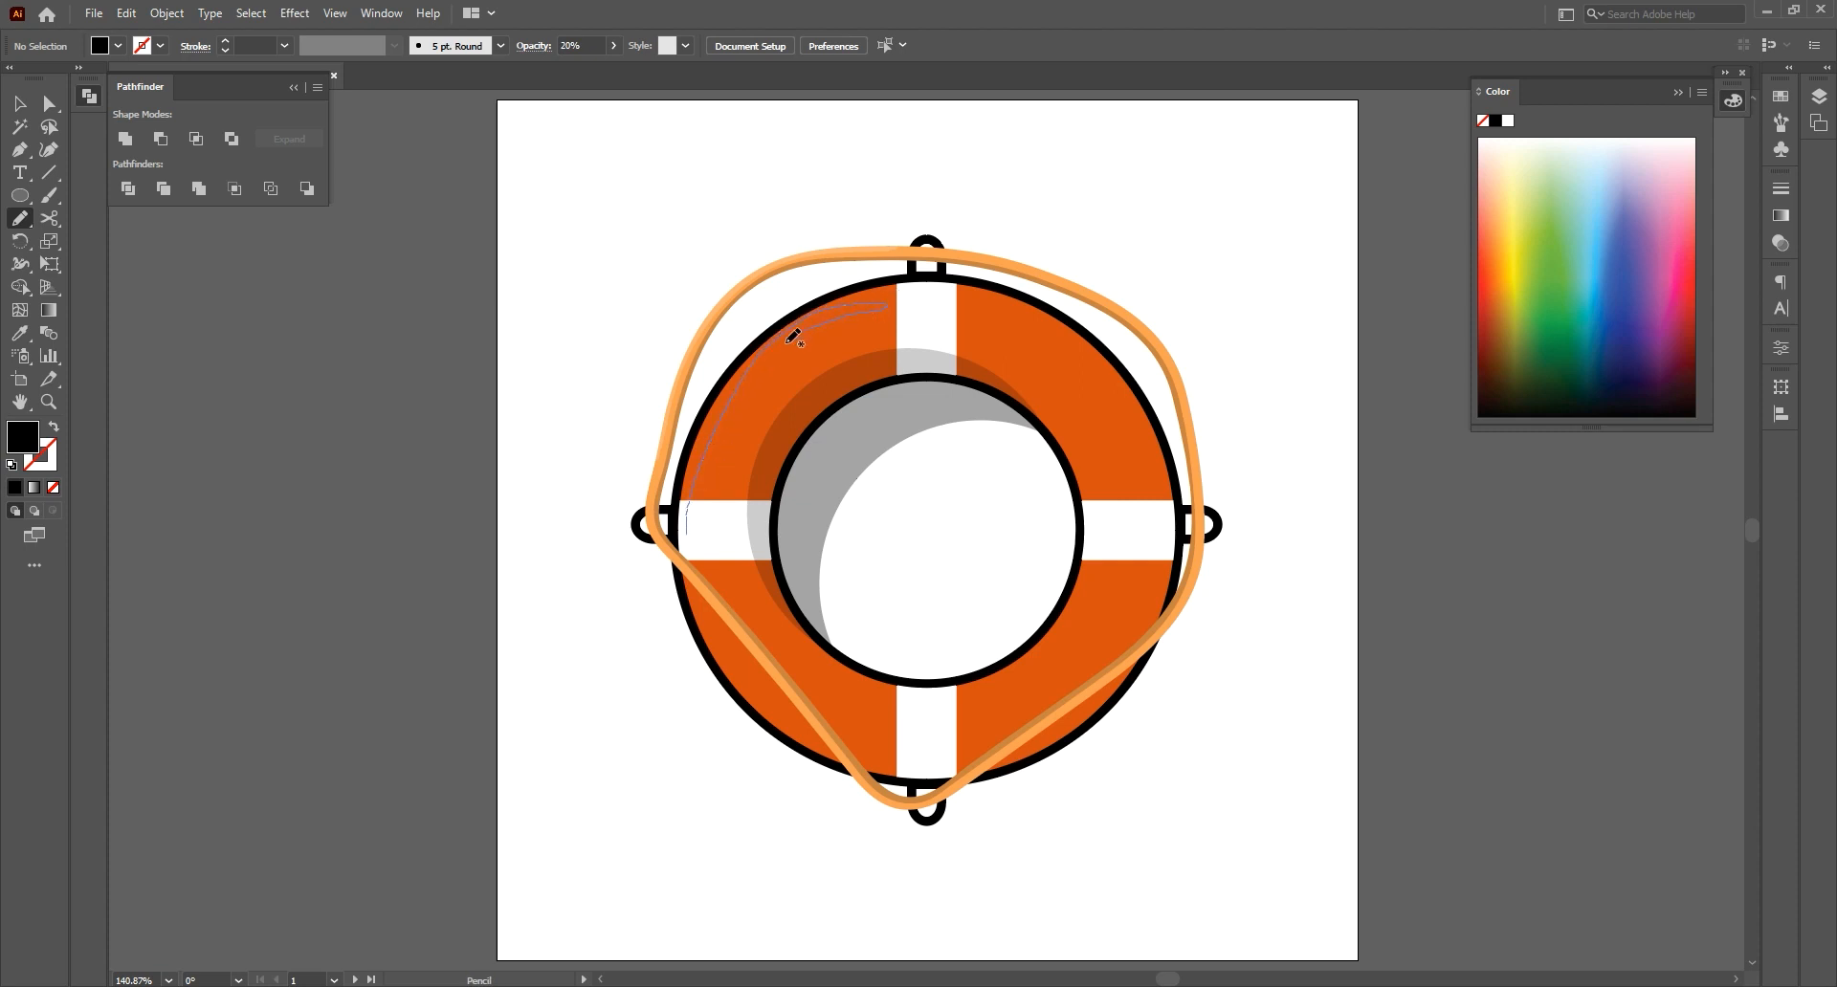
{"action": "left_click_drag", "start_coordinate": [688, 537], "coordinate": [692, 527]}
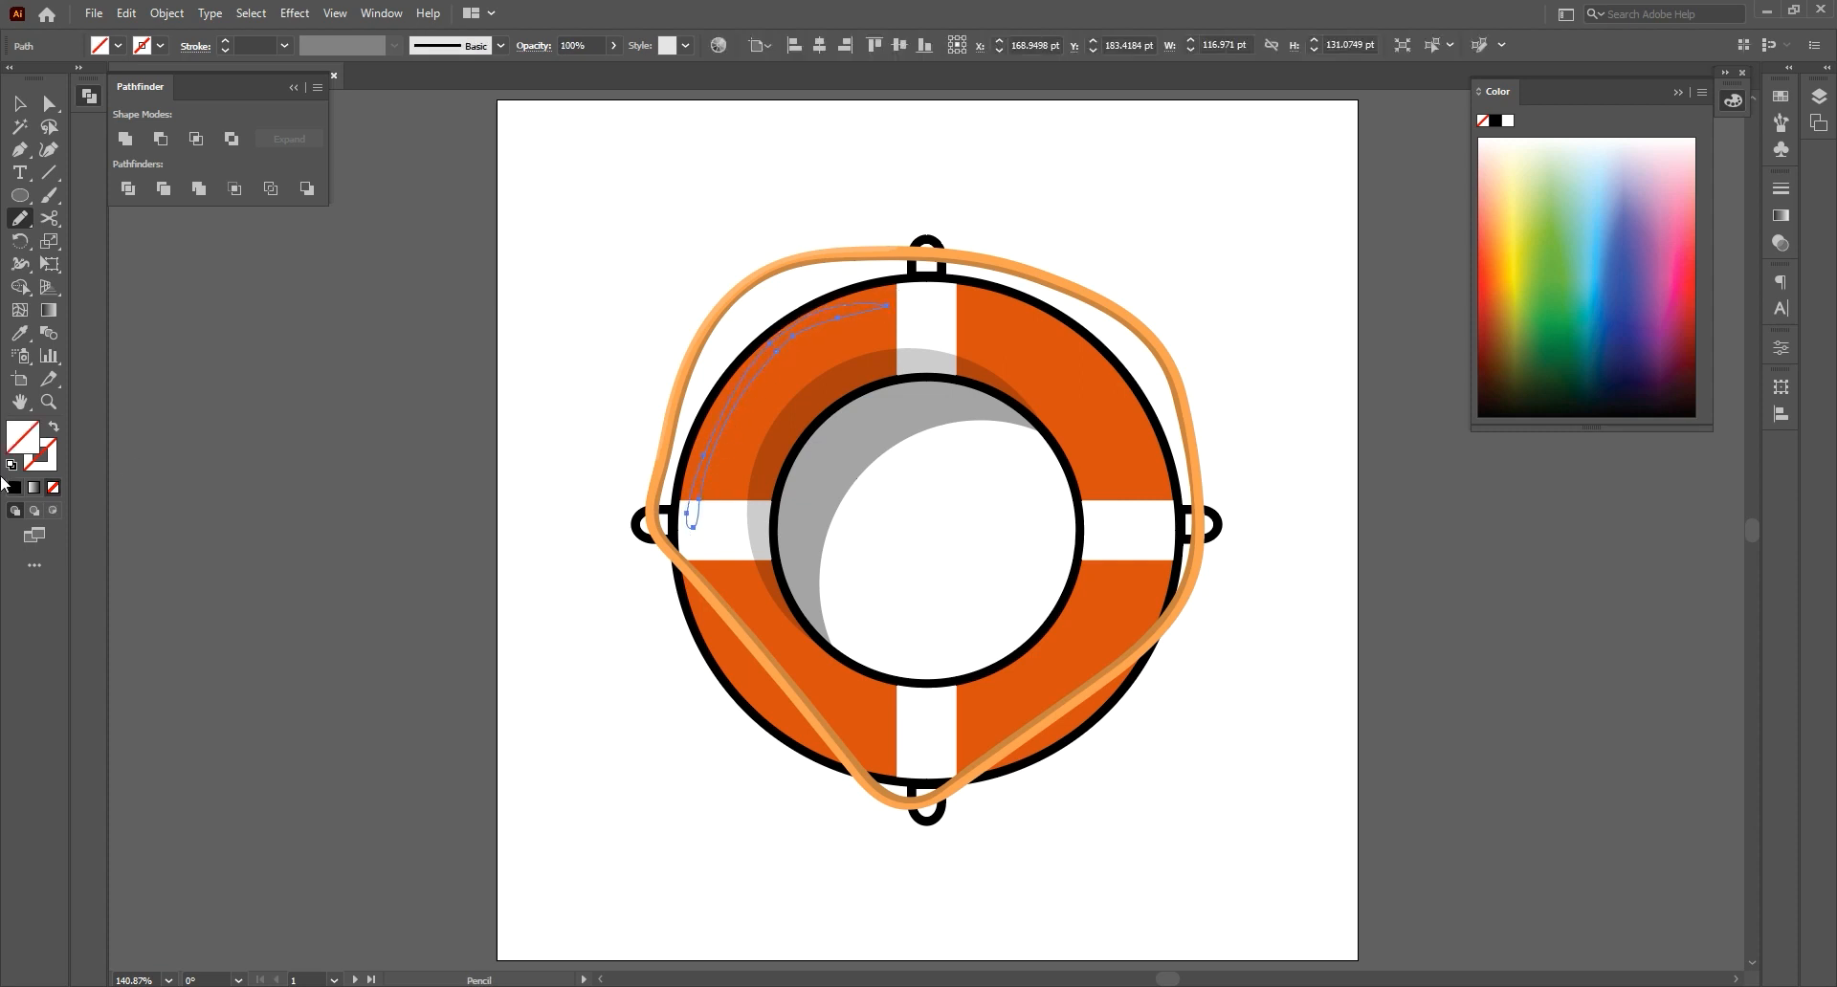
{"action": "left_click", "coordinate": [15, 488]}
{"action": "double_click", "coordinate": [22, 437]}
{"action": "left_click_drag", "start_coordinate": [1134, 213], "coordinate": [1108, 195]}
{"action": "left_click", "coordinate": [1562, 204]}
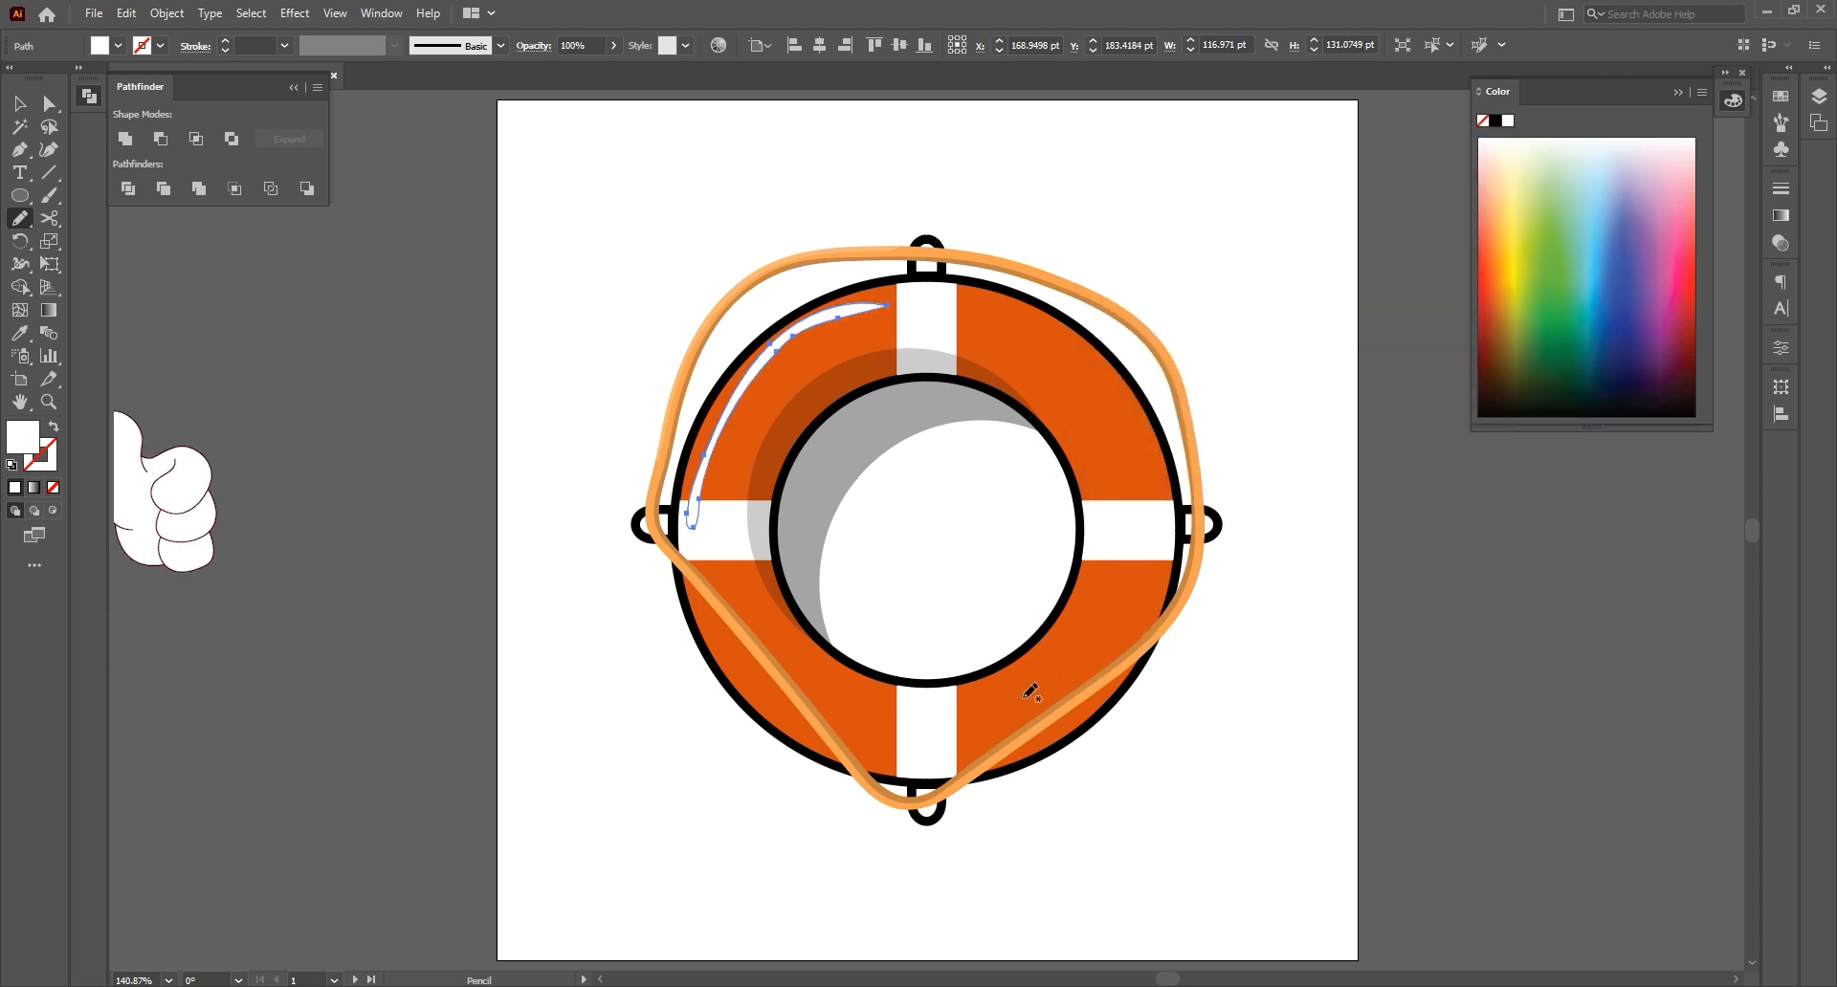
Draw a second highlight about 71 × 72 pt along the ring's lower-right inner edge and set both highlights to 20% opacity
{"action": "left_click_drag", "start_coordinate": [972, 684], "coordinate": [1048, 654]}
{"action": "mouse_move", "coordinate": [1079, 595]}
{"action": "left_mouse_down"}
{"action": "mouse_move", "coordinate": [1094, 571]}
{"action": "mouse_move", "coordinate": [1074, 615]}
{"action": "mouse_move", "coordinate": [972, 689]}
{"action": "left_mouse_up"}
{"action": "left_click", "coordinate": [19, 104]}
{"action": "left_click", "coordinate": [773, 359], "text": "shift"}
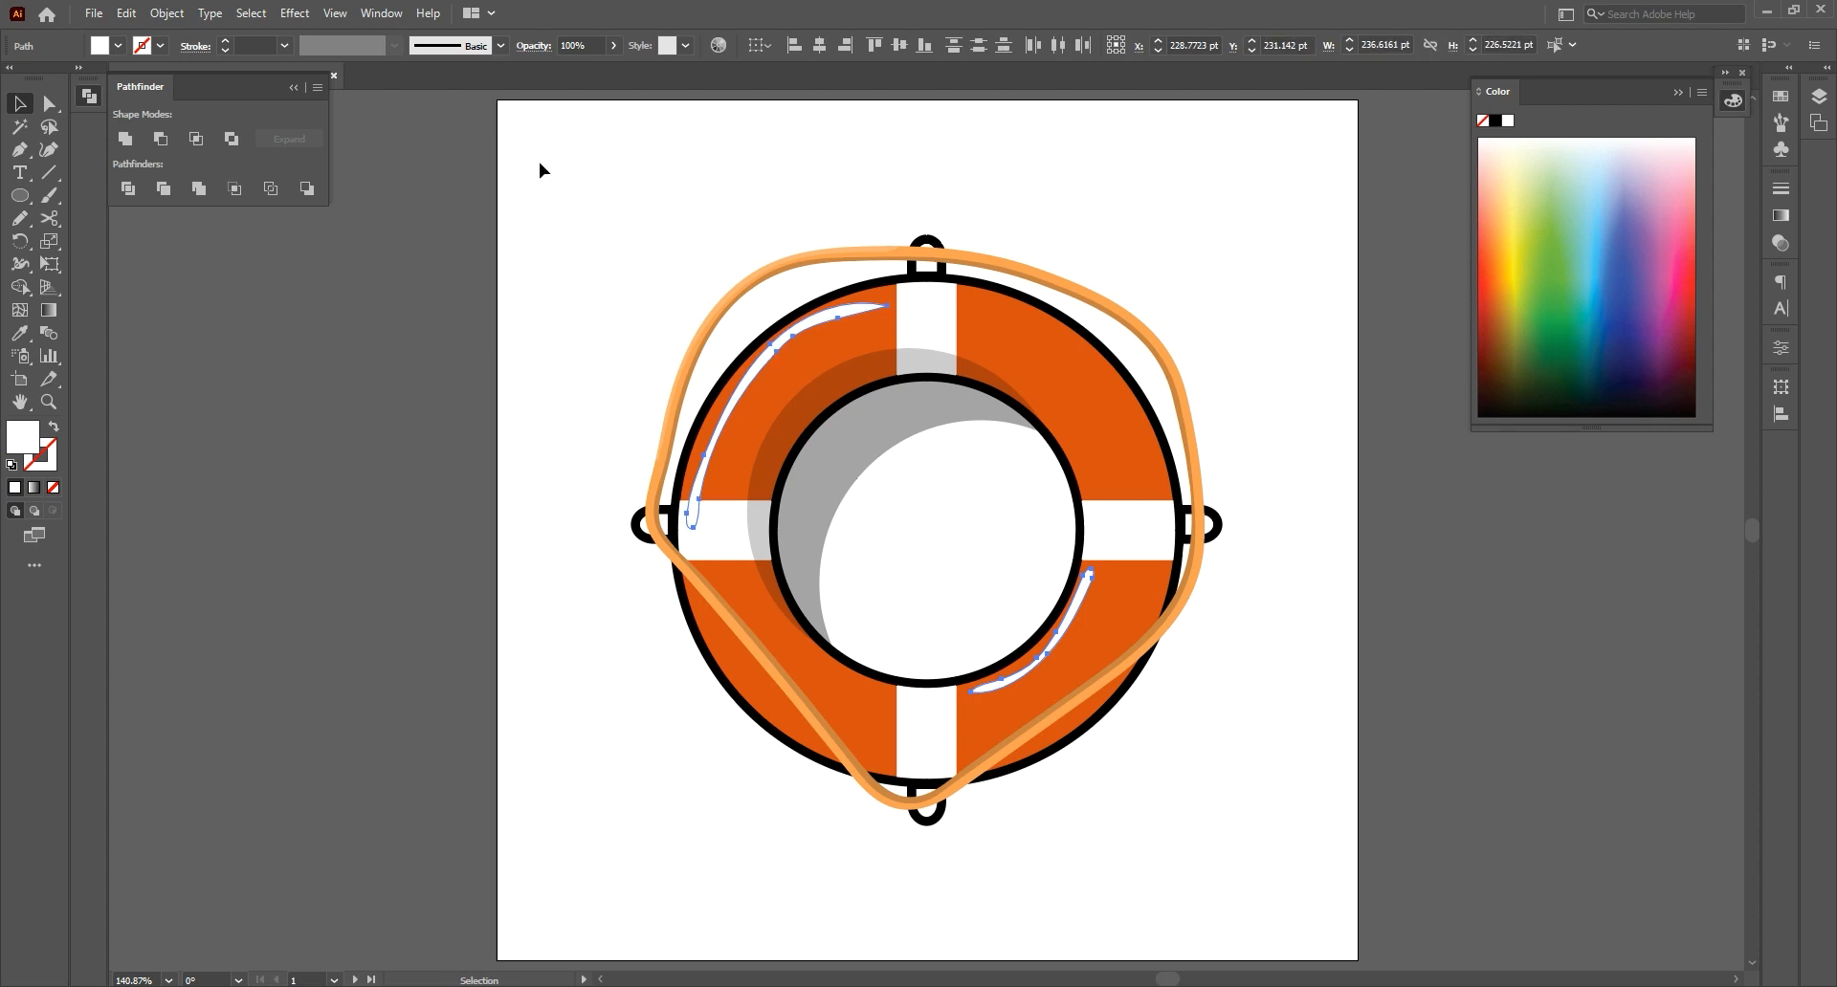
{"action": "left_click", "coordinate": [585, 46]}
{"action": "type", "text": "20"}
{"action": "key", "text": "Return"}
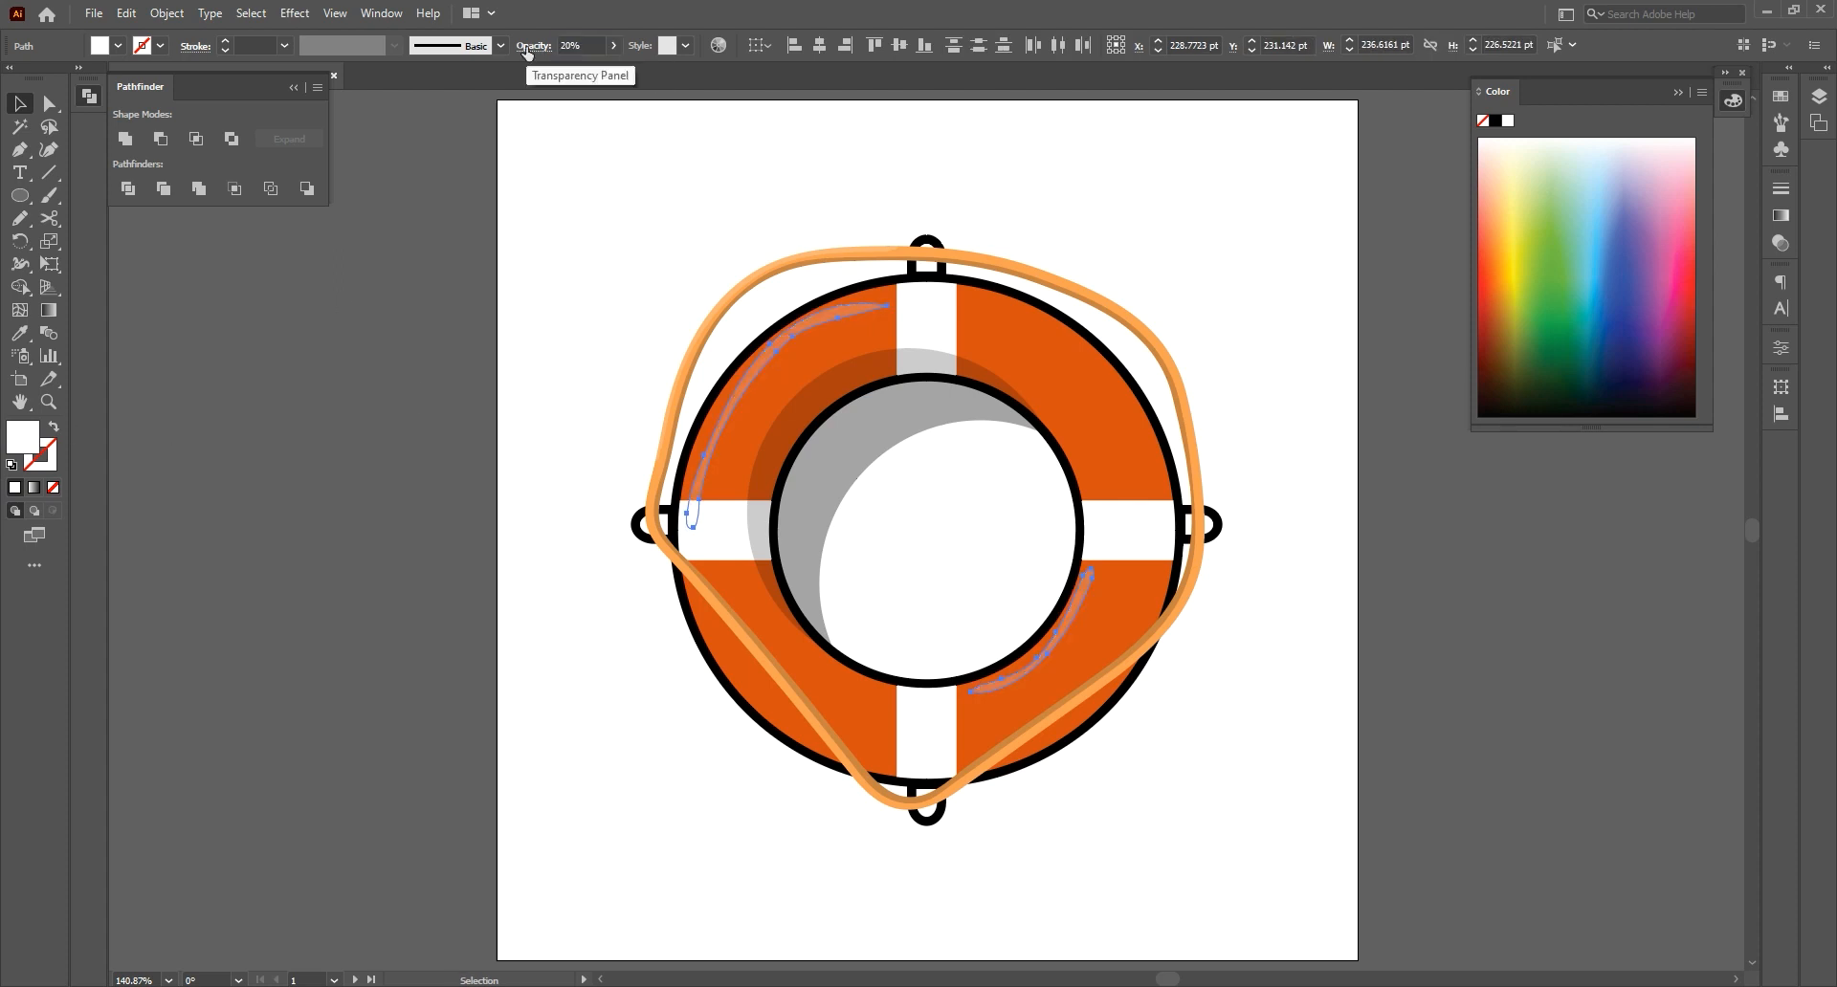
{"action": "left_click", "coordinate": [810, 226]}
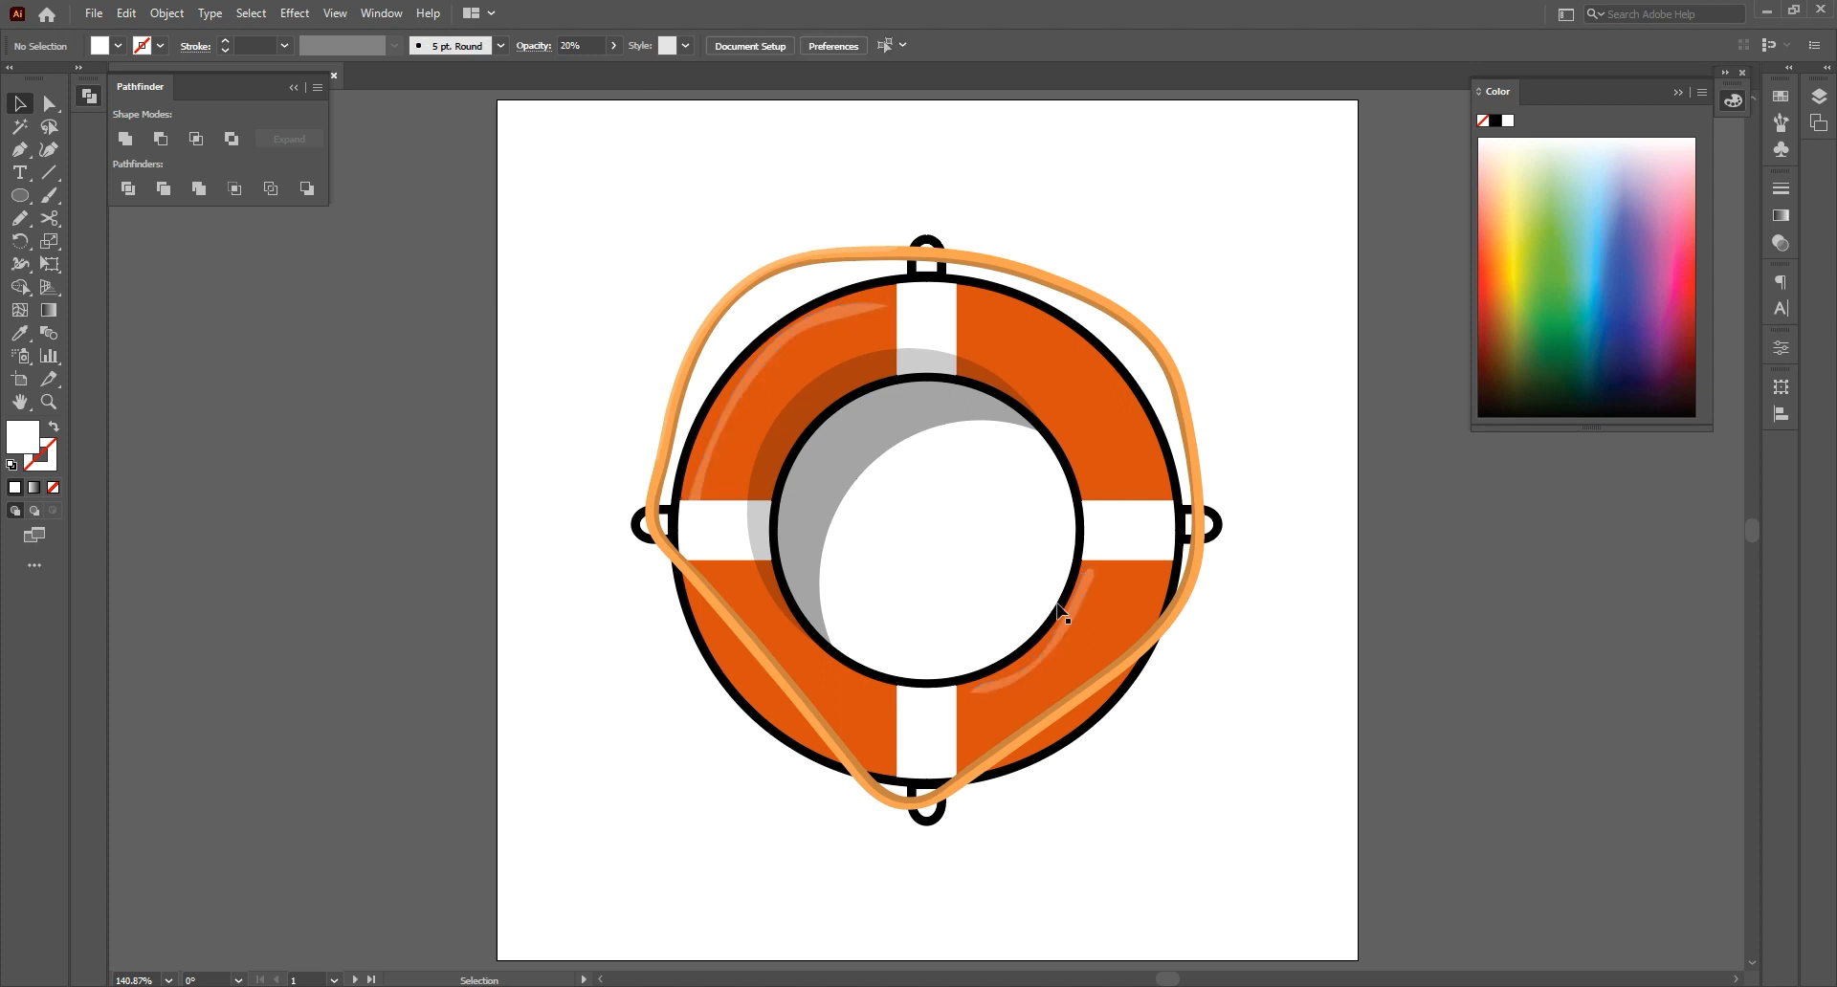
Shift the lower-right highlight slightly downward and the upper-left highlight slightly to the right
{"action": "left_click_drag", "start_coordinate": [1066, 618], "coordinate": [1063, 622]}
{"action": "left_click", "coordinate": [784, 344]}
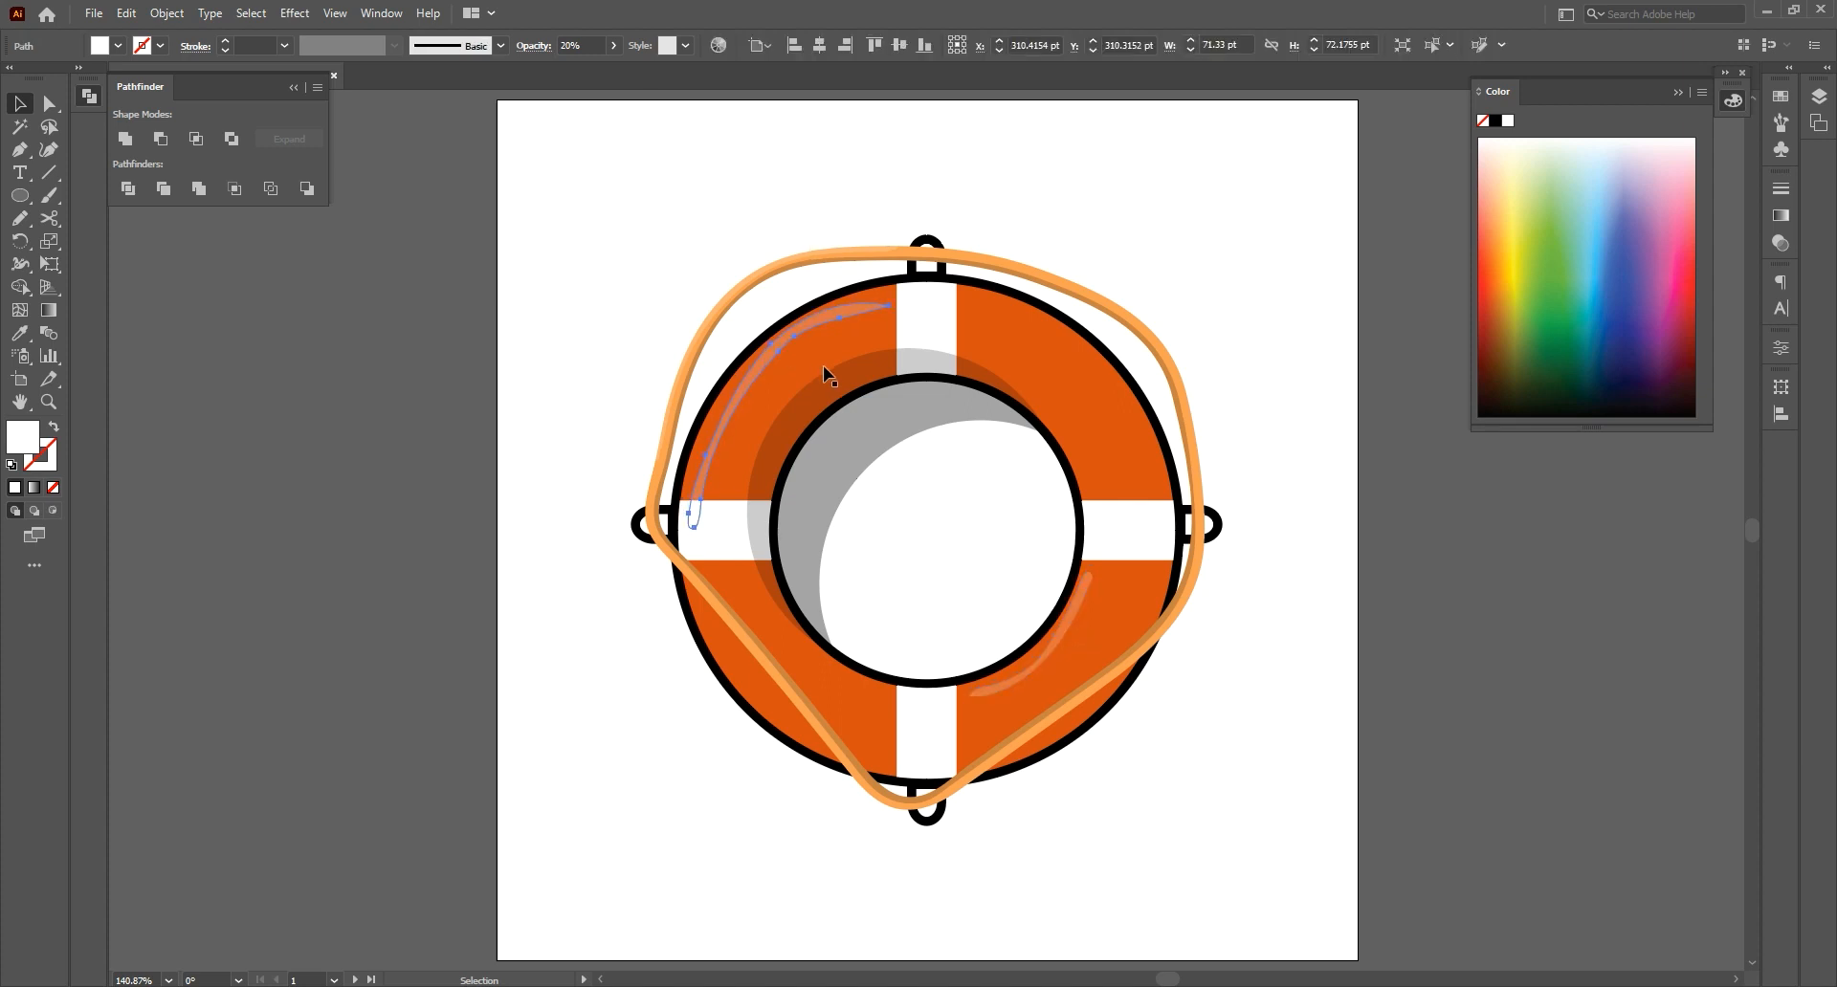
{"action": "left_click", "coordinate": [1245, 304]}
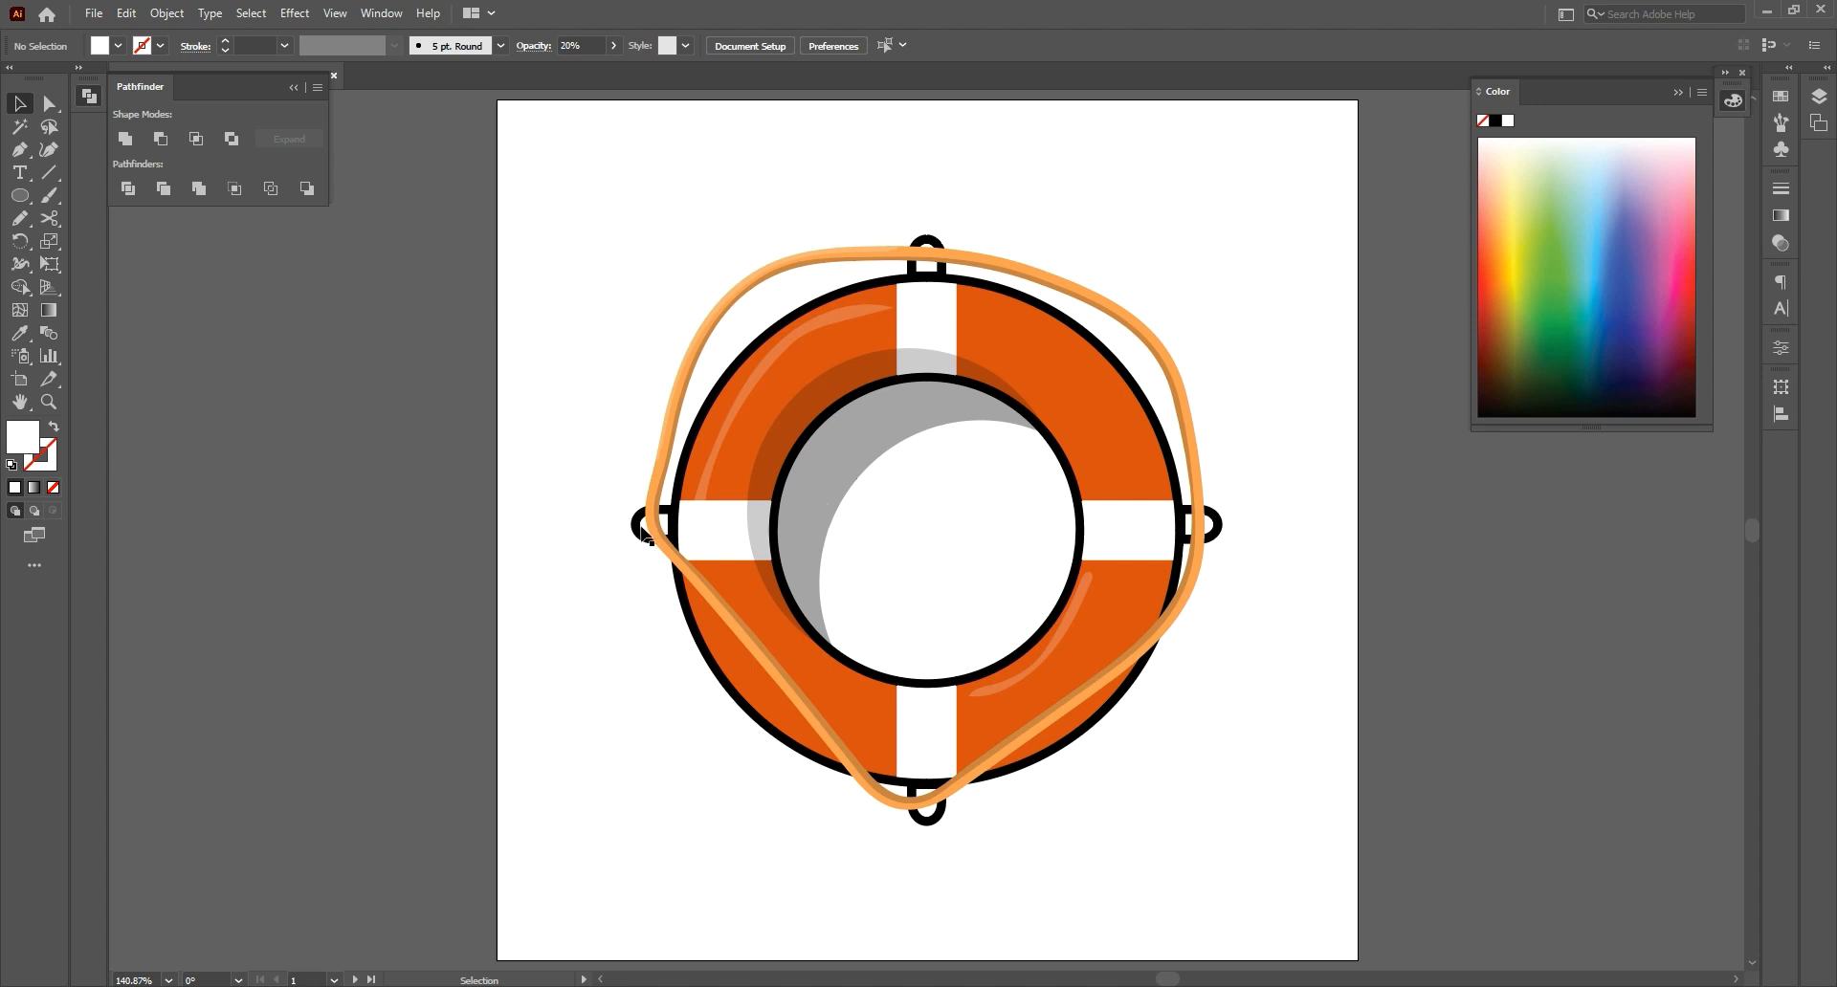
Apply the ring's orange fill and black stroke to all four attachment loops with the Eyedropper
{"action": "left_click", "coordinate": [643, 533]}
{"action": "left_click", "coordinate": [926, 254], "text": "shift"}
{"action": "left_click", "coordinate": [1207, 525], "text": "shift"}
{"action": "left_click", "coordinate": [925, 832], "text": "shift"}
{"action": "left_click", "coordinate": [19, 333]}
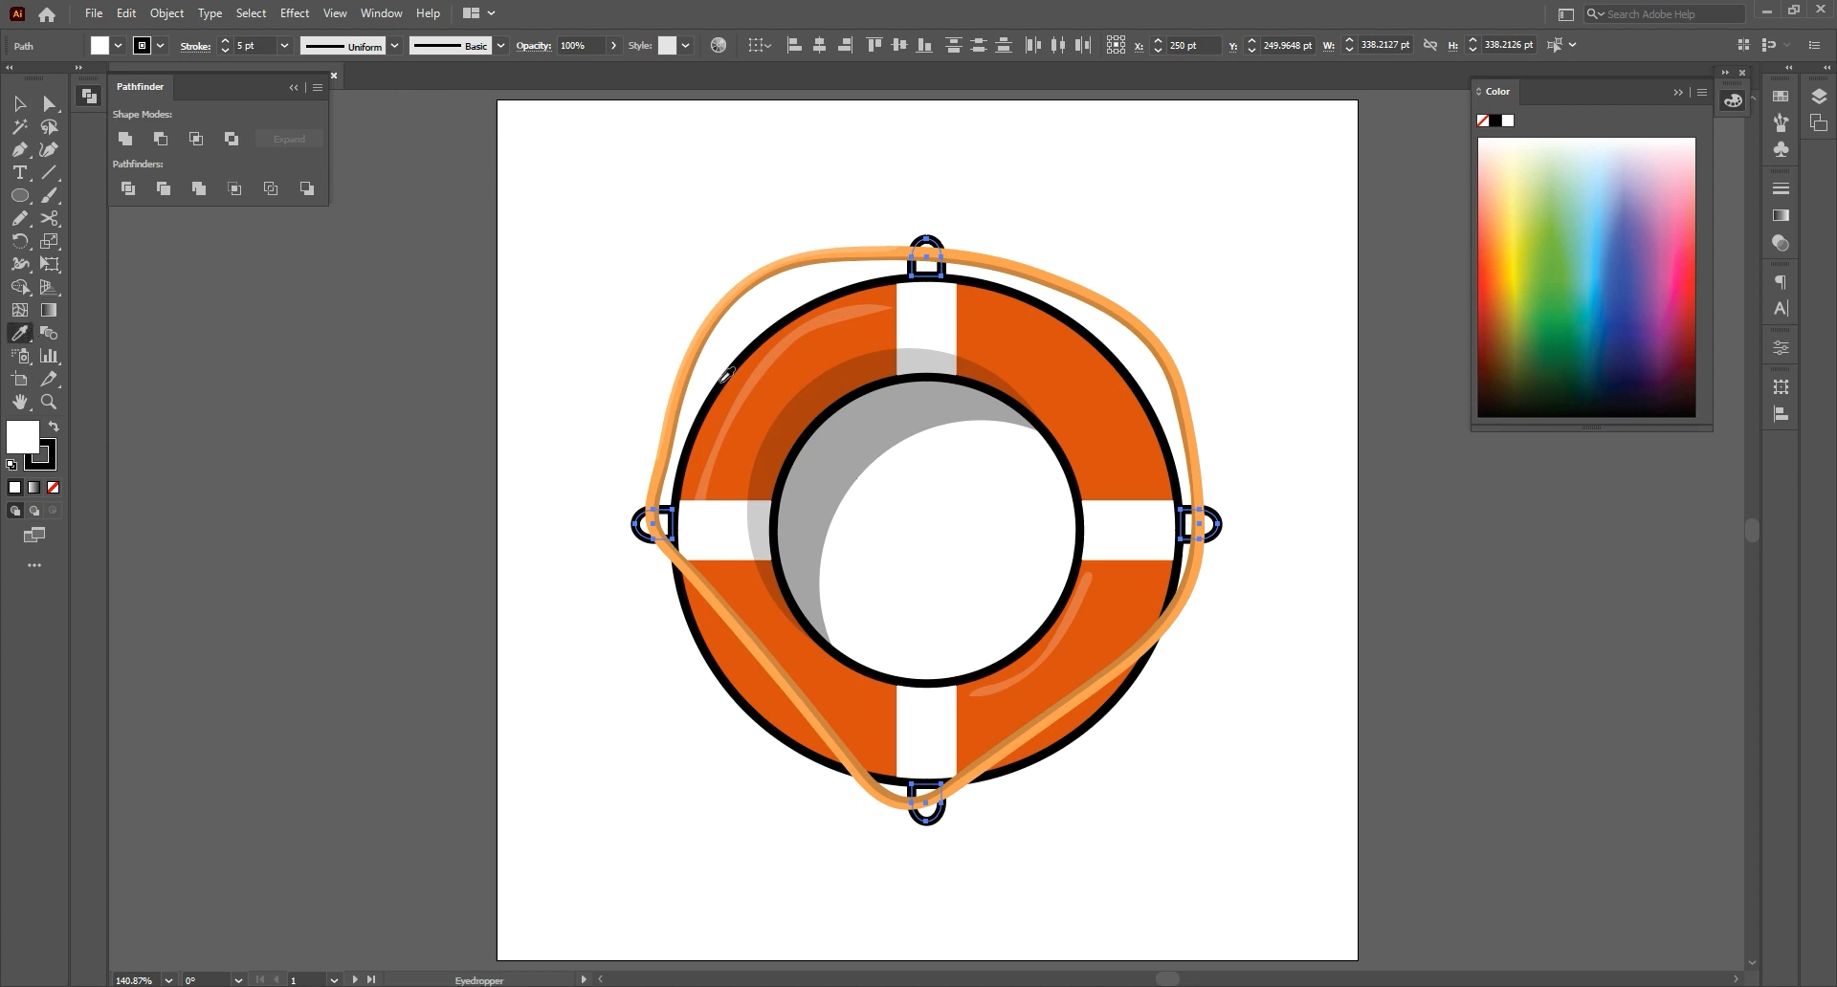
{"action": "left_click", "coordinate": [734, 381]}
{"action": "key", "text": "v"}
Set the four loops' stroke weight to 4 pt and align the stroke to the centre of the path
{"action": "left_click", "coordinate": [226, 50]}
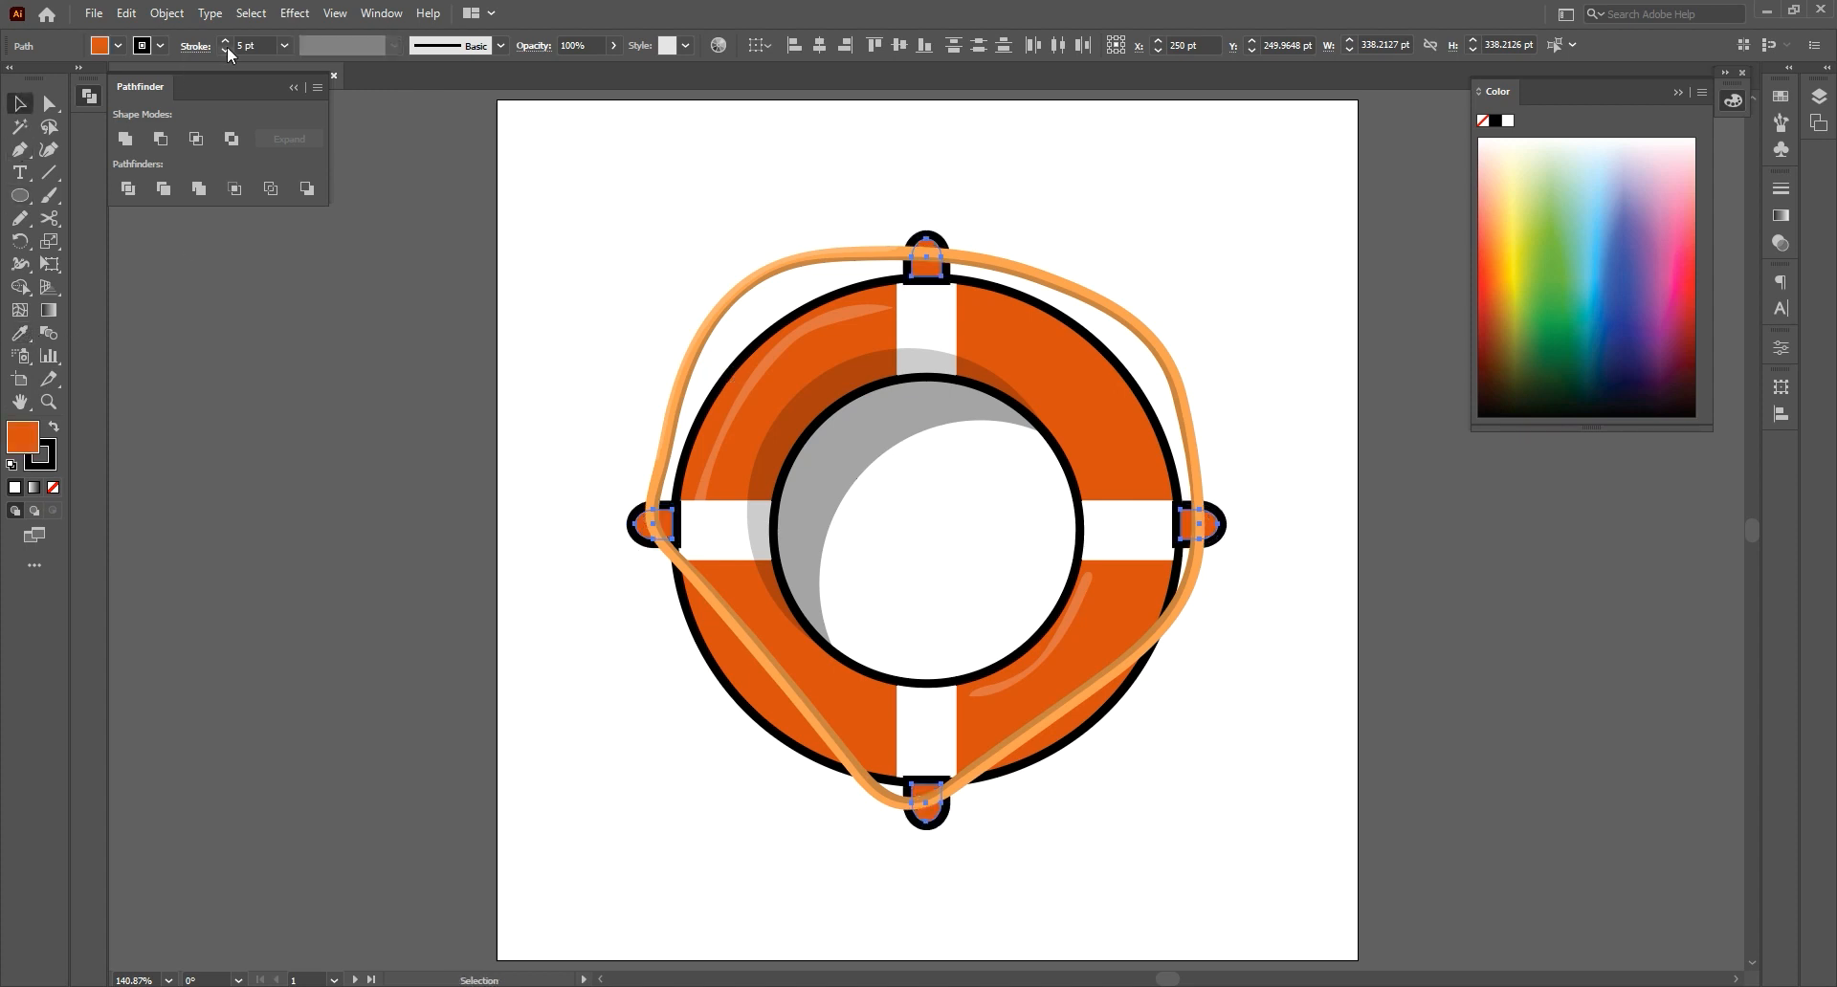
{"action": "left_click", "coordinate": [195, 46]}
{"action": "left_click", "coordinate": [119, 146]}
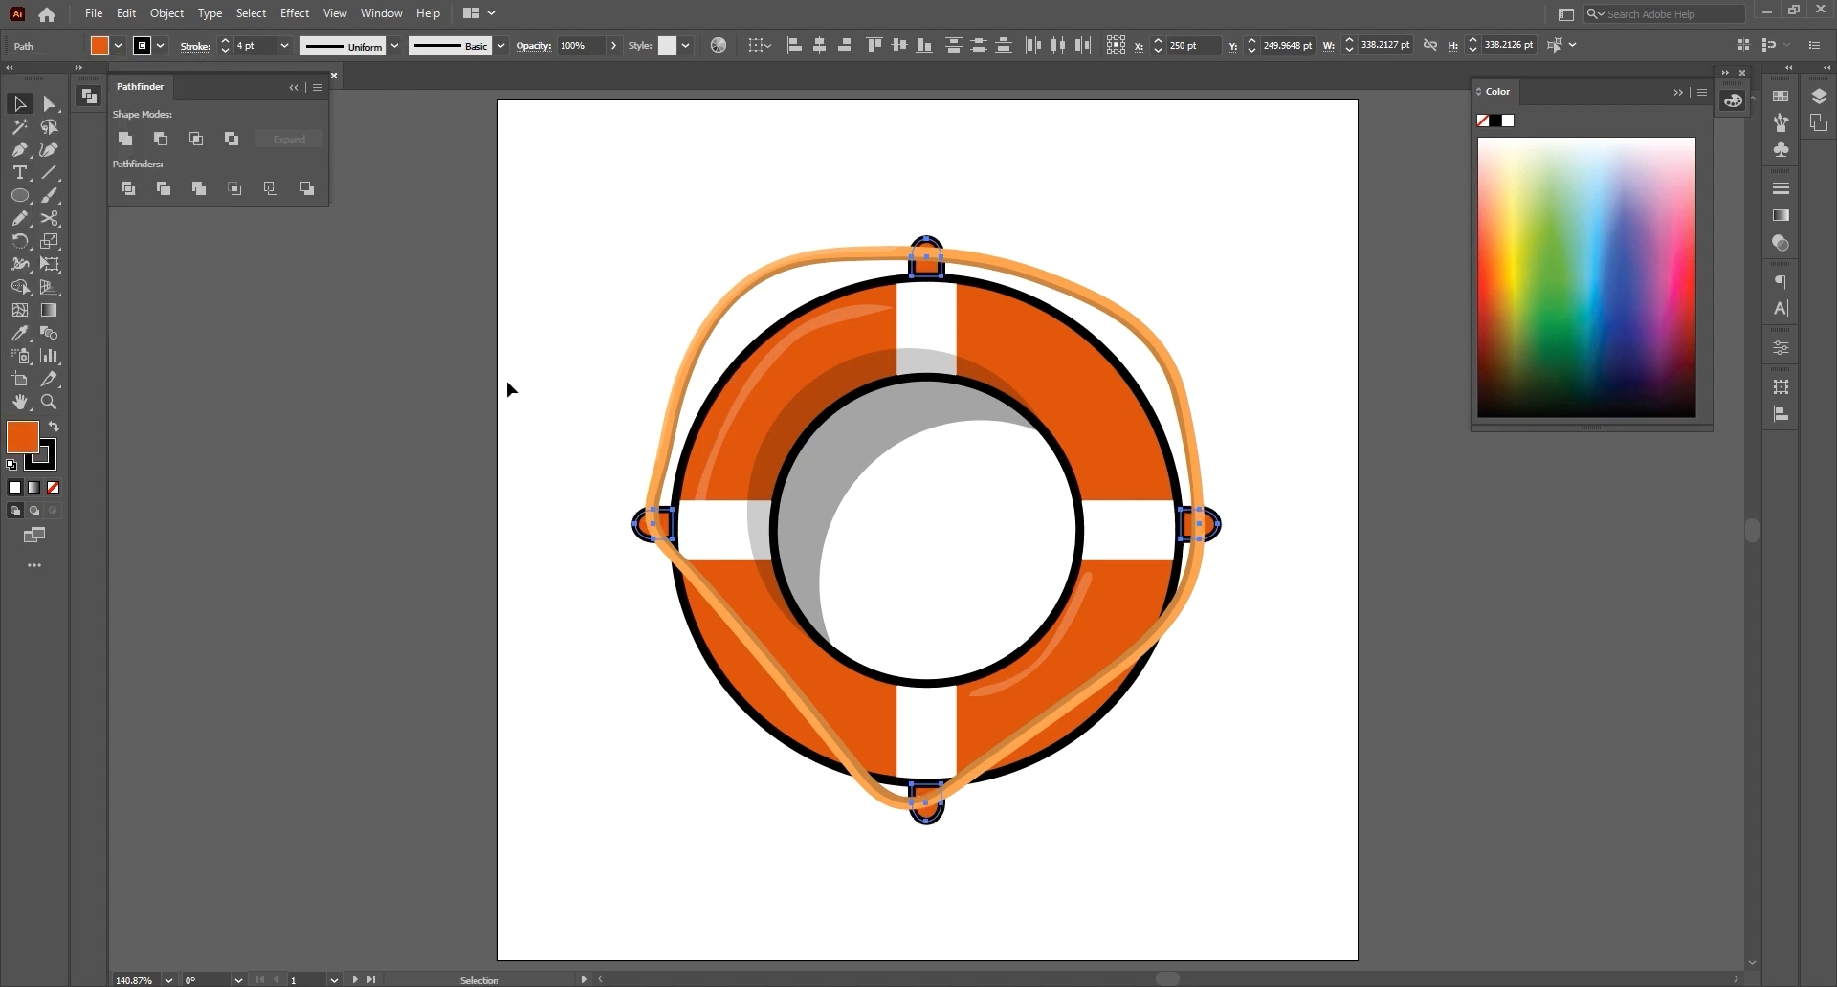
Bring the four attachment loops to the front, over the rope
{"action": "right_click", "coordinate": [641, 532]}
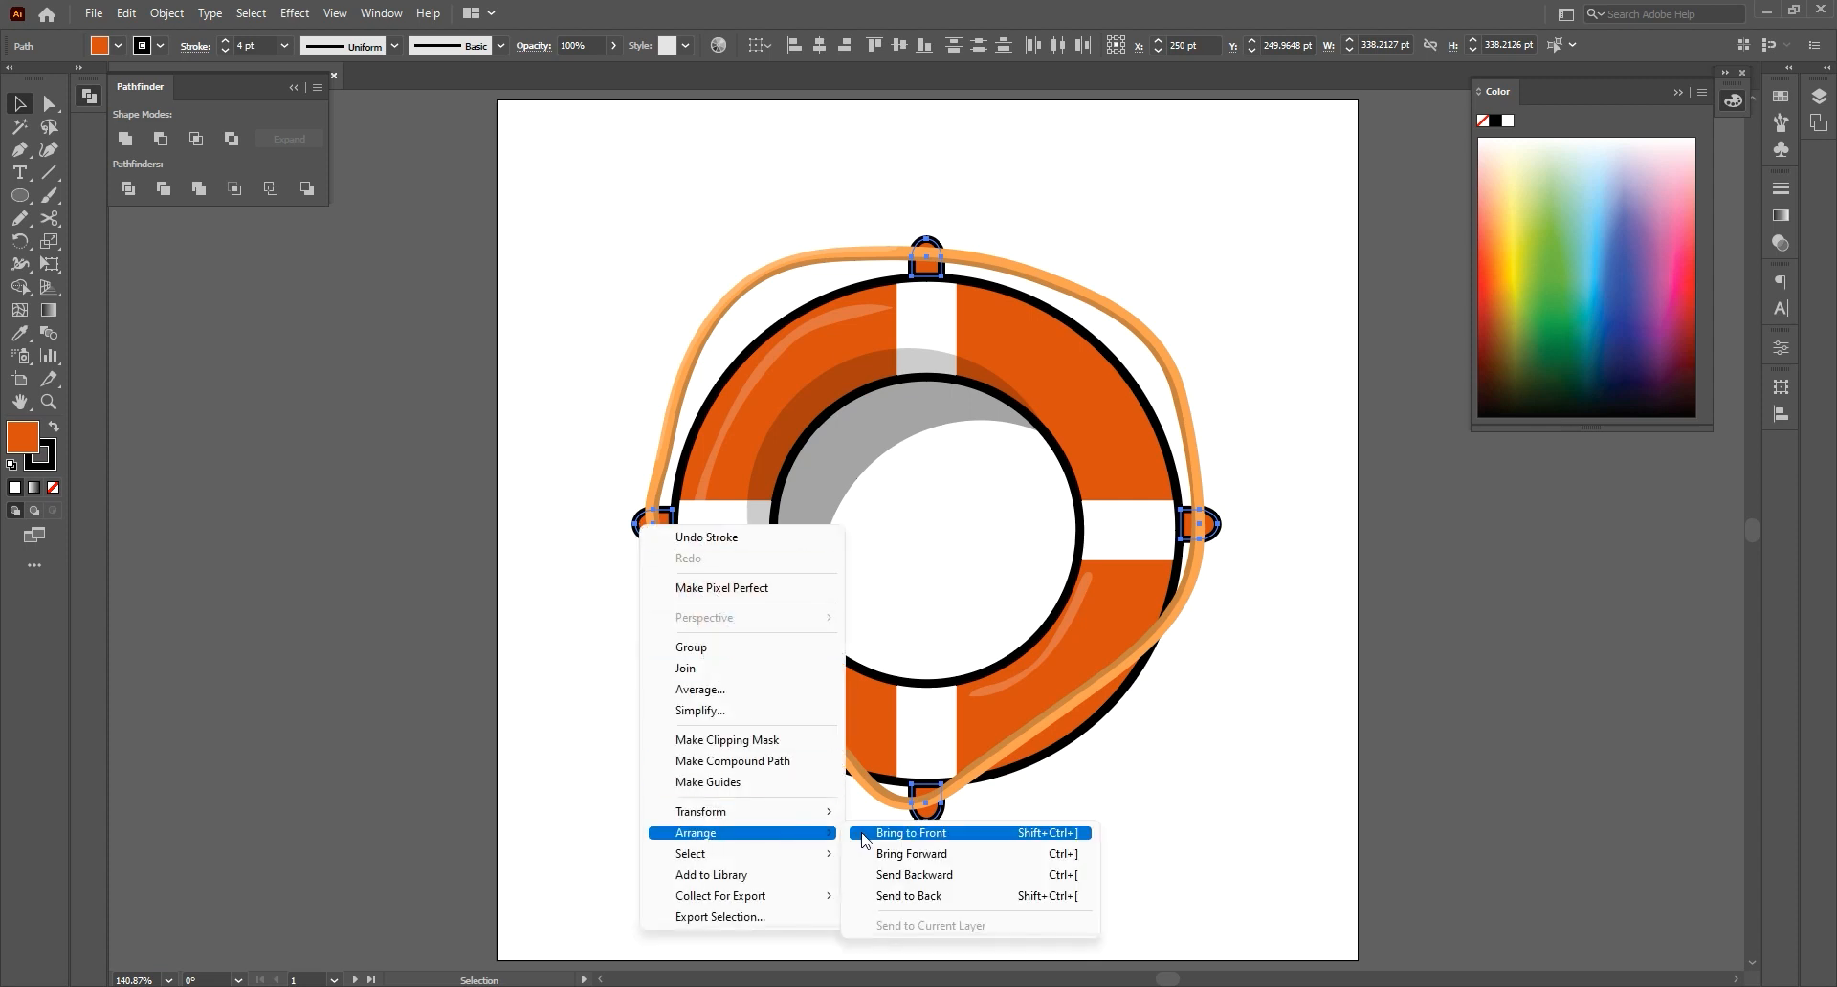
{"action": "left_click", "coordinate": [867, 835]}
{"action": "left_click", "coordinate": [832, 853]}
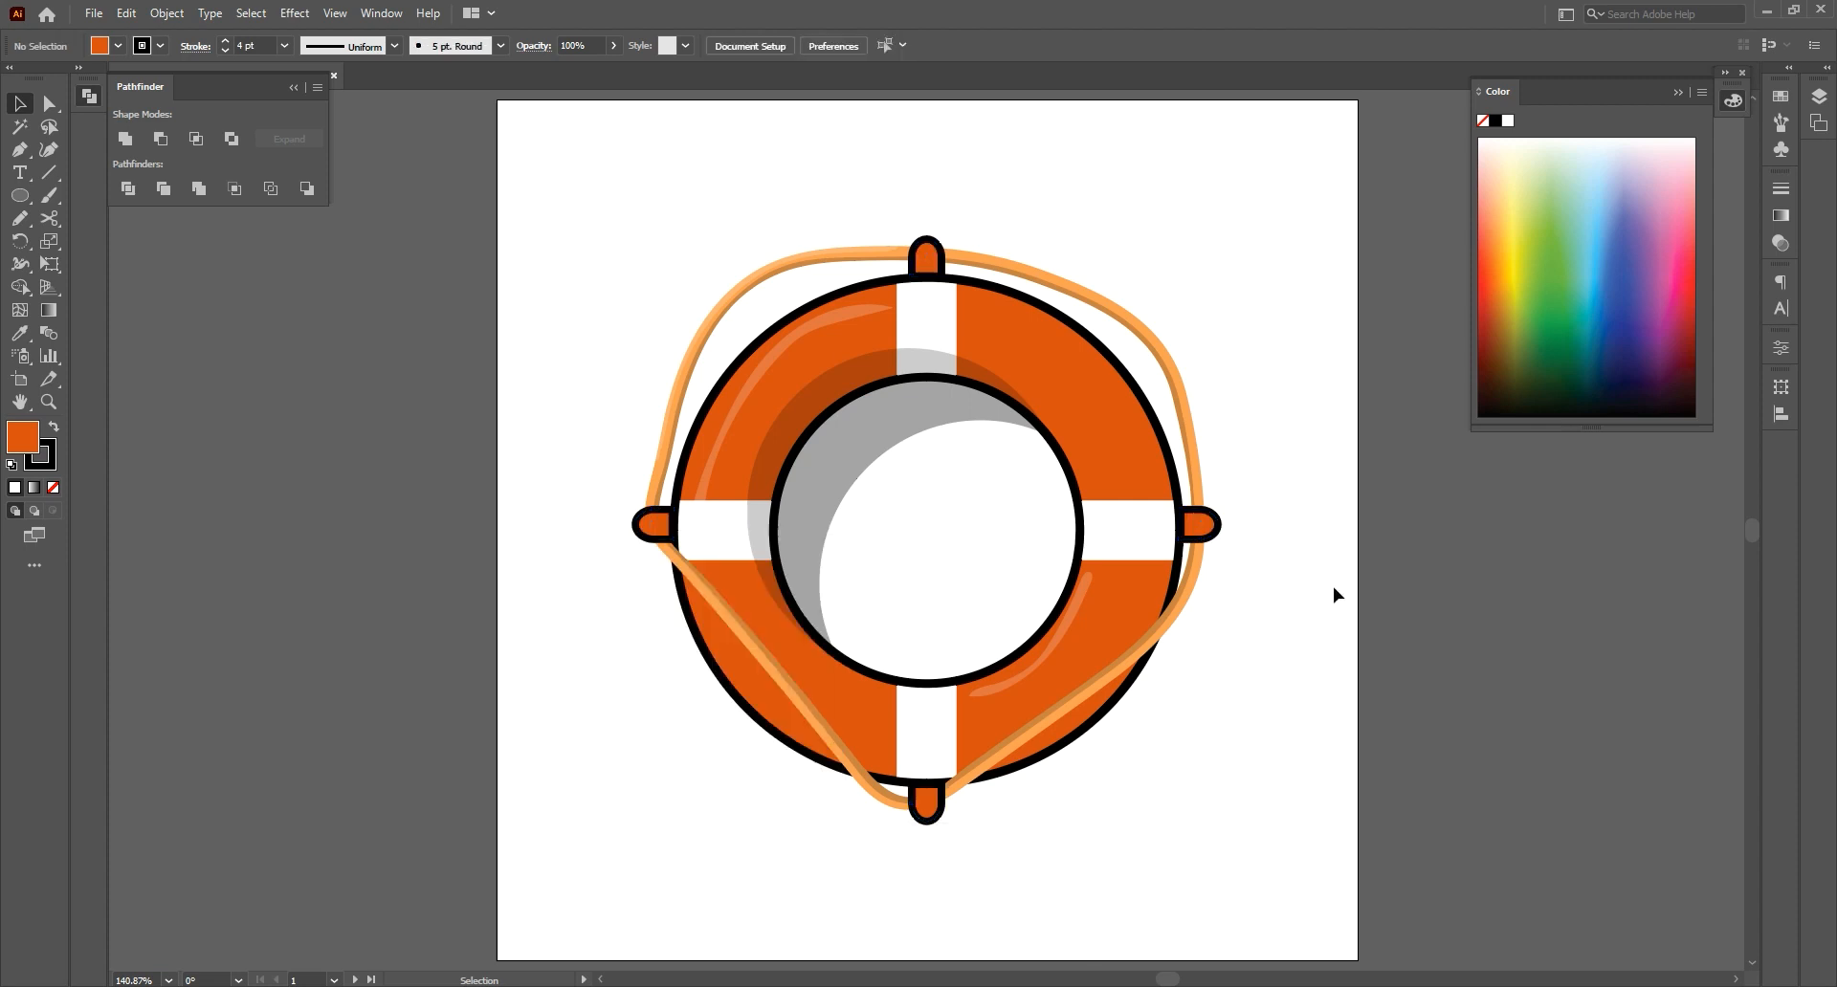
Copy the top attachment loop and paste a duplicate in place
{"action": "left_click", "coordinate": [925, 253]}
{"action": "left_click", "coordinate": [128, 15]}
{"action": "left_click", "coordinate": [157, 106]}
{"action": "left_click", "coordinate": [129, 14]}
{"action": "left_click", "coordinate": [186, 186]}
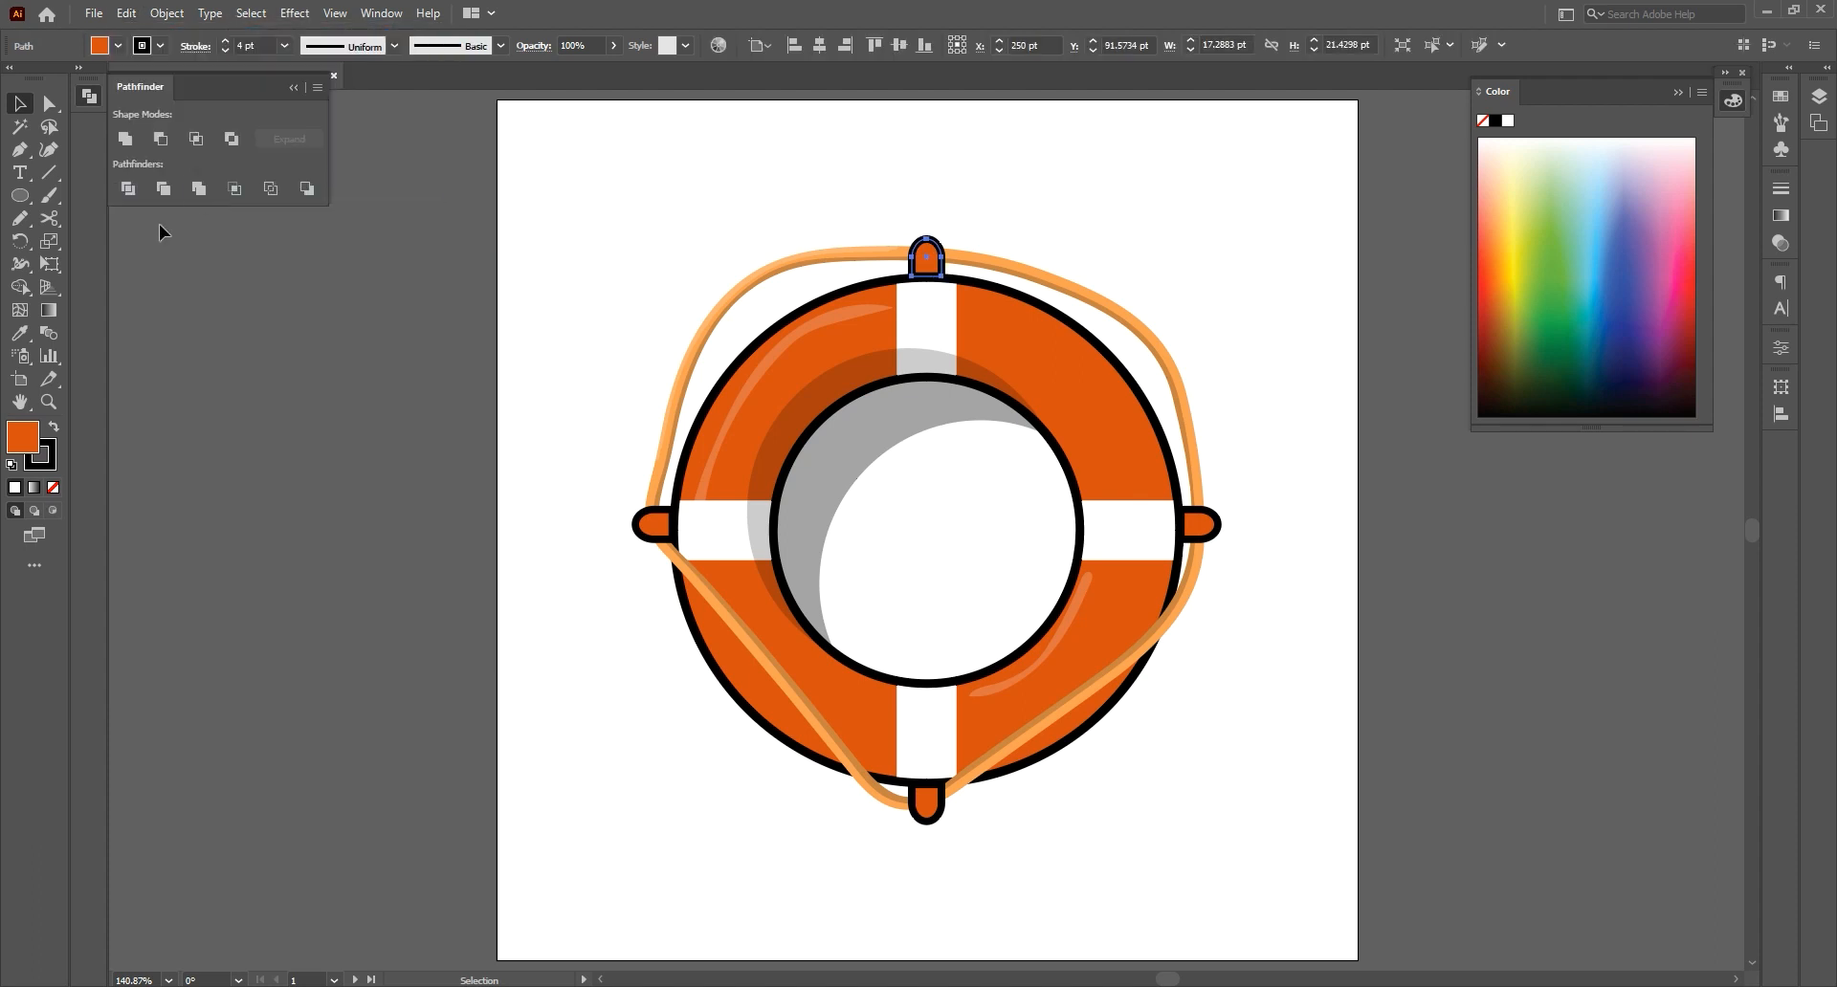
Fill the top loop's duplicate with white (FFFFFF), remove its stroke and set its opacity to 20%
{"action": "double_click", "coordinate": [22, 437]}
{"action": "left_click", "coordinate": [1113, 427]}
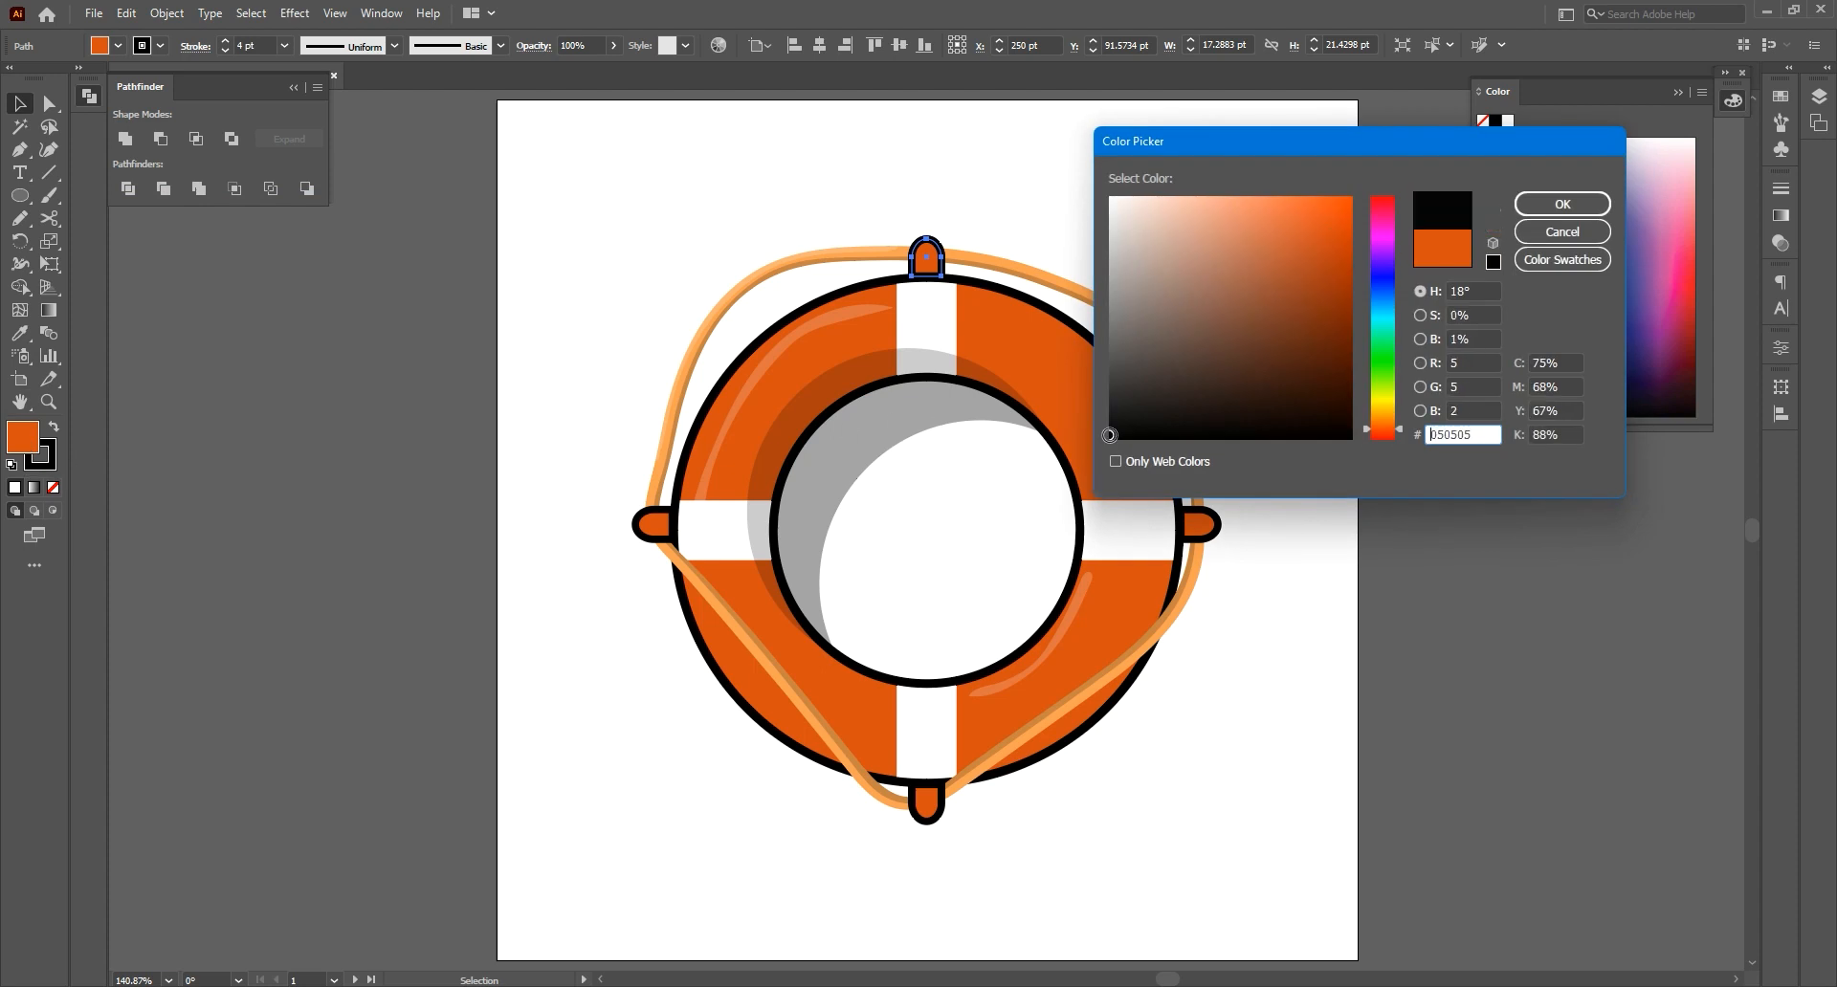
{"action": "left_click", "coordinate": [1109, 438]}
{"action": "left_click_drag", "start_coordinate": [1190, 212], "coordinate": [1098, 168]}
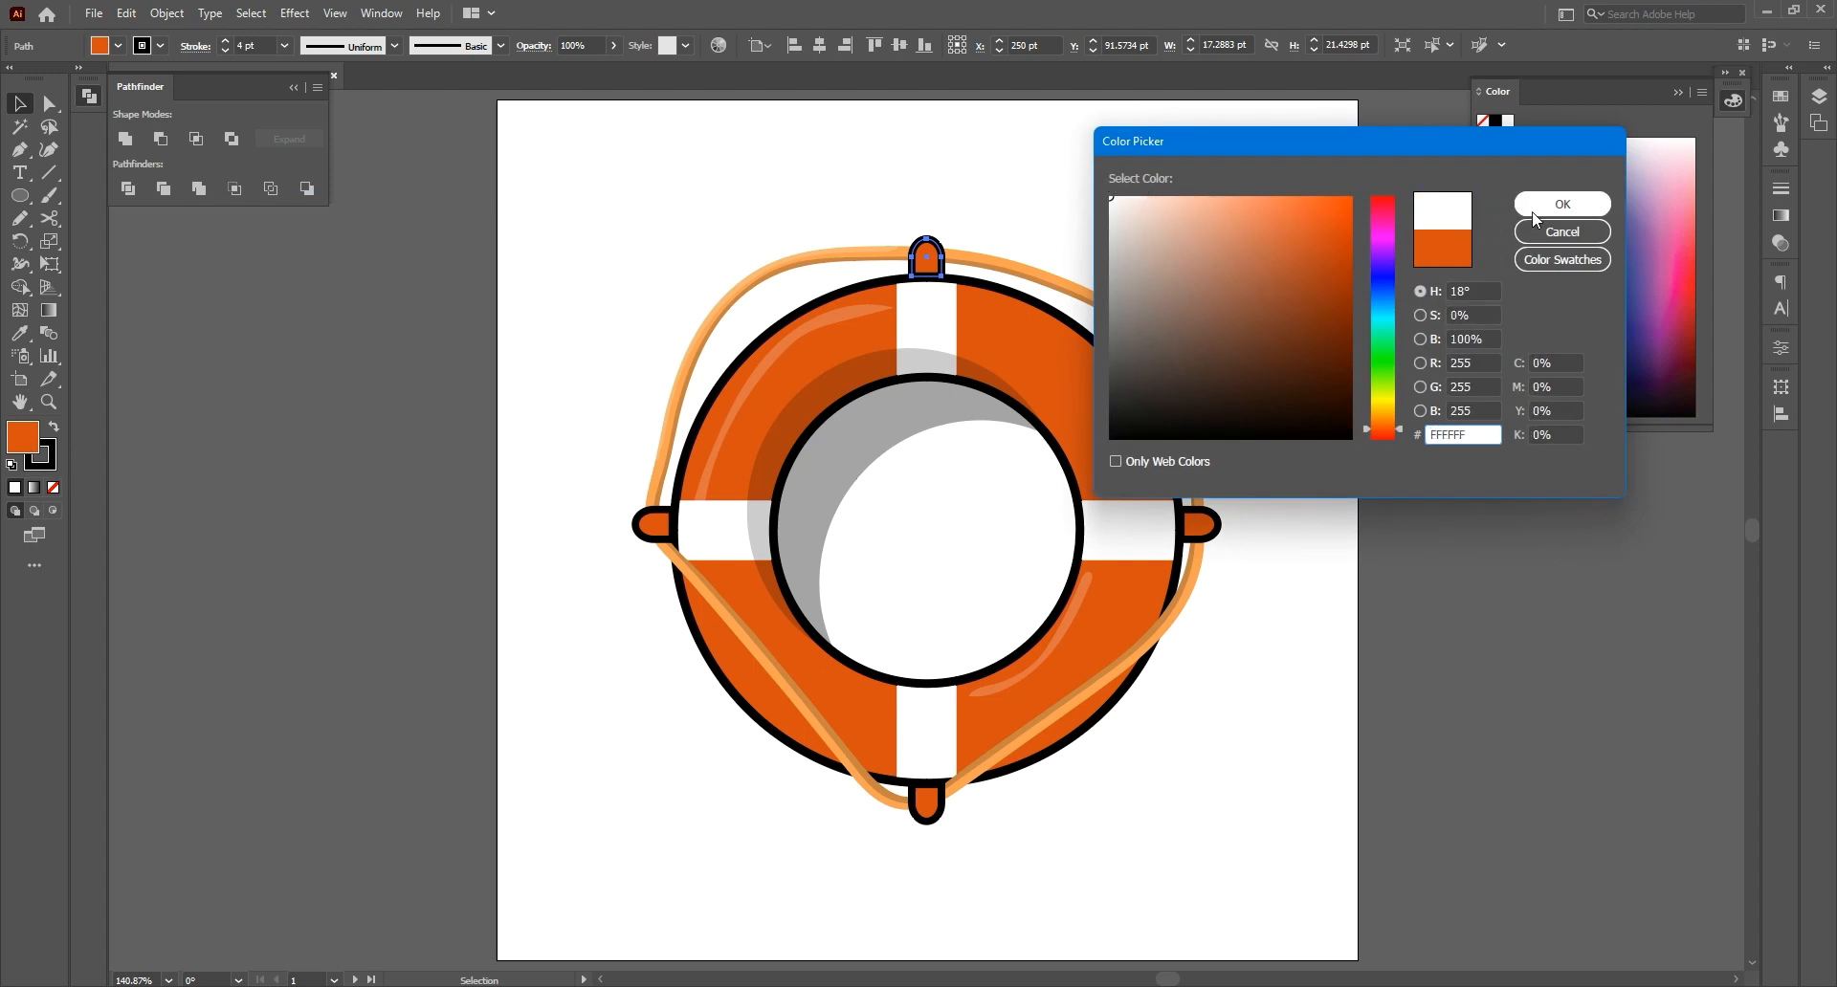
{"action": "left_click", "coordinate": [1555, 205]}
{"action": "left_click", "coordinate": [47, 489]}
{"action": "left_click", "coordinate": [22, 438]}
{"action": "left_click", "coordinate": [532, 51]}
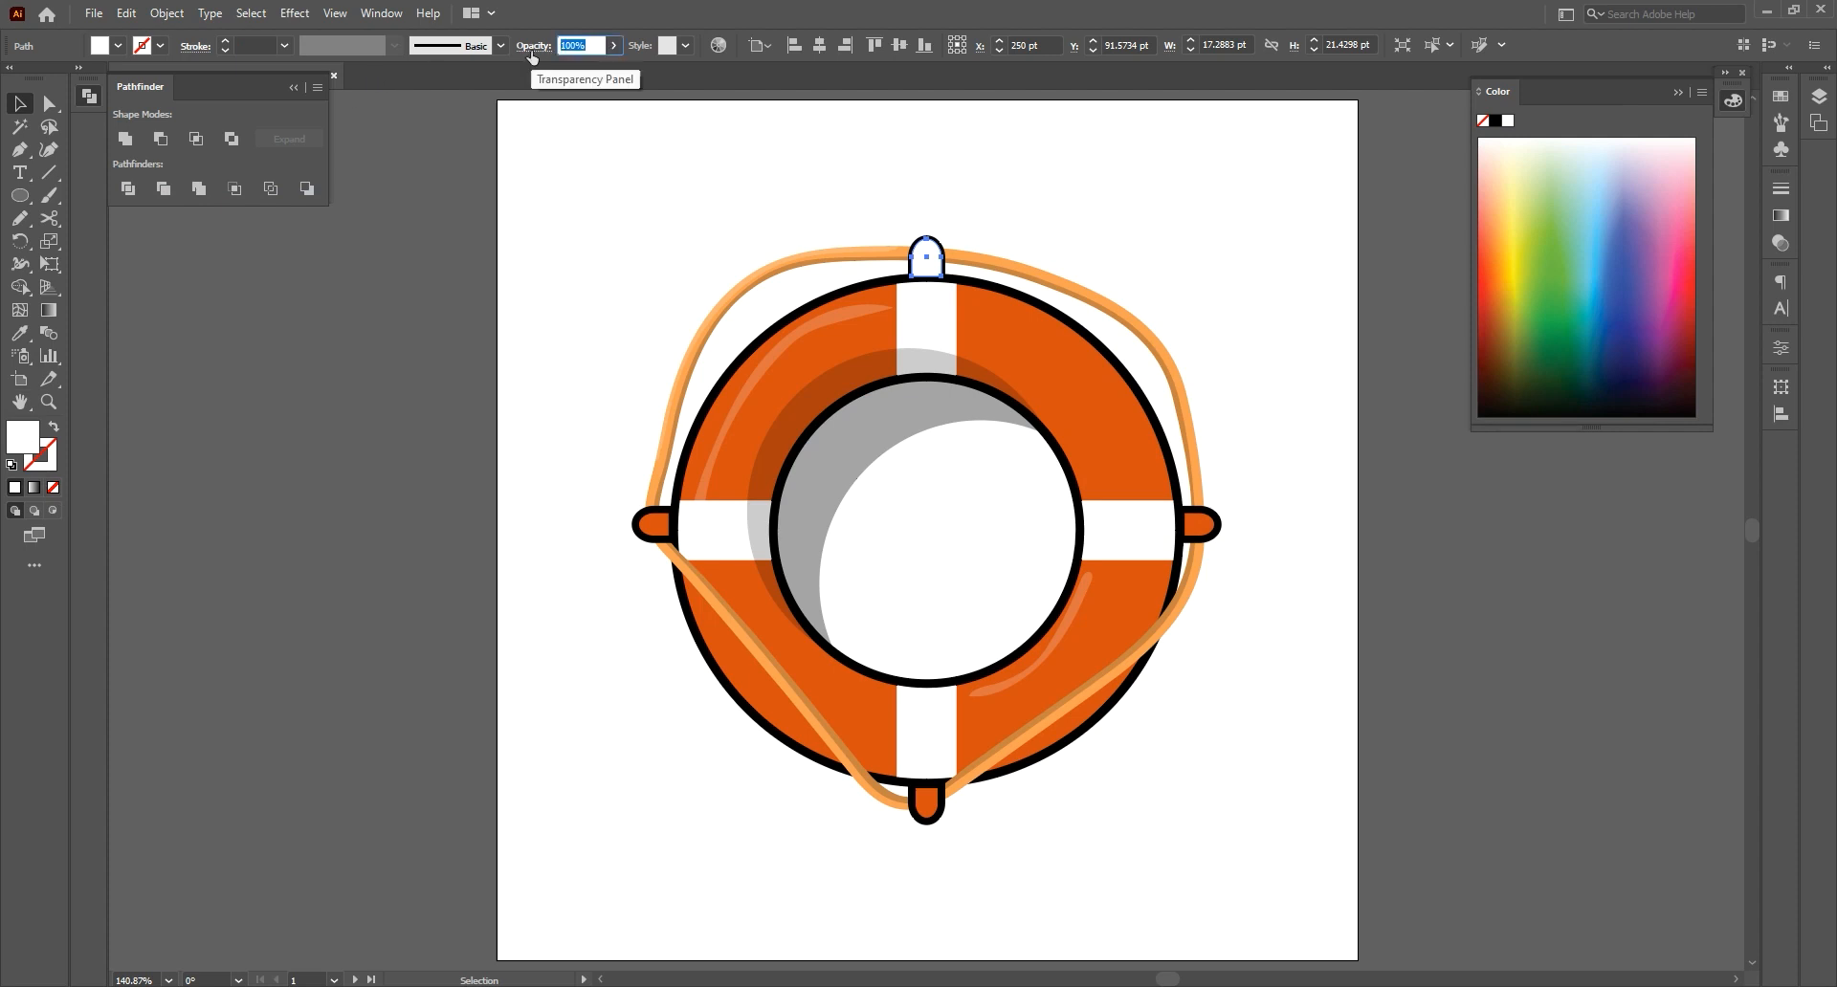
{"action": "type", "text": "20"}
{"action": "key", "text": "Return"}
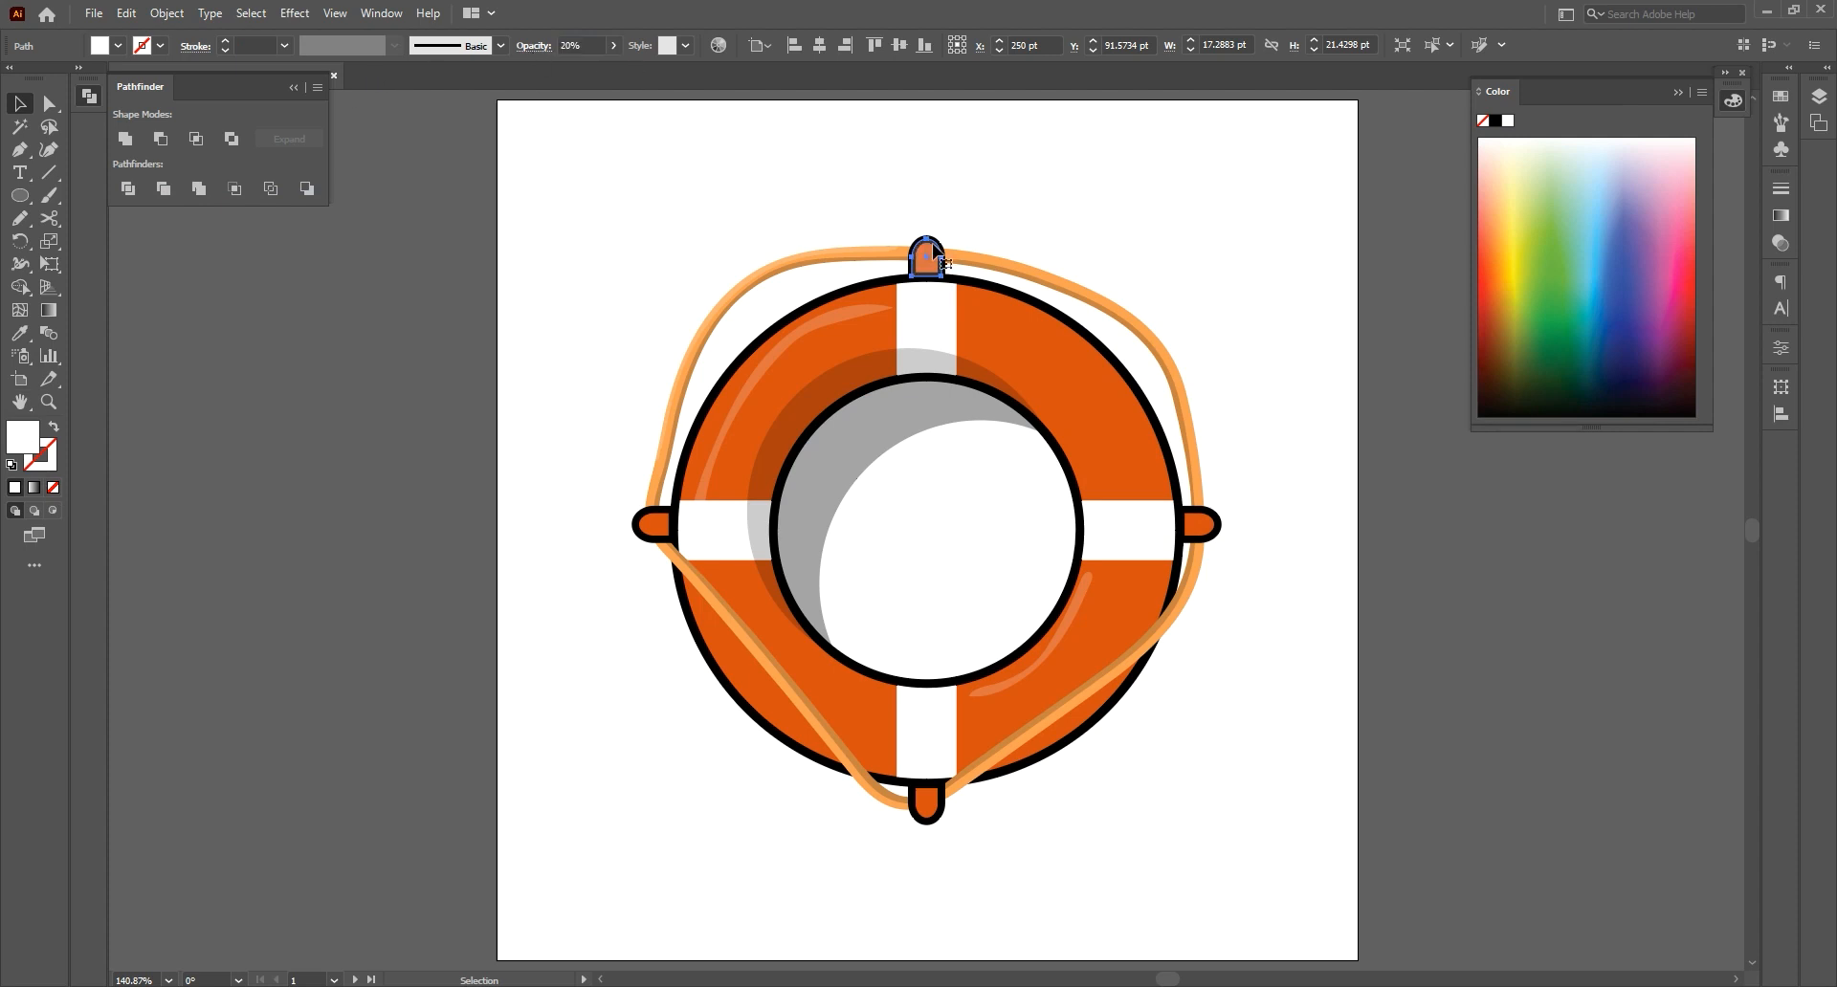
Reshape the top loop's white overlay into a narrow curved highlight along the left inner edge of the orange fill
{"action": "key", "text": "z"}
{"action": "left_click_drag", "start_coordinate": [932, 251], "coordinate": [1383, 492]}
{"action": "key", "text": "p"}
{"action": "key", "text": "Right"}
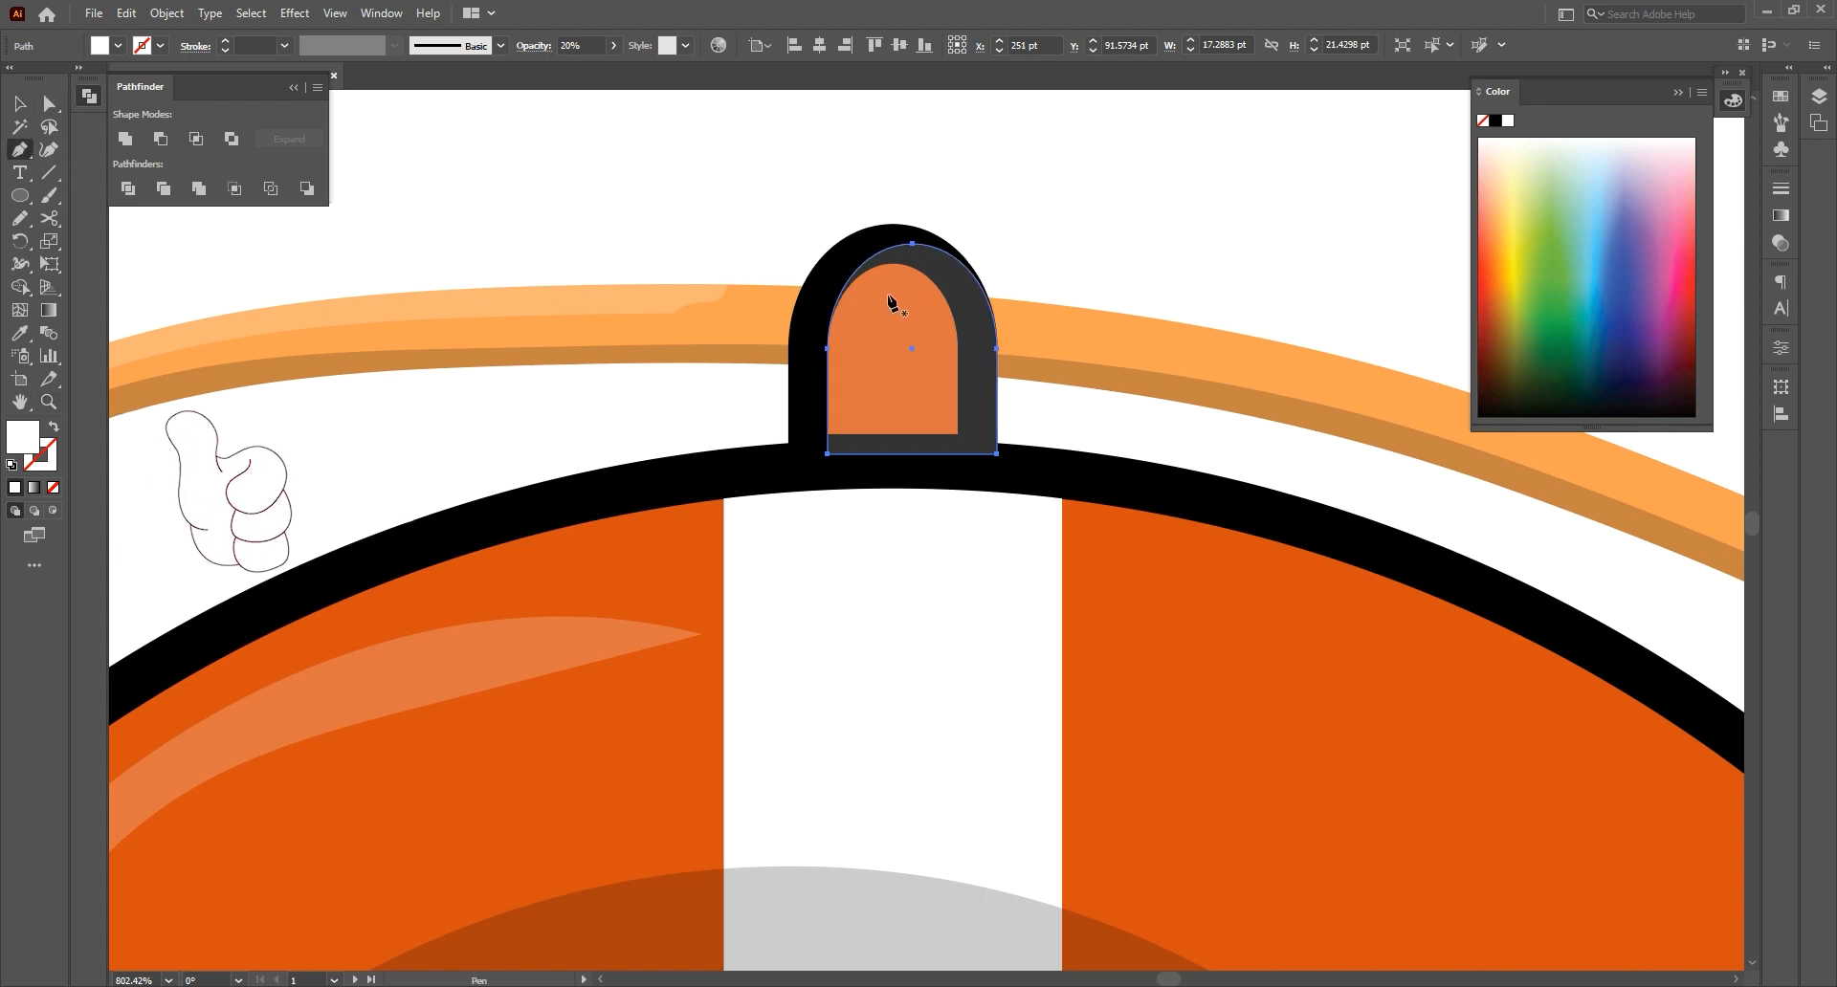
{"action": "key", "text": "Down"}
{"action": "key", "text": "Down"}
{"action": "key", "text": "Left"}
{"action": "left_click_drag", "start_coordinate": [818, 472], "coordinate": [829, 474]}
{"action": "left_click_drag", "start_coordinate": [819, 368], "coordinate": [826, 359]}
{"action": "left_click_drag", "start_coordinate": [988, 369], "coordinate": [872, 337]}
{"action": "left_click_drag", "start_coordinate": [988, 474], "coordinate": [854, 470]}
{"action": "left_click_drag", "start_coordinate": [872, 335], "coordinate": [847, 334]}
{"action": "left_click_drag", "start_coordinate": [952, 264], "coordinate": [876, 287]}
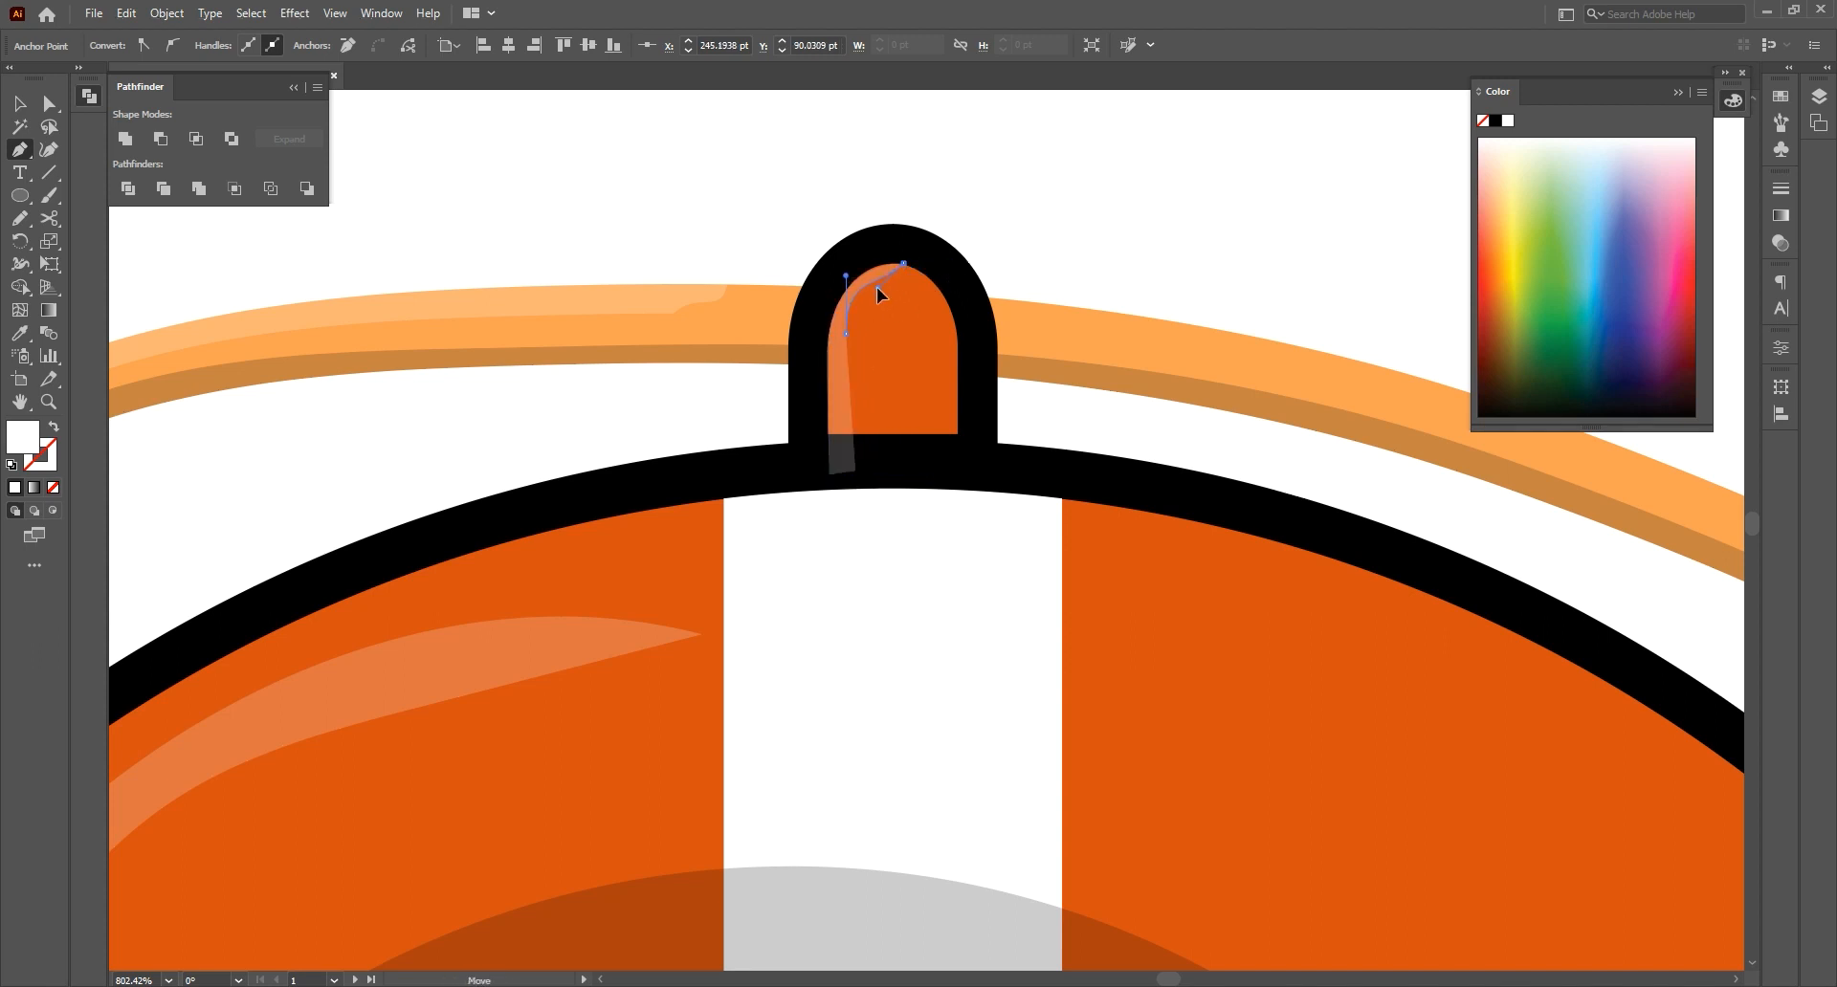
{"action": "left_click", "coordinate": [846, 335]}
Move the highlight's two lower anchor points up to the base of the top loop's orange fill
{"action": "scroll", "coordinate": [861, 478], "scroll_direction": "up", "scroll_amount": 2}
{"action": "left_click", "coordinate": [846, 455], "text": "ctrl"}
{"action": "left_click", "coordinate": [811, 459], "text": "ctrl+shift"}
{"action": "left_click_drag", "start_coordinate": [810, 459], "coordinate": [810, 413]}
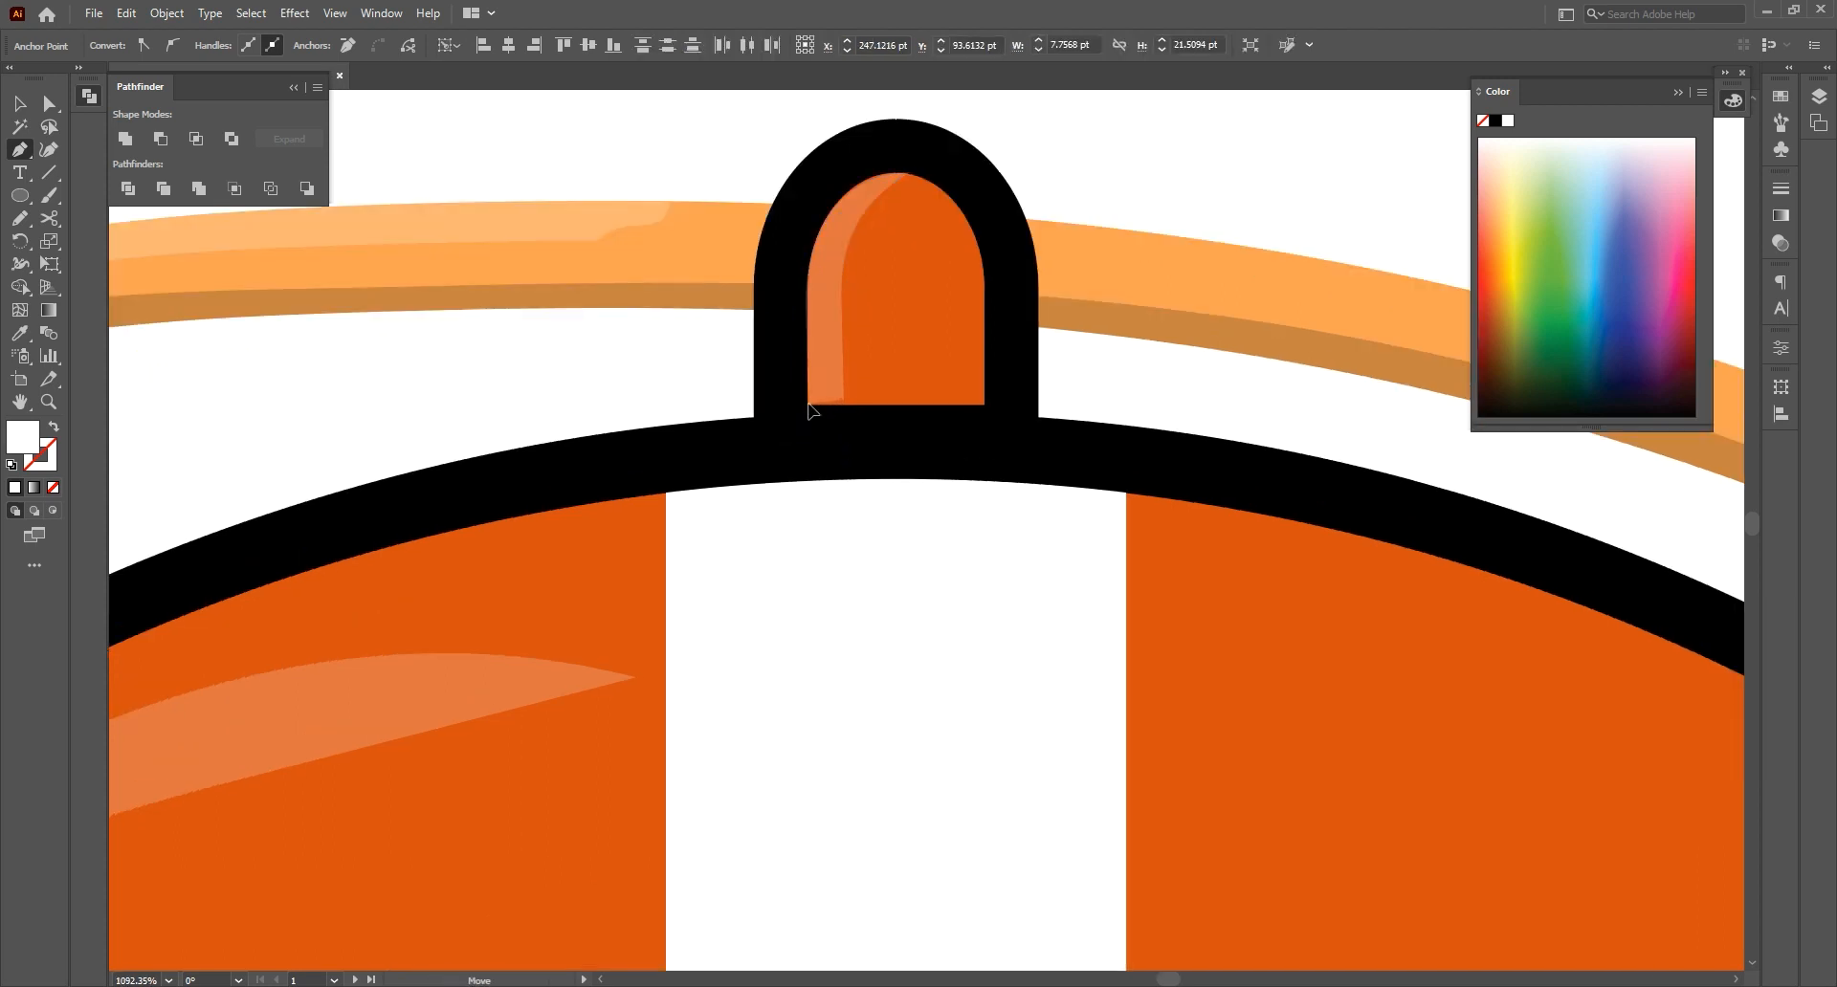
{"action": "left_click", "coordinate": [846, 405], "text": "ctrl"}
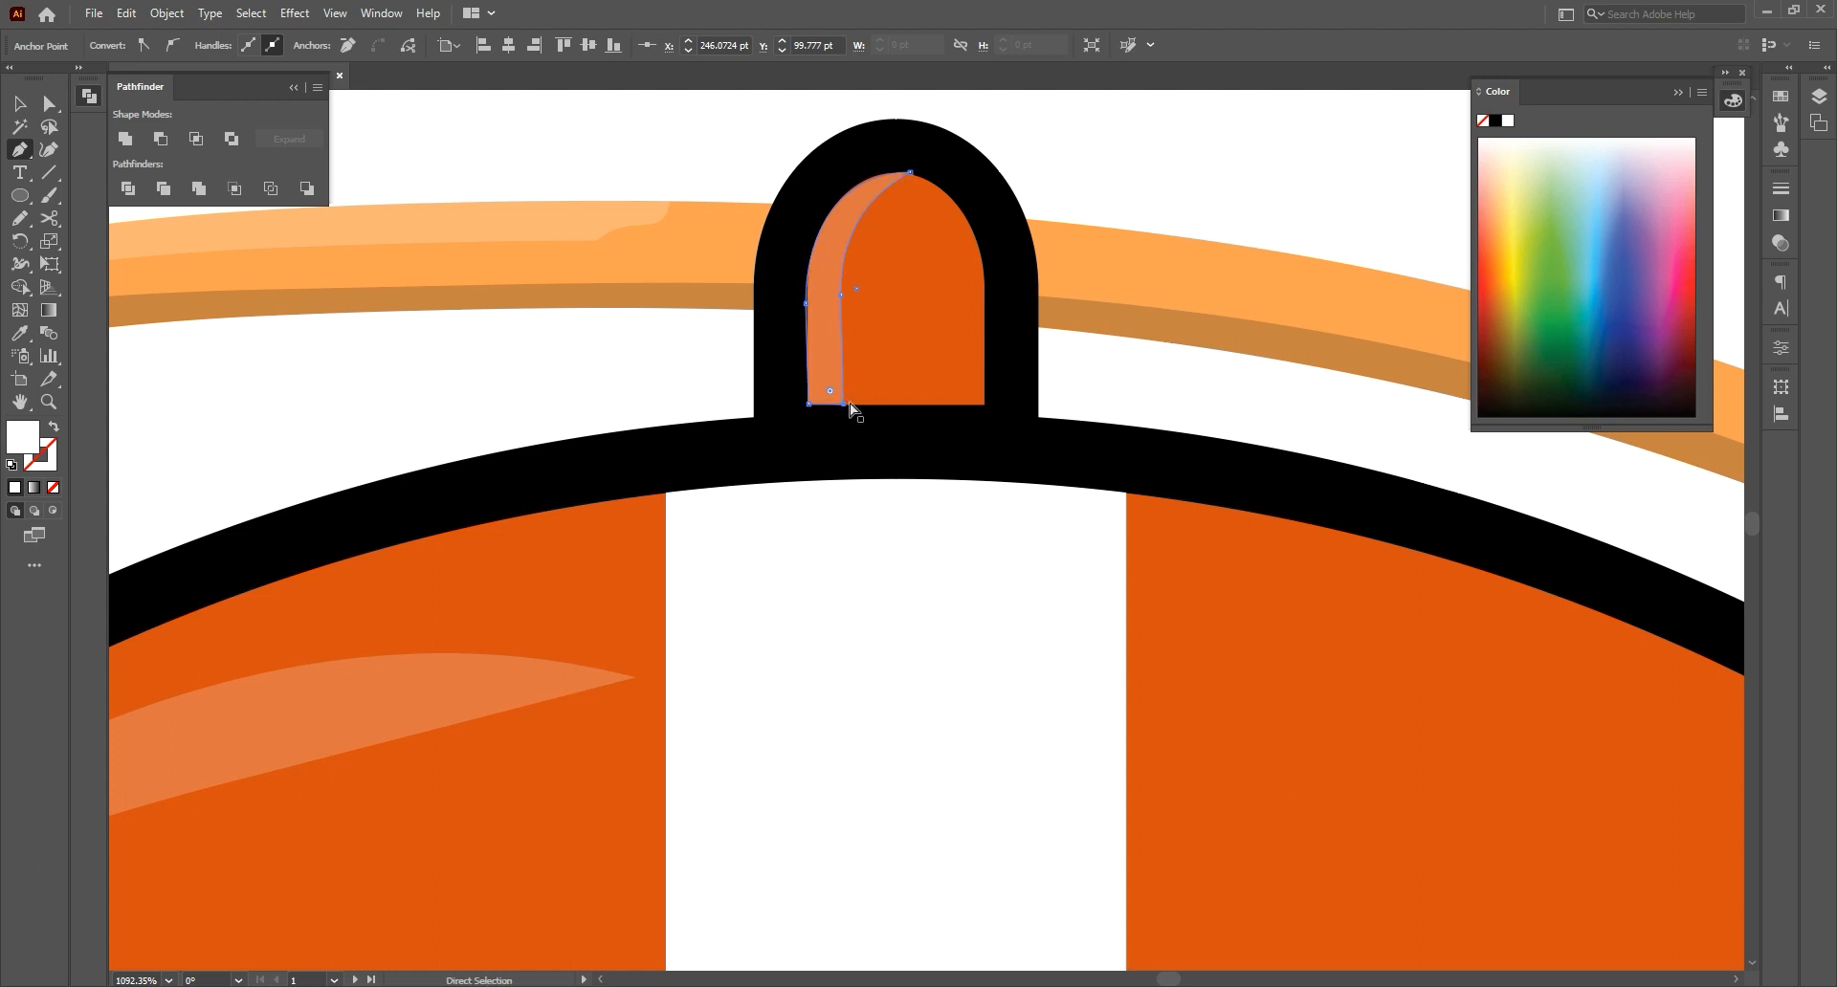
{"action": "key", "text": "z"}
{"action": "left_click_drag", "start_coordinate": [971, 430], "coordinate": [702, 344]}
{"action": "key", "text": "v"}
{"action": "left_click", "coordinate": [990, 342]}
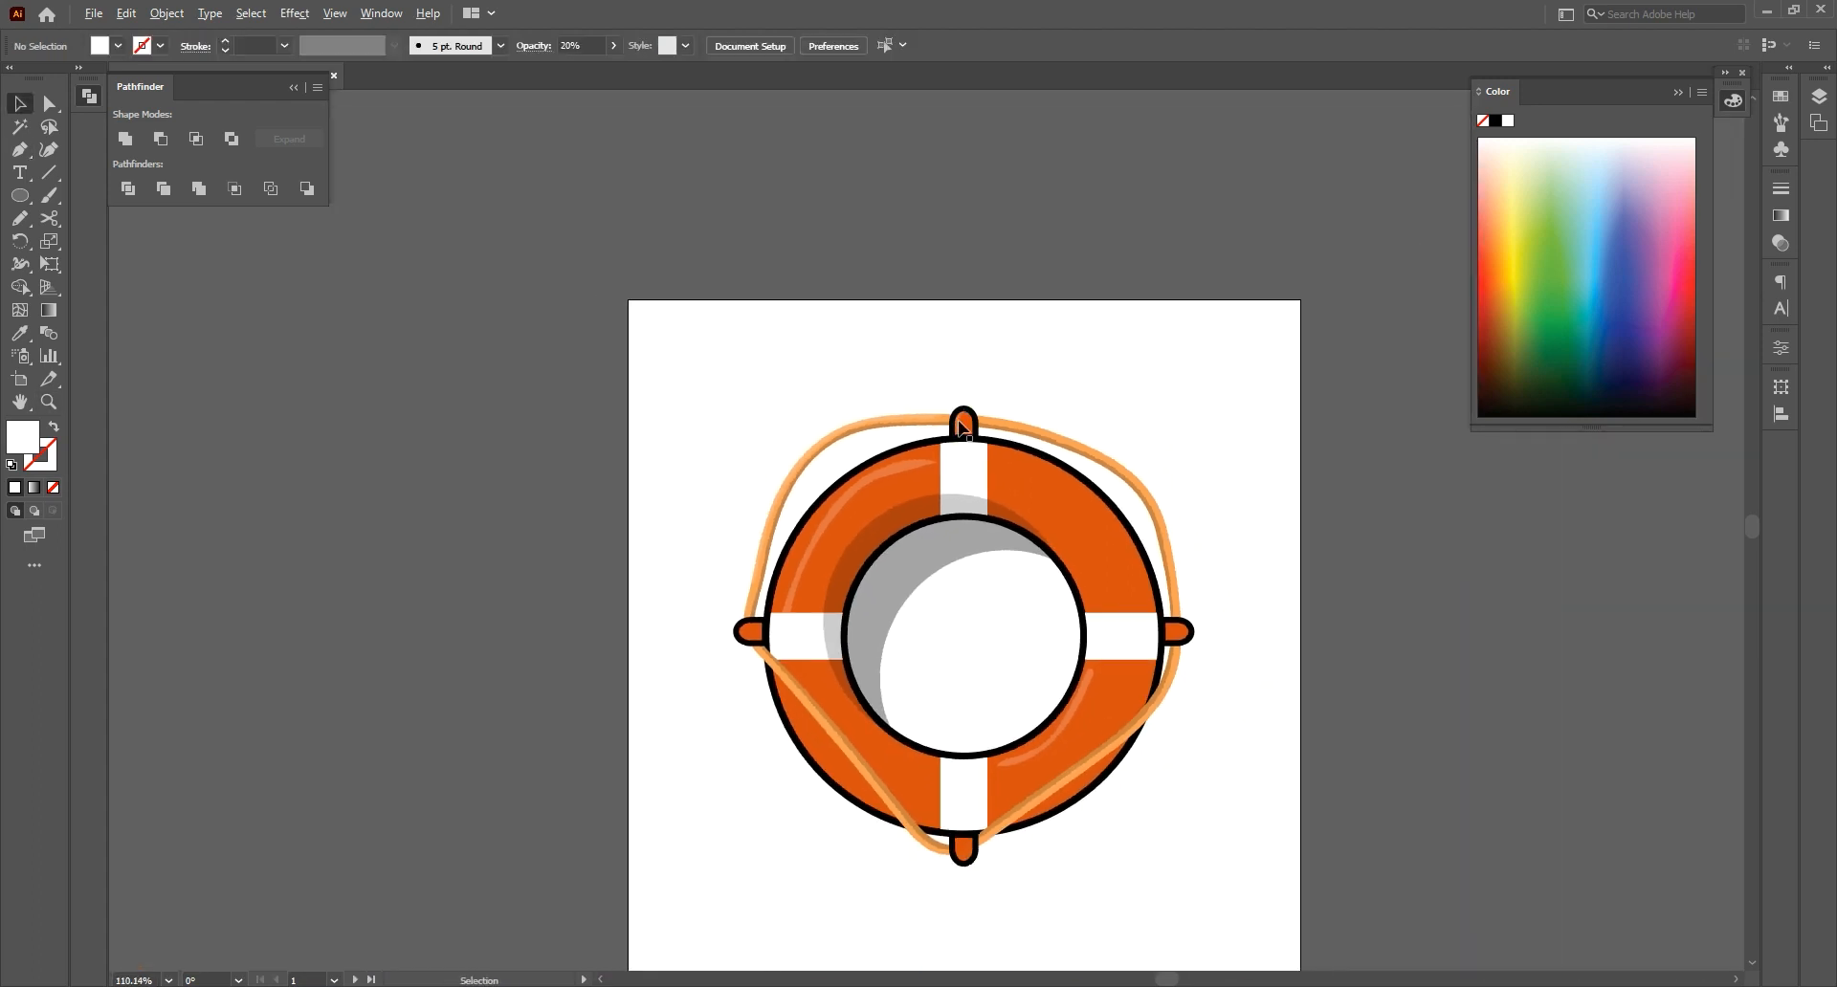
Place a copy of the highlight on the right attachment loop and rotate it to follow the loop's upper inner edge
{"action": "left_click", "coordinate": [1170, 625], "text": "ctrl"}
{"action": "key", "text": "z"}
{"action": "left_click_drag", "start_coordinate": [1170, 626], "coordinate": [1544, 810]}
{"action": "key", "text": "e"}
{"action": "left_click_drag", "start_coordinate": [1215, 595], "coordinate": [1271, 731]}
{"action": "left_click_drag", "start_coordinate": [1202, 644], "coordinate": [1214, 631]}
{"action": "key", "text": "space"}
{"action": "left_click_drag", "start_coordinate": [1250, 684], "coordinate": [1443, 183]}
Duplicate the highlight onto the bottom attachment loop and rotate it to follow the loop's right inner edge
{"action": "key", "text": "v"}
{"action": "left_click", "coordinate": [1377, 538]}
{"action": "key", "text": "space"}
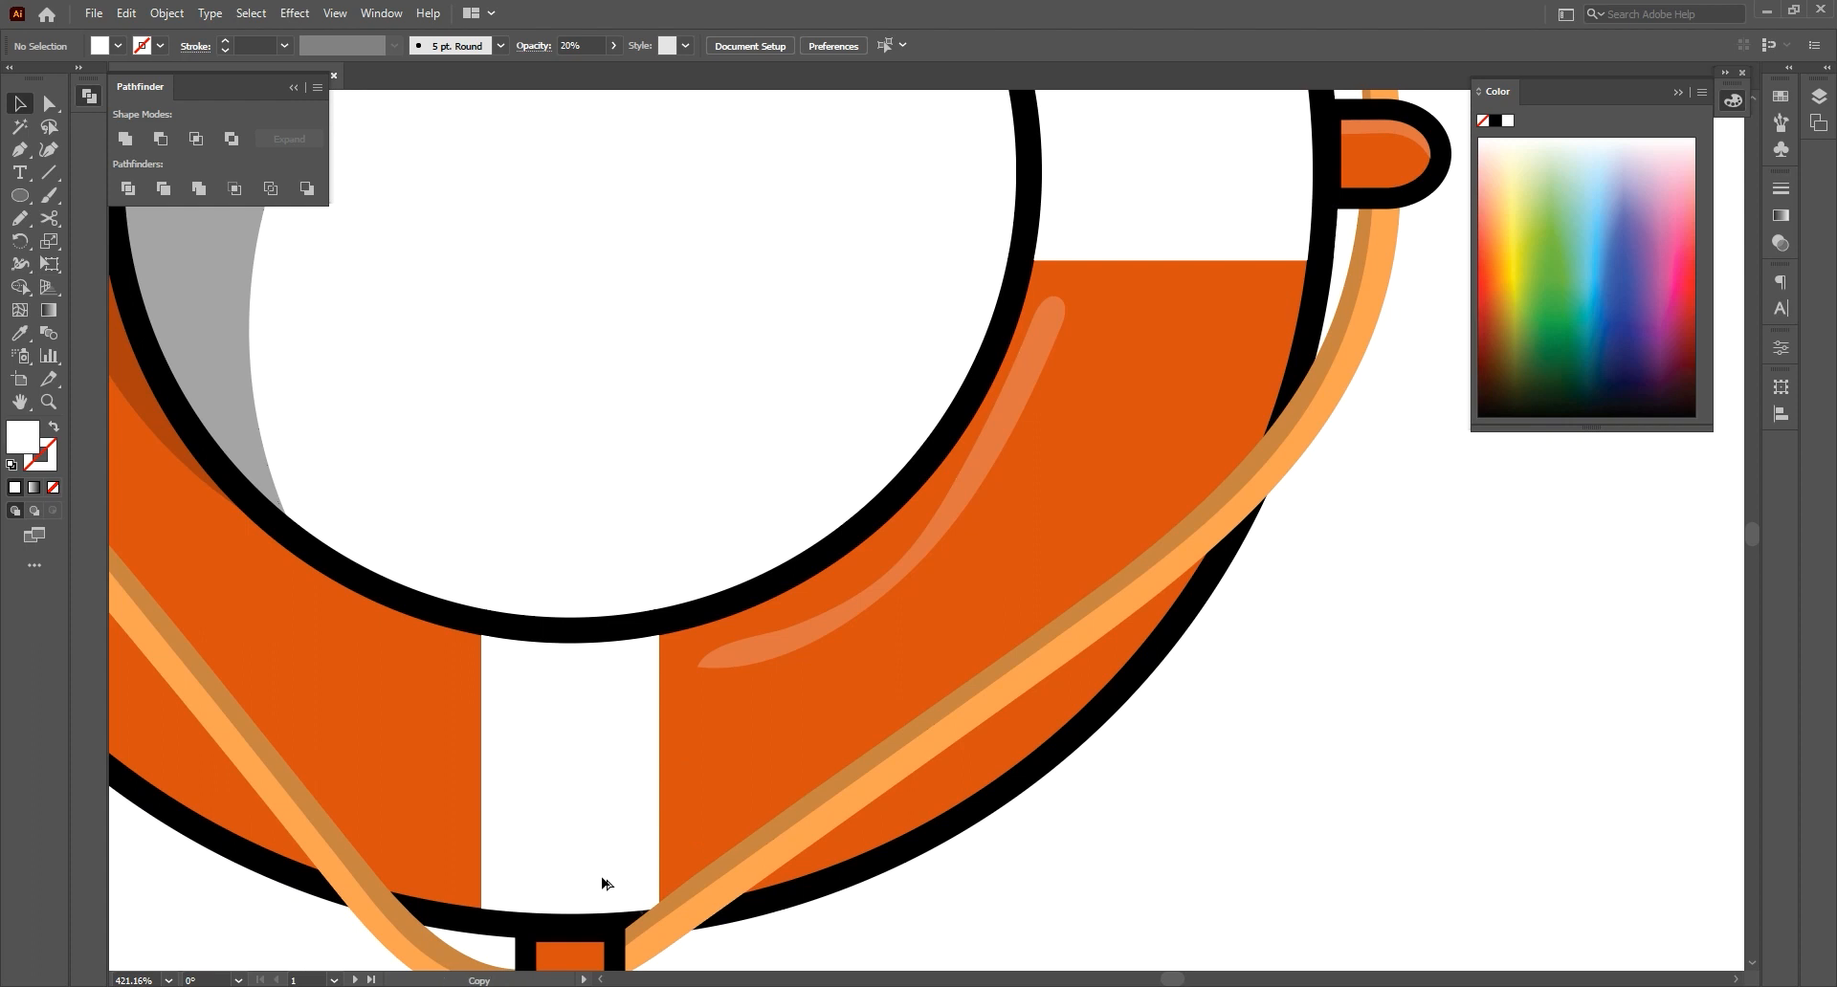
{"action": "key", "text": "space"}
{"action": "left_click_drag", "start_coordinate": [601, 877], "coordinate": [794, 489]}
{"action": "left_click", "coordinate": [778, 591]}
{"action": "key", "text": "e"}
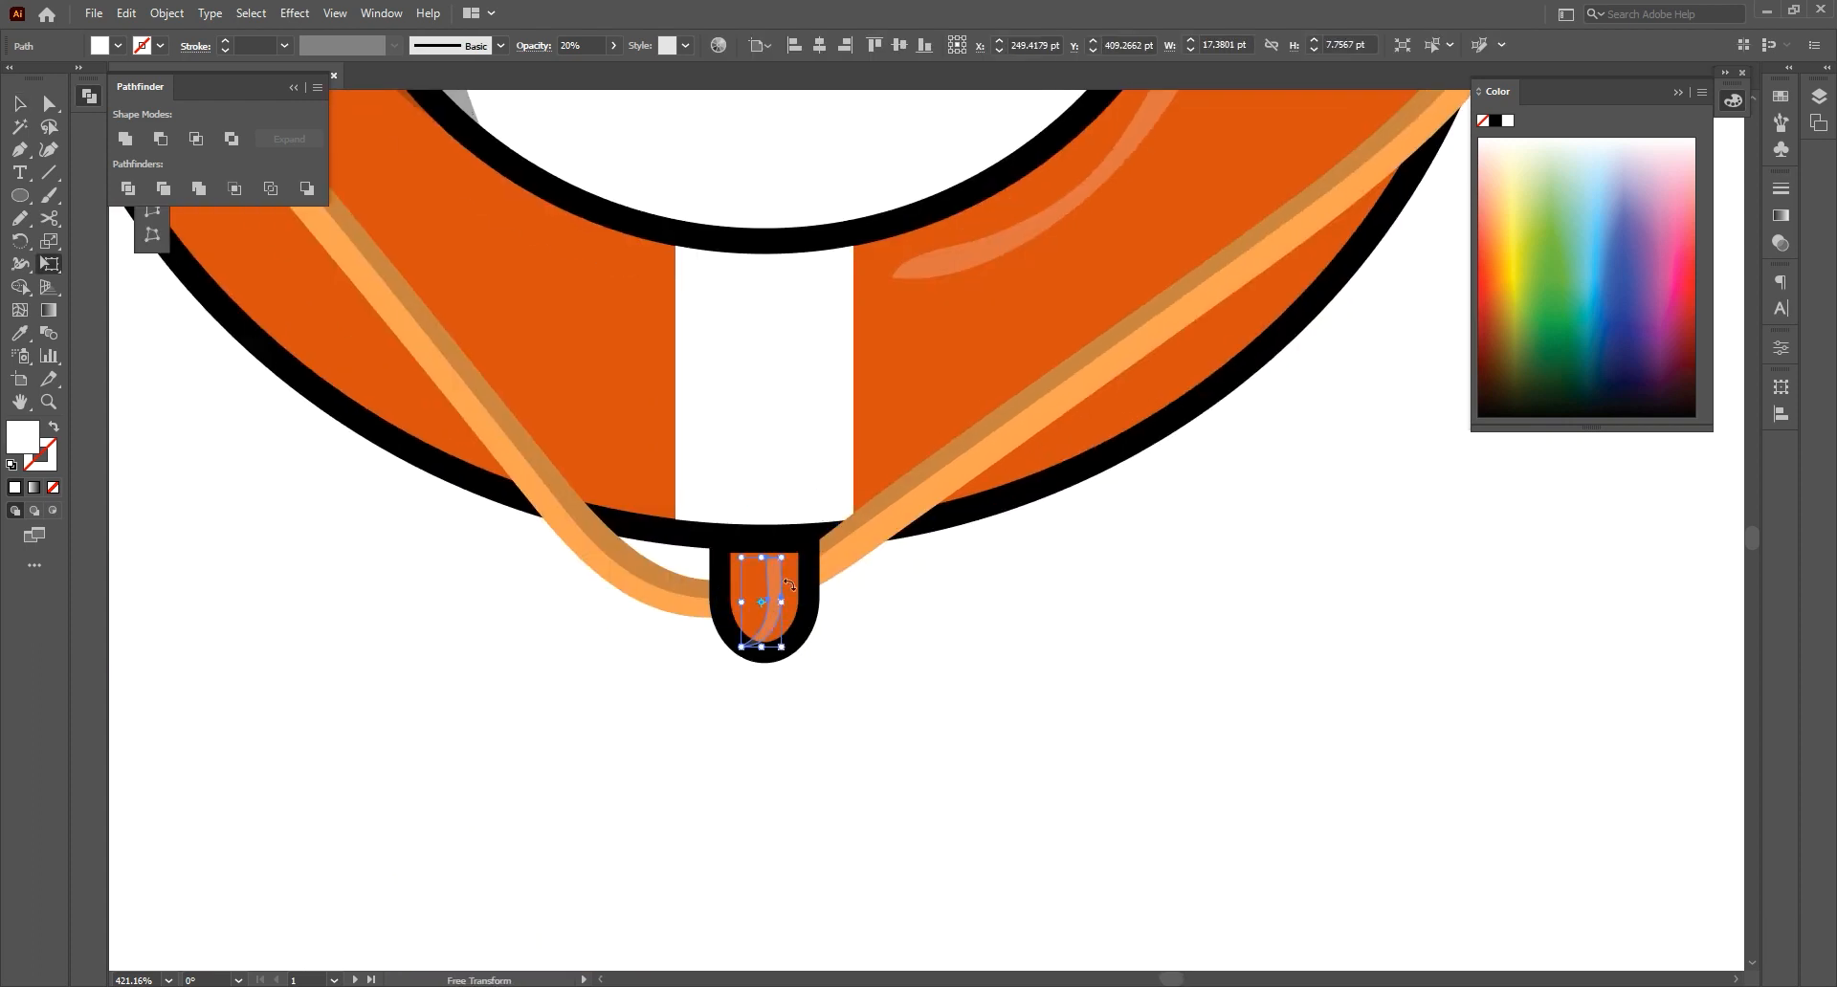
Duplicate the highlight onto the left attachment loop and rotate it to follow the loop's lower inner edge
{"action": "key", "text": "v"}
{"action": "left_click_drag", "start_coordinate": [763, 524], "coordinate": [562, 357]}
{"action": "key", "text": "space"}
{"action": "left_click_drag", "start_coordinate": [613, 334], "coordinate": [1059, 709]}
{"action": "key", "text": "e"}
{"action": "left_click_drag", "start_coordinate": [882, 390], "coordinate": [864, 476]}
{"action": "key", "text": "v"}
{"action": "key", "text": "ctrl+0"}
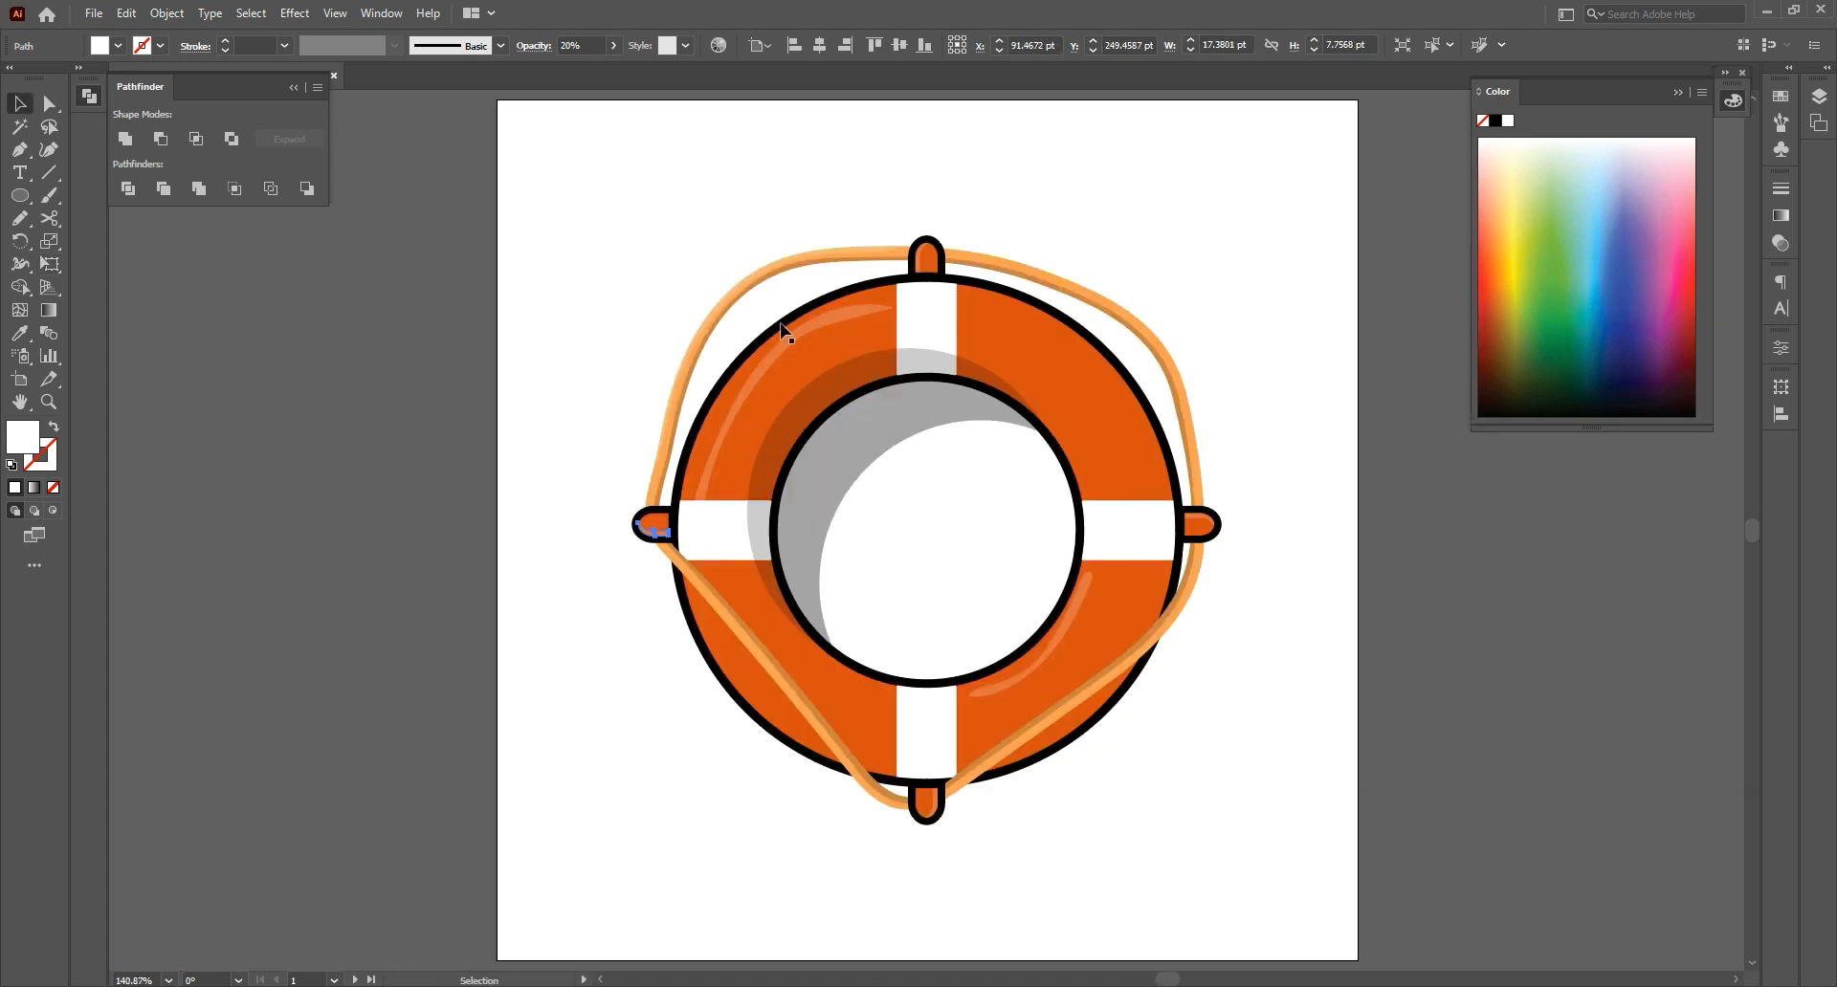
Copy the rope and paste a duplicate in place
{"action": "left_click", "coordinate": [660, 459]}
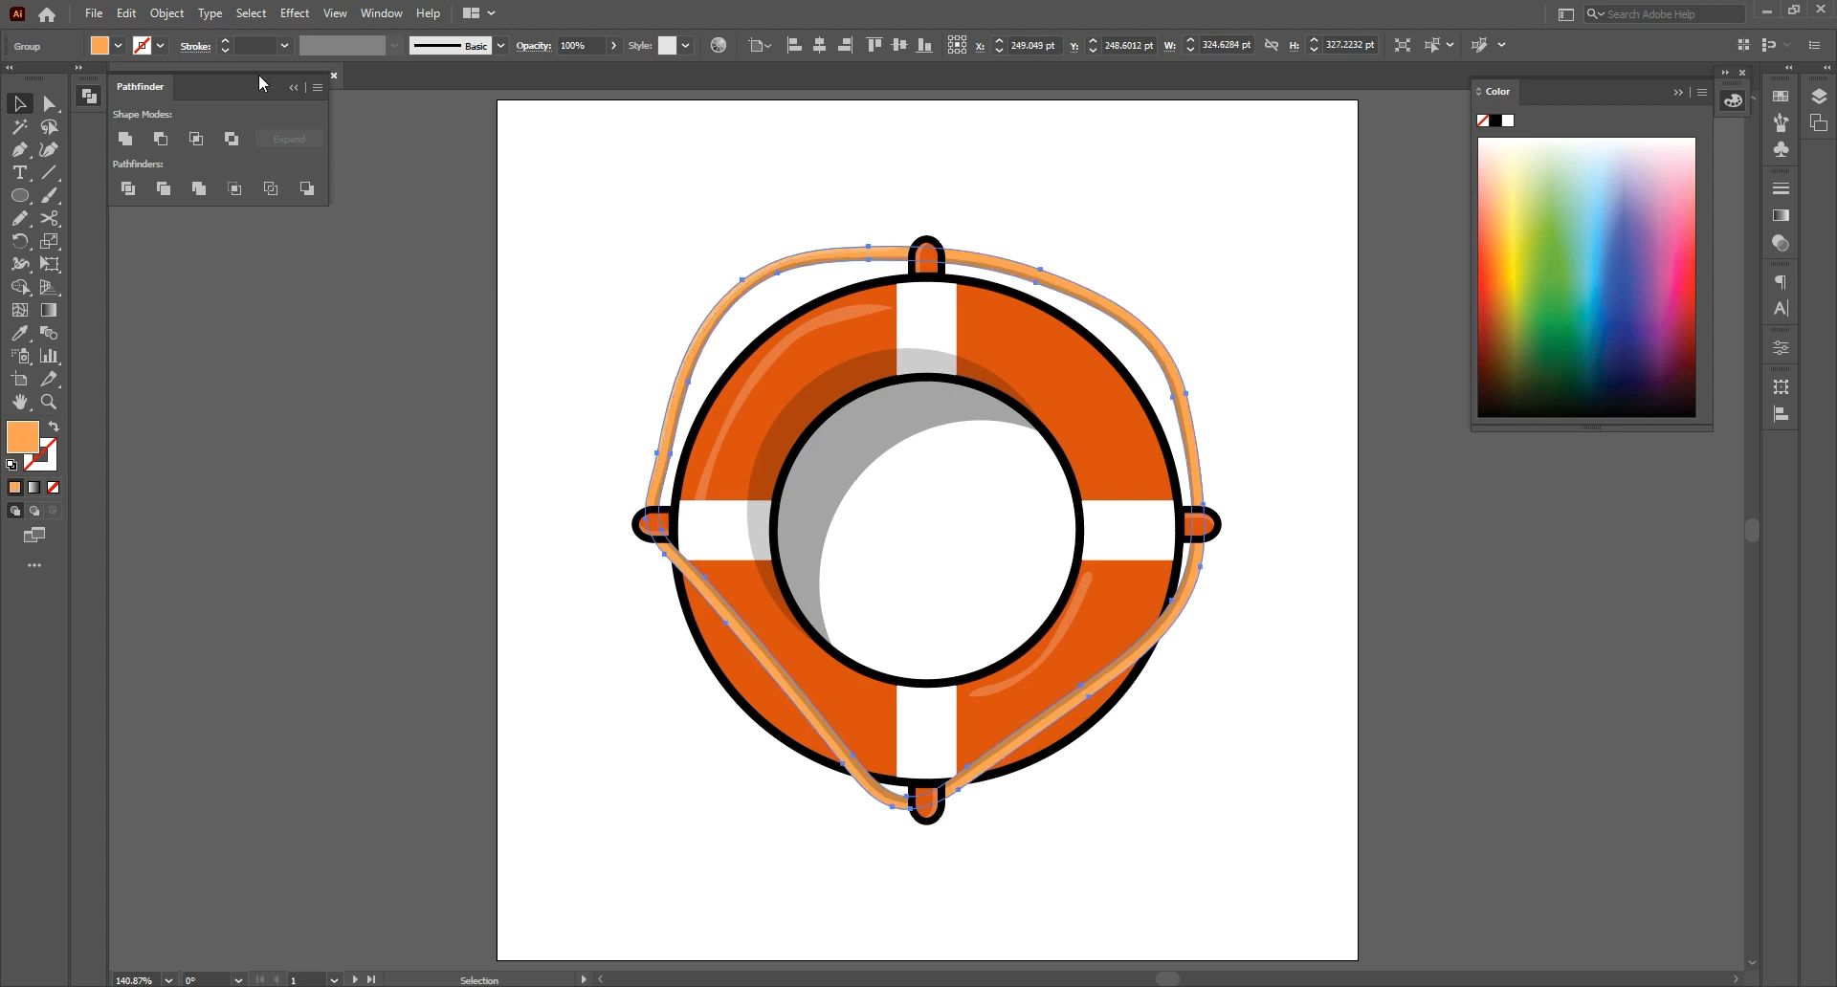
{"action": "left_click", "coordinate": [128, 14]}
{"action": "left_click", "coordinate": [159, 107]}
{"action": "left_click", "coordinate": [126, 14]}
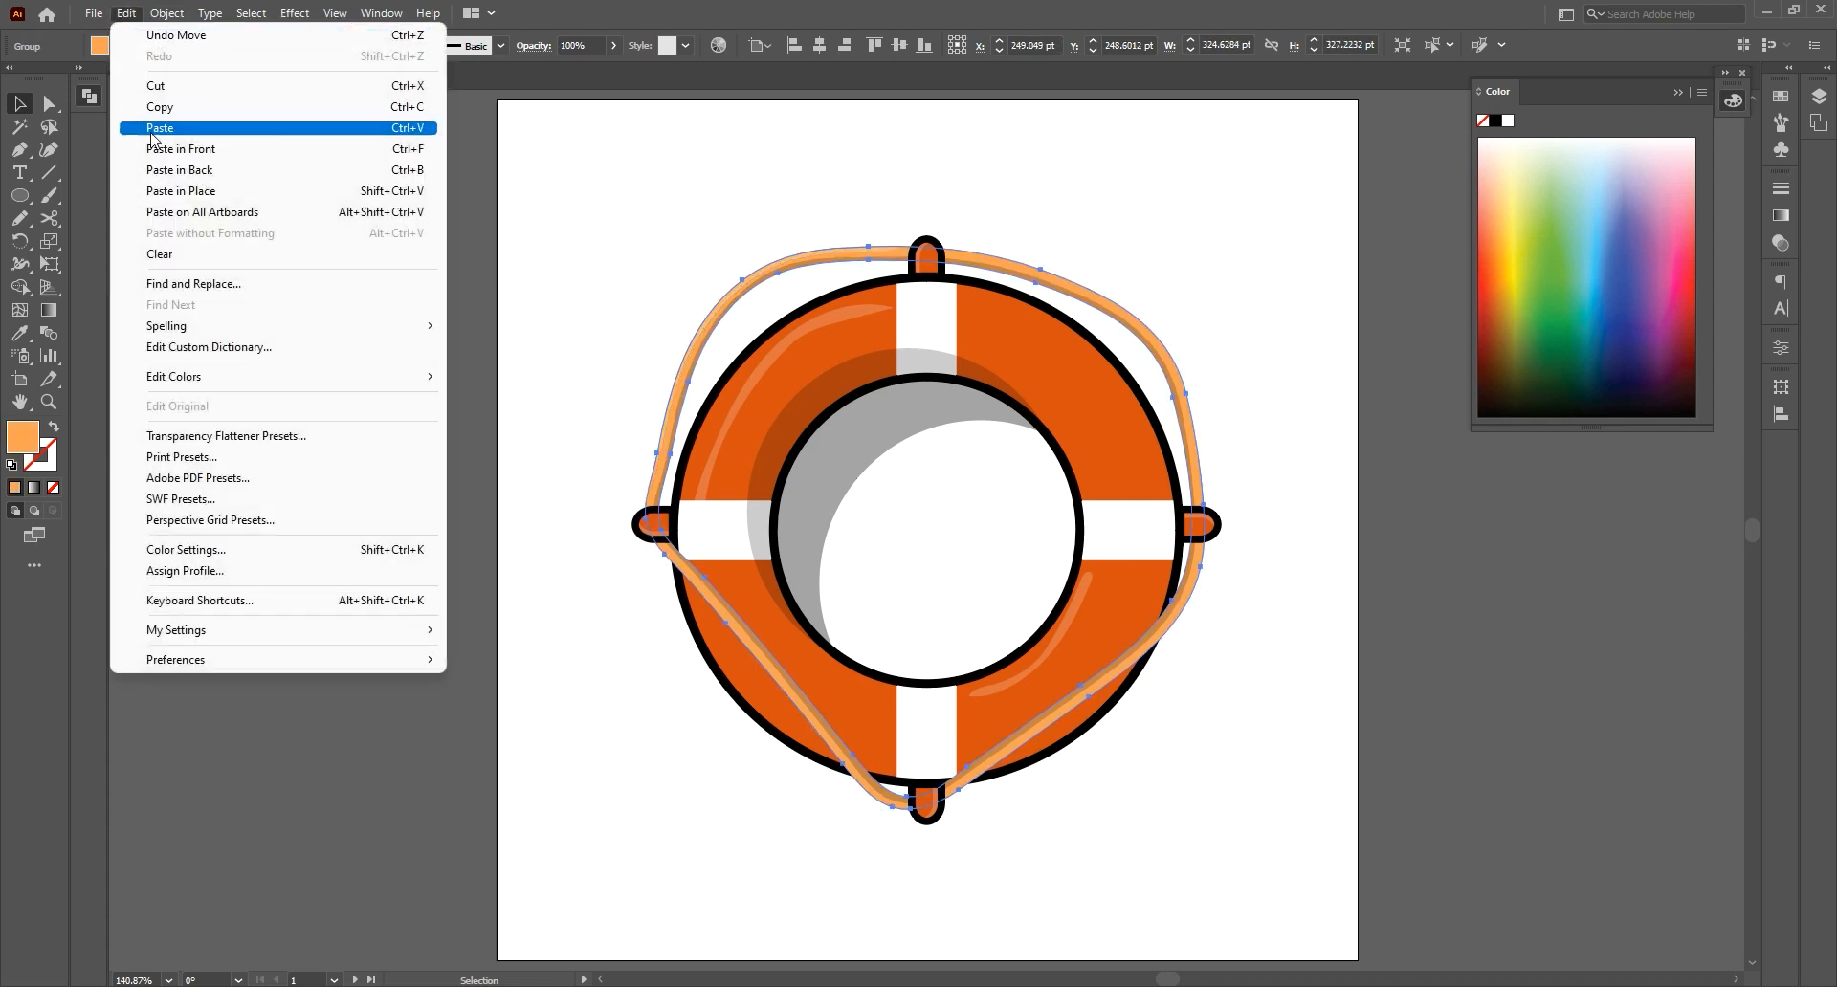
{"action": "left_click", "coordinate": [181, 191]}
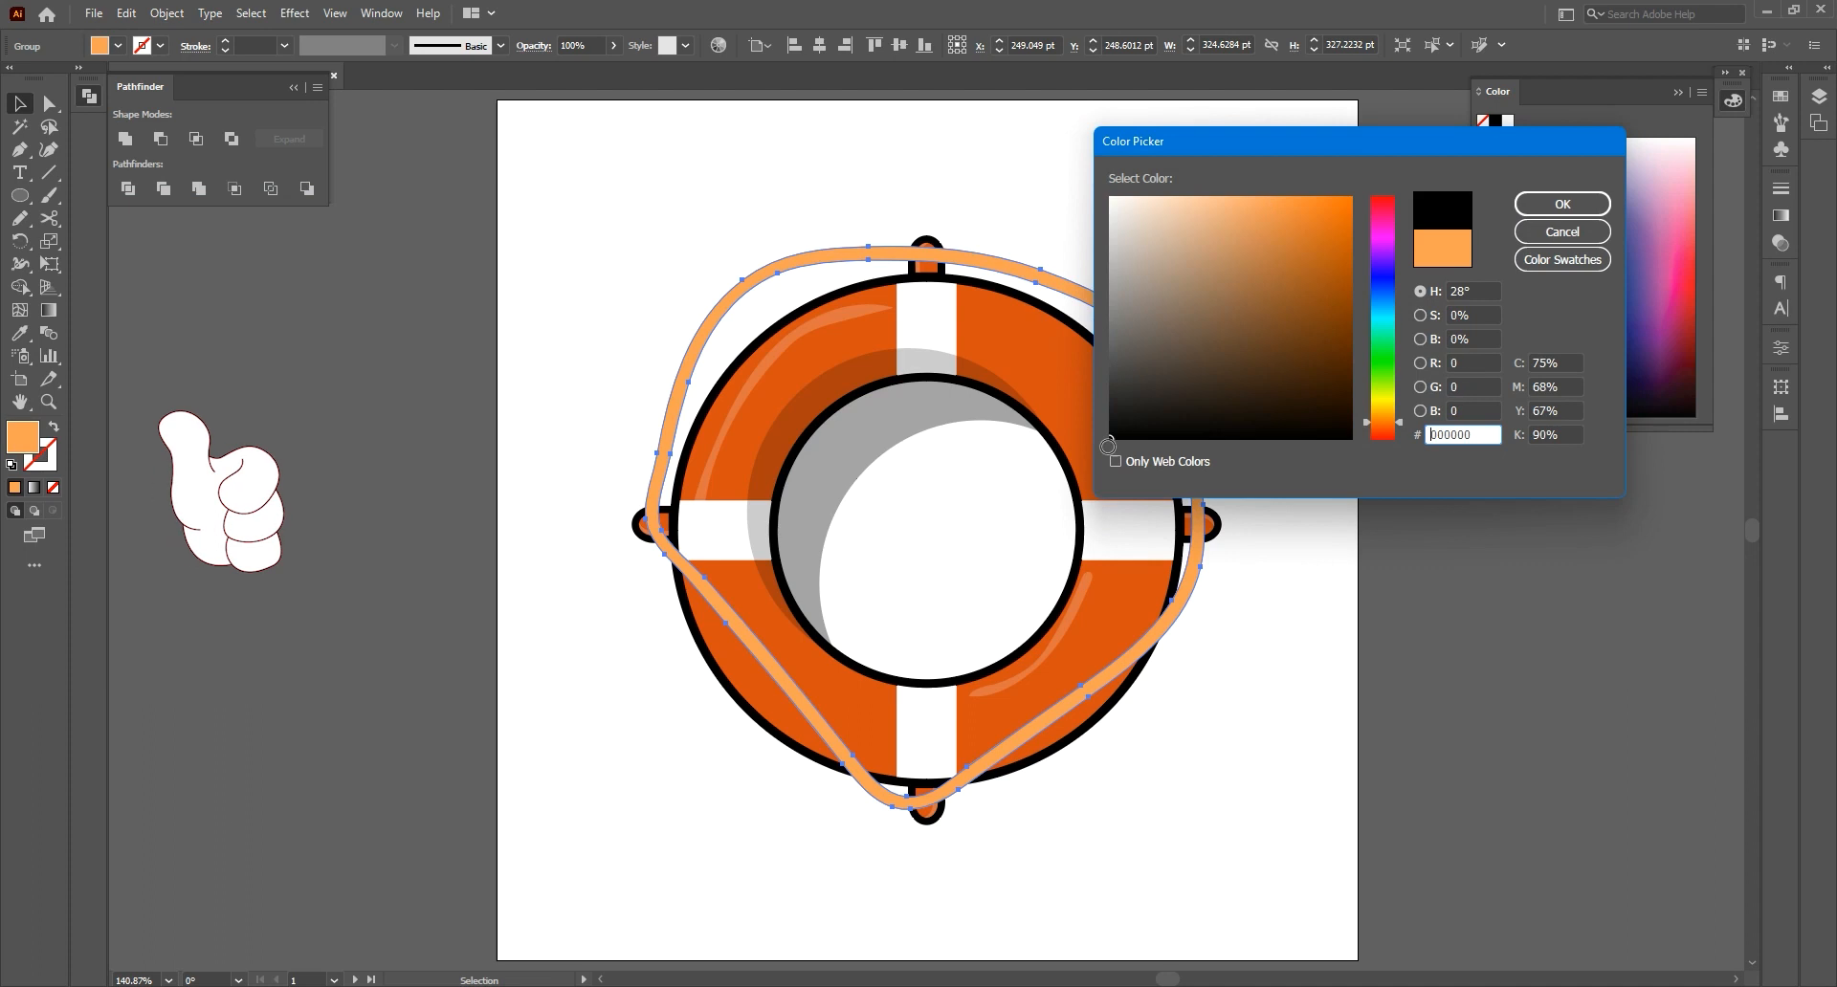
Fill the rope's duplicate with black (000000) and set its opacity to 30%
{"action": "key", "text": "Escape"}
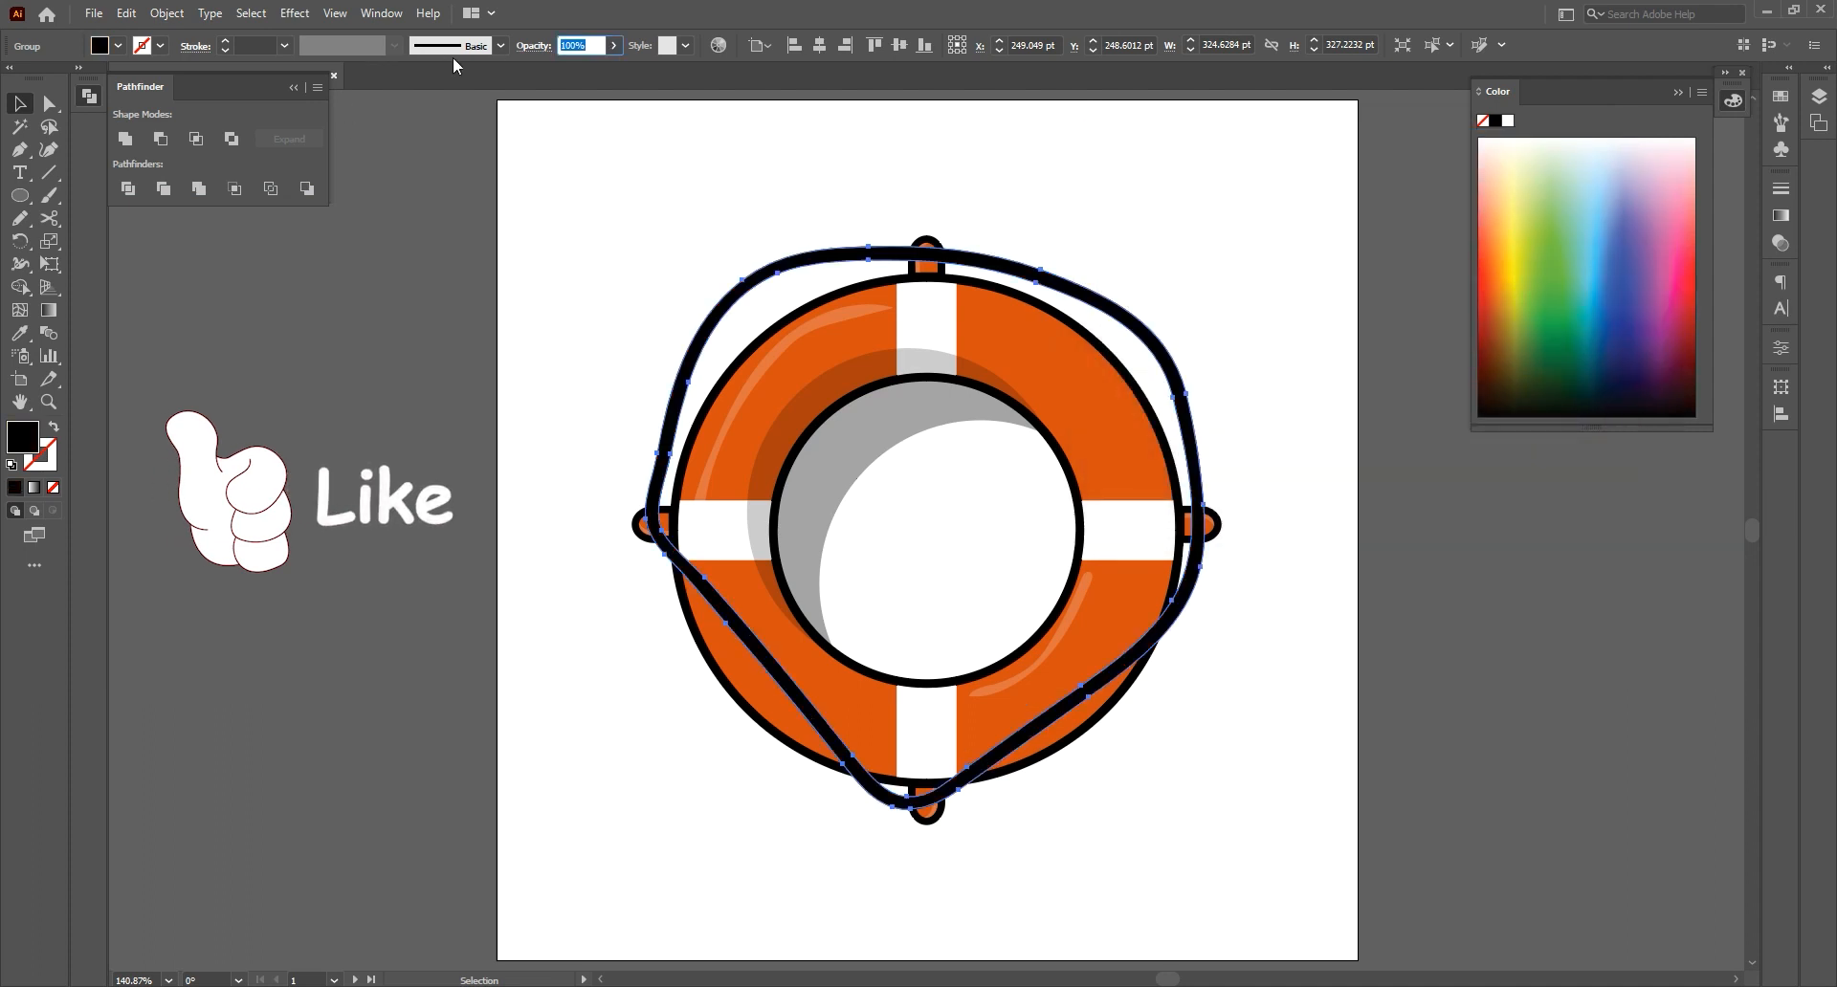
{"action": "type", "text": "30"}
{"action": "key", "text": "Return"}
Nudge the black rope shadow a few points right and 1 pt down, and send it behind all the artwork
{"action": "key", "text": "Right"}
{"action": "key", "text": "Right"}
{"action": "key", "text": "Right"}
{"action": "key", "text": "Right"}
{"action": "key", "text": "Down"}
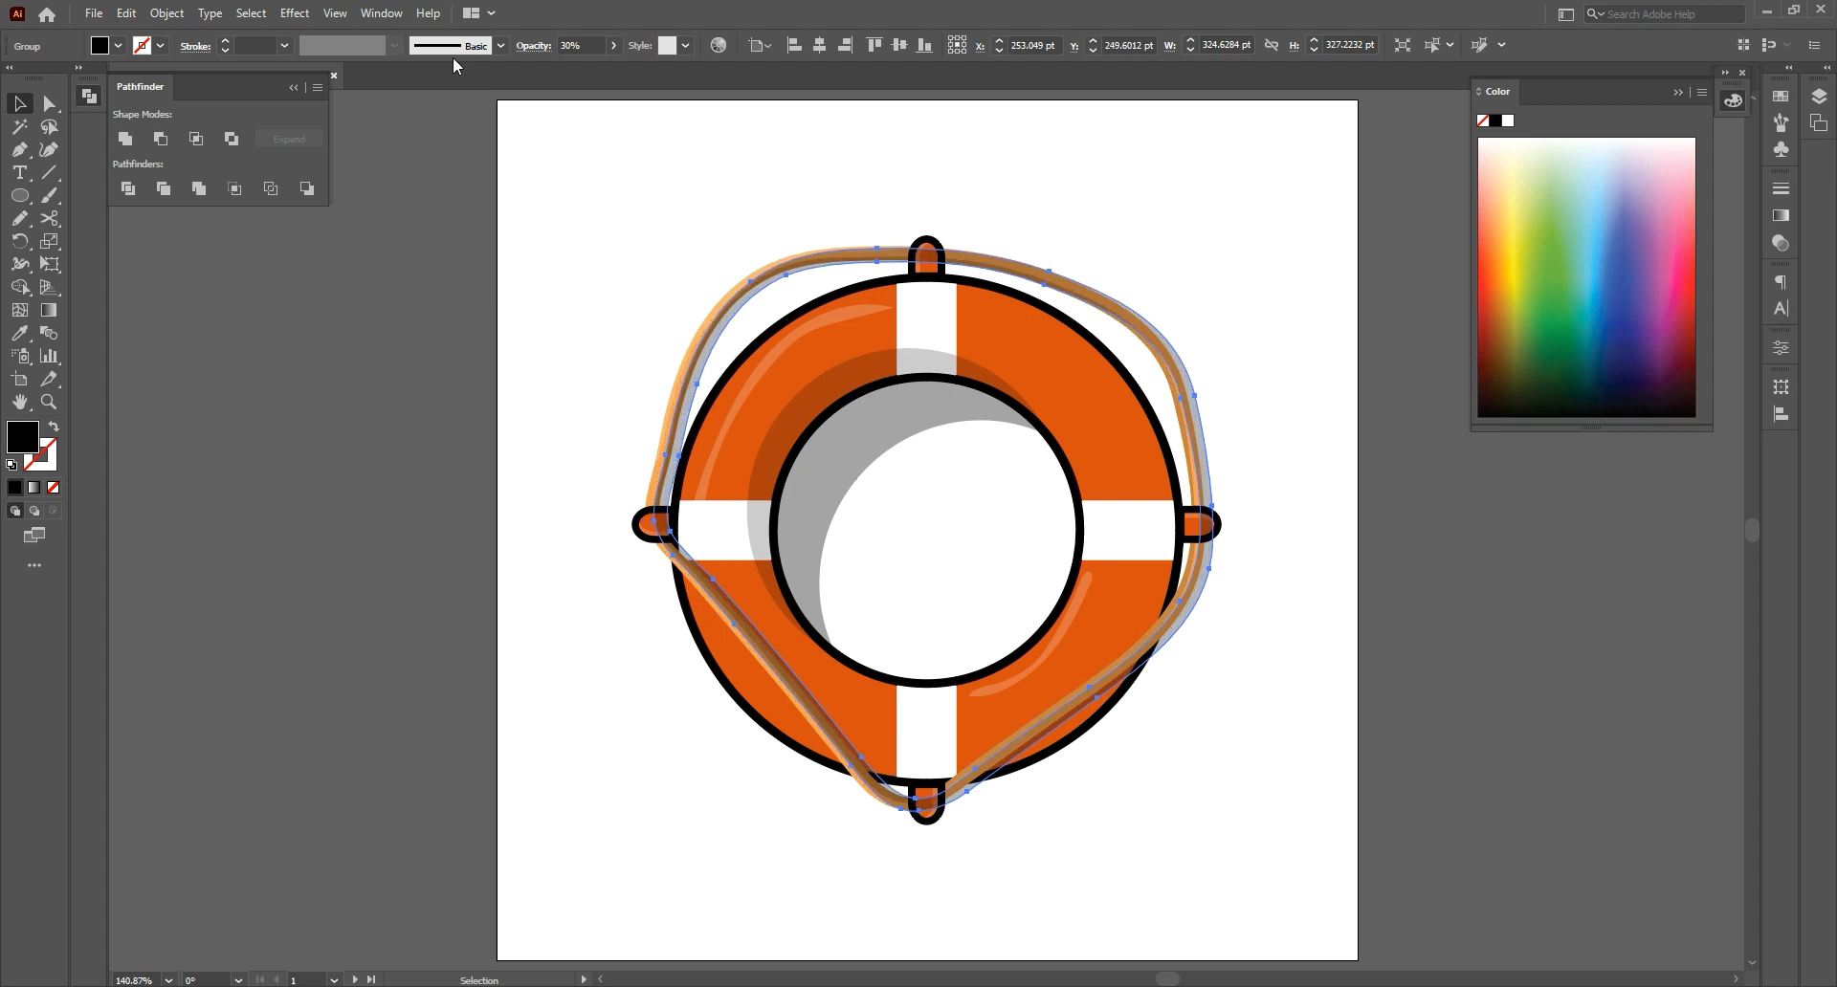
{"action": "right_click", "coordinate": [1093, 297]}
{"action": "mouse_move", "coordinate": [1148, 546]}
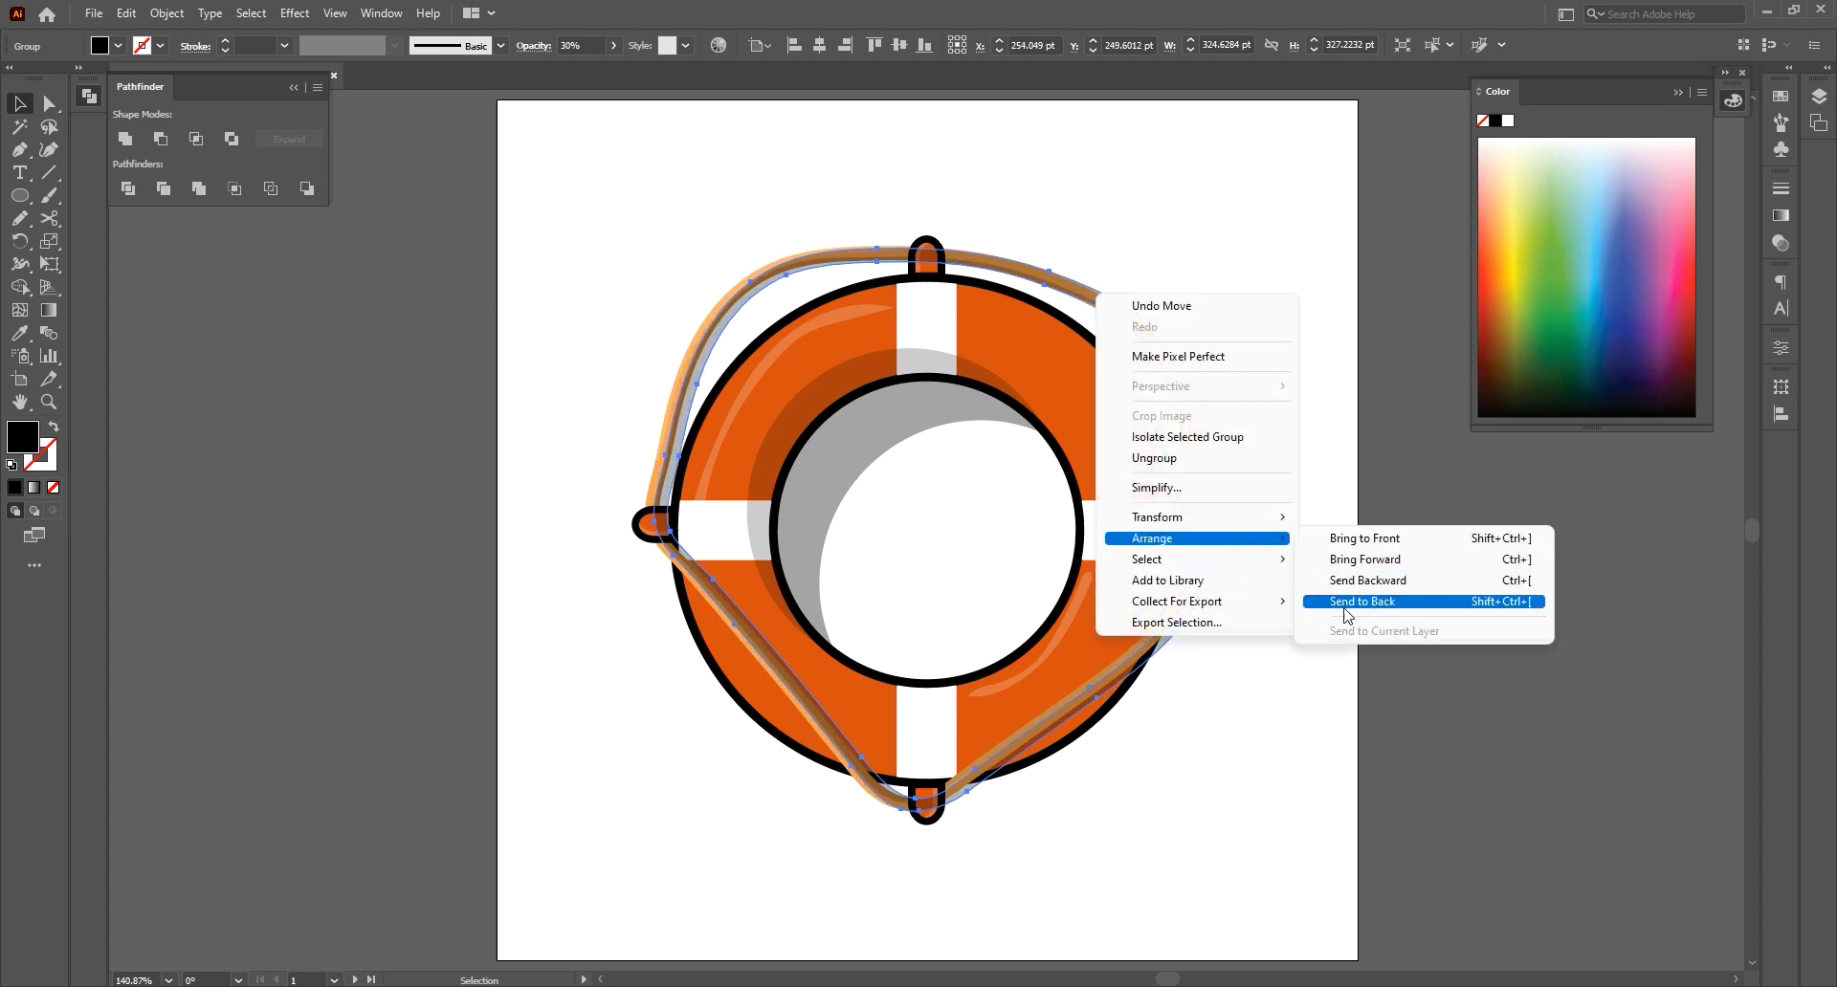
{"action": "left_click", "coordinate": [1346, 601]}
{"action": "left_click", "coordinate": [1297, 384]}
{"action": "left_click", "coordinate": [1201, 437]}
{"action": "key", "text": "Right"}
{"action": "left_click", "coordinate": [1237, 403]}
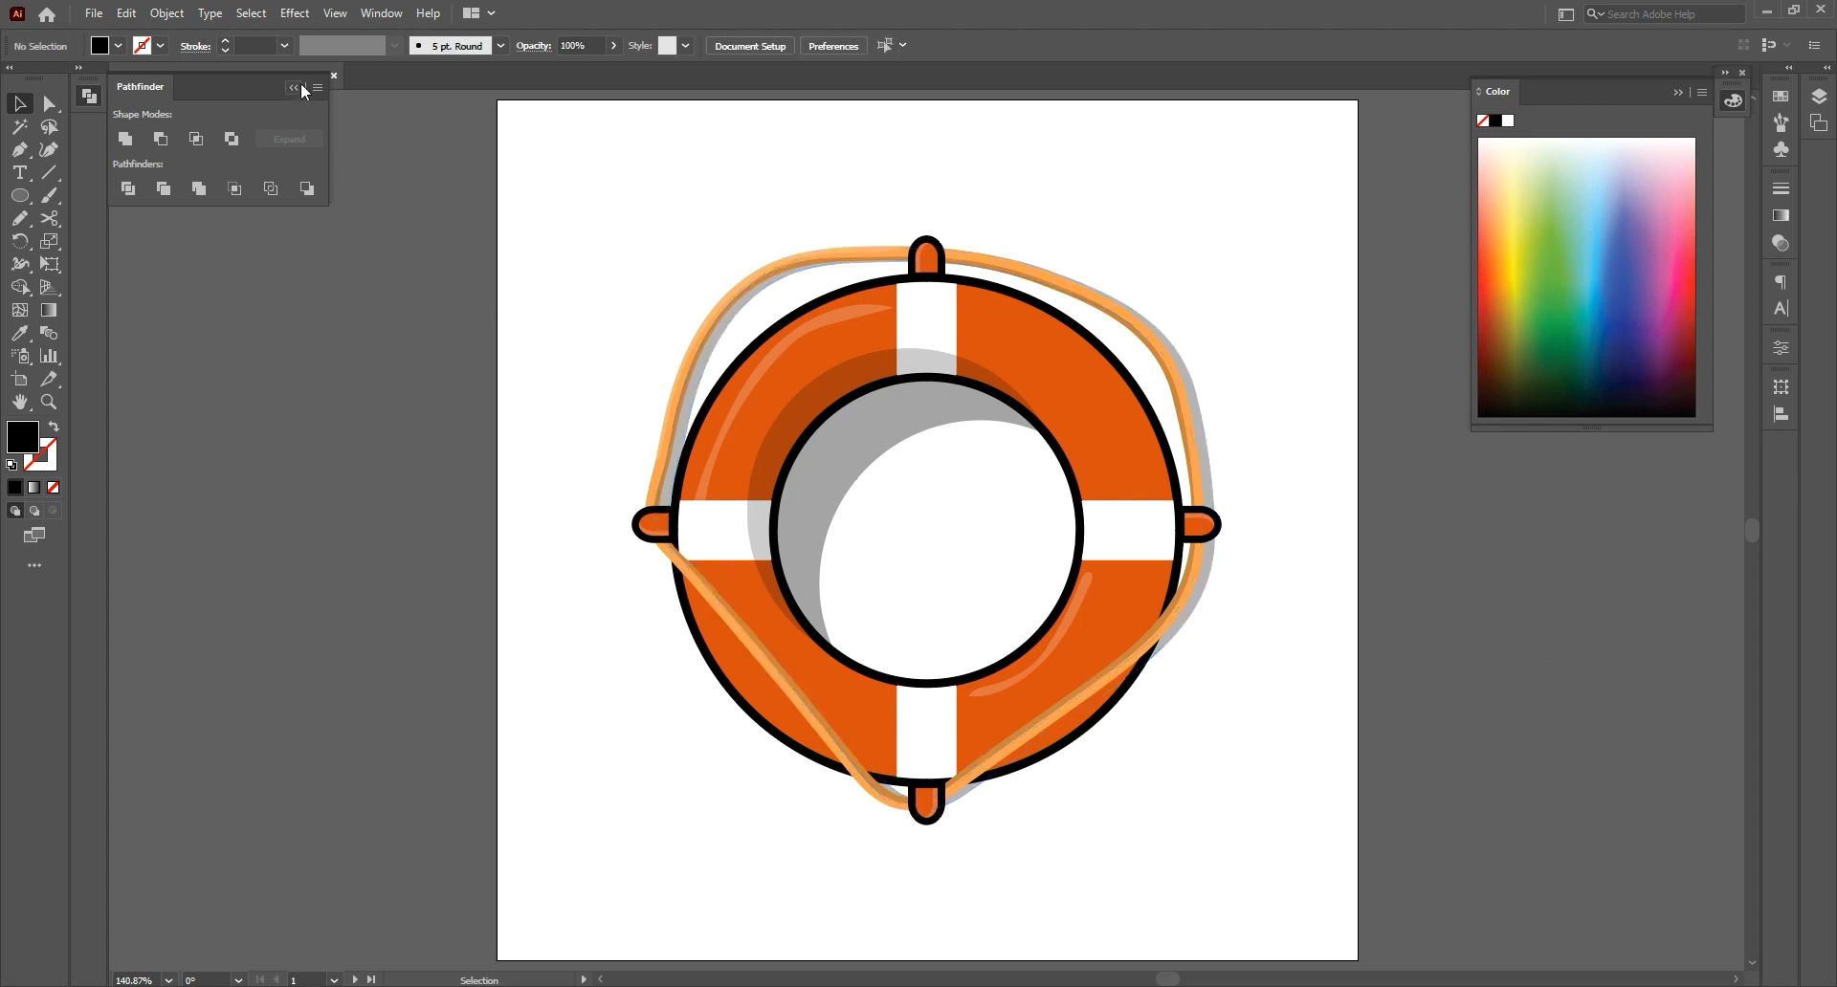
Draw a rectangle for the background and set its width and height to 500 pt
{"action": "left_click", "coordinate": [295, 86]}
{"action": "left_click", "coordinate": [20, 195]}
{"action": "left_click_drag", "start_coordinate": [467, 238], "coordinate": [560, 348]}
{"action": "key", "text": "v"}
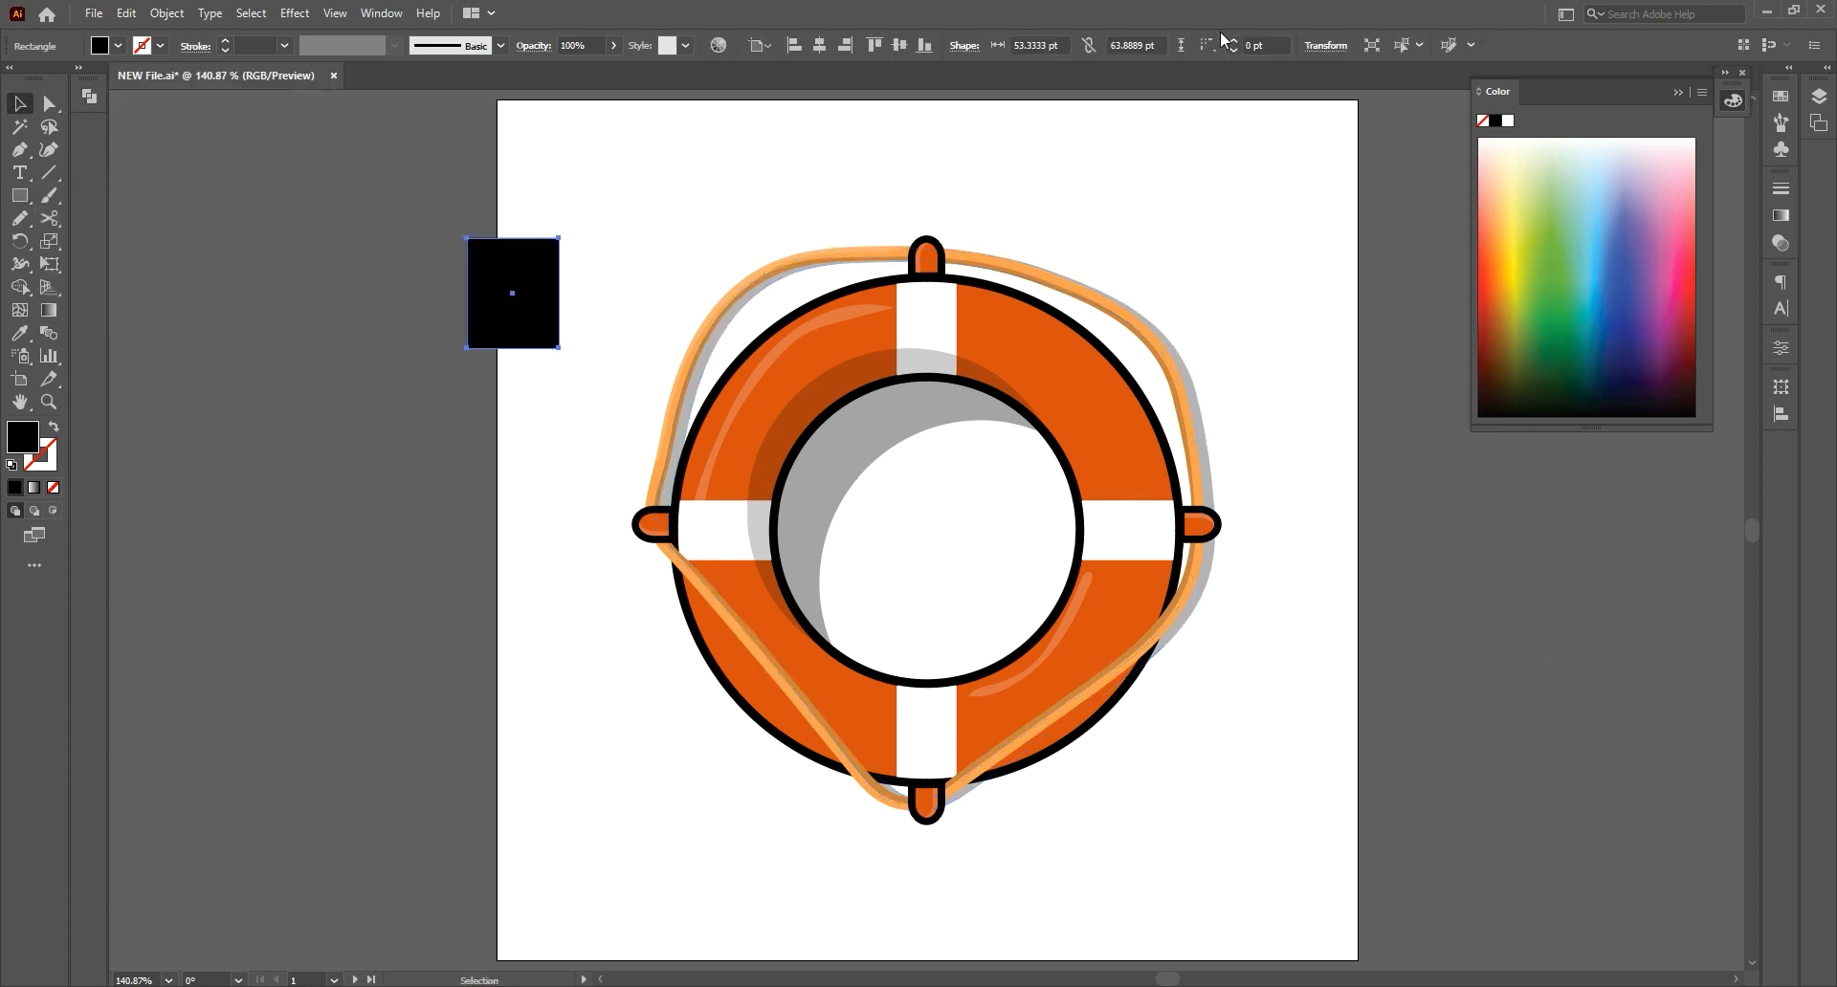
{"action": "left_click", "coordinate": [1324, 45]}
{"action": "left_click", "coordinate": [1278, 77]}
{"action": "type", "text": "500"}
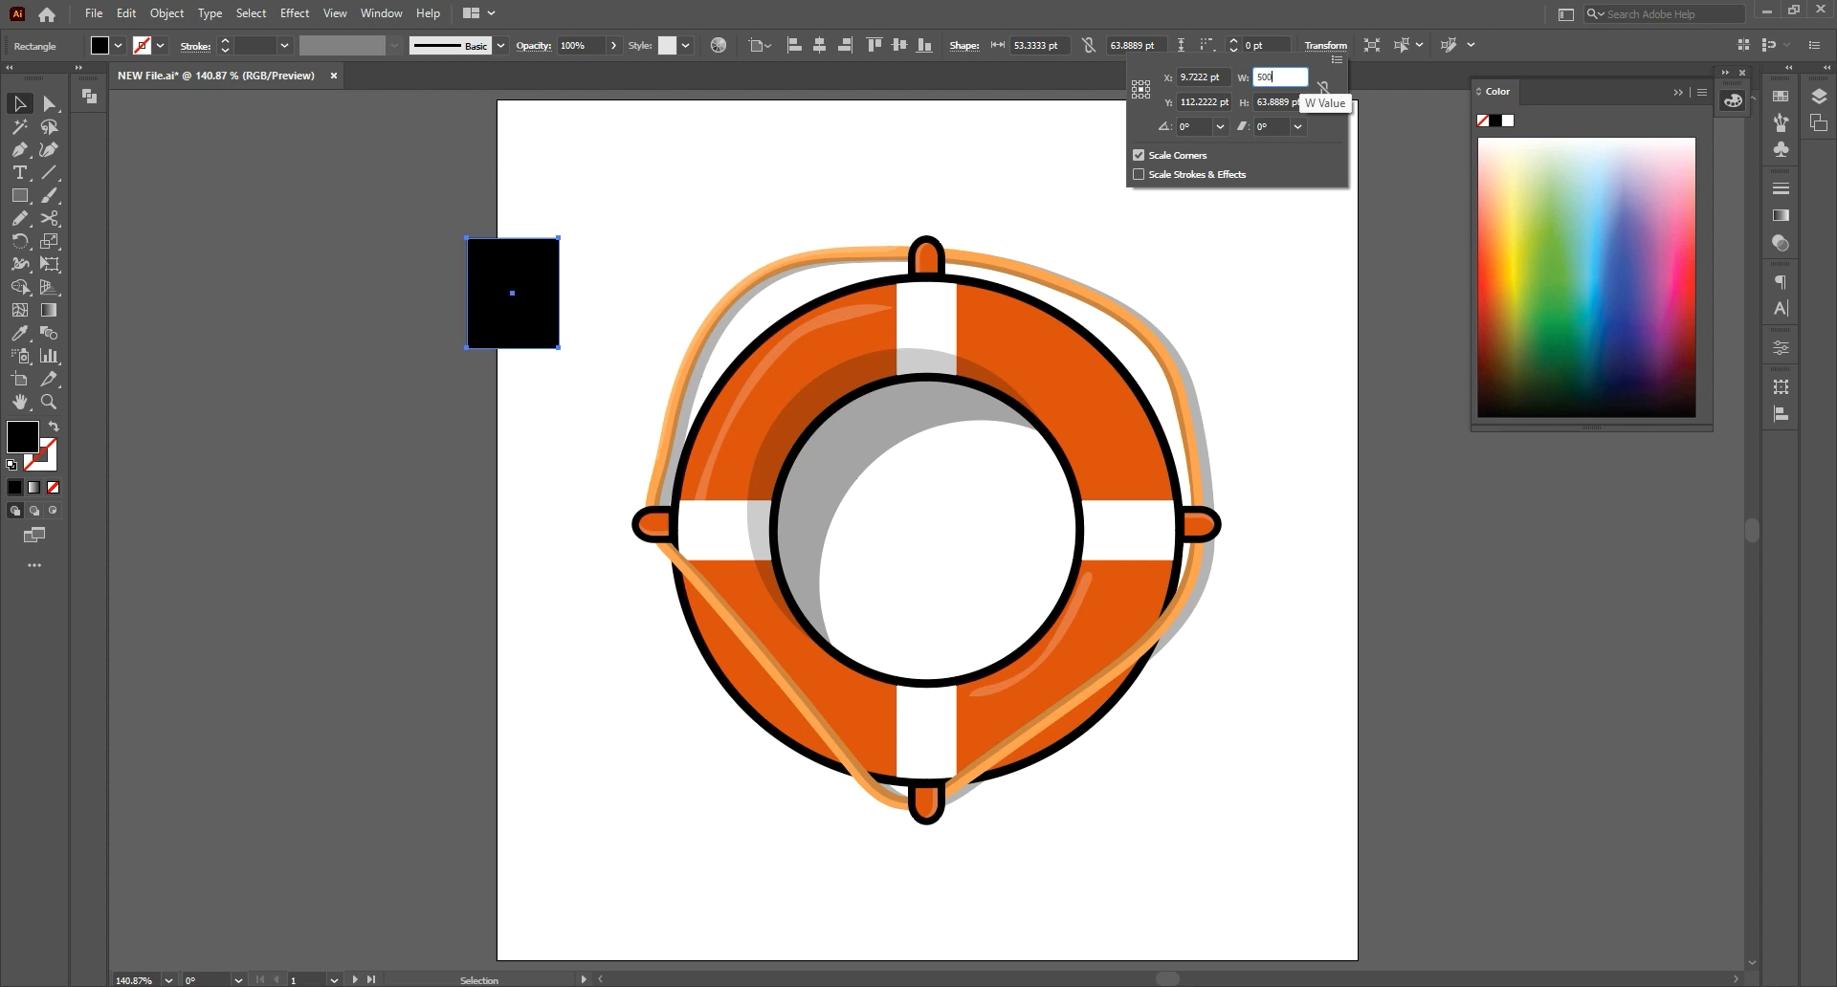
{"action": "key", "text": "Tab"}
{"action": "type", "text": "500"}
{"action": "key", "text": "Return"}
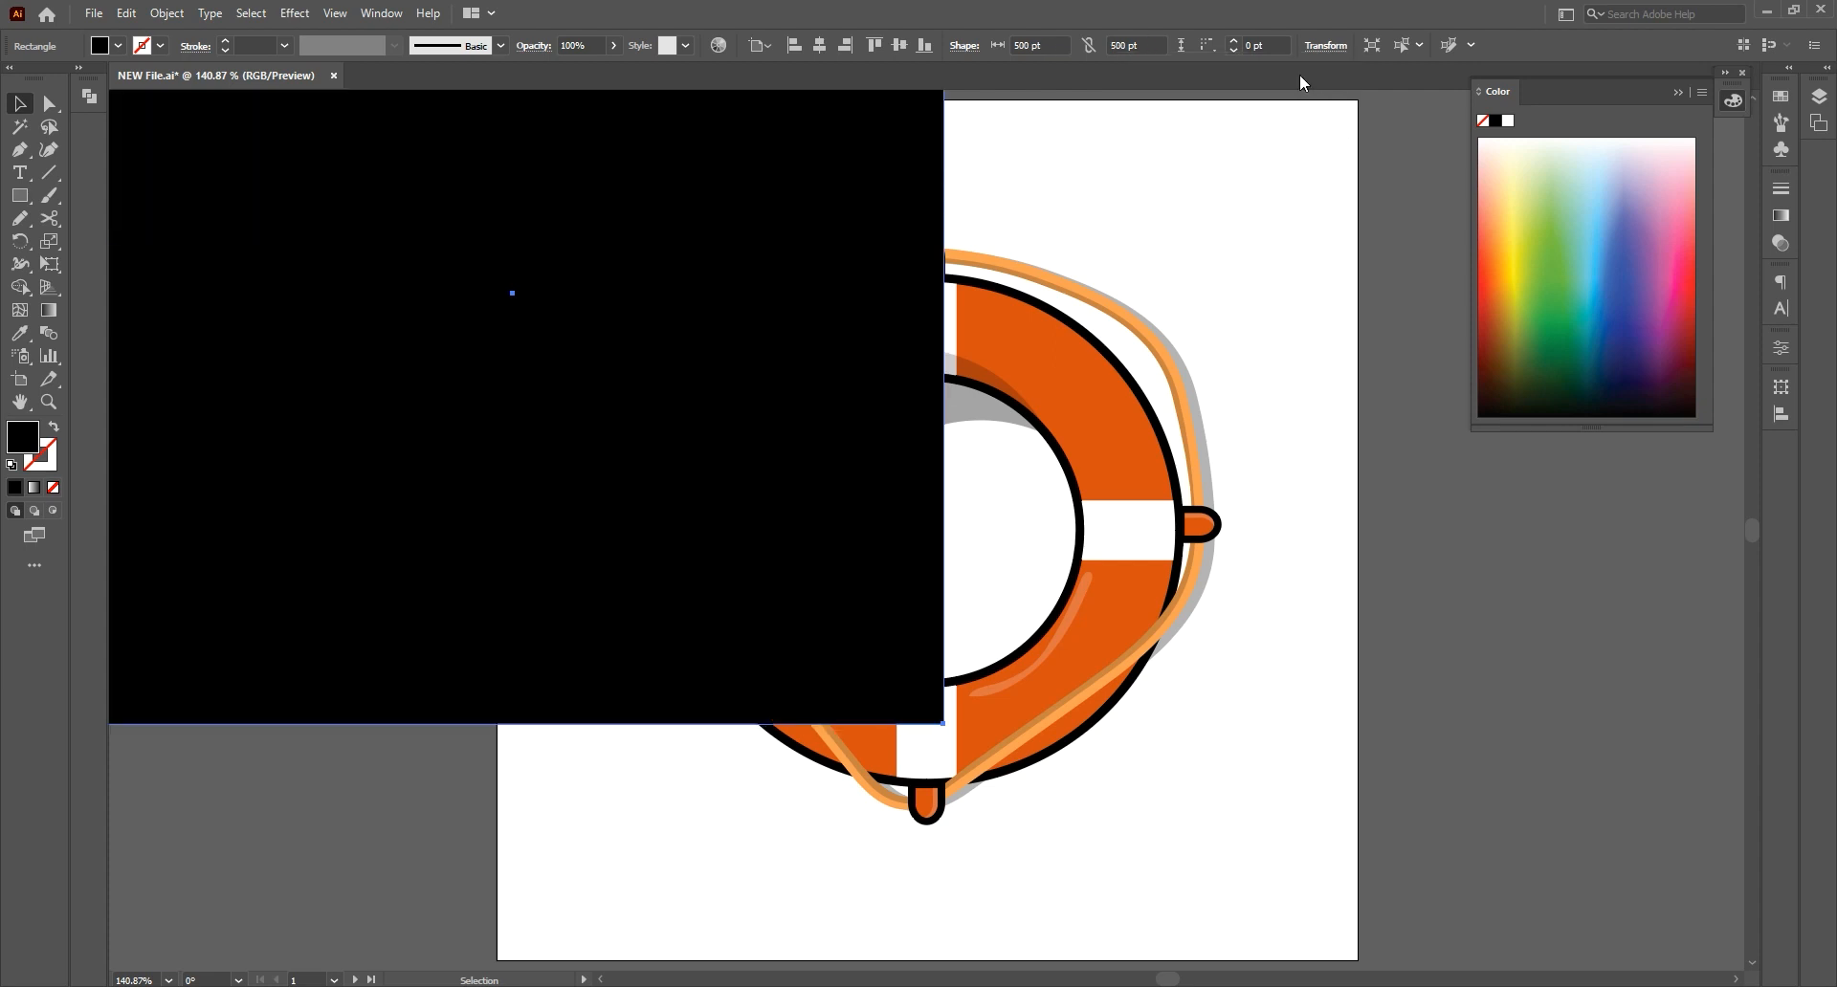
Centre the background square horizontally and vertically on the artboard and send it to the back
{"action": "left_click", "coordinate": [818, 45]}
{"action": "left_click", "coordinate": [899, 45]}
{"action": "right_click", "coordinate": [939, 265]}
{"action": "mouse_move", "coordinate": [1075, 637]}
{"action": "left_click", "coordinate": [1234, 686]}
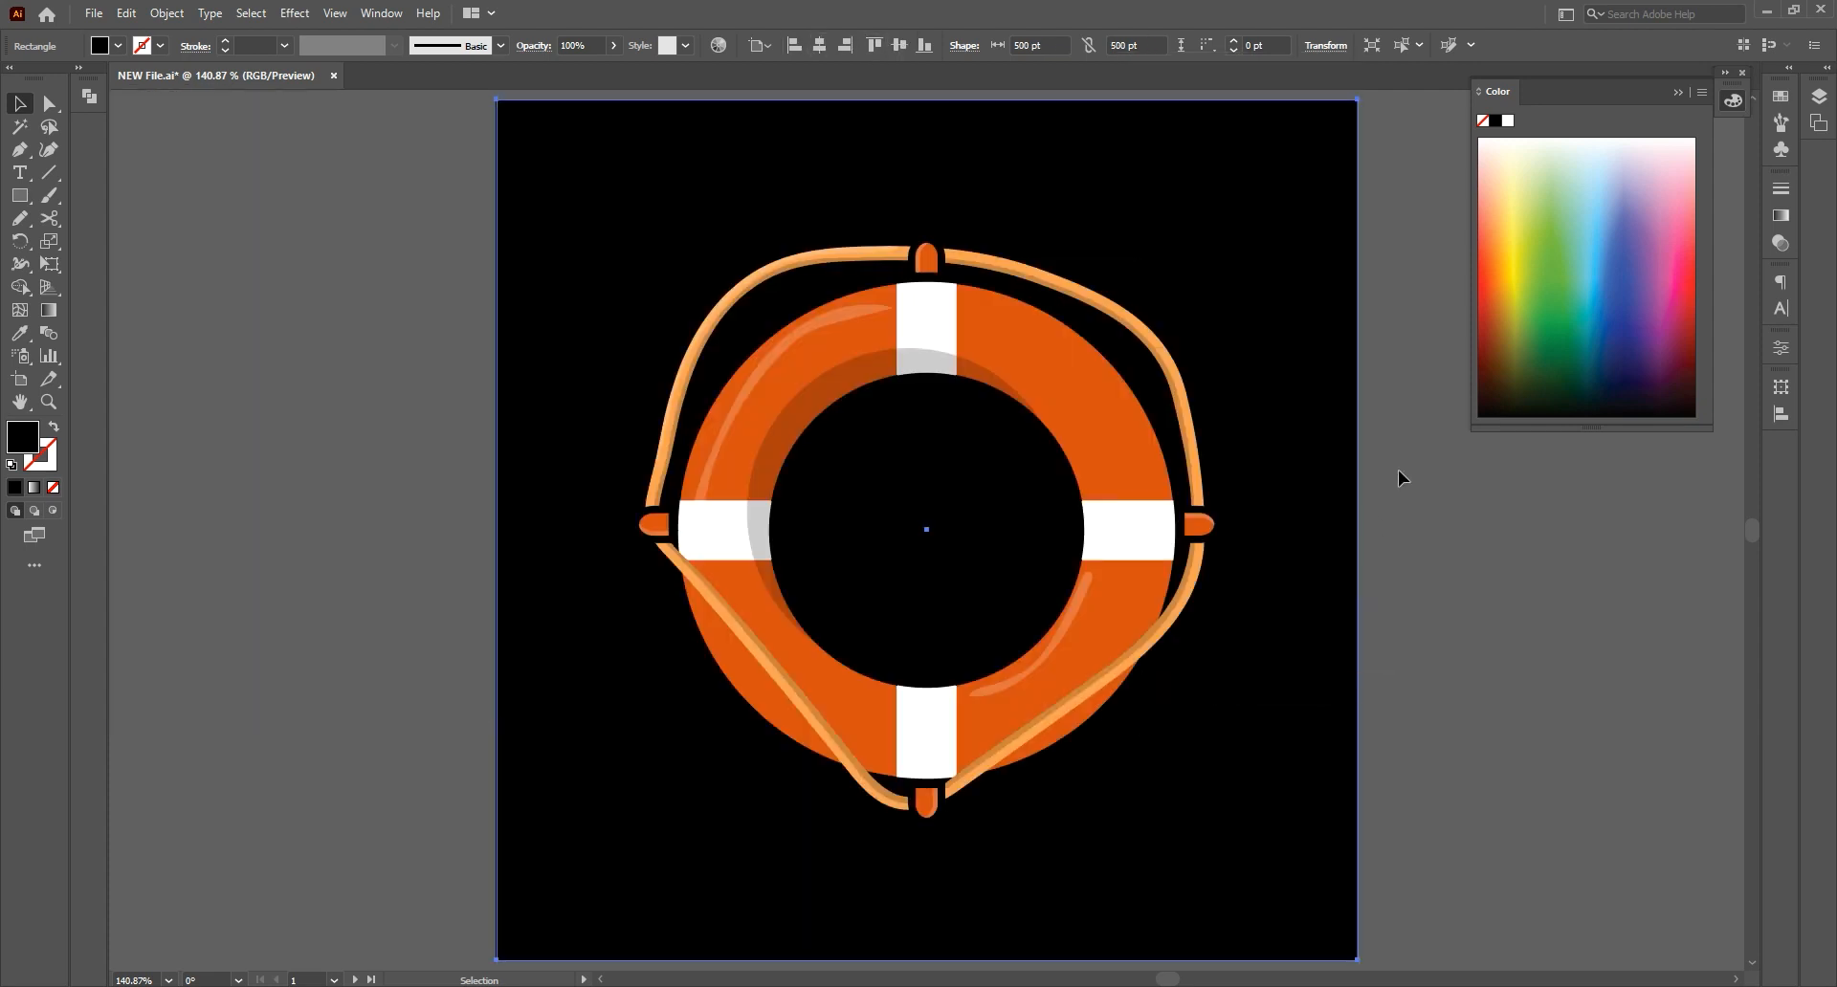
Sample the ring's orange for the background square's fill and change it to a slightly darker orange
{"action": "left_click", "coordinate": [20, 333]}
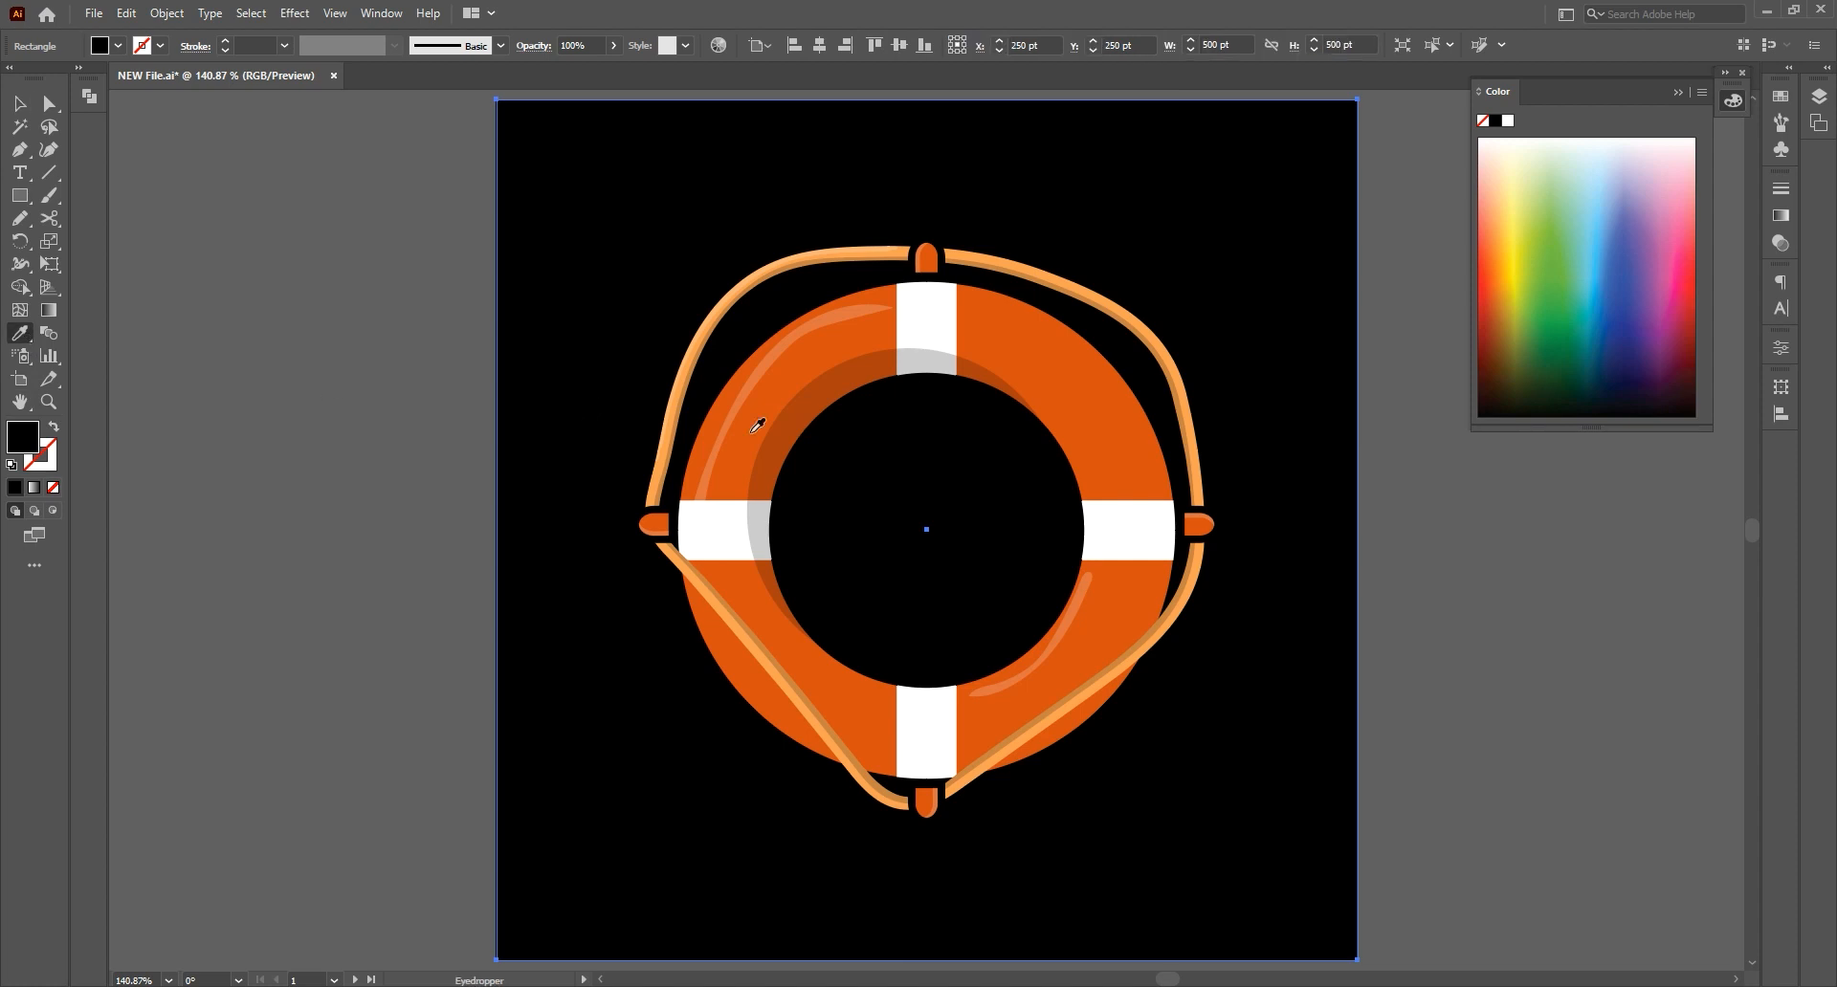
{"action": "left_click", "coordinate": [752, 423]}
{"action": "left_click", "coordinate": [46, 467]}
{"action": "left_click", "coordinate": [53, 487]}
{"action": "double_click", "coordinate": [22, 440]}
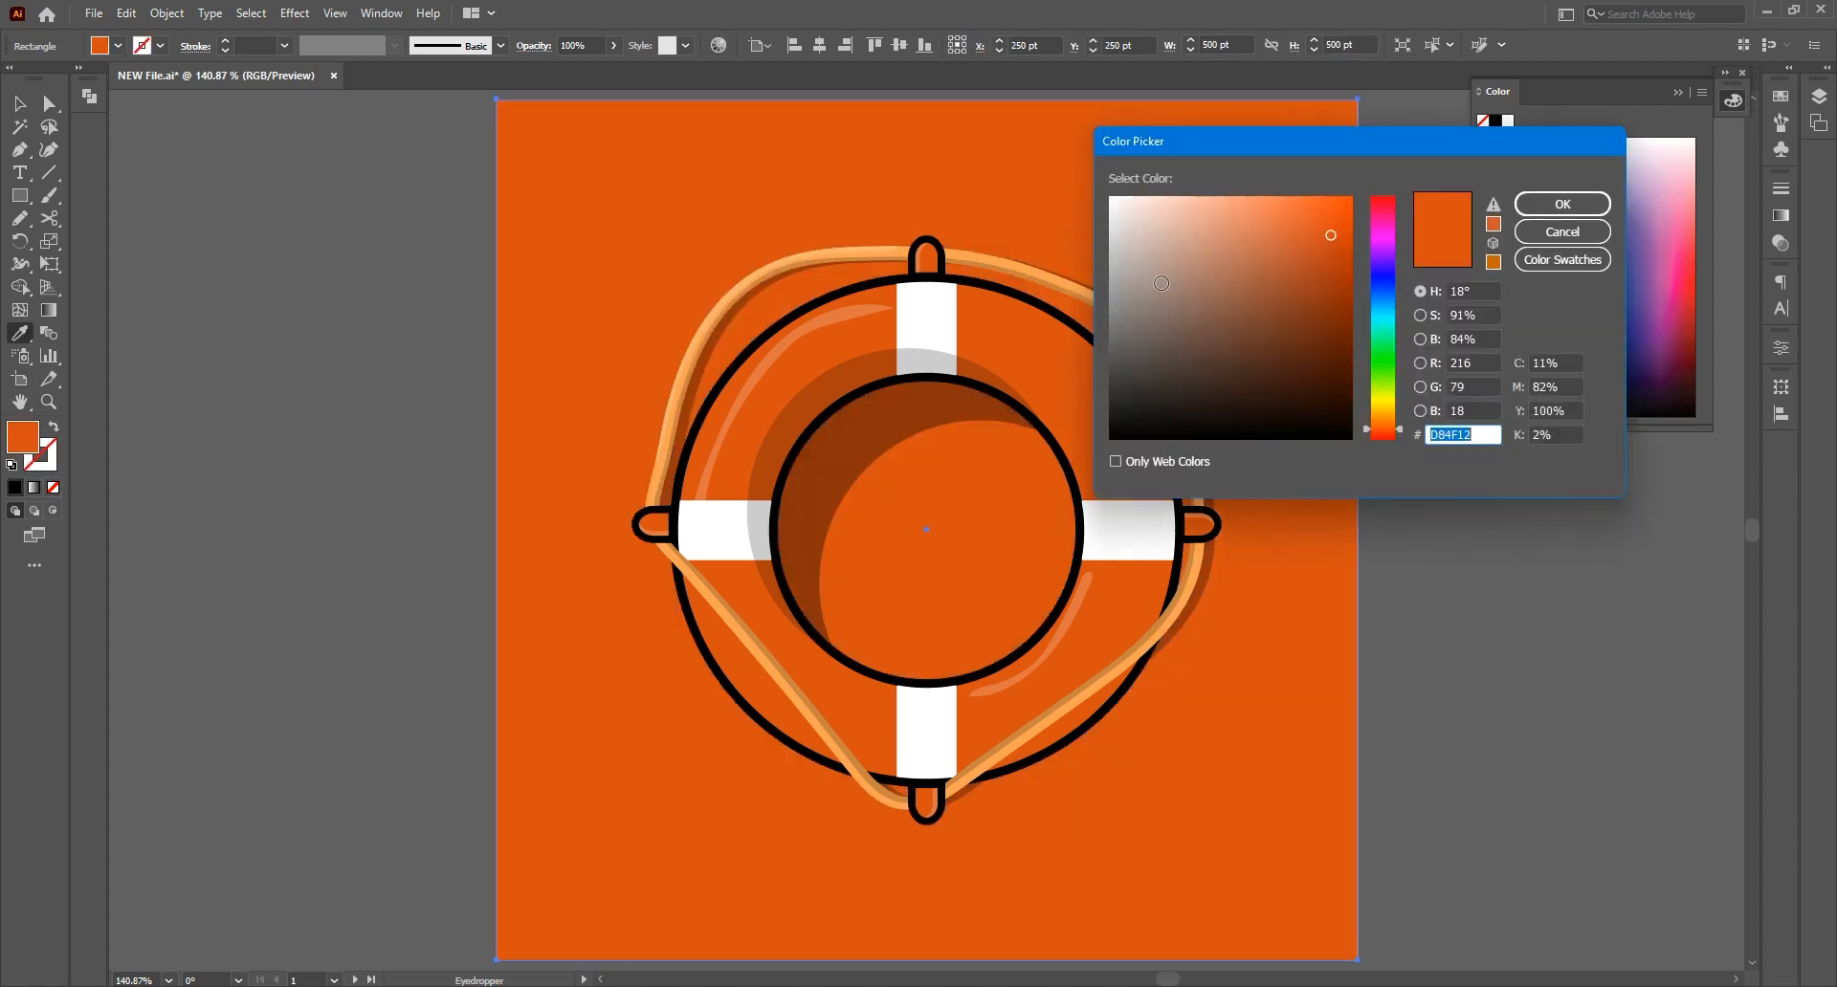
{"action": "left_click", "coordinate": [1342, 253]}
{"action": "left_click", "coordinate": [1562, 204]}
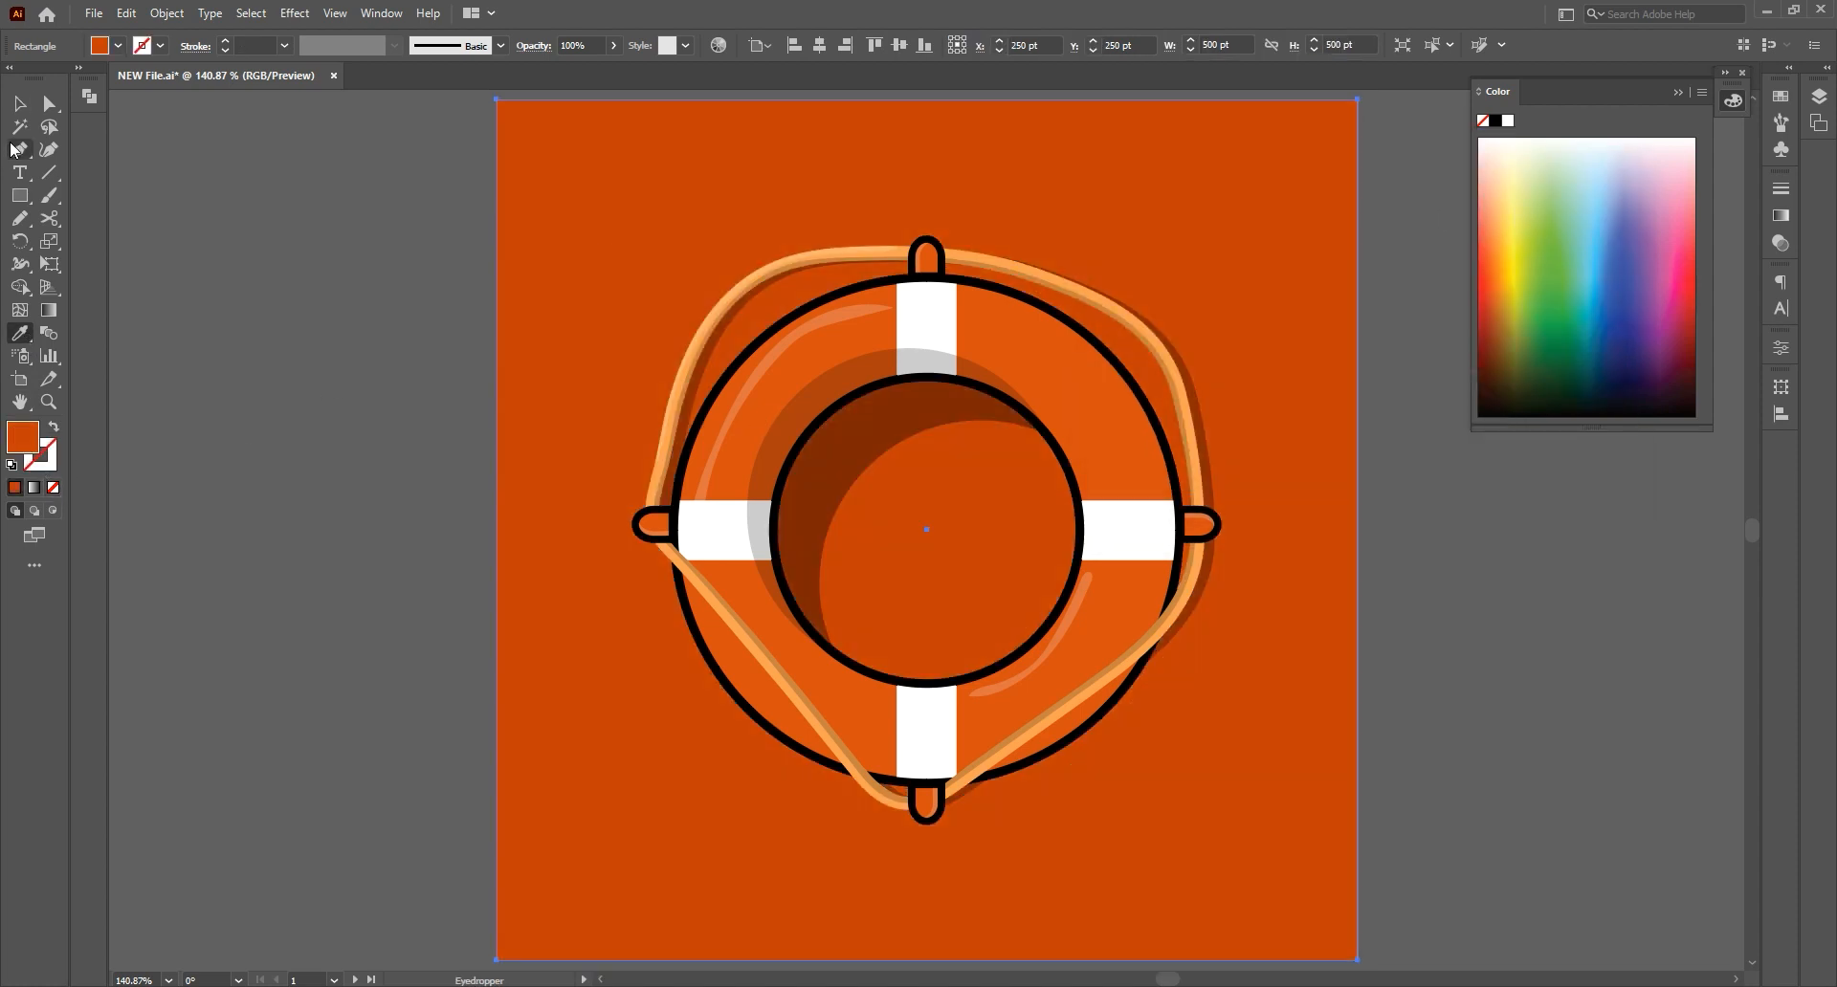
Change the rope's fill to a slightly darker, more muted light orange
{"action": "left_click", "coordinate": [16, 102]}
{"action": "left_click", "coordinate": [209, 331]}
{"action": "left_click", "coordinate": [656, 469]}
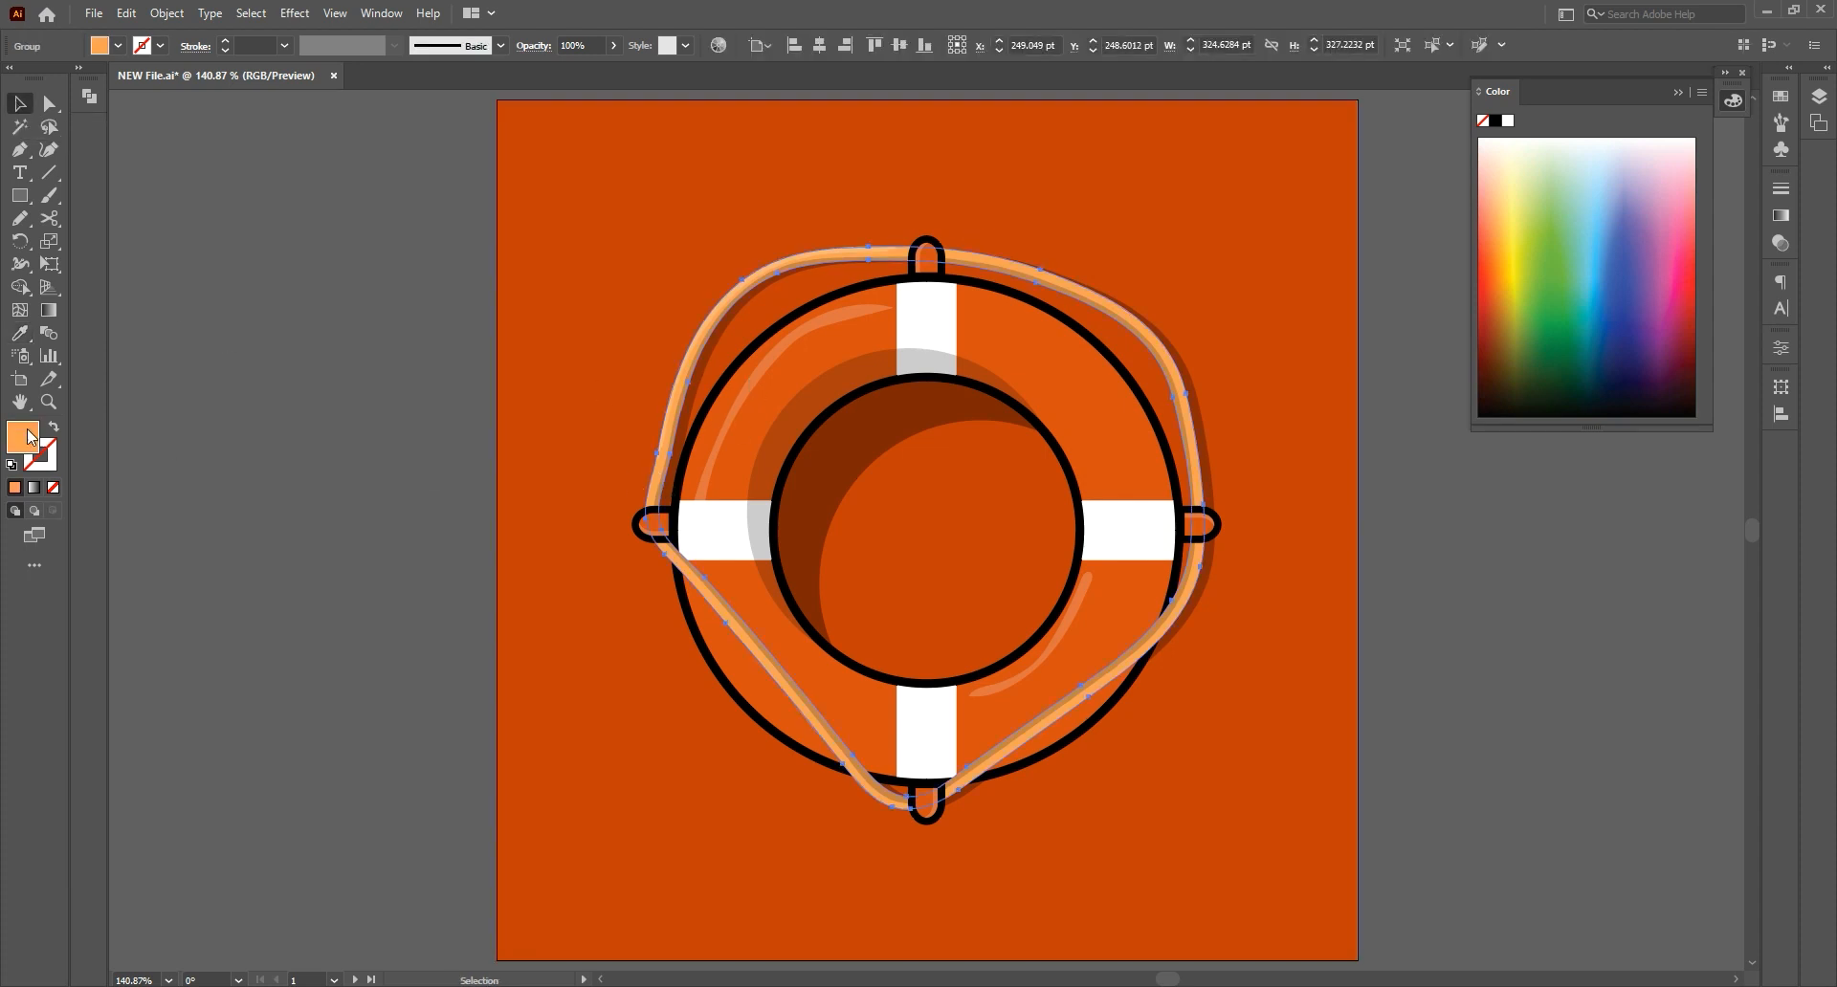
{"action": "double_click", "coordinate": [21, 436]}
{"action": "left_click", "coordinate": [1274, 224]}
{"action": "left_click", "coordinate": [1542, 205]}
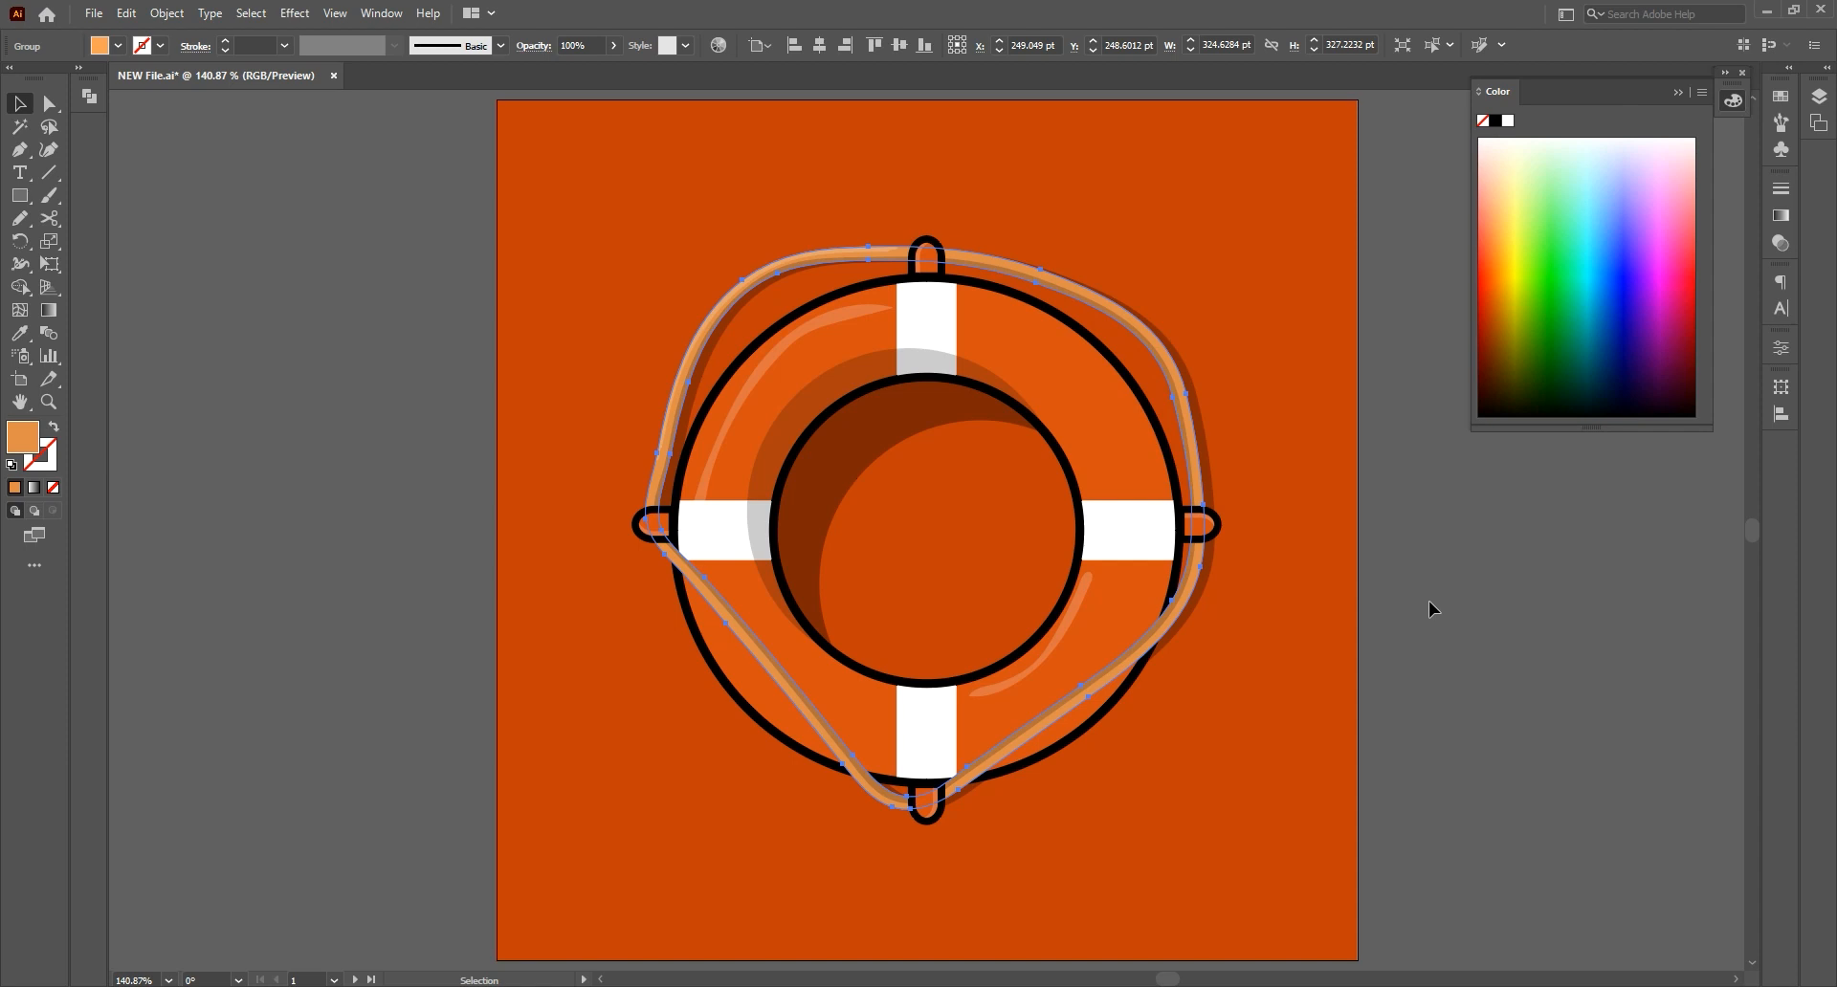
{"action": "left_click", "coordinate": [1612, 274]}
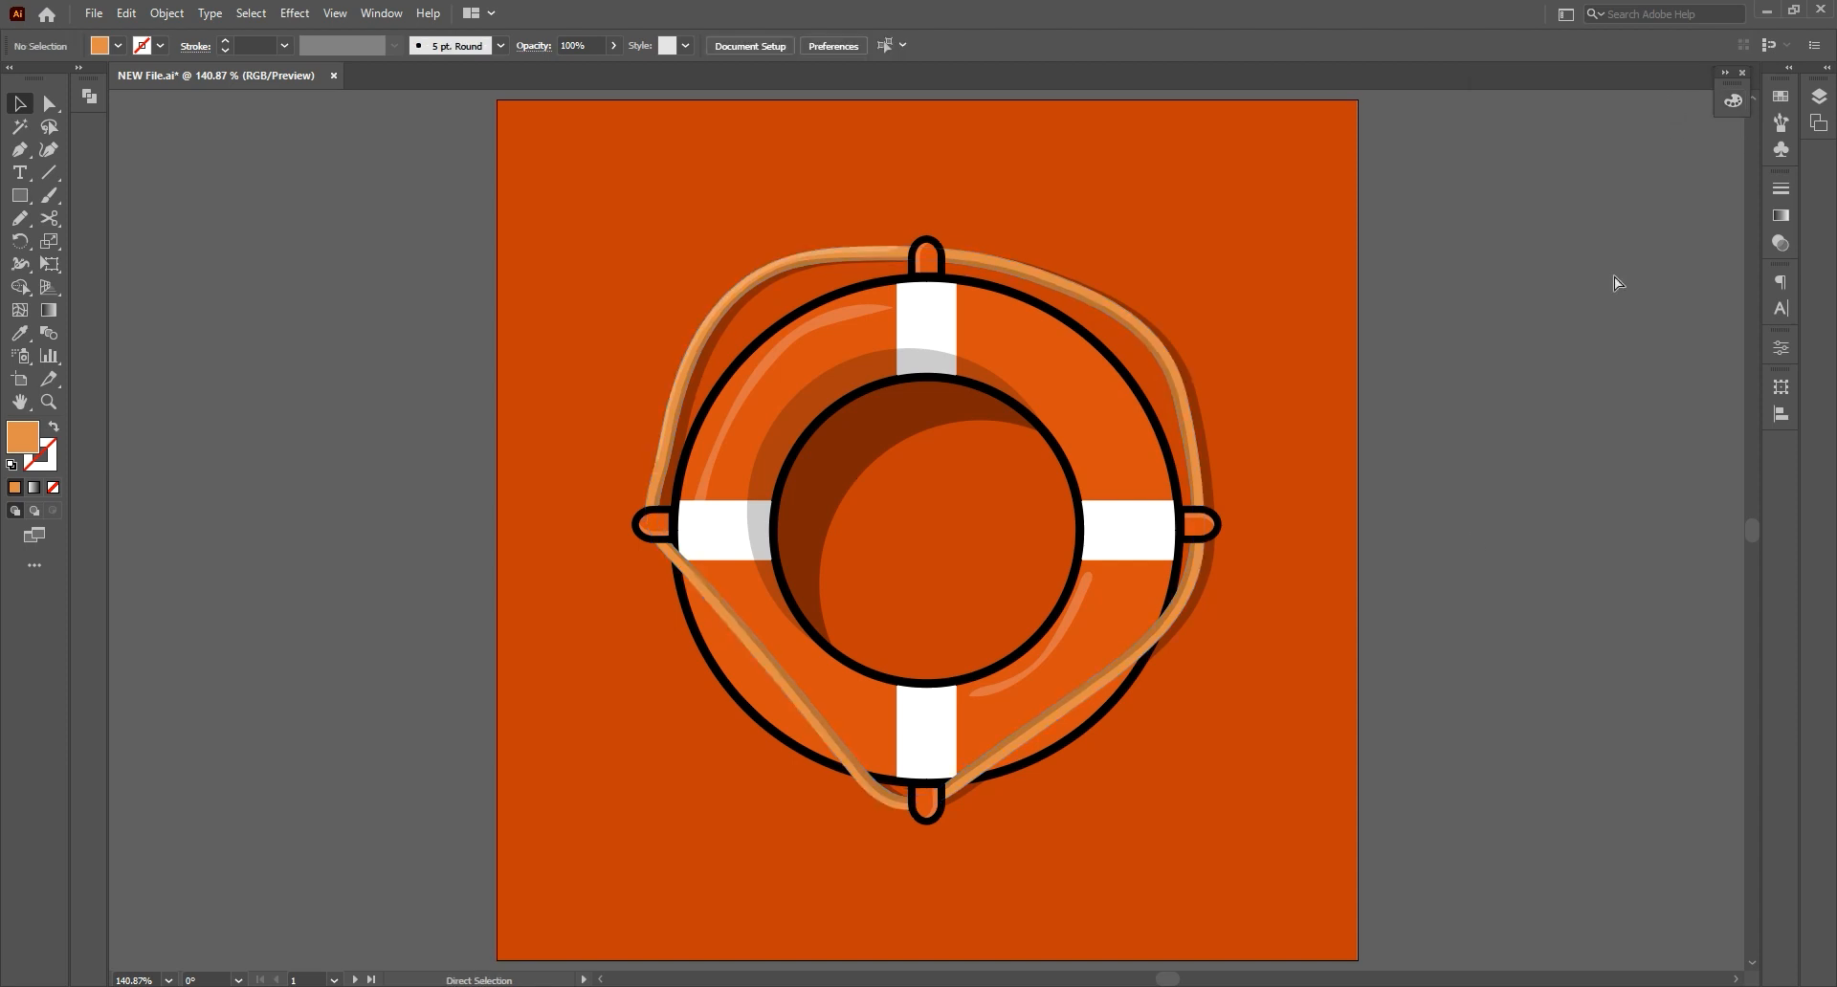